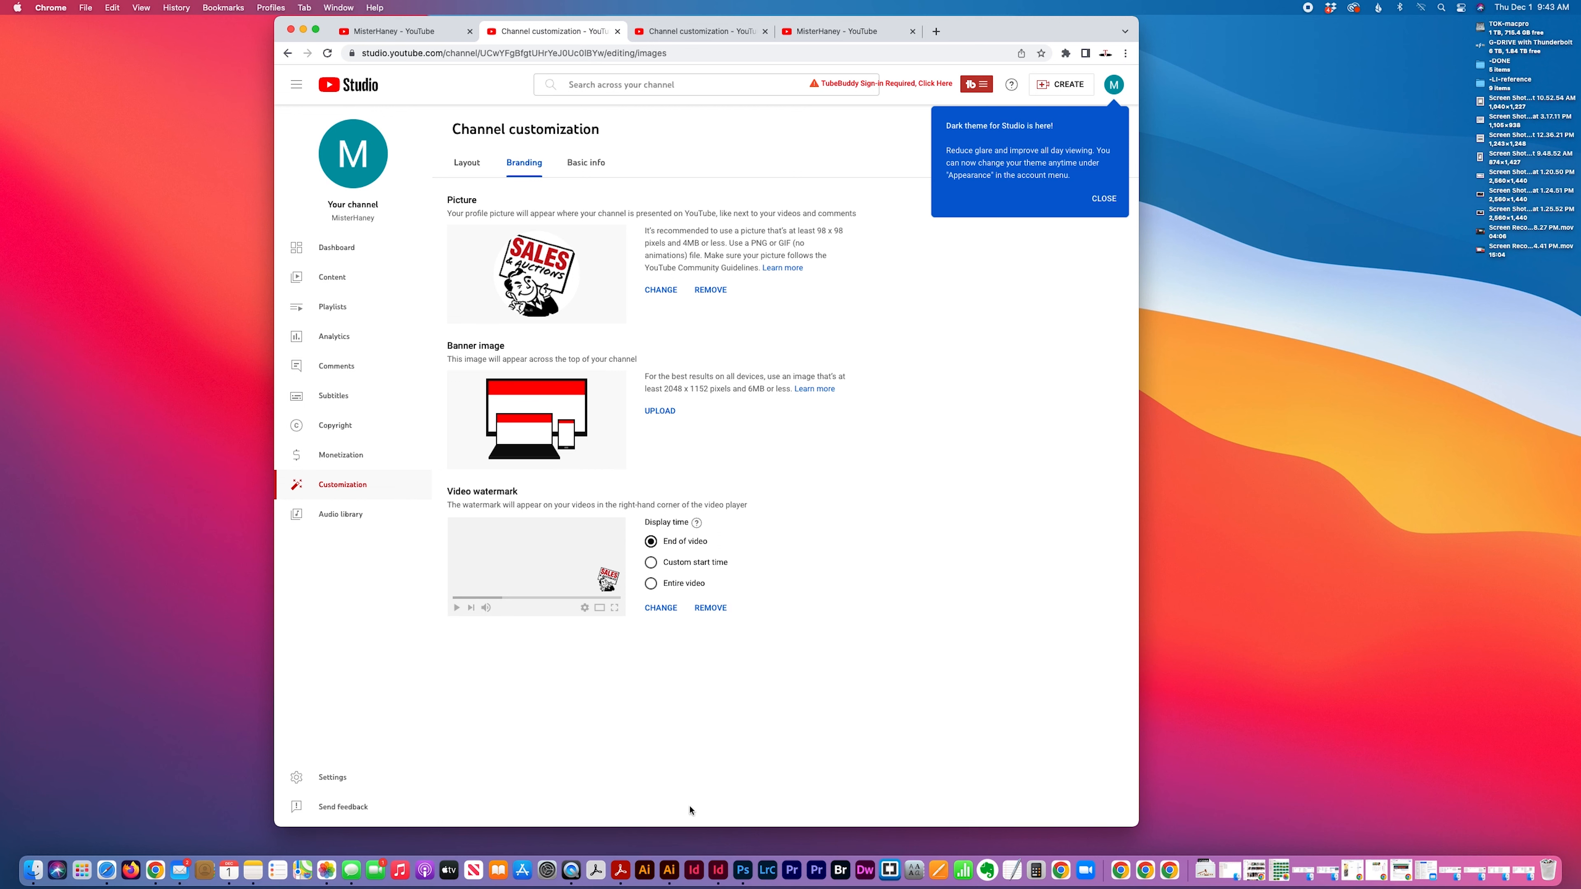
- Switch to Illustrator and open the recent file mrH-cvr_78965604_vect-1500x500px_R1_1.ai
{"action": "left_click", "coordinate": [669, 871]}
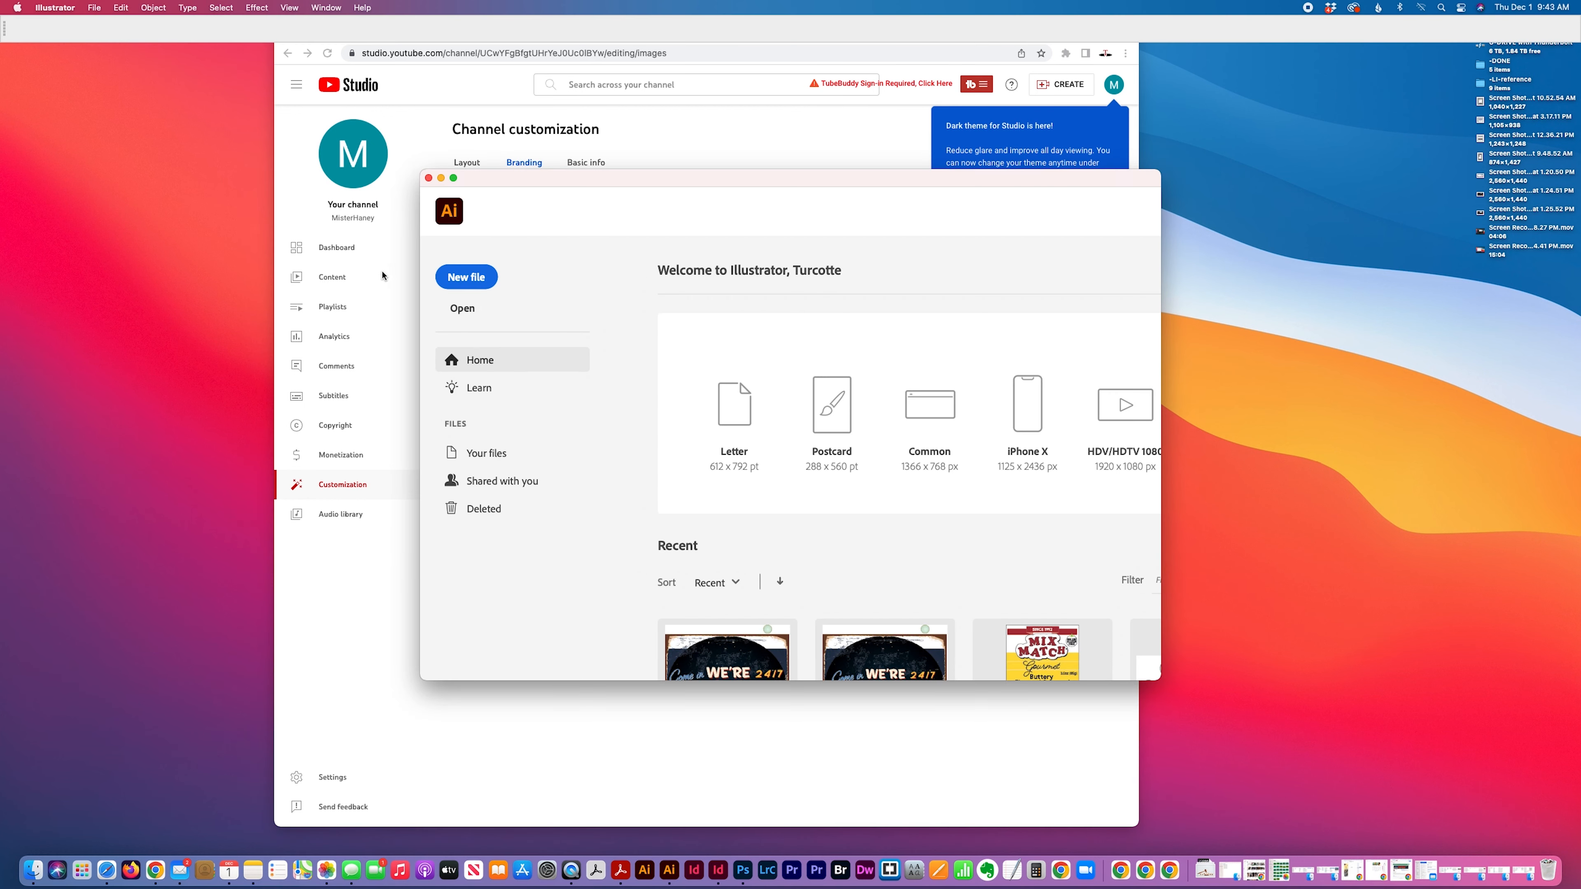
{"action": "scroll", "coordinate": [635, 514], "scroll_direction": "down", "scroll_amount": 10}
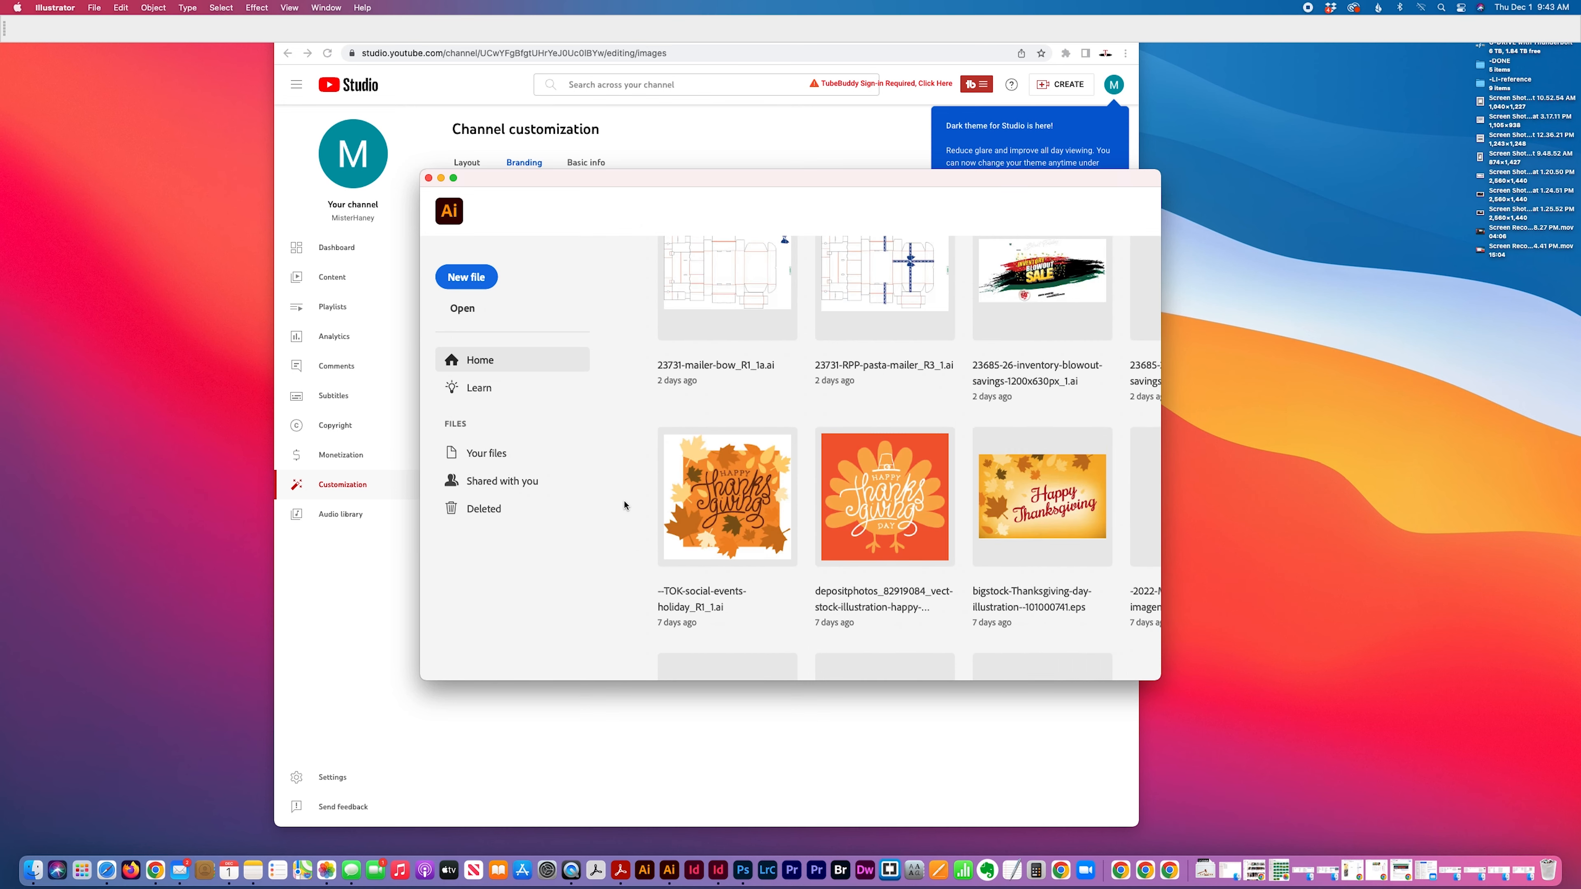
{"action": "scroll", "coordinate": [704, 511], "scroll_direction": "down", "scroll_amount": 8}
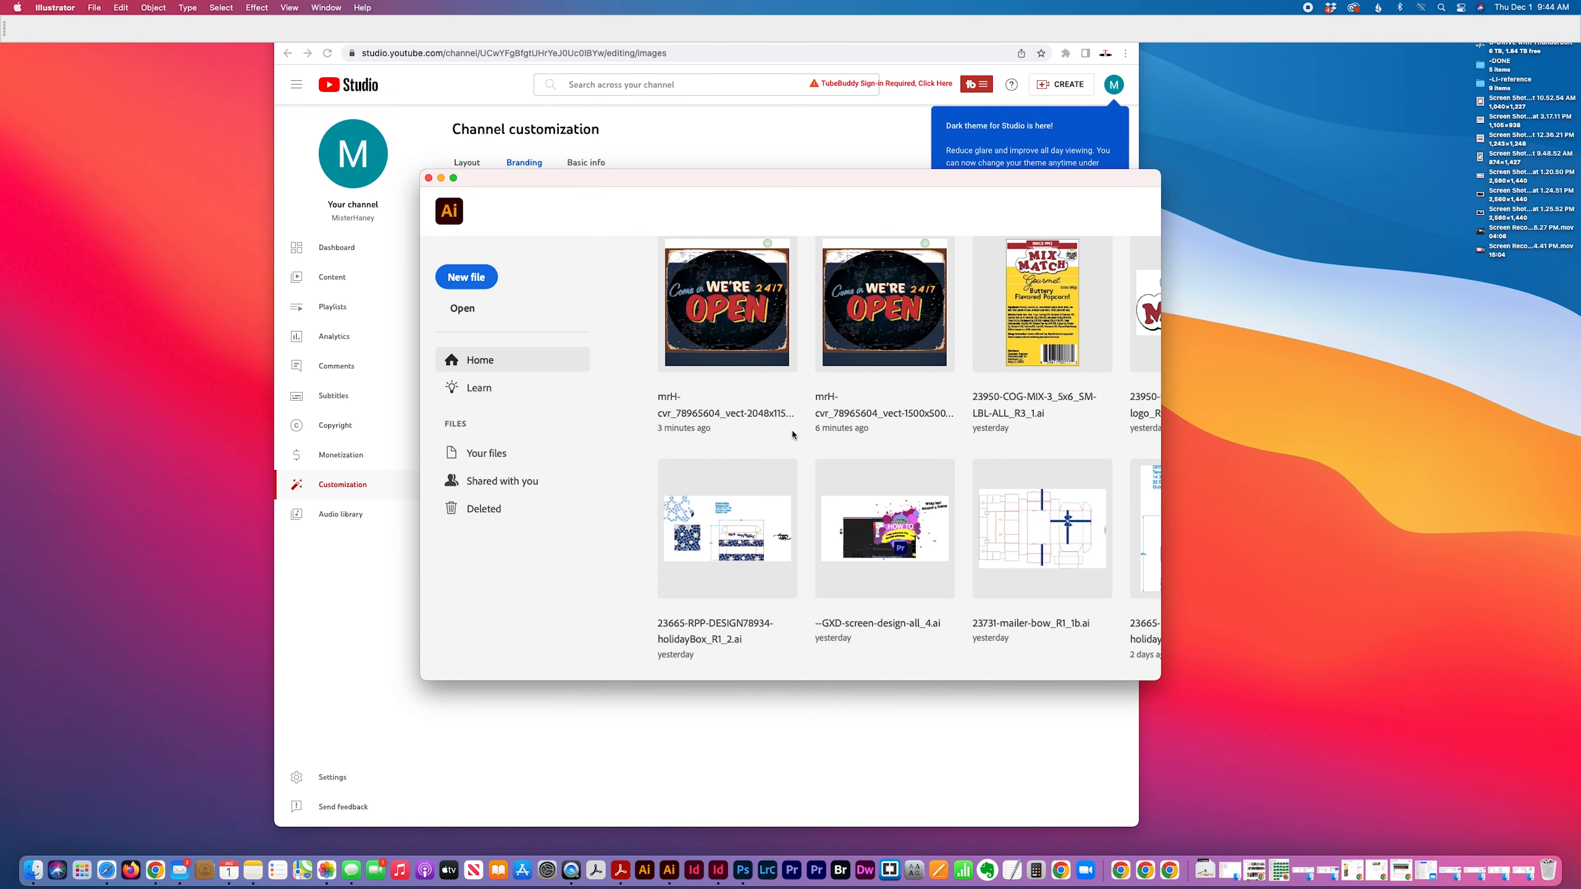
{"action": "left_click", "coordinate": [869, 366]}
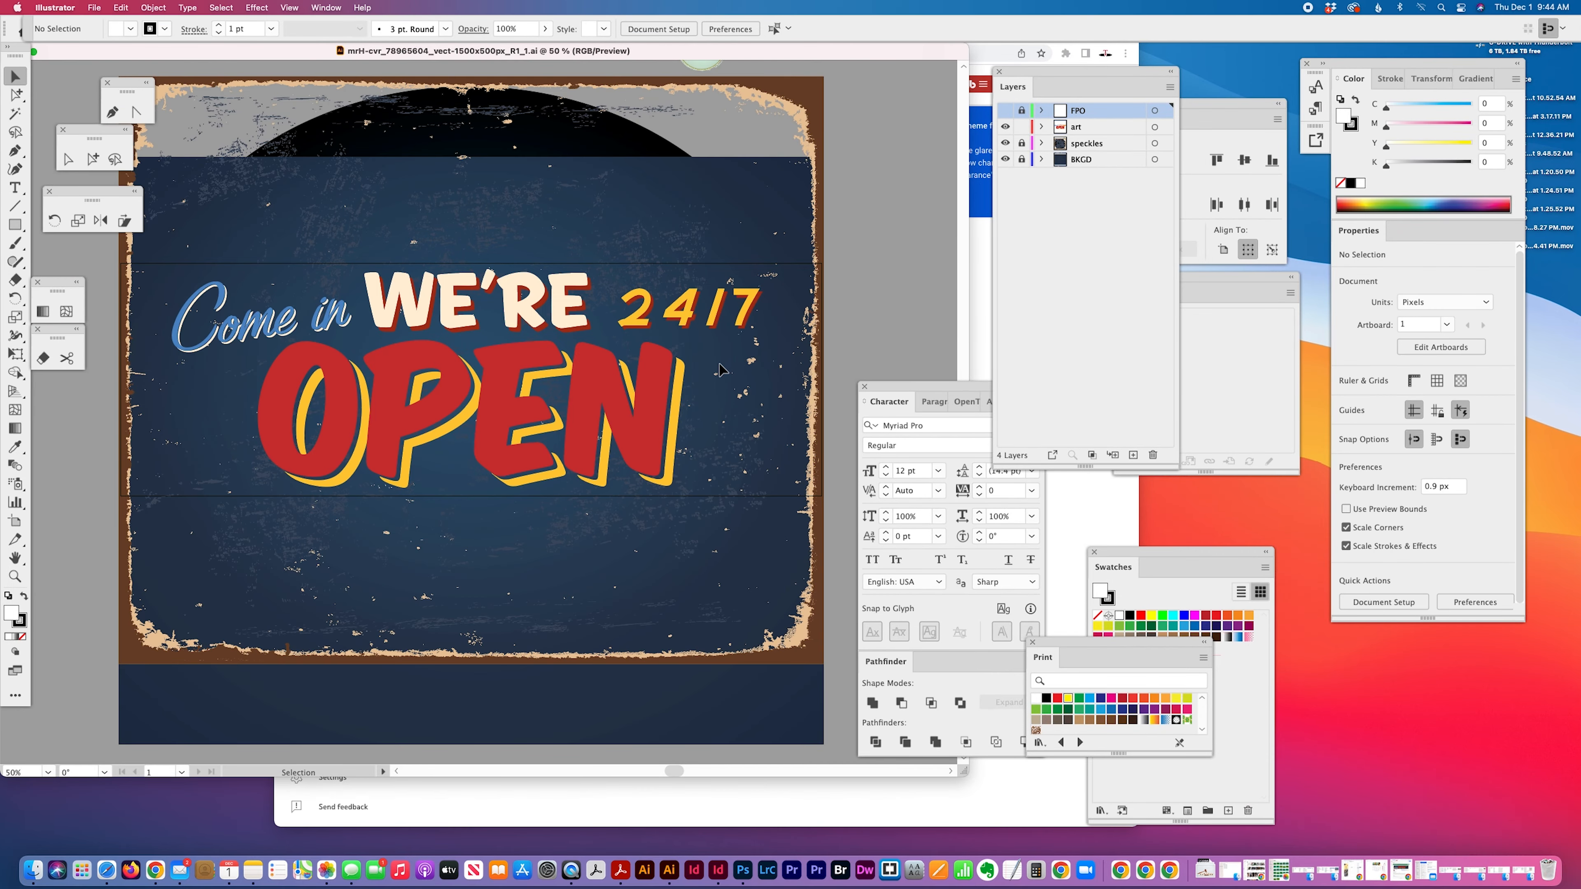
{"action": "left_click_drag", "start_coordinate": [292, 56], "coordinate": [309, 66]}
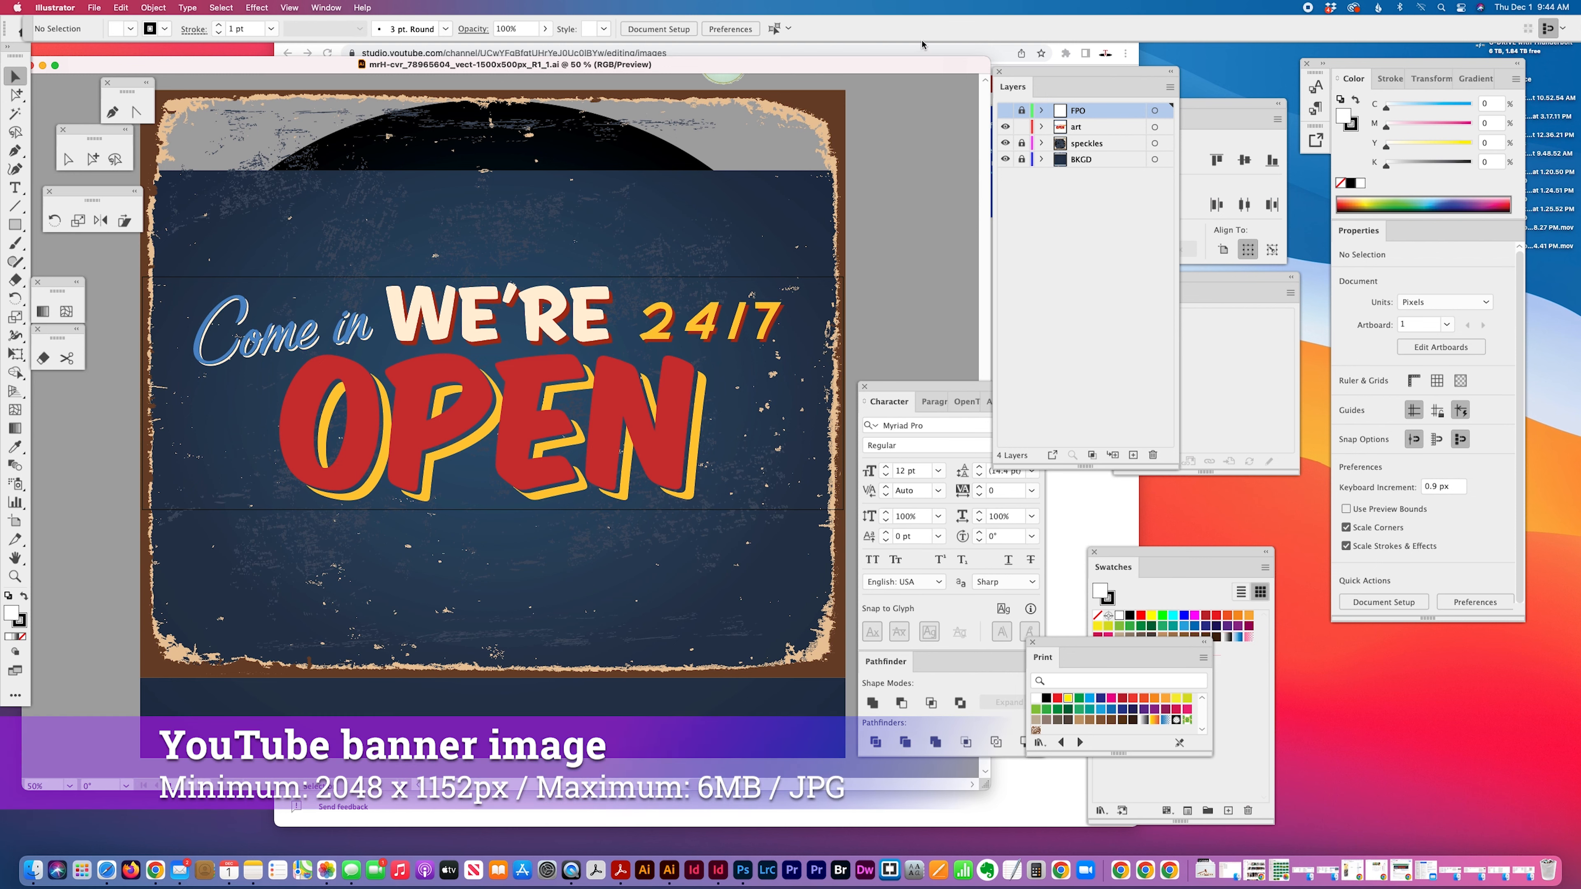
- Check the minimum banner image dimensions on the YouTube Studio channel branding page, and return to the Illustrator artwork
{"action": "left_click", "coordinate": [914, 50]}
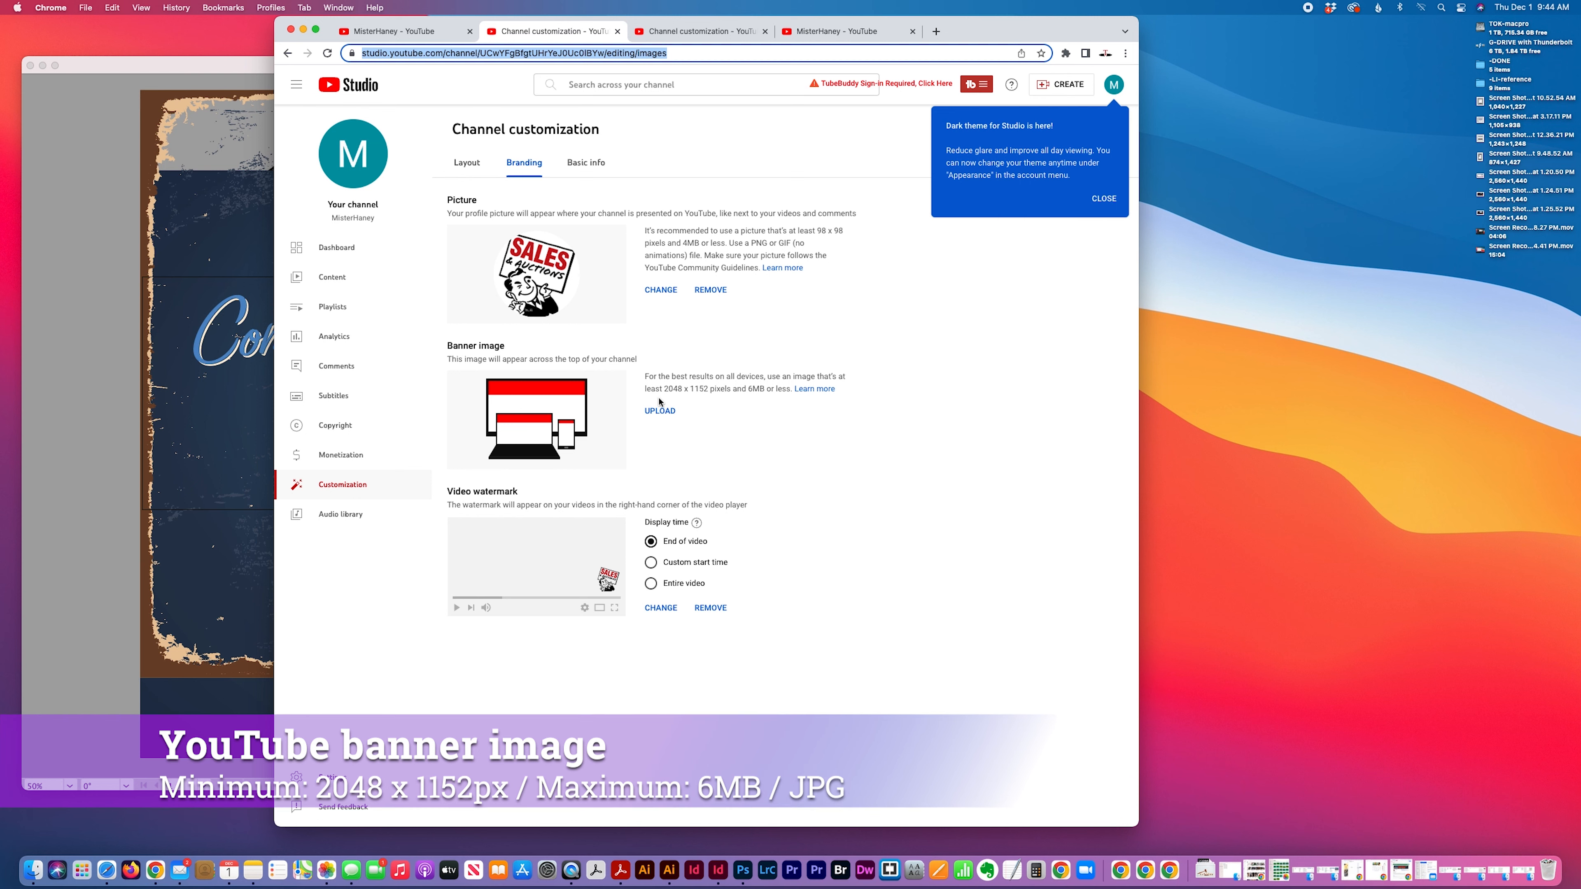
{"action": "left_click_drag", "start_coordinate": [665, 389], "coordinate": [717, 388]}
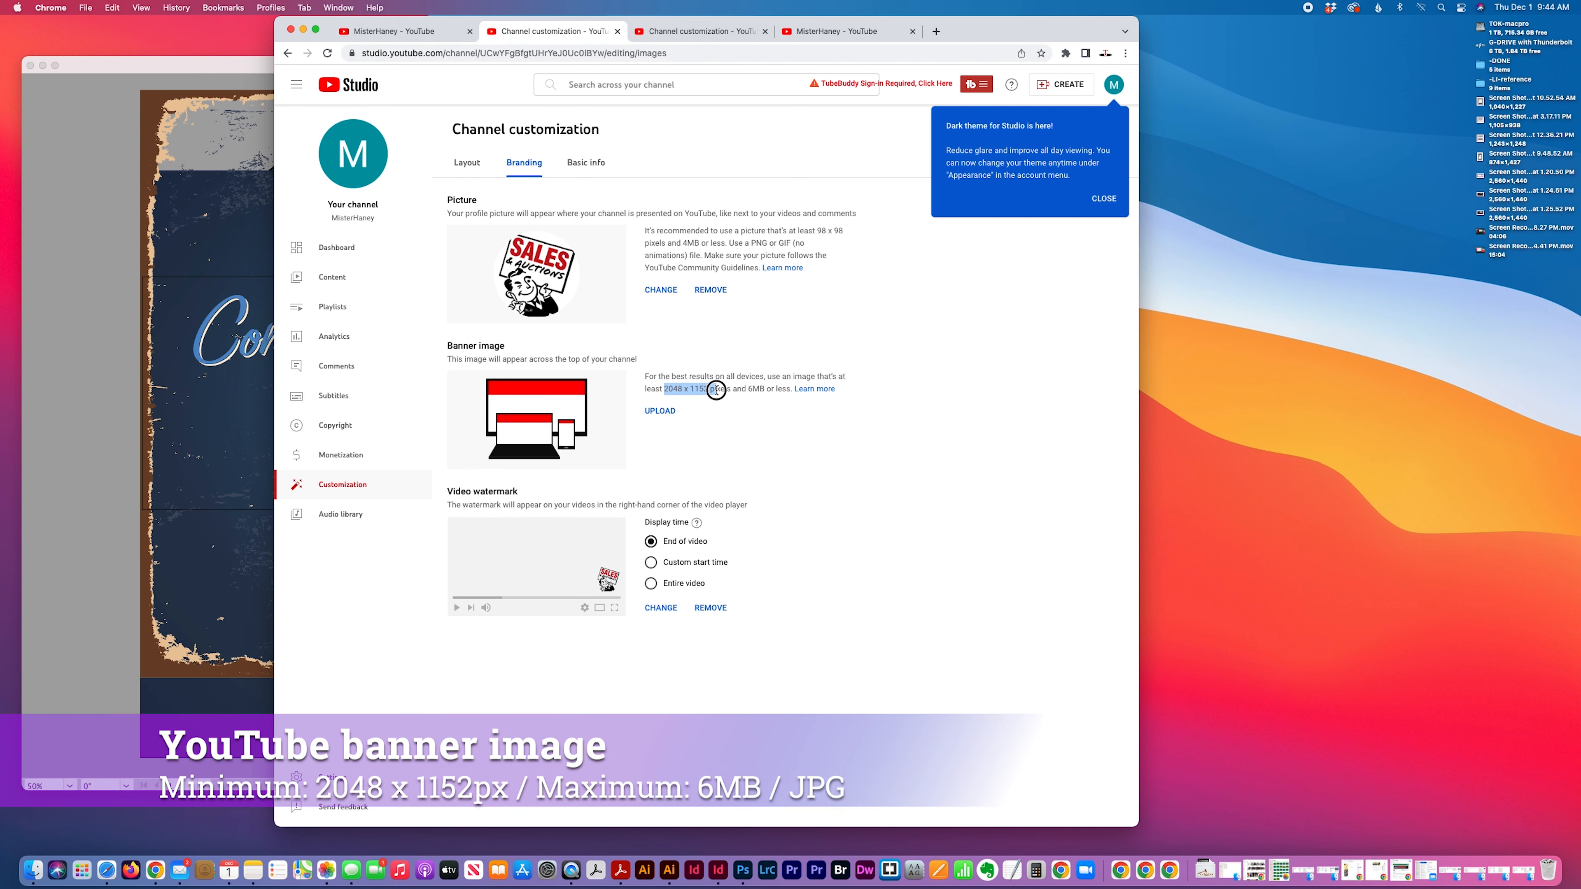
{"action": "left_click_drag", "start_coordinate": [981, 41], "coordinate": [1272, 41]}
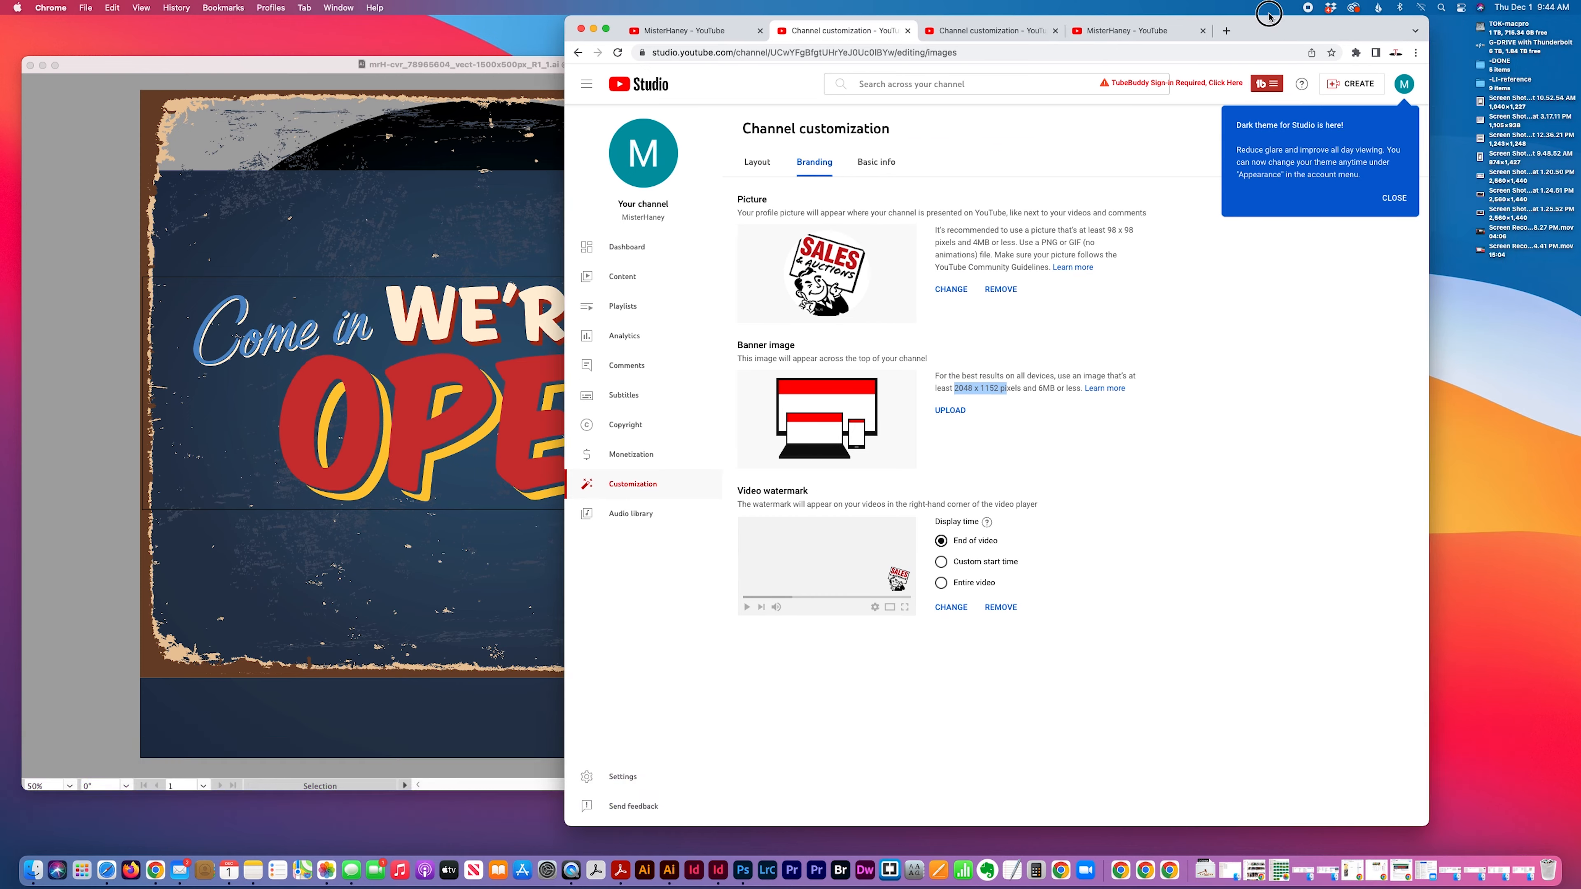
{"action": "left_click", "coordinate": [278, 68]}
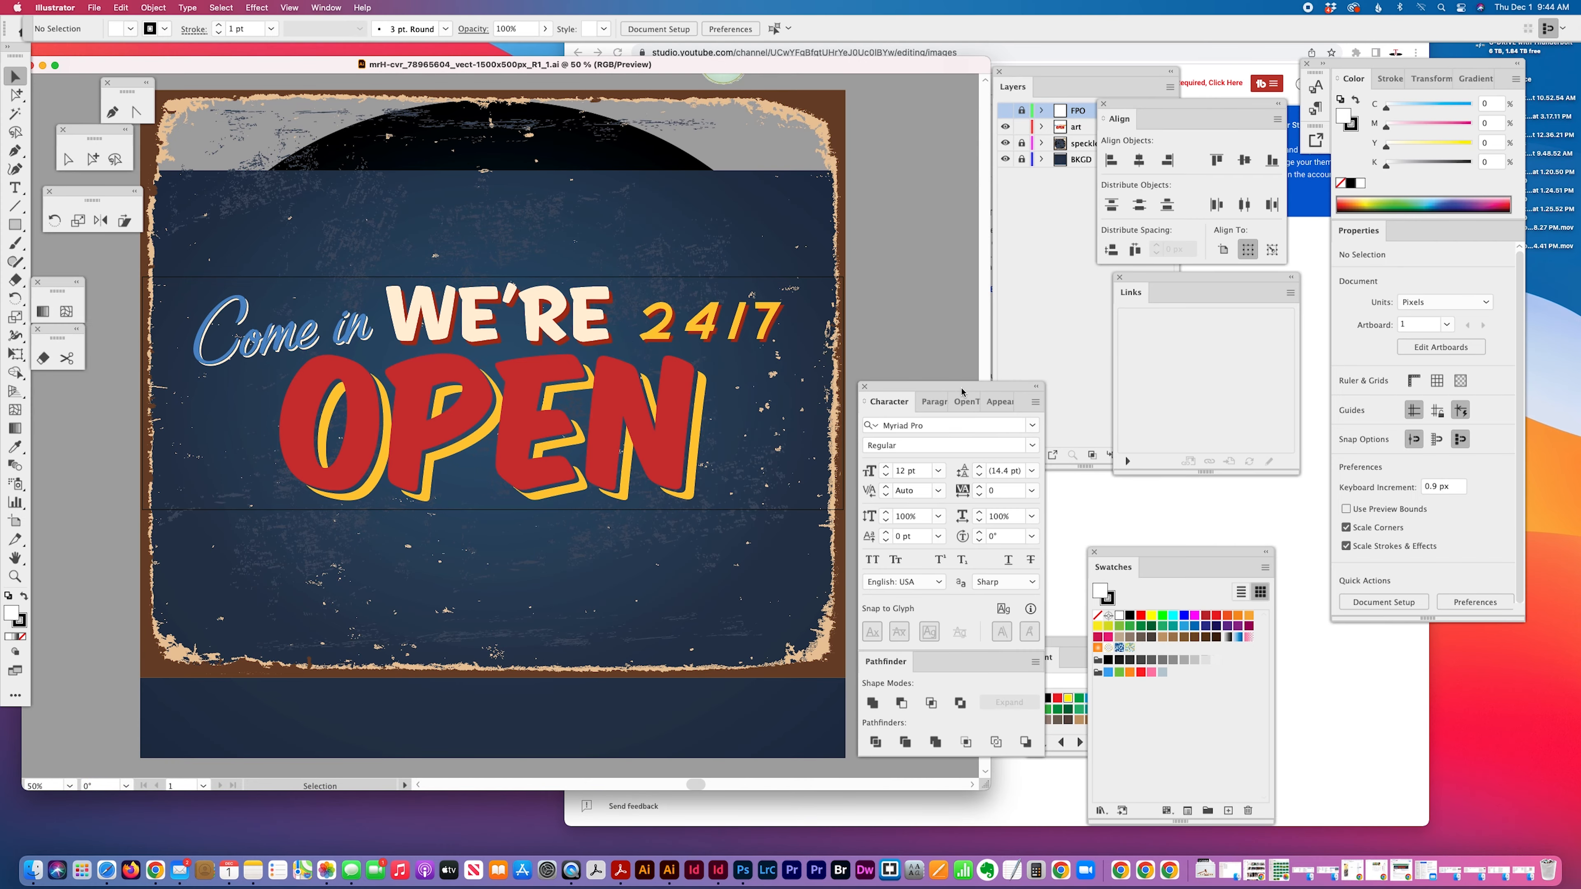
{"action": "left_click_drag", "start_coordinate": [962, 392], "coordinate": [1068, 392]}
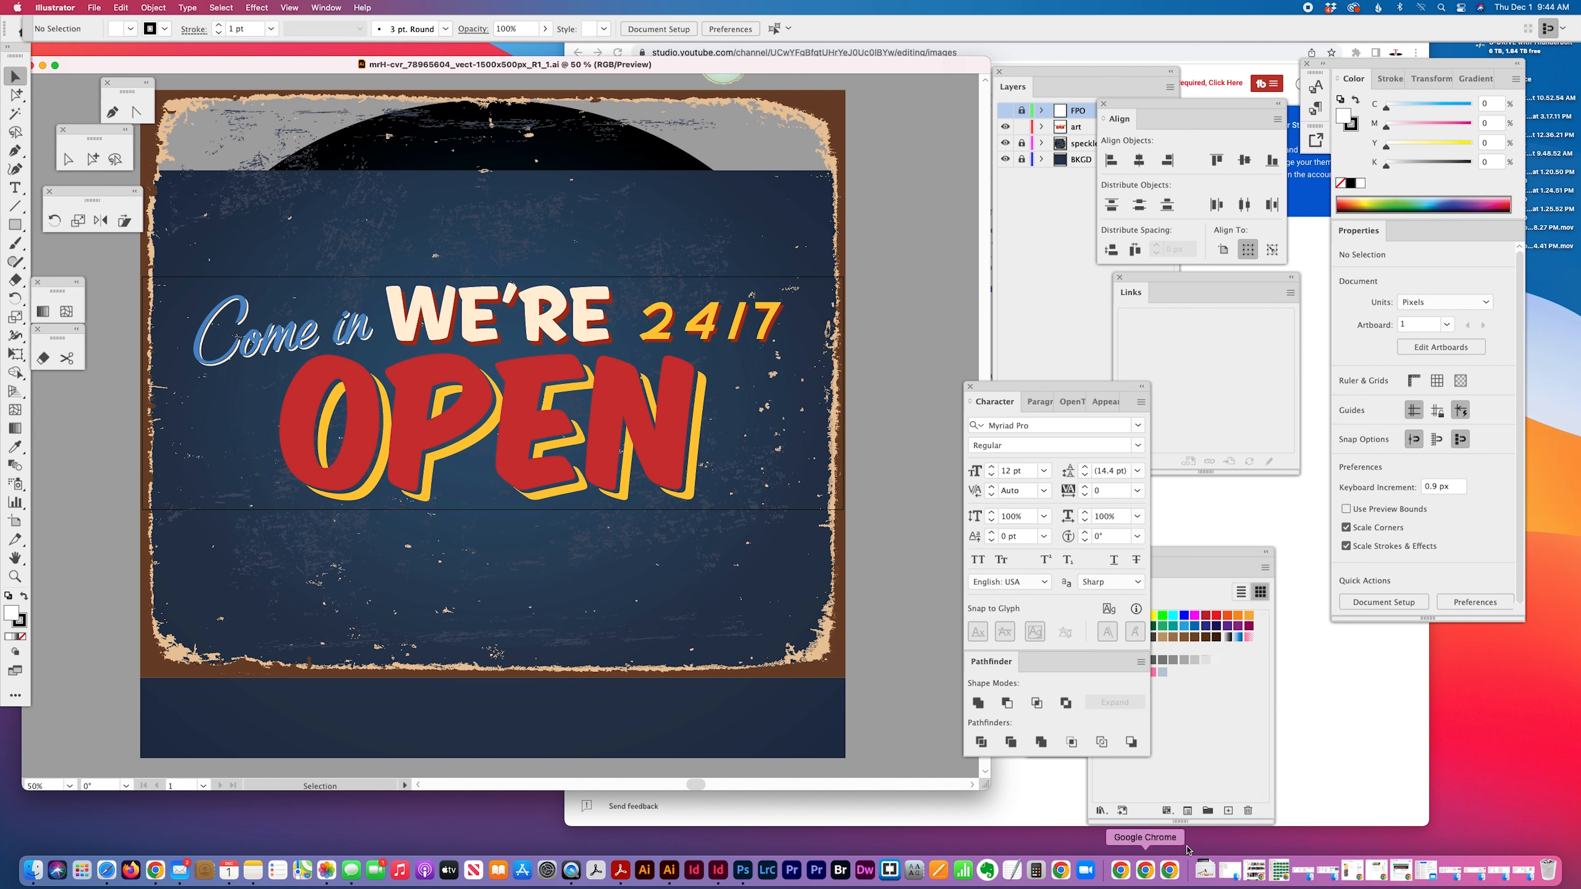
- Resize Artboard 1 to 2048 px wide by 1152 px high
{"action": "left_click", "coordinate": [15, 523]}
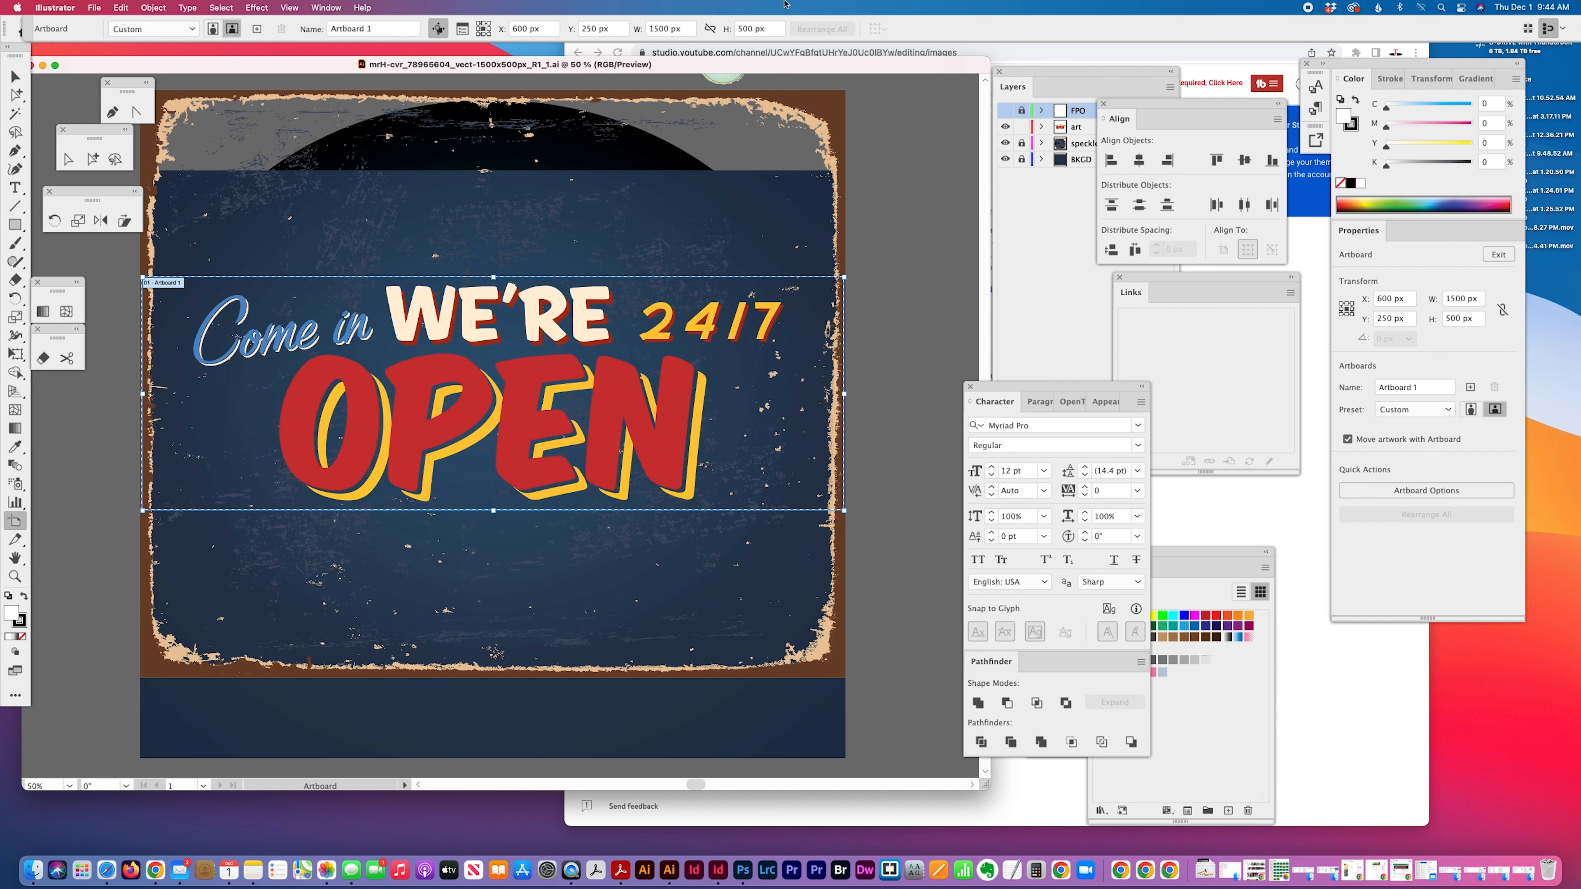
{"action": "left_click", "coordinate": [686, 31]}
{"action": "type", "text": "10"}
{"action": "key", "text": "Tab"}
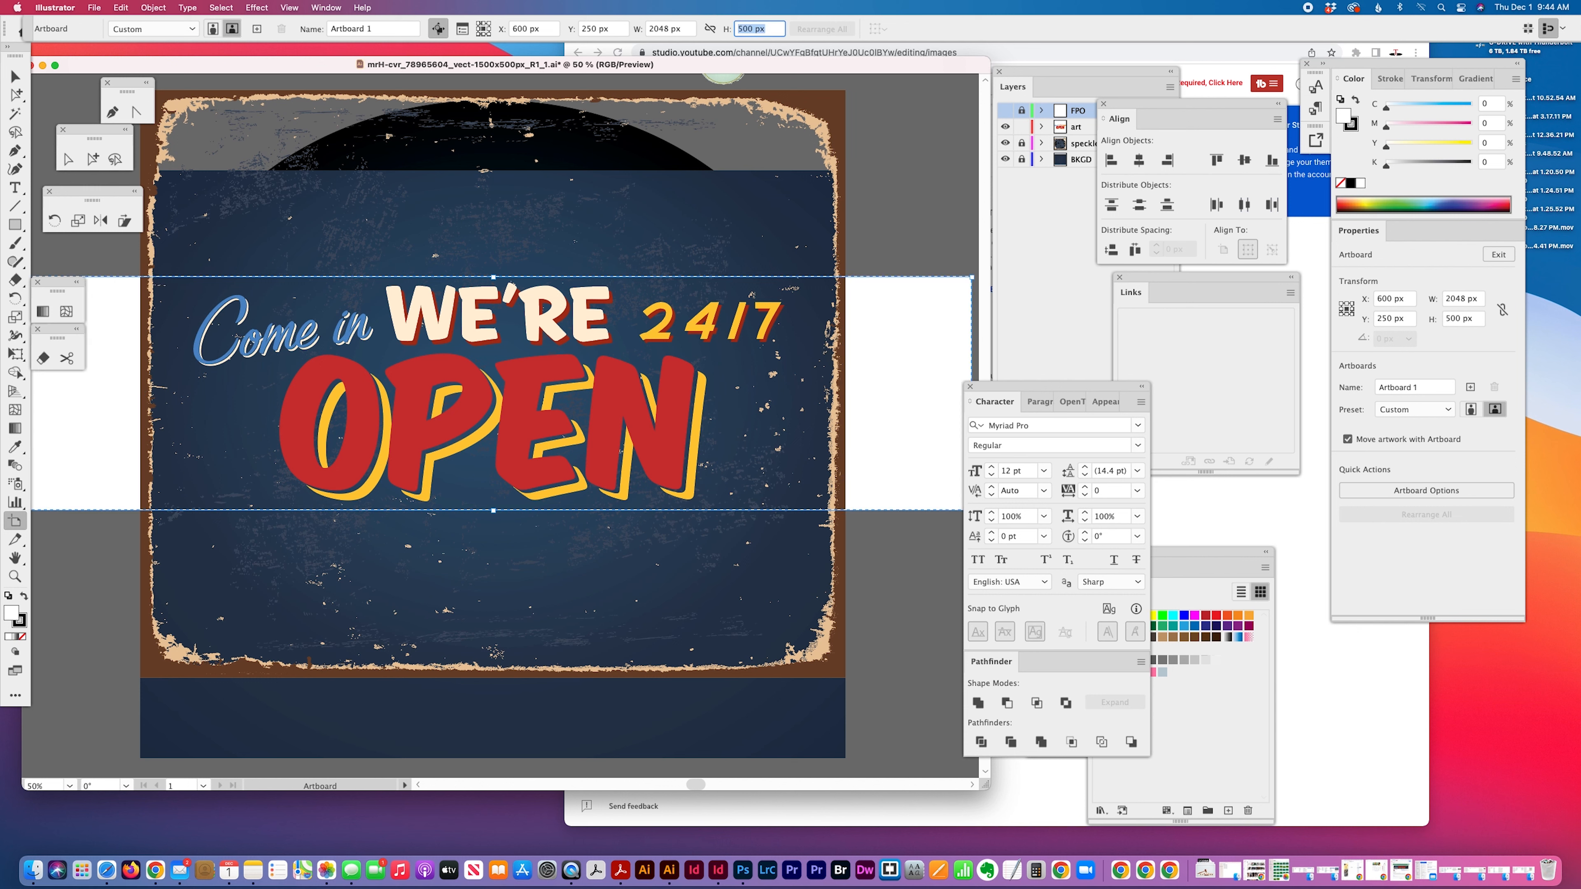
{"action": "type", "text": "1152"}
{"action": "key", "text": "Tab"}
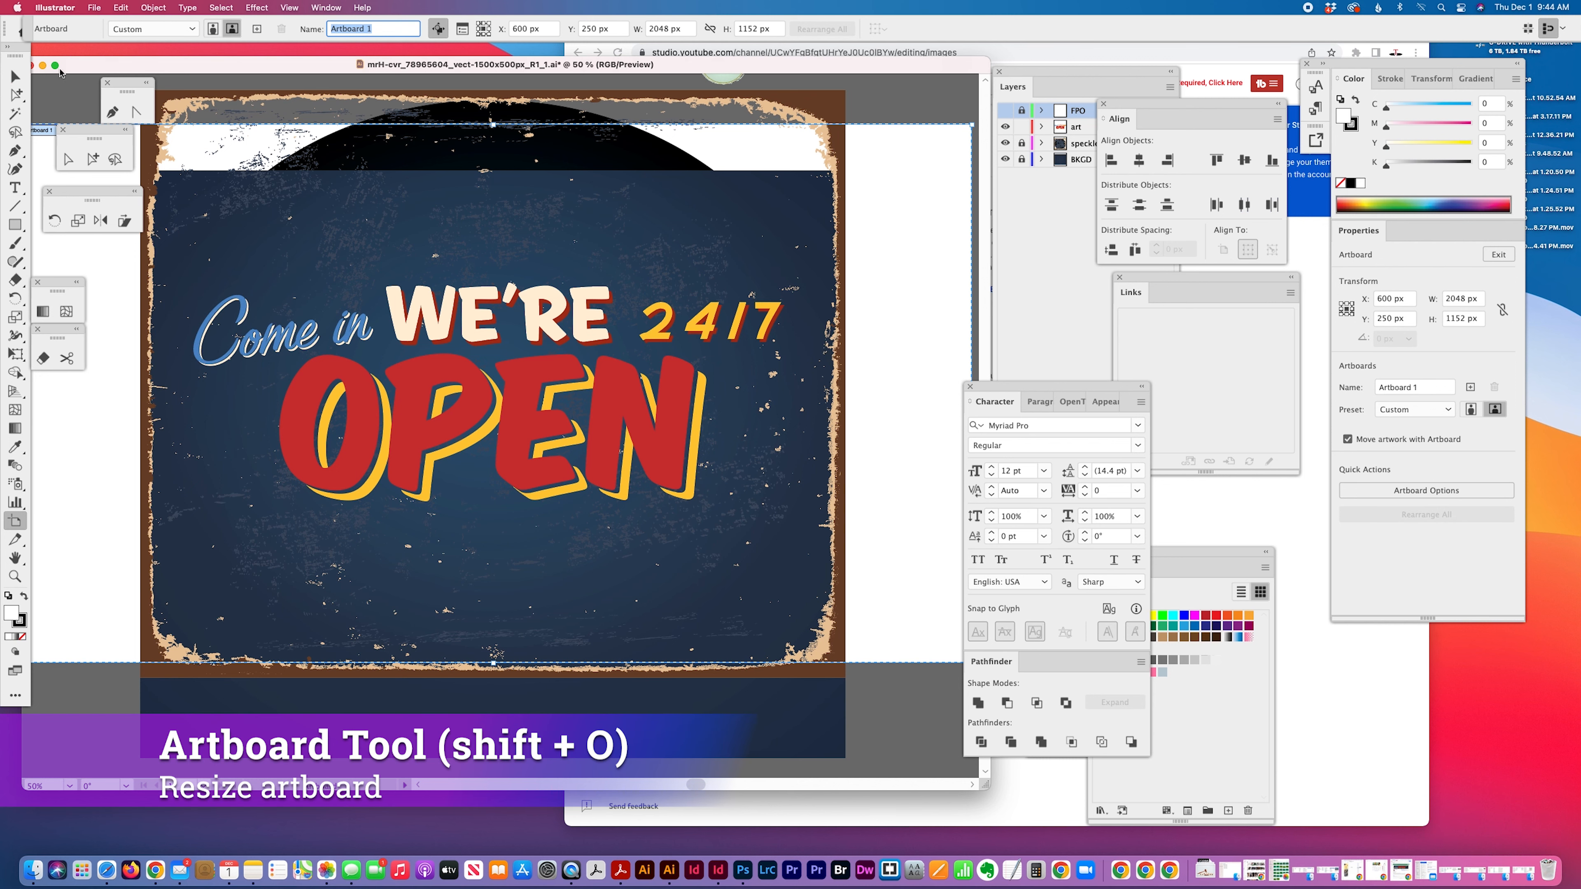
- Lock the art layer and unlock the speckles and BKGD layers
{"action": "left_click_drag", "start_coordinate": [200, 62], "coordinate": [265, 58]}
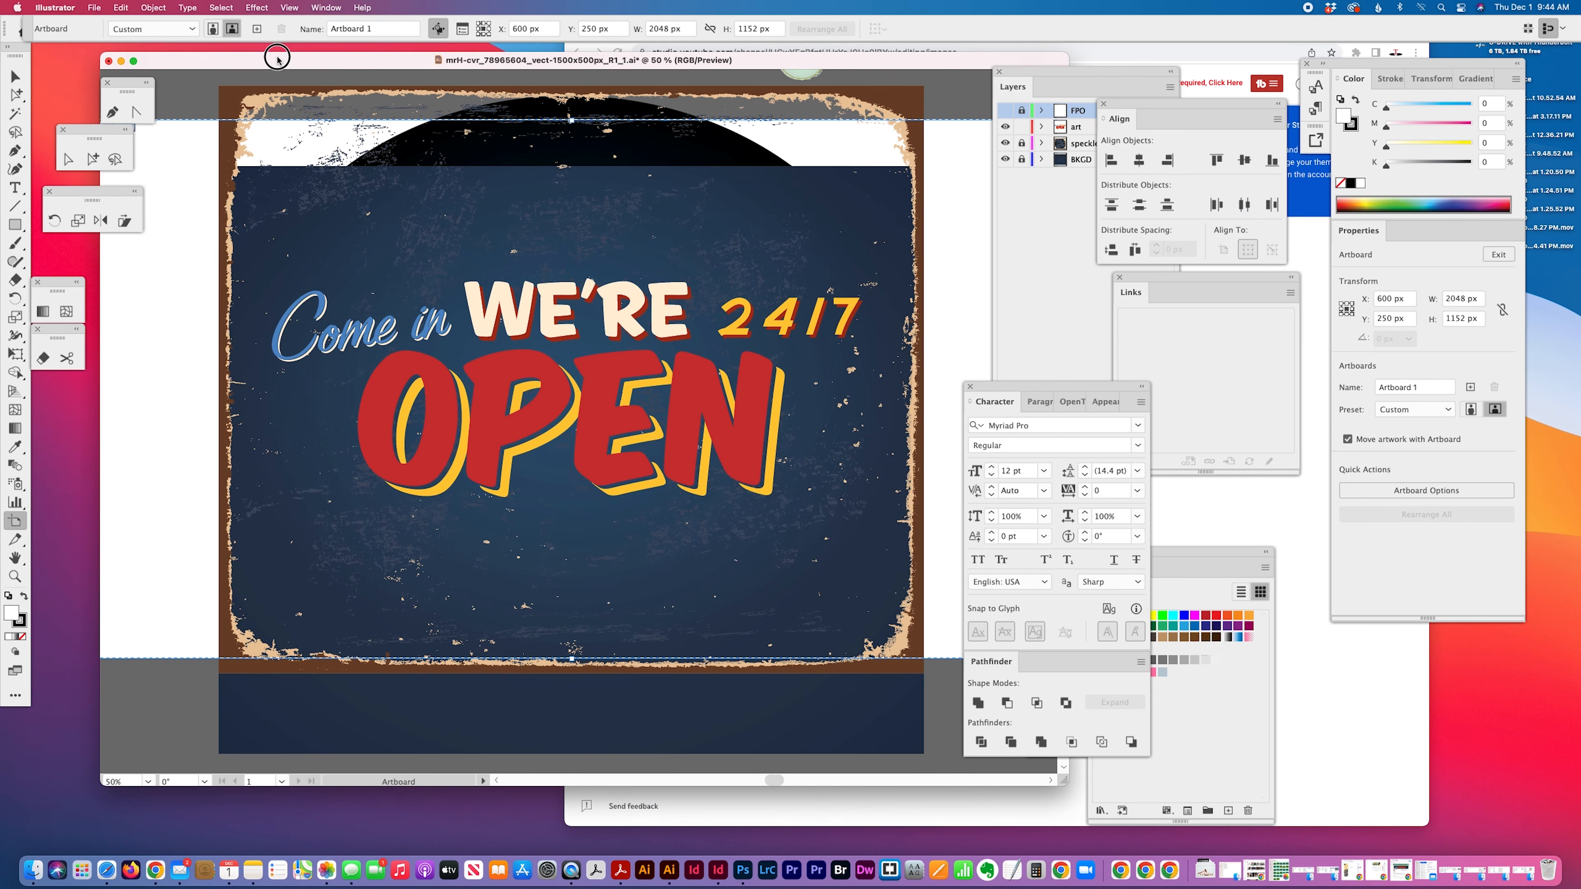
{"action": "left_click", "coordinate": [15, 576]}
{"action": "left_click", "coordinate": [551, 458], "text": "alt"}
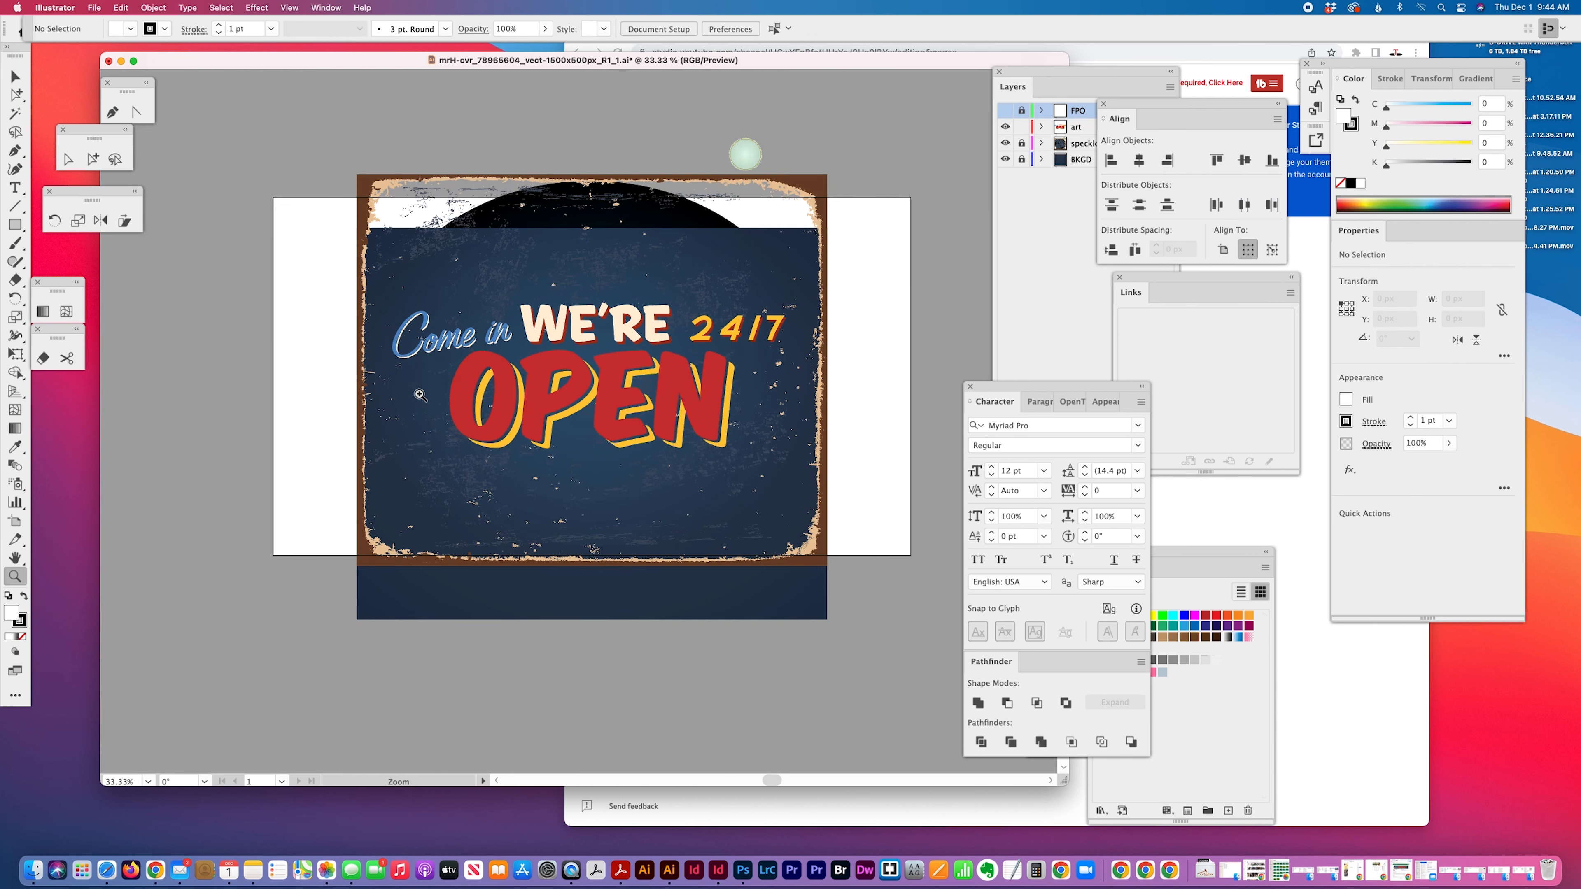
{"action": "left_click", "coordinate": [13, 75]}
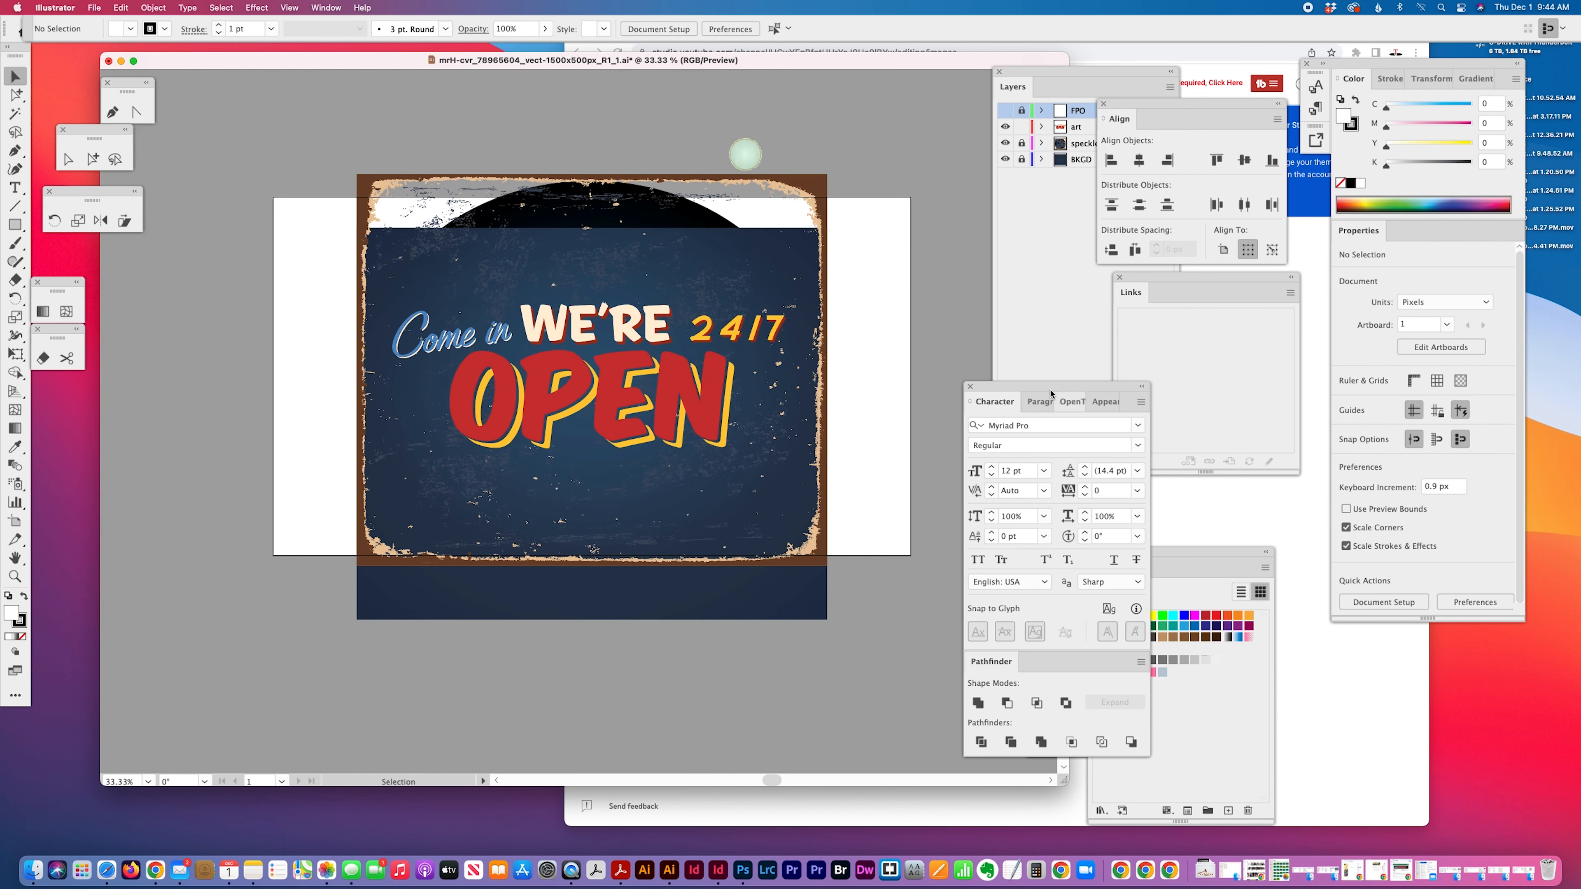
{"action": "left_click", "coordinate": [1048, 326]}
{"action": "left_click", "coordinate": [1023, 128]}
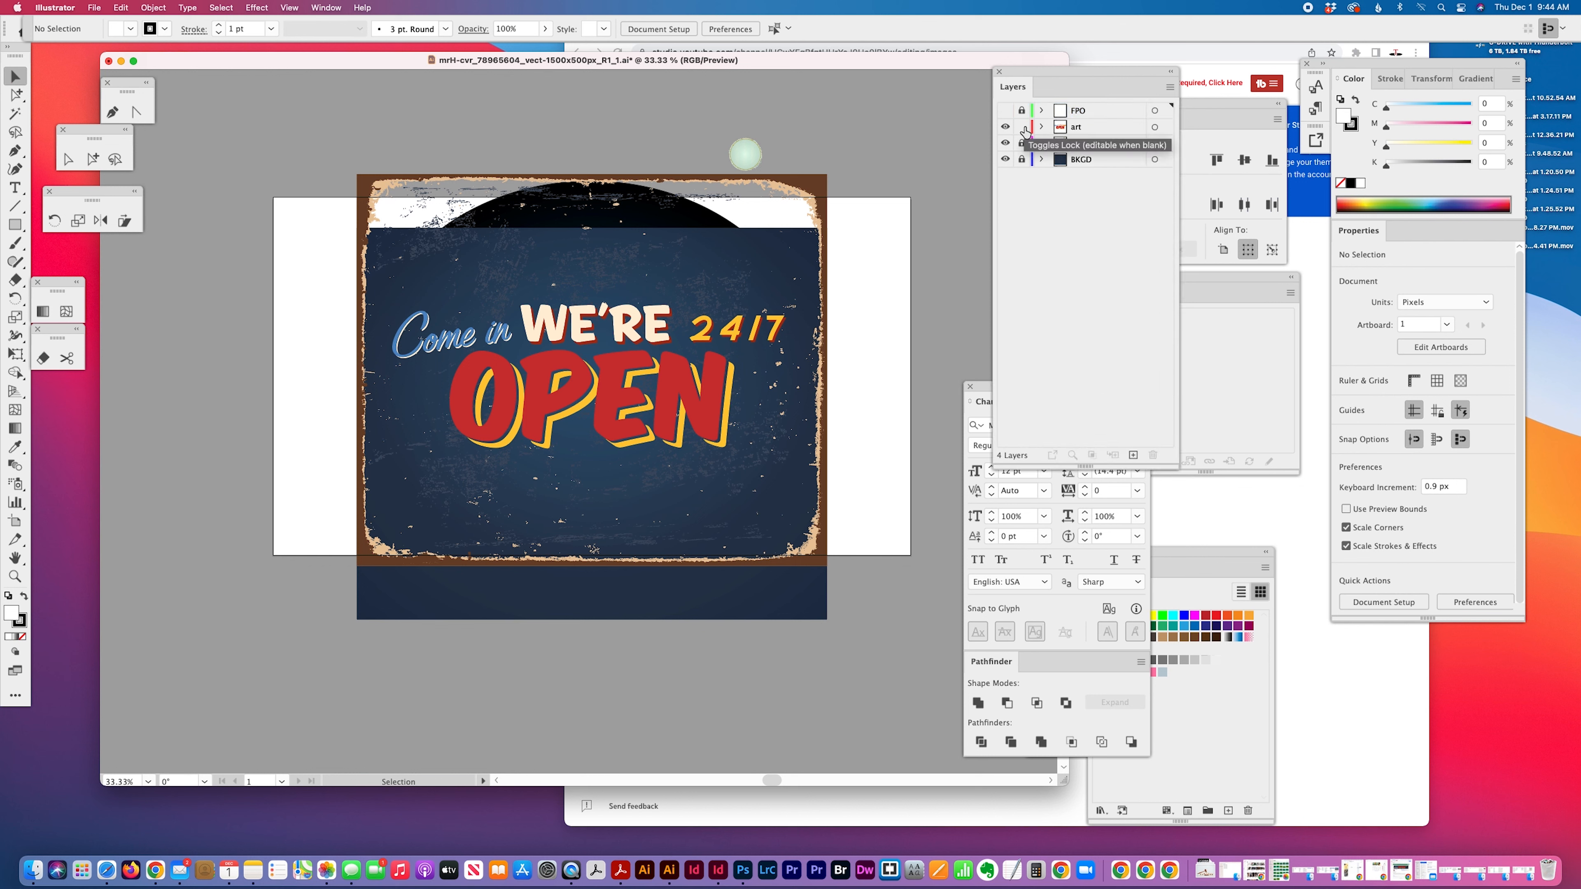
{"action": "left_click", "coordinate": [1022, 144]}
{"action": "left_click", "coordinate": [1021, 160]}
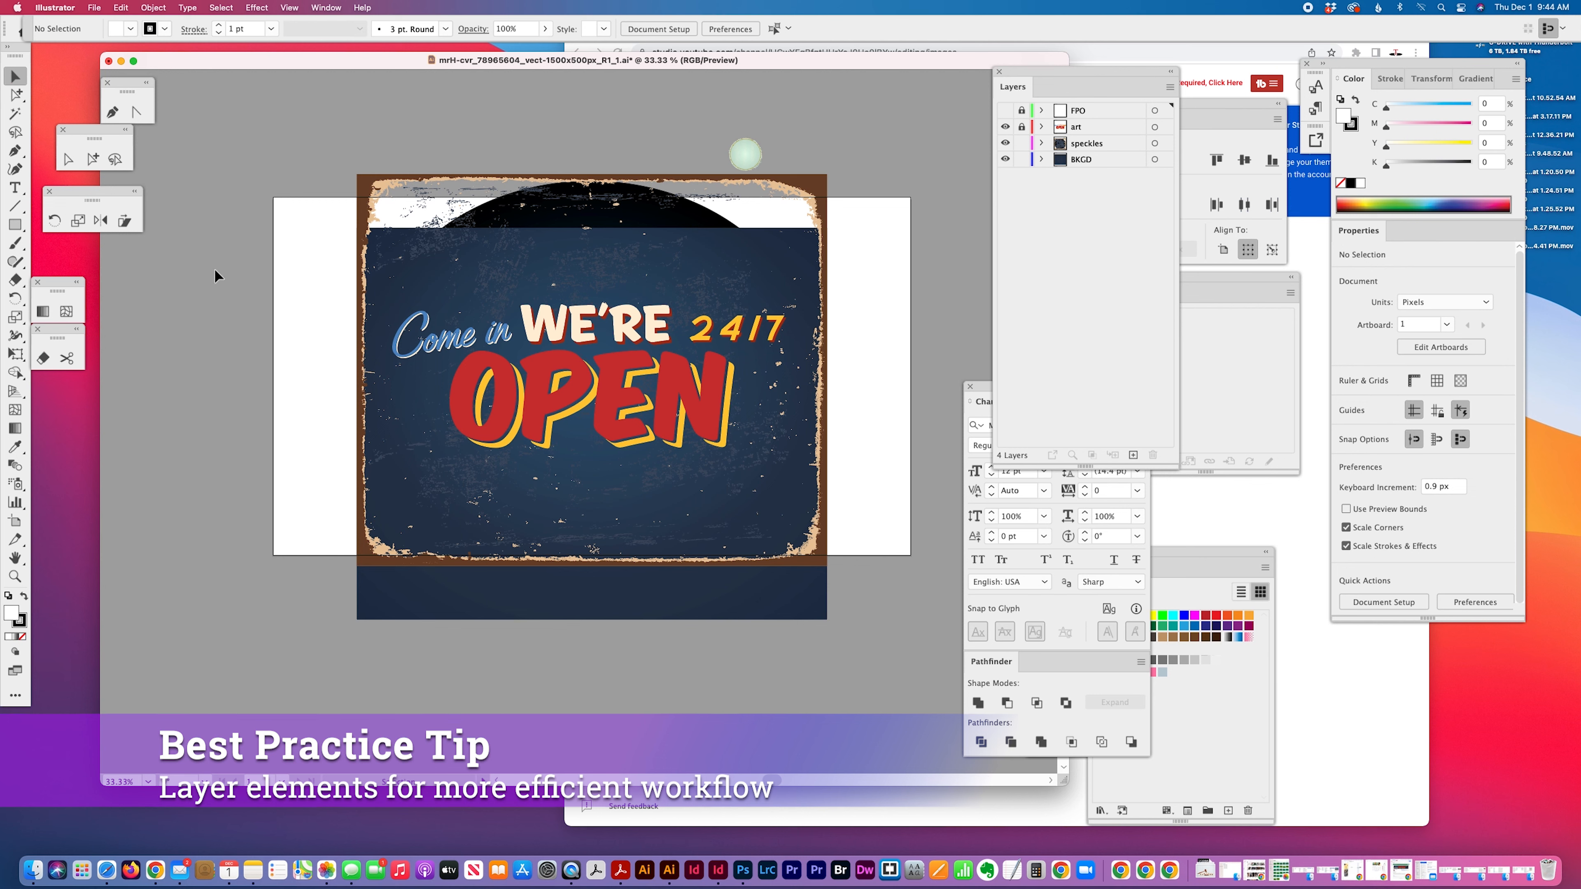
- Scale all artwork on the speckles and BKGD layers up proportionally to about 2055 px wide so it spans the artboard
{"action": "left_click_drag", "start_coordinate": [283, 148], "coordinate": [648, 570]}
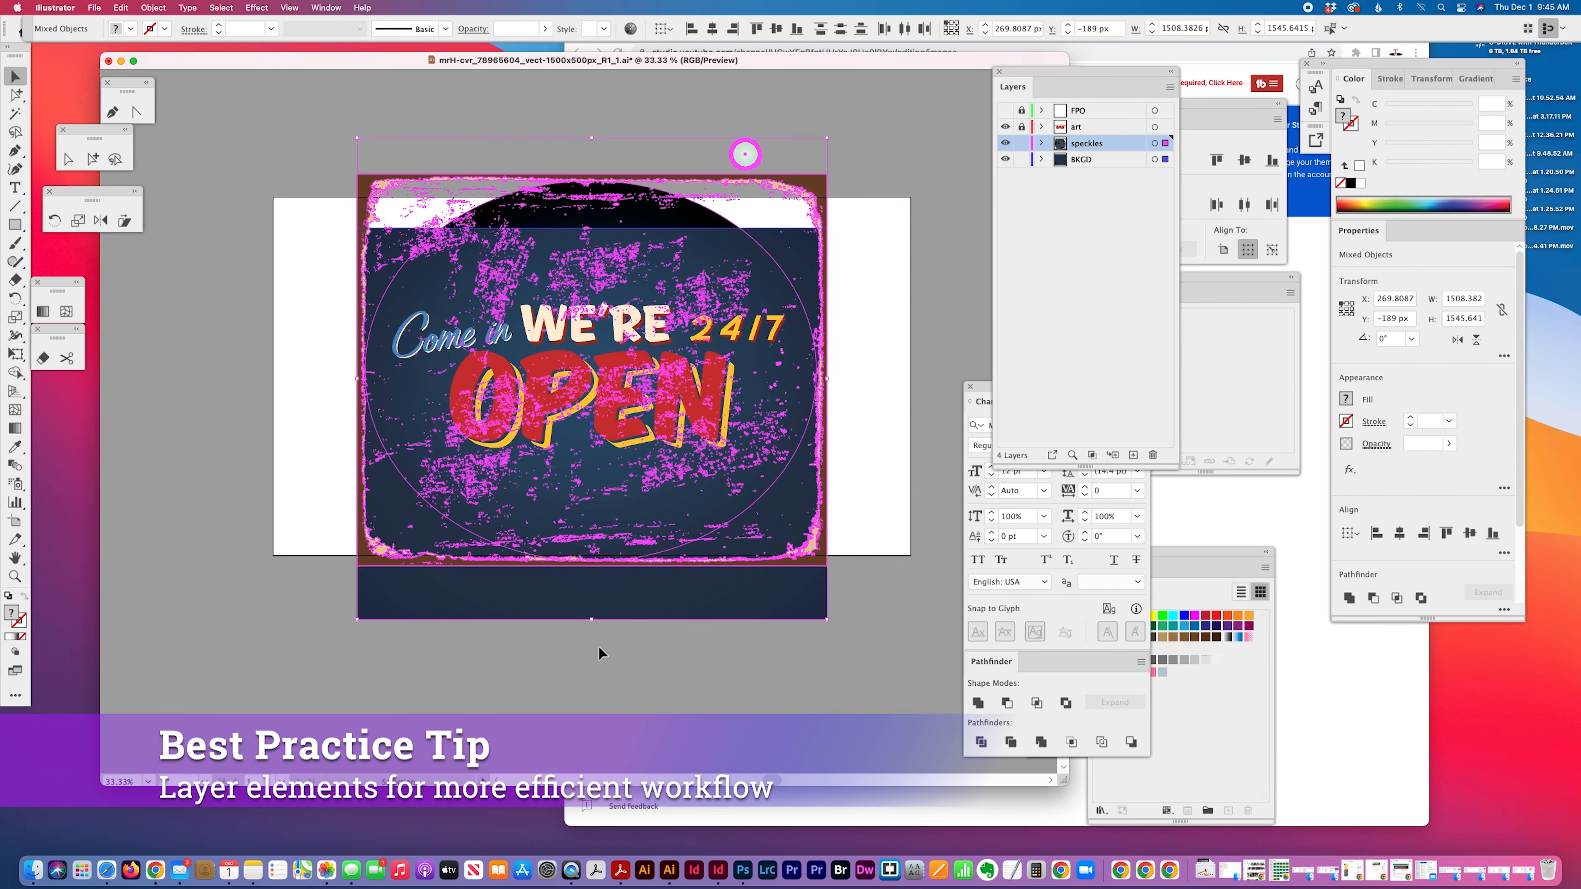
{"action": "left_click", "coordinate": [548, 658]}
{"action": "key", "text": "super+a"}
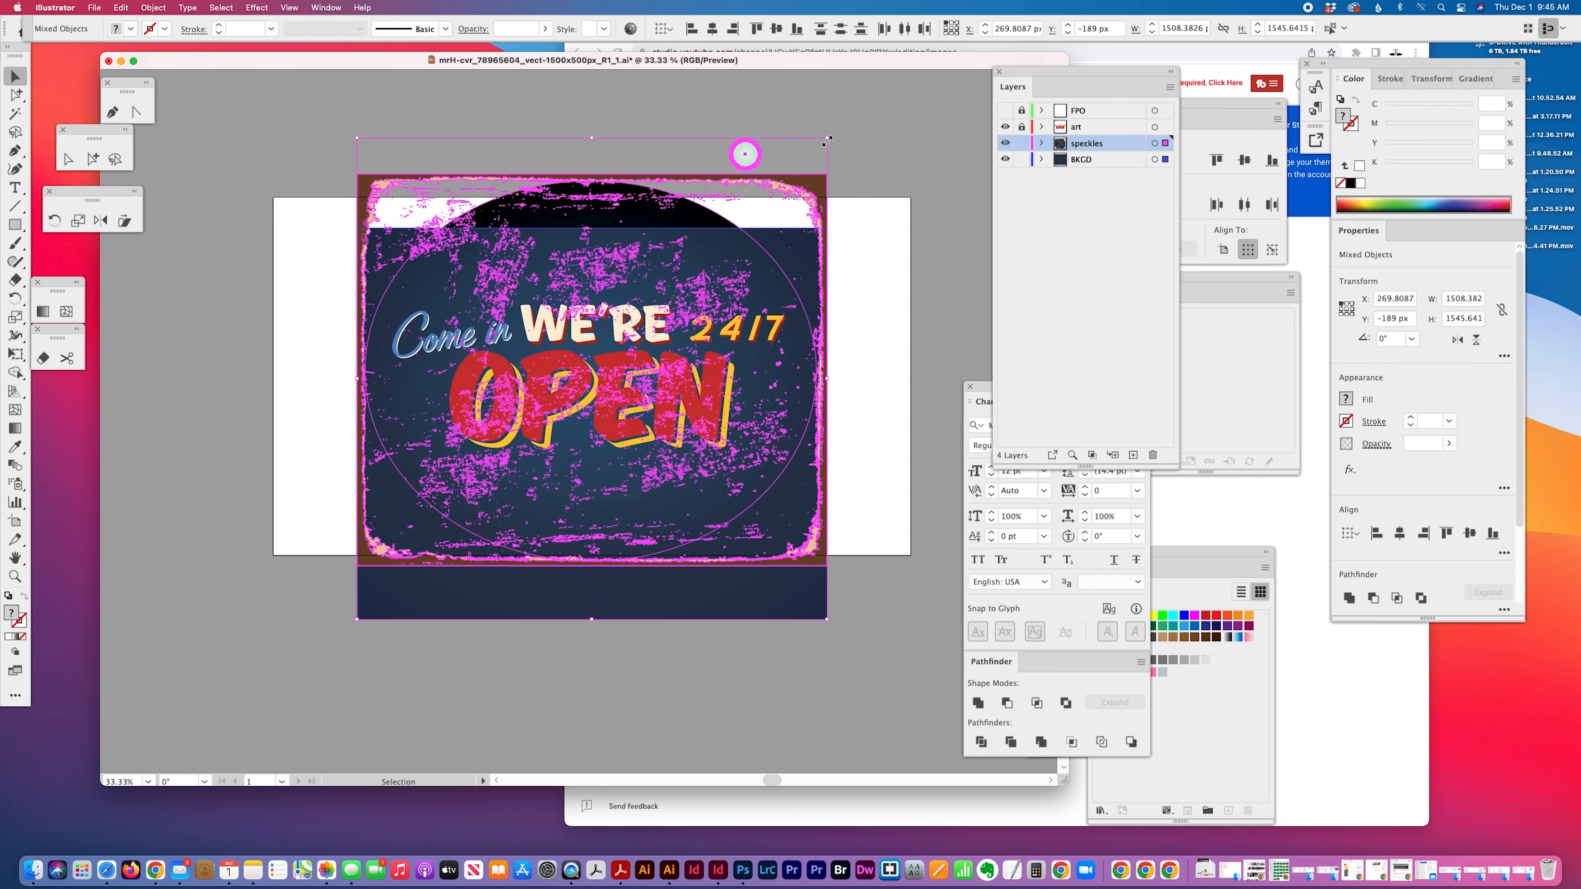
{"action": "left_click", "coordinate": [827, 138]}
{"action": "left_click_drag", "start_coordinate": [827, 138], "coordinate": [973, 94]}
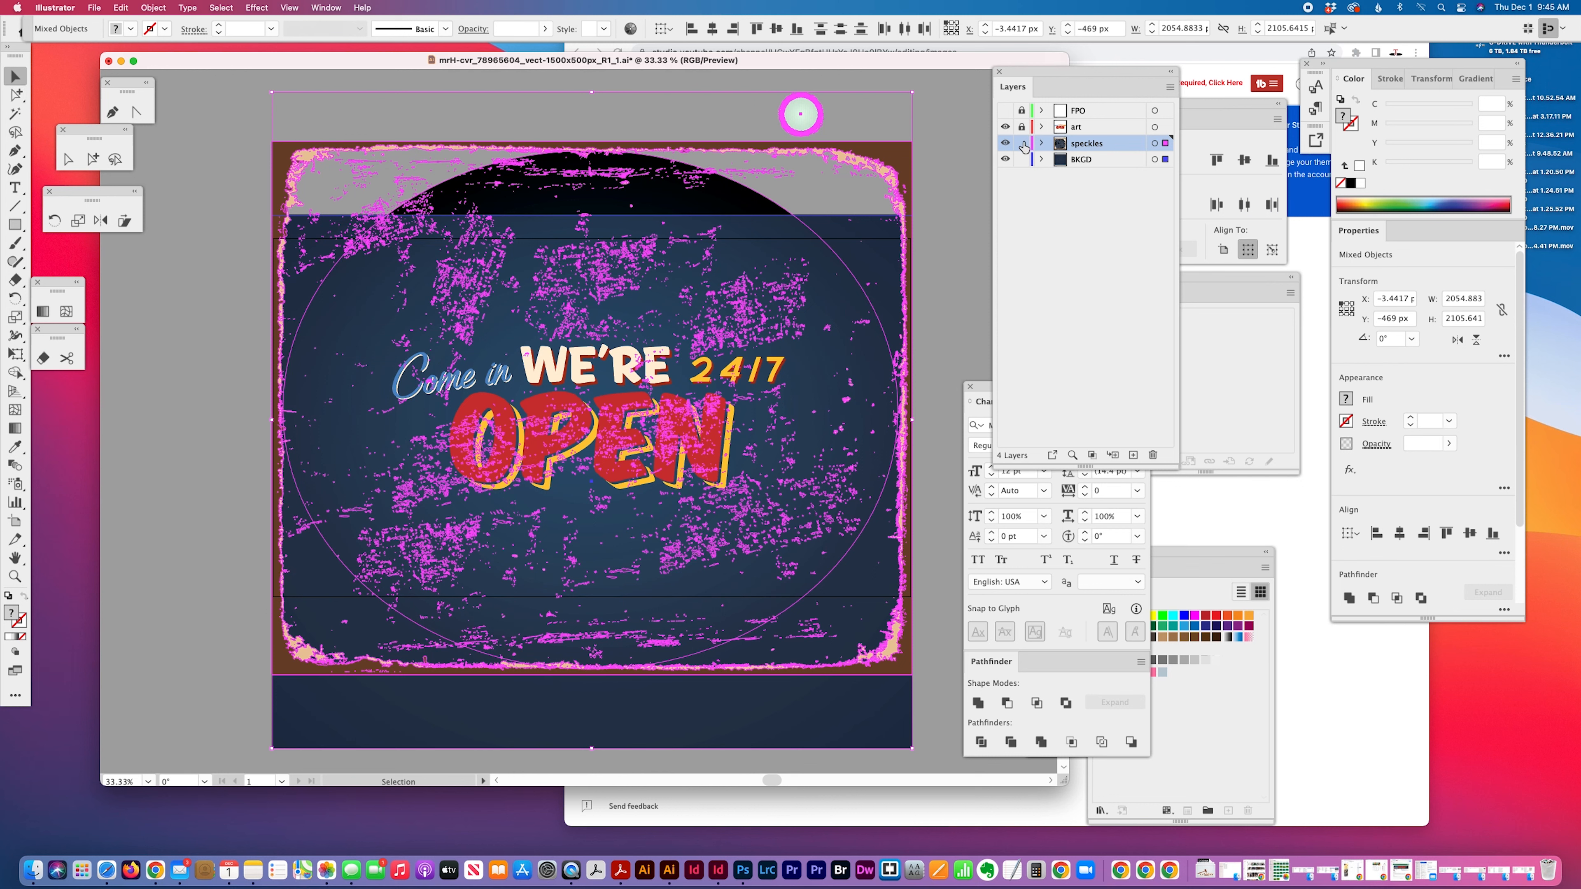
- Lock the speckles and BKGD layers, unlock art, and enlarge the whole lettering proportionally to about 1889 px wide
{"action": "left_click_drag", "start_coordinate": [1022, 159], "coordinate": [1022, 131]}
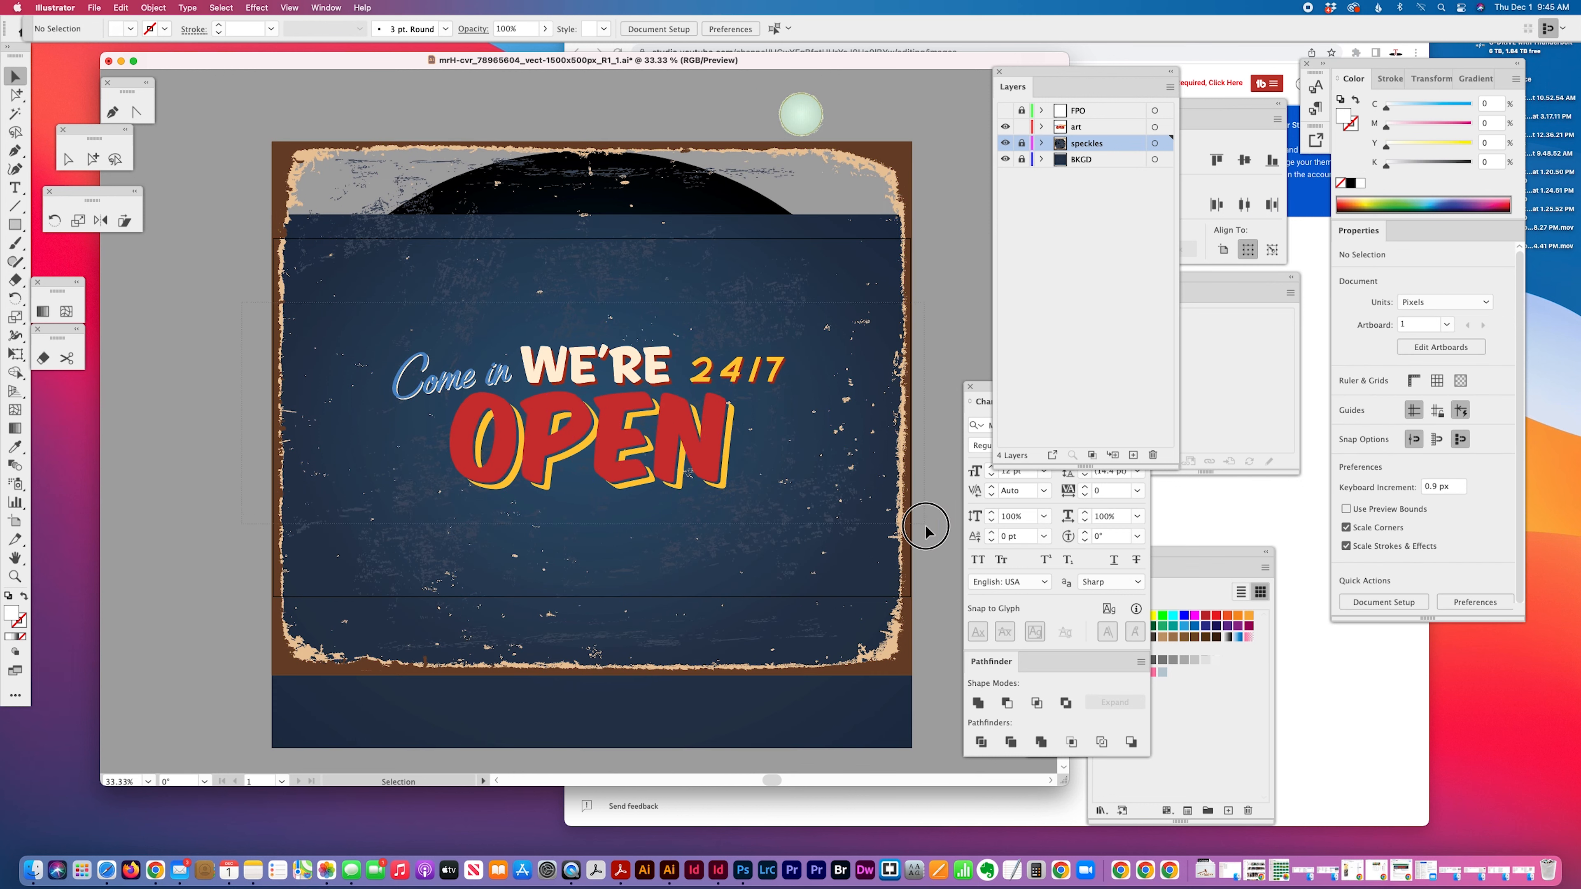
{"action": "key", "text": "super+a"}
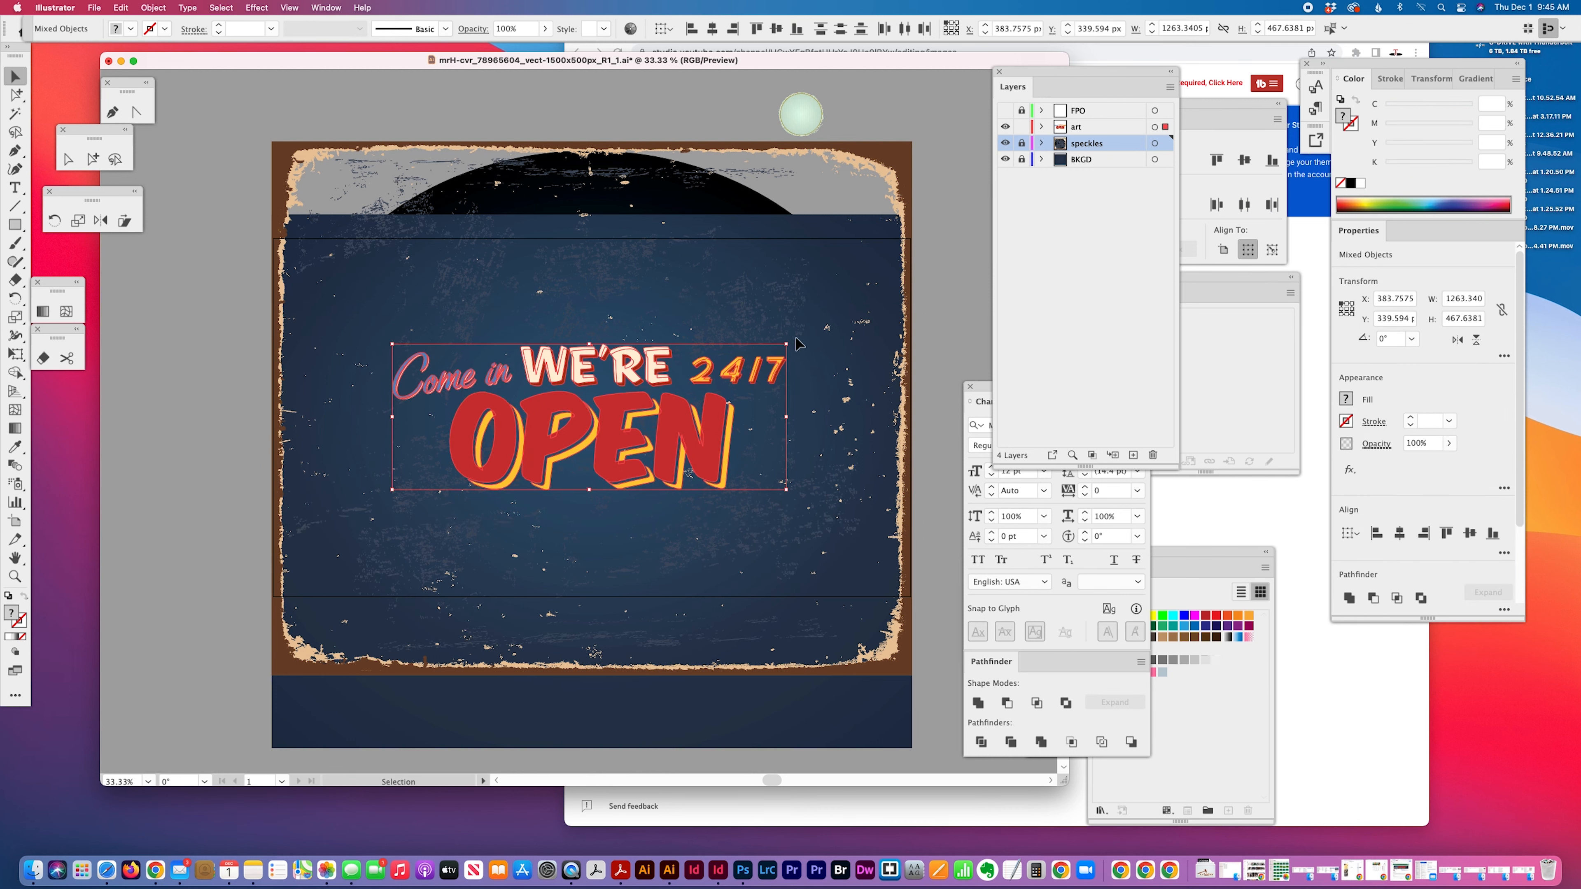
{"action": "left_click_drag", "start_coordinate": [787, 345], "coordinate": [885, 229]}
{"action": "left_click", "coordinate": [235, 271]}
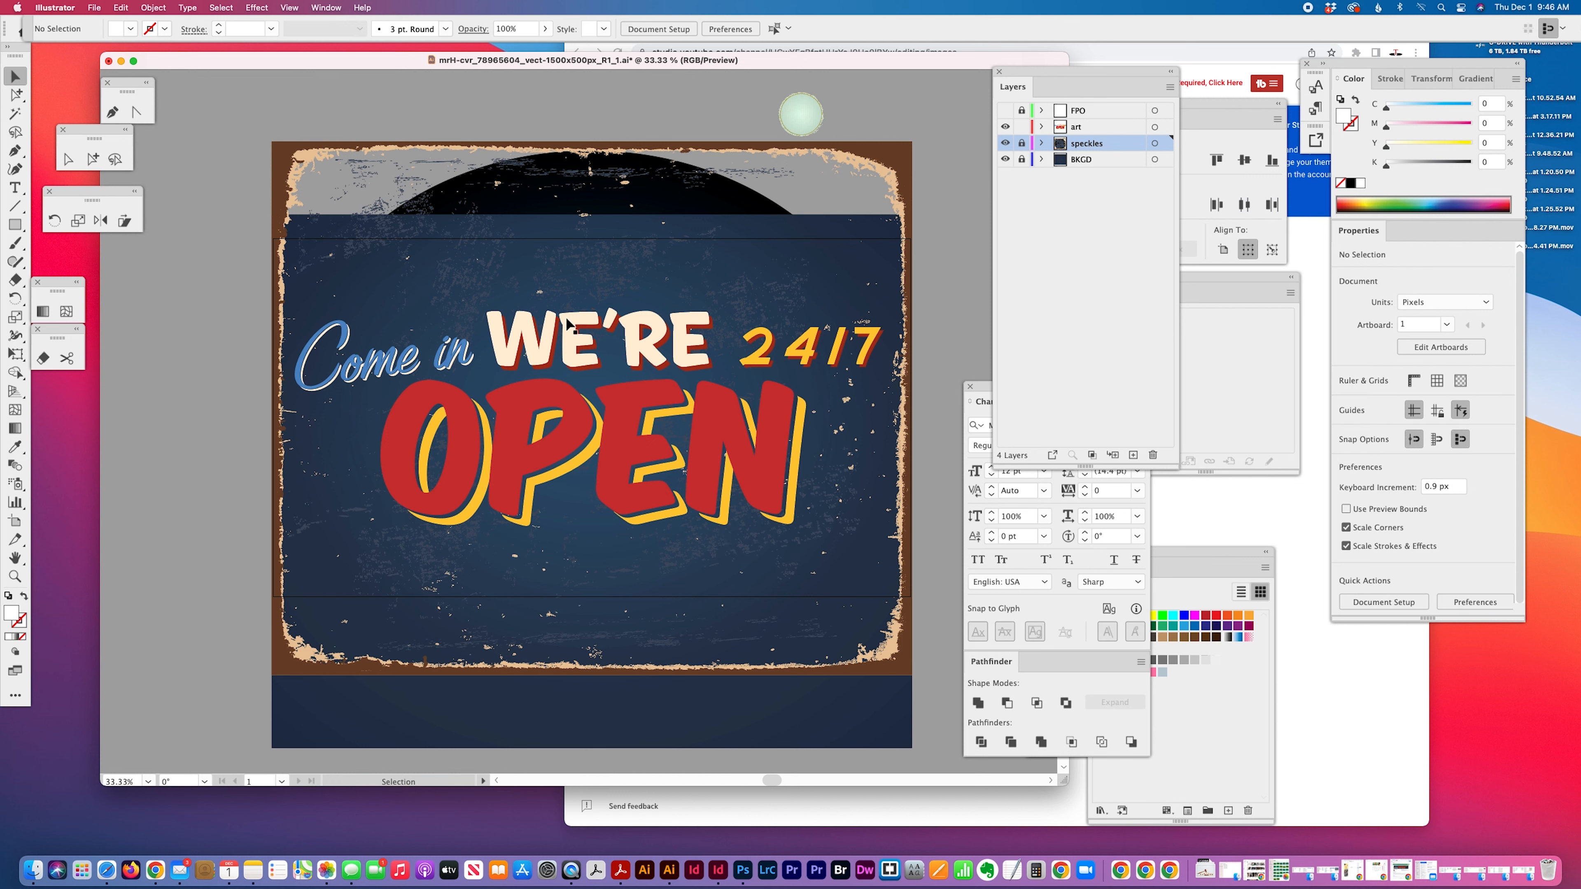
- Widen the gap between the lettering lines by moving OPEN slightly down and nudging the top line up with a .0125 keyboard increment
{"action": "left_click", "coordinate": [545, 418]}
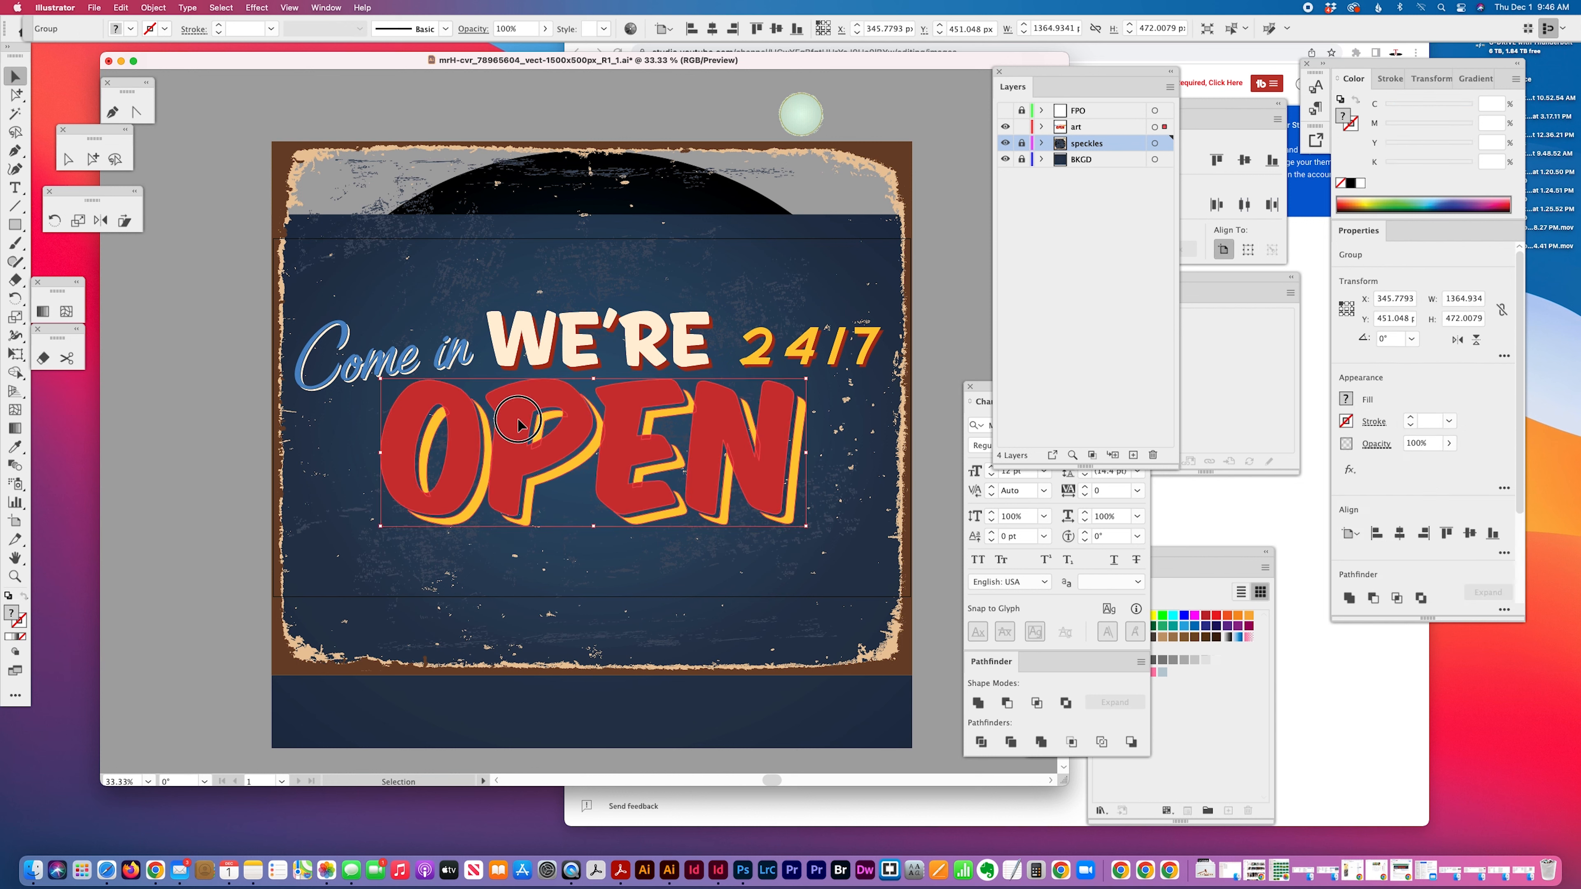
{"action": "left_click_drag", "start_coordinate": [520, 426], "coordinate": [520, 432]}
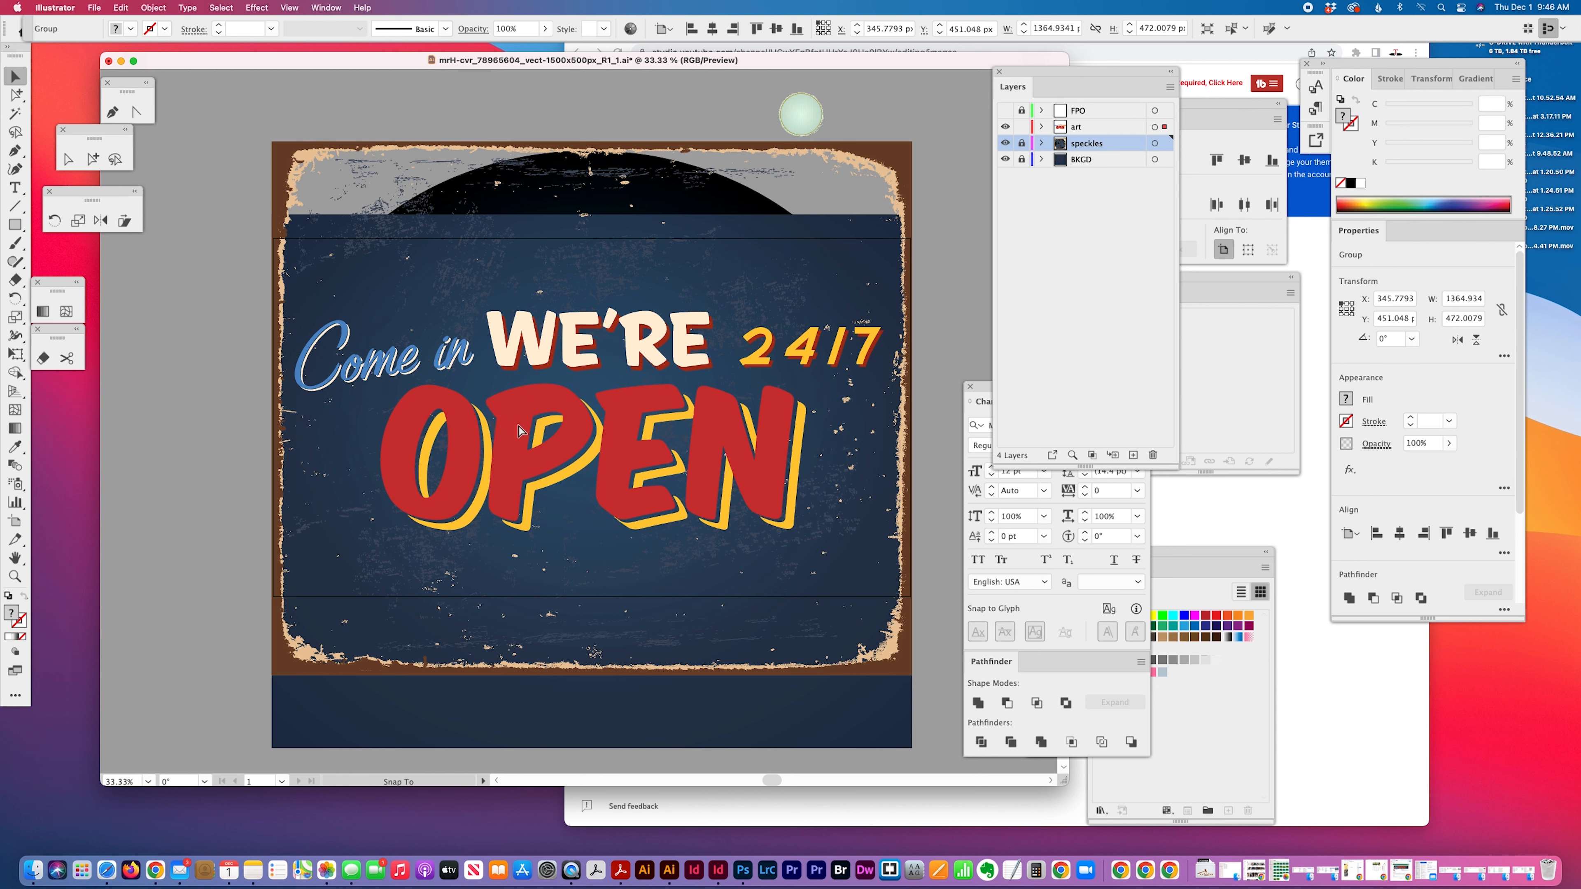
{"action": "left_click", "coordinate": [539, 357]}
{"action": "left_click_drag", "start_coordinate": [186, 290], "coordinate": [925, 370]}
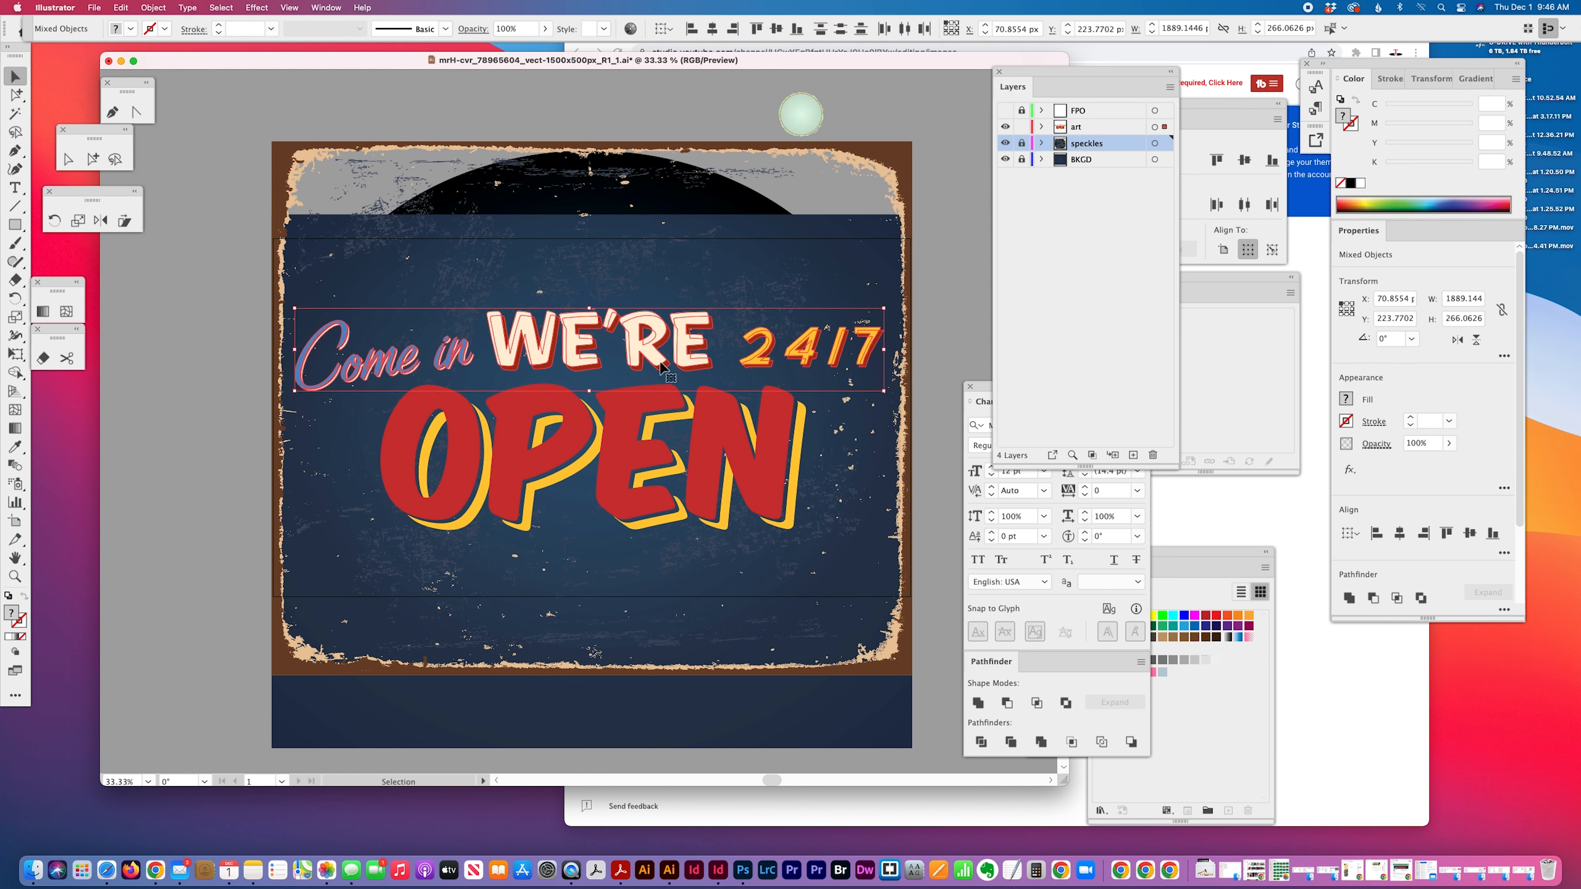
{"action": "key", "text": "super+k"}
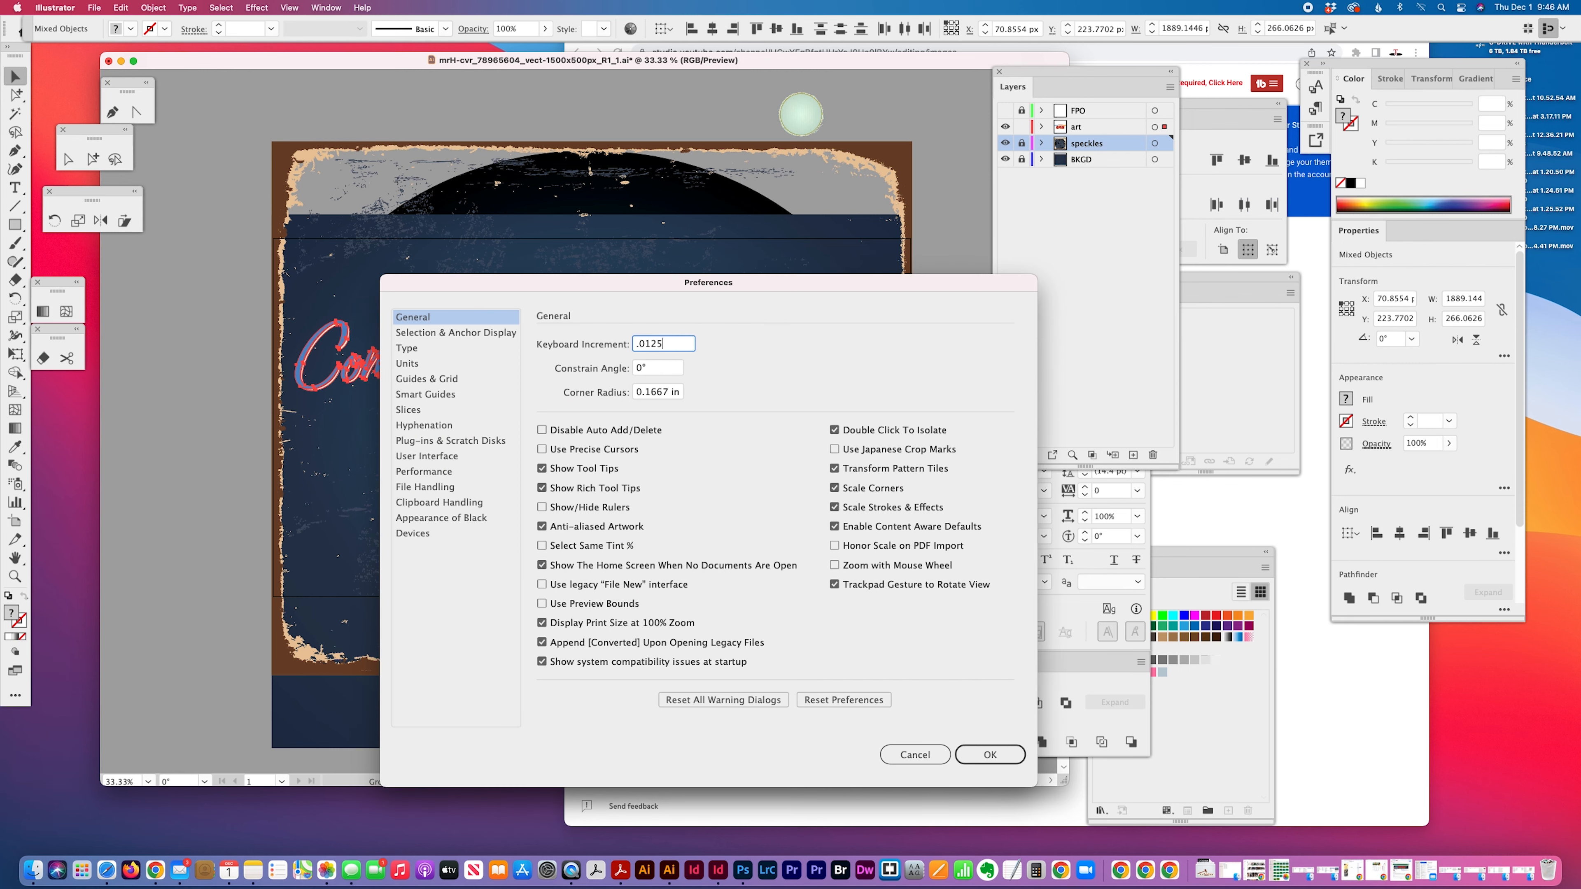
{"action": "key", "text": "Return"}
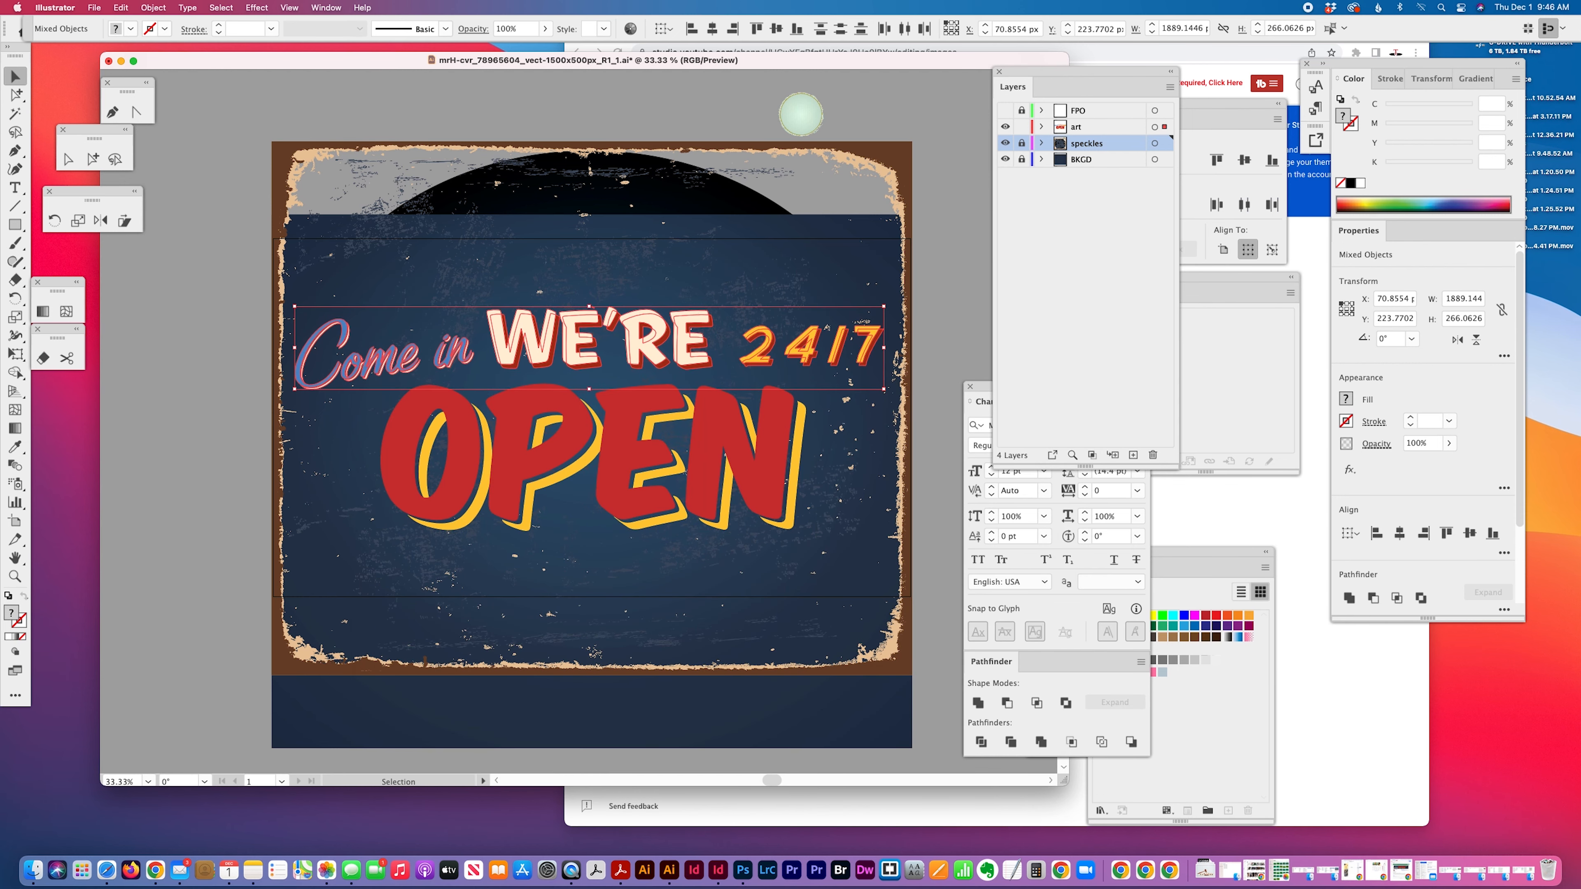
{"action": "key", "text": "Up"}
{"action": "key", "text": "Up"}
{"action": "key", "text": "Up"}
{"action": "key", "text": "Up"}
{"action": "key", "text": "Up"}
{"action": "key", "text": "Up"}
{"action": "left_click", "coordinate": [872, 291]}
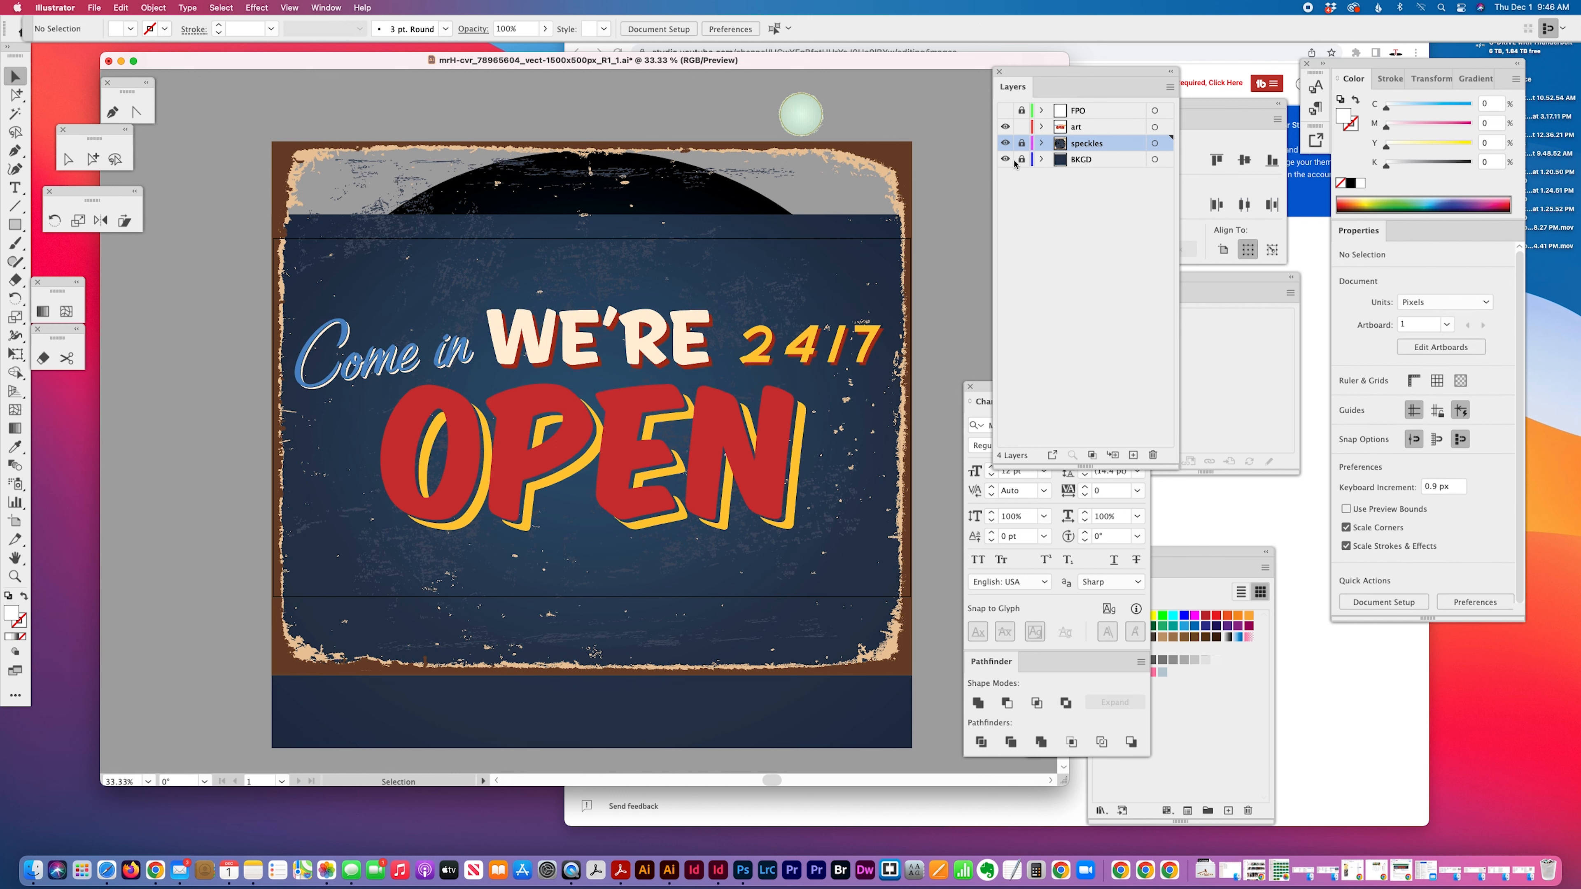
- Unlock the speckles layer and ungroup its overall artwork group into its component groups
{"action": "left_click", "coordinate": [1021, 144]}
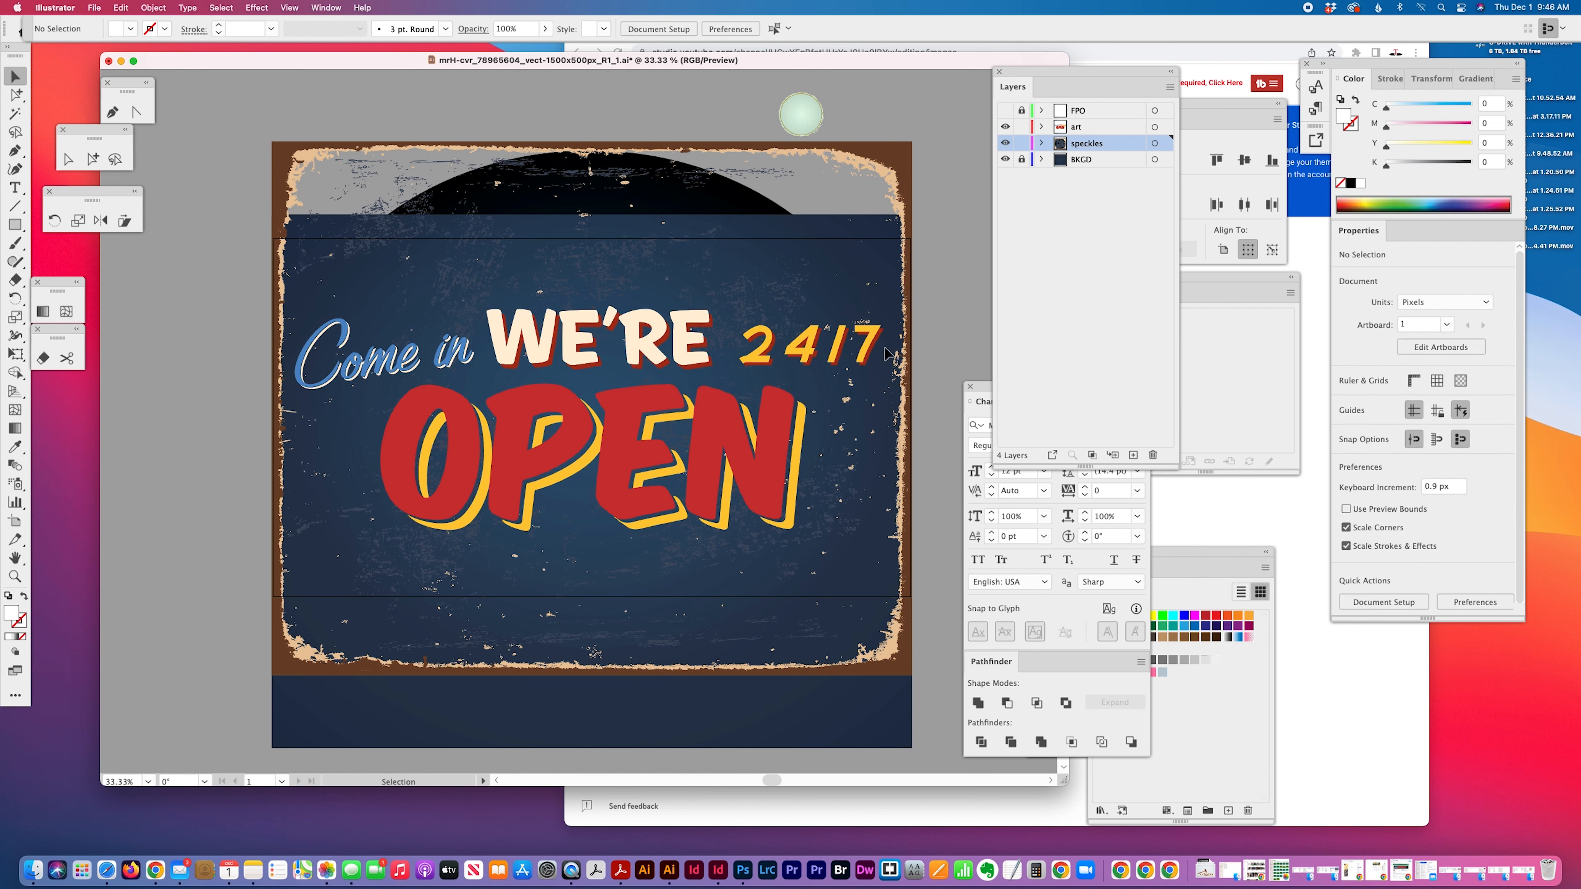
{"action": "left_click", "coordinate": [870, 286]}
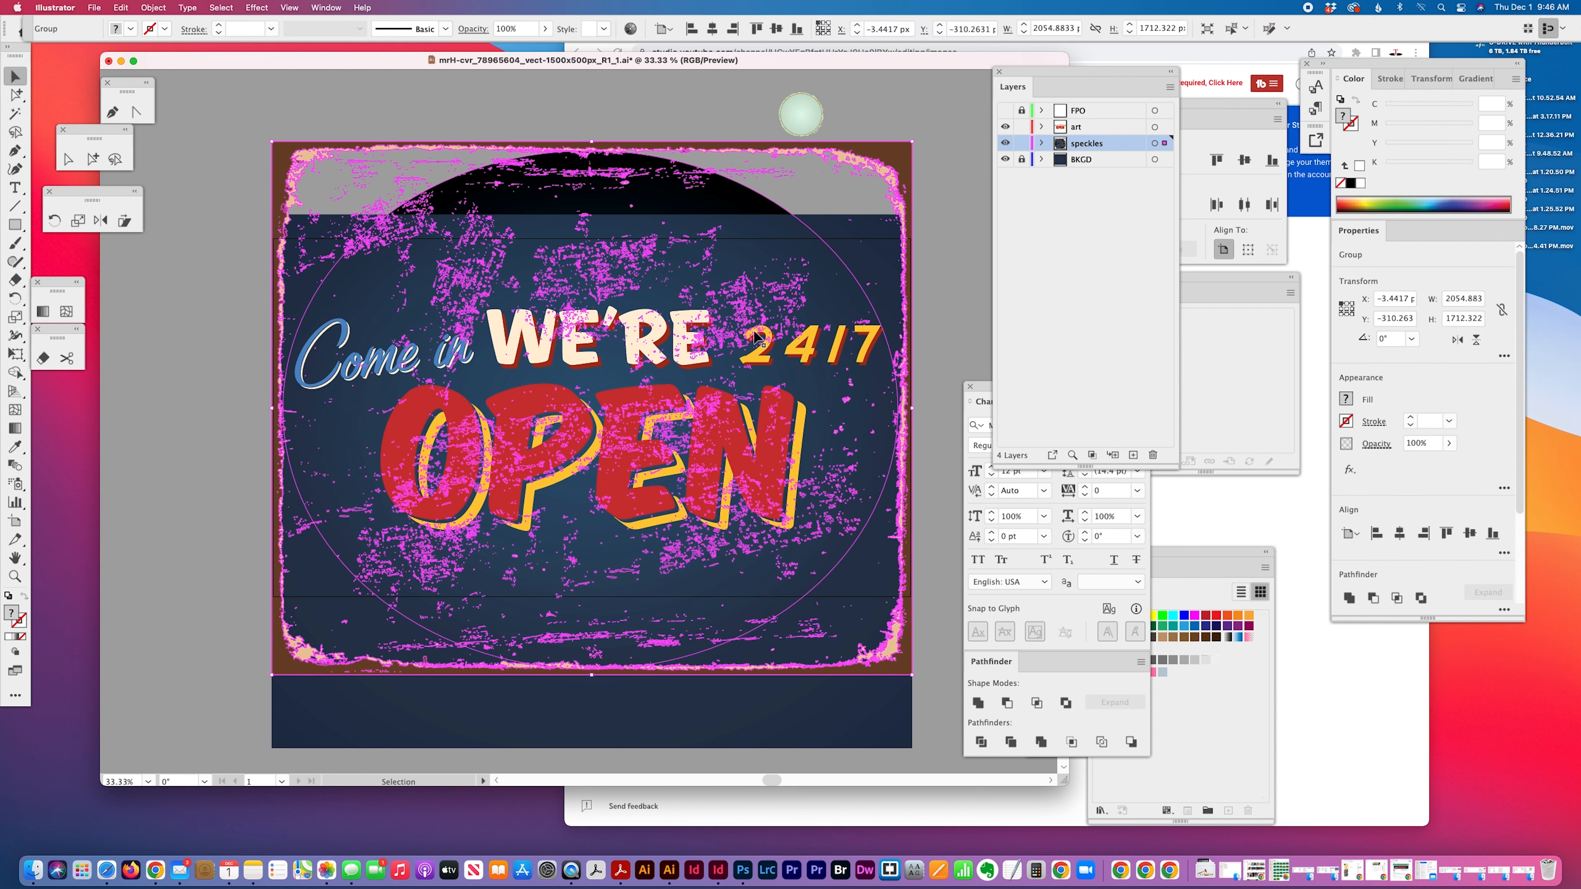
{"action": "left_click", "coordinate": [924, 299]}
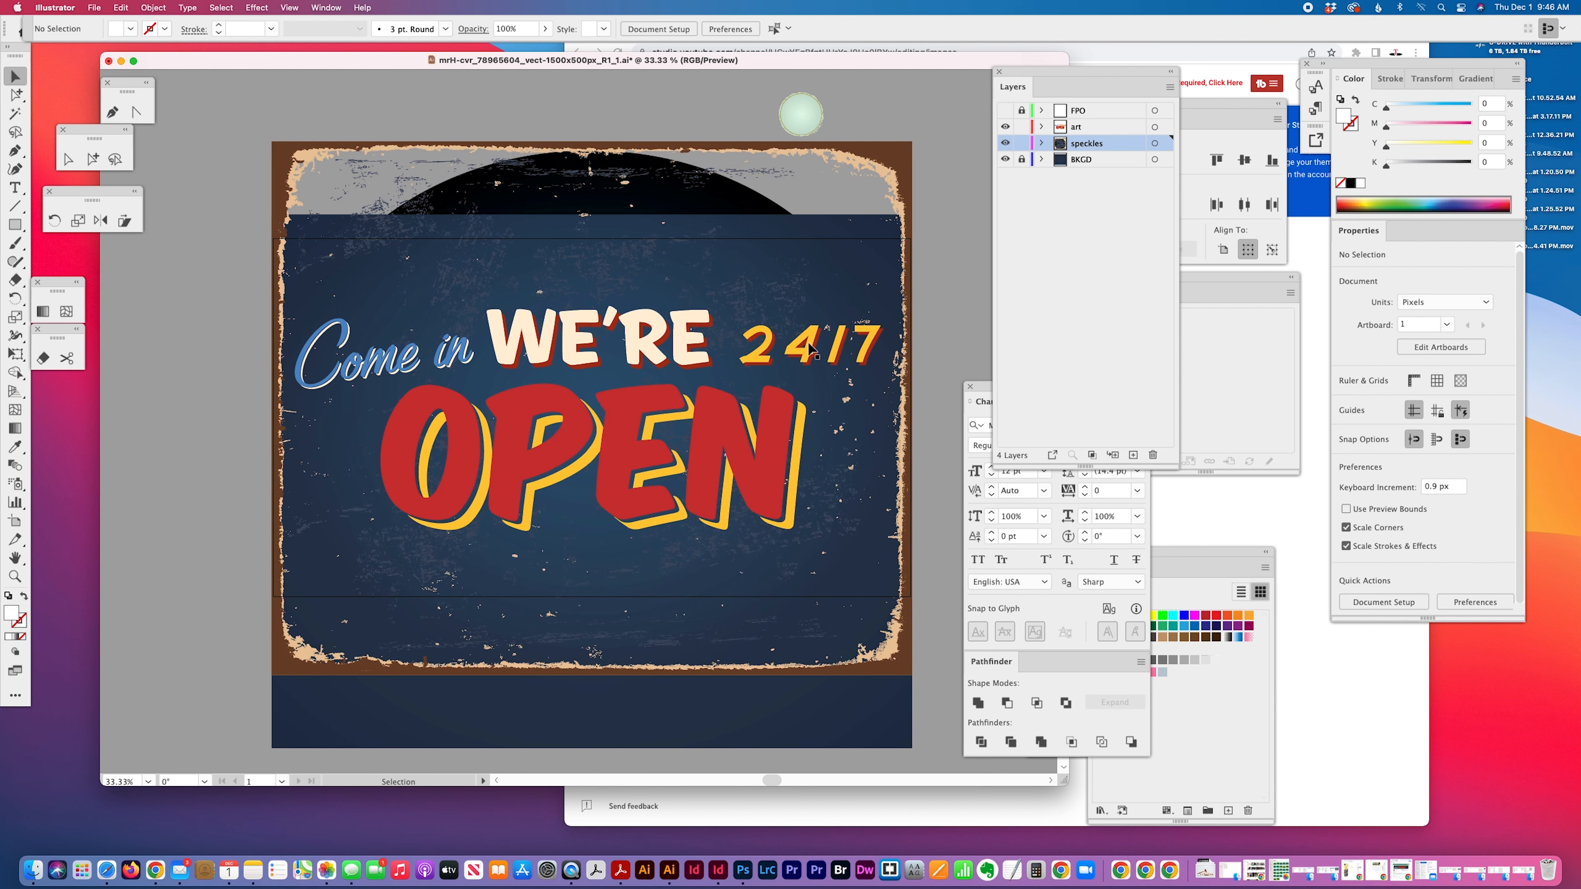
{"action": "left_click", "coordinate": [846, 387]}
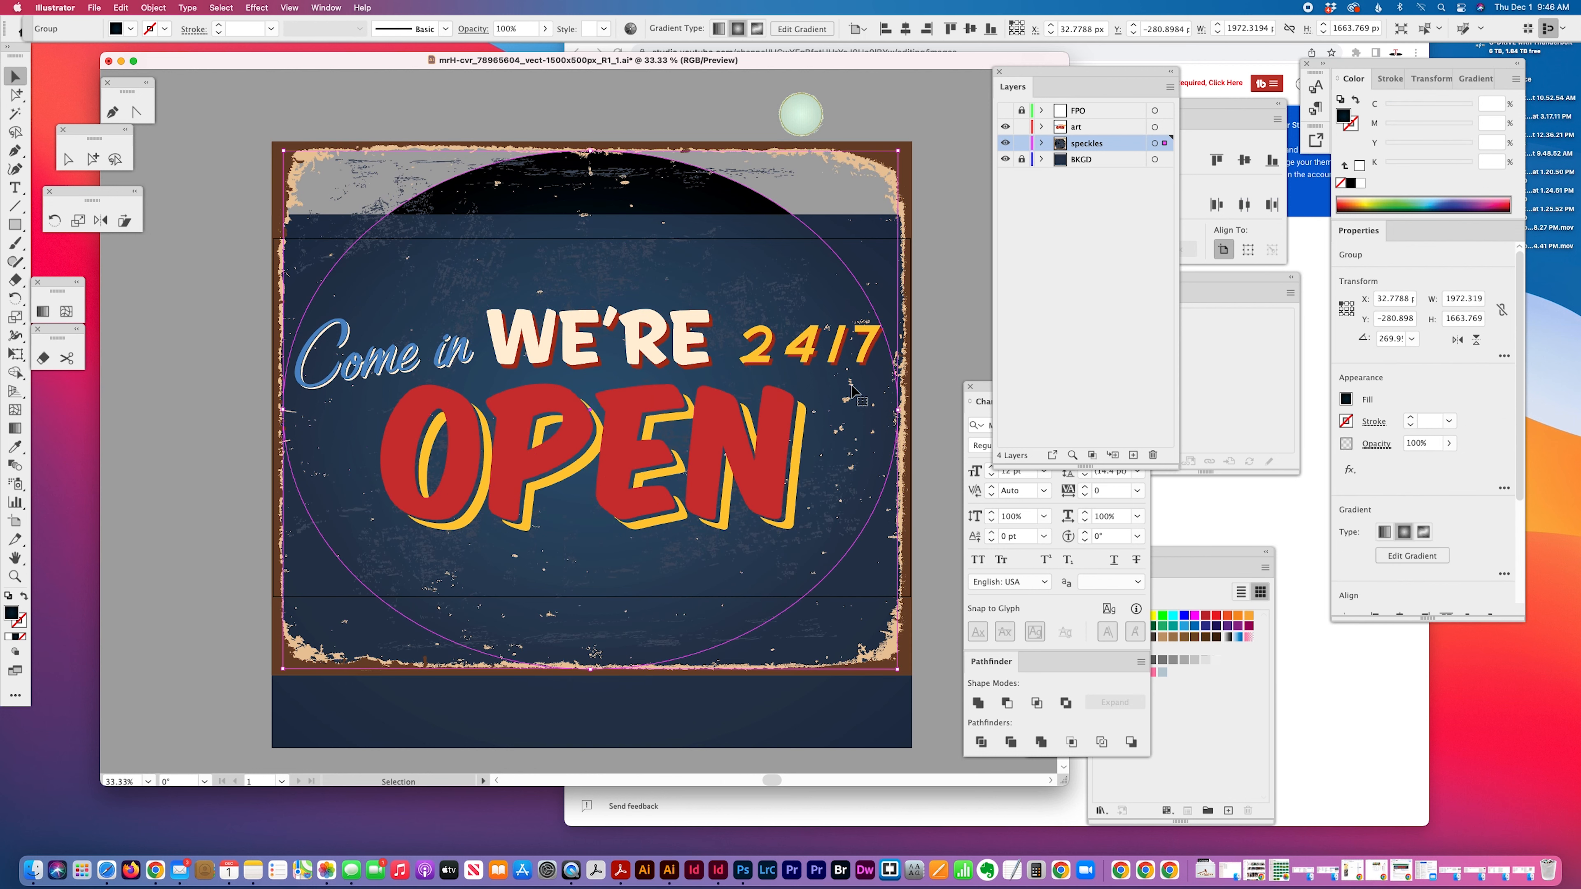
- Ungroup the beige border-and-speckle artwork so that each speckle is a separate path
{"action": "left_click", "coordinate": [871, 286]}
{"action": "left_click", "coordinate": [874, 285]}
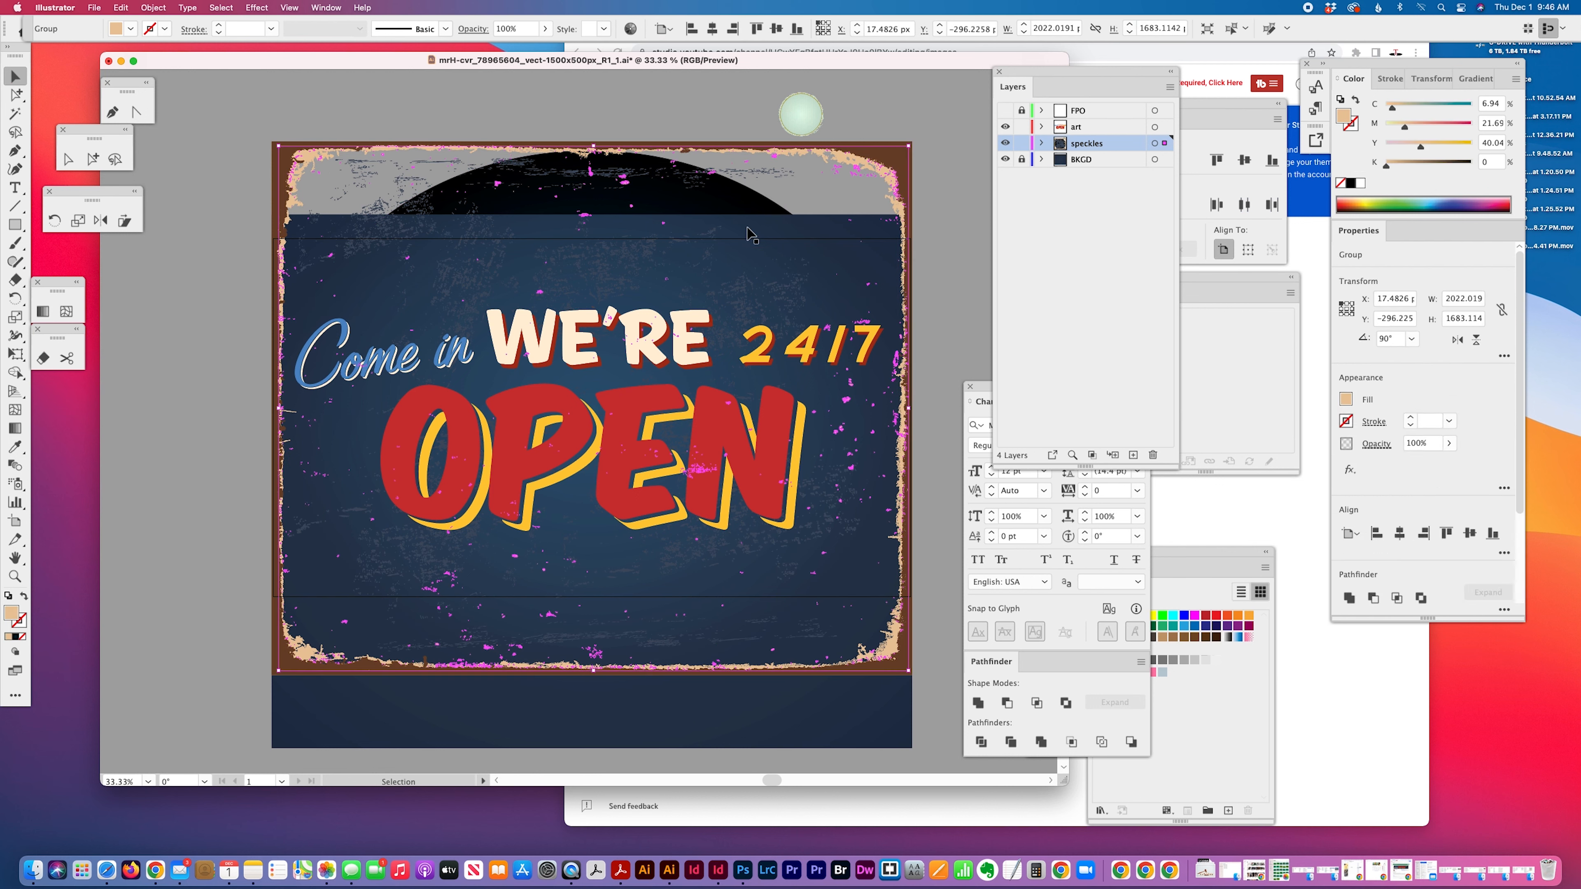
{"action": "left_click", "coordinate": [918, 309]}
{"action": "left_click", "coordinate": [863, 325]}
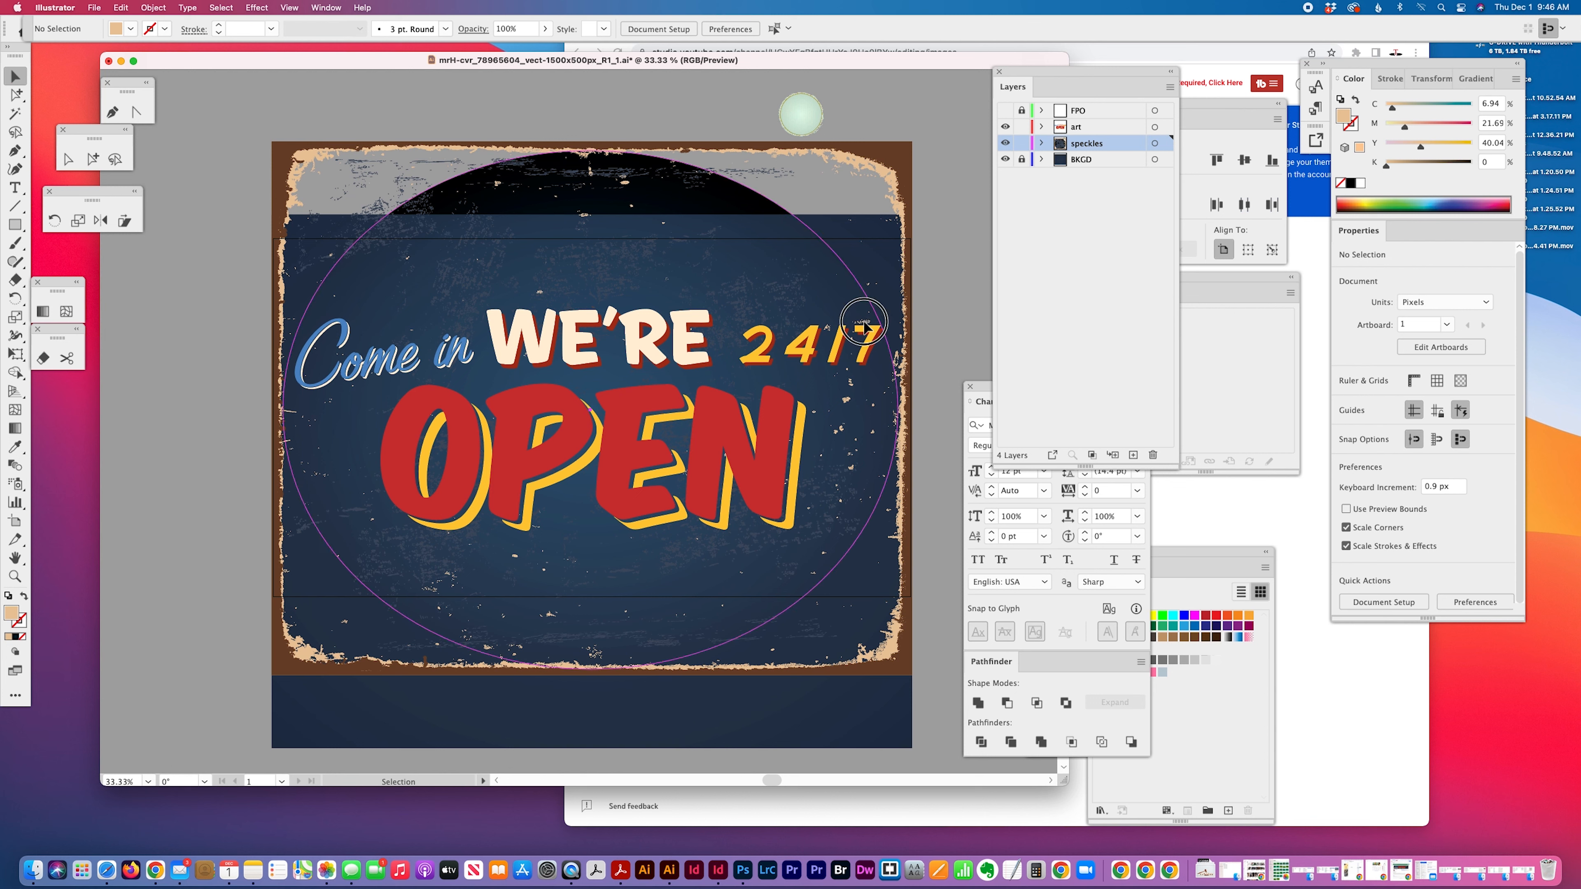
{"action": "left_click", "coordinate": [872, 288]}
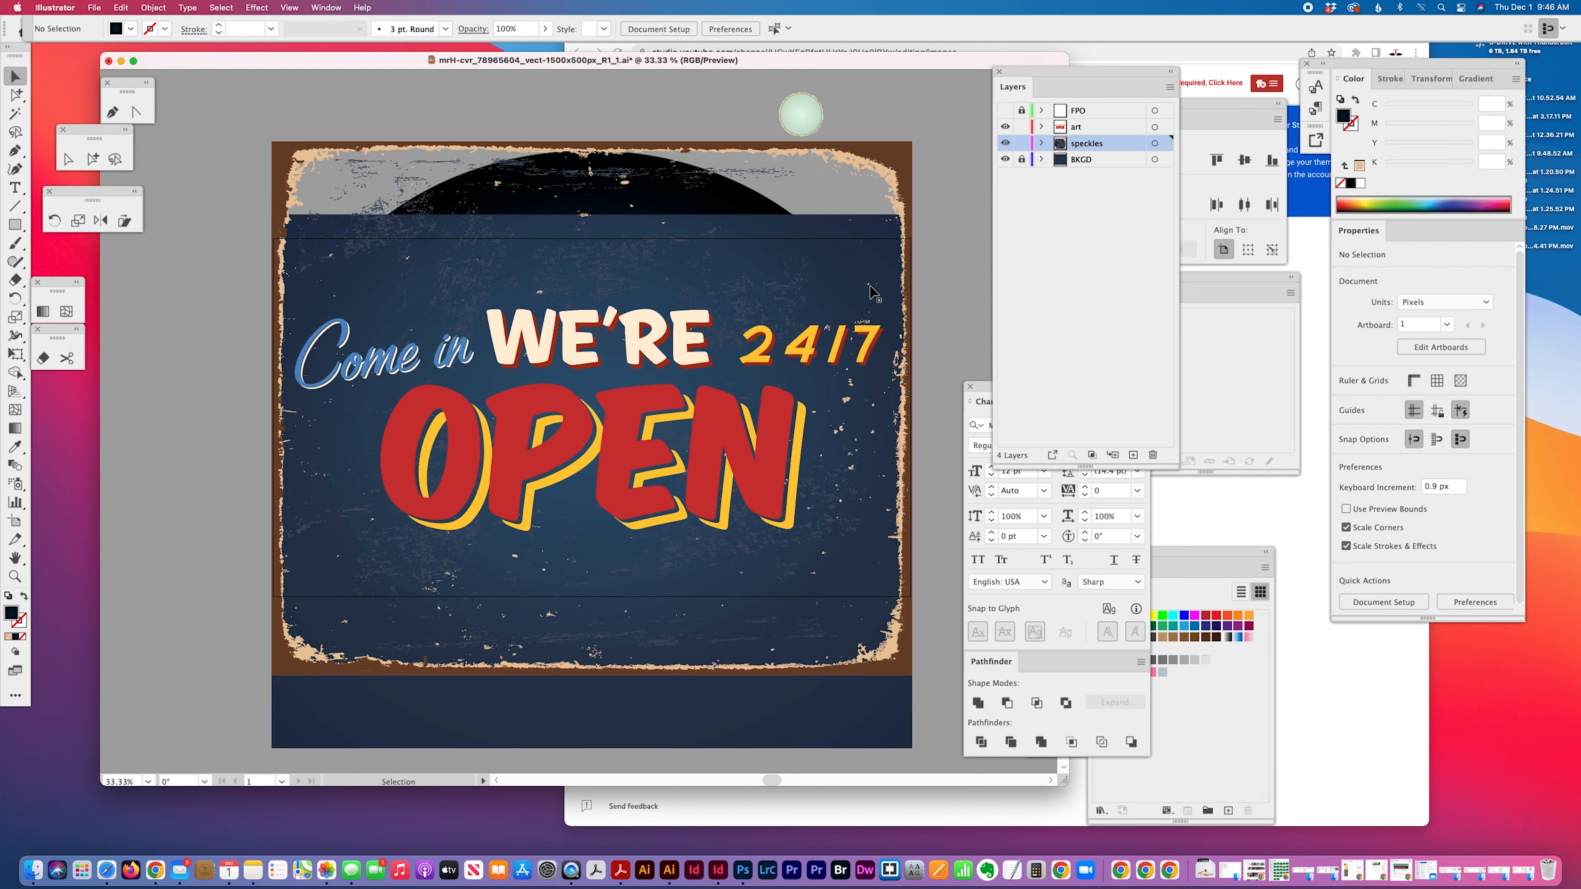
{"action": "left_click", "coordinate": [911, 323]}
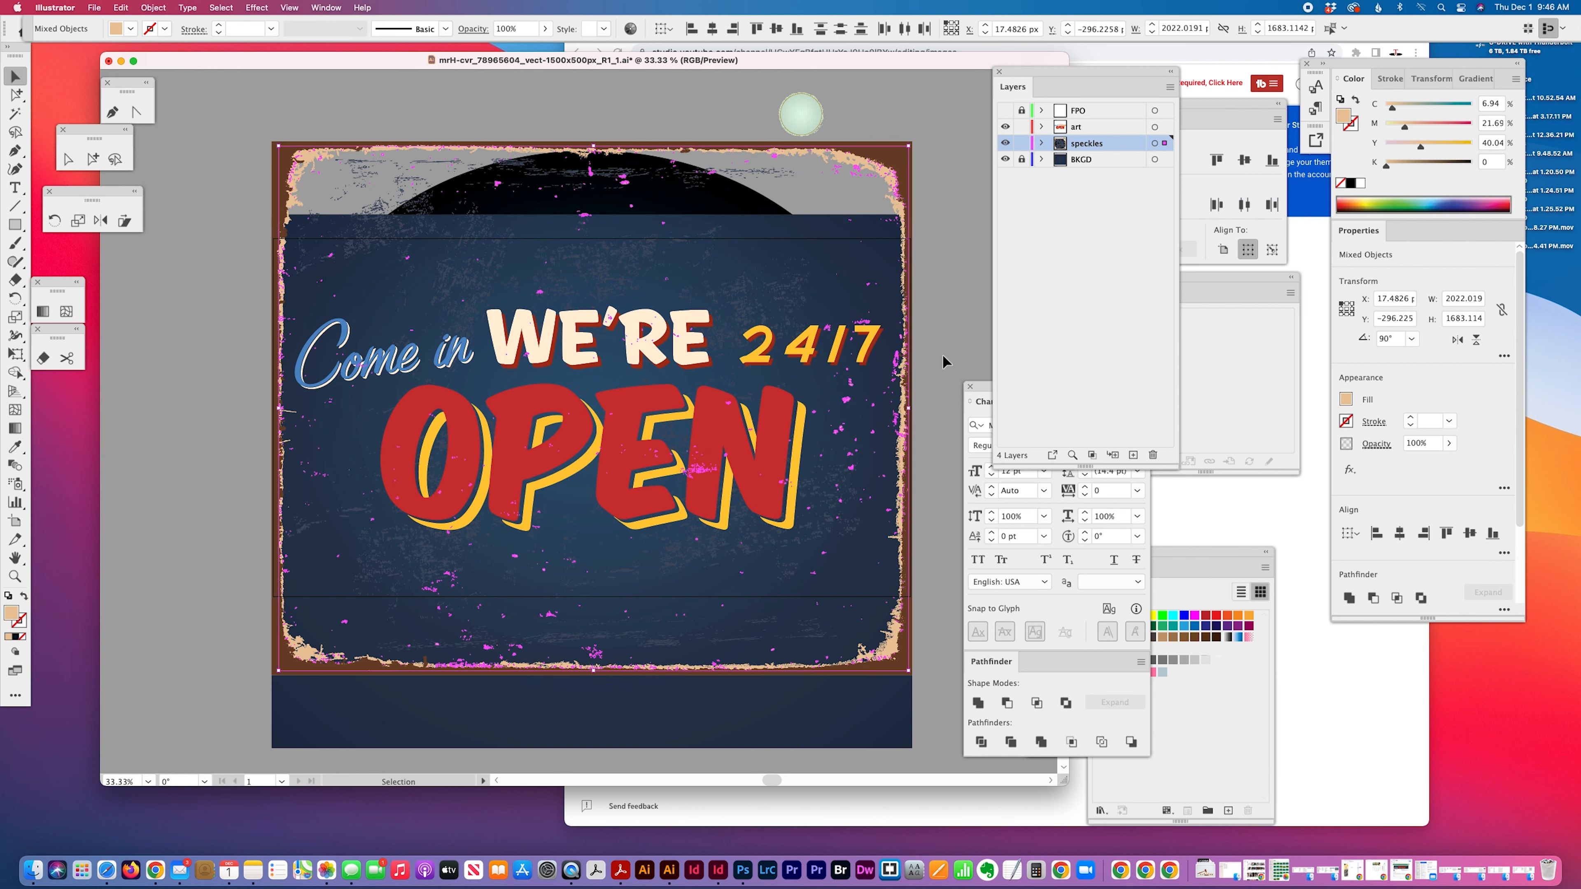
{"action": "left_click", "coordinate": [901, 360]}
{"action": "left_click", "coordinate": [900, 363]}
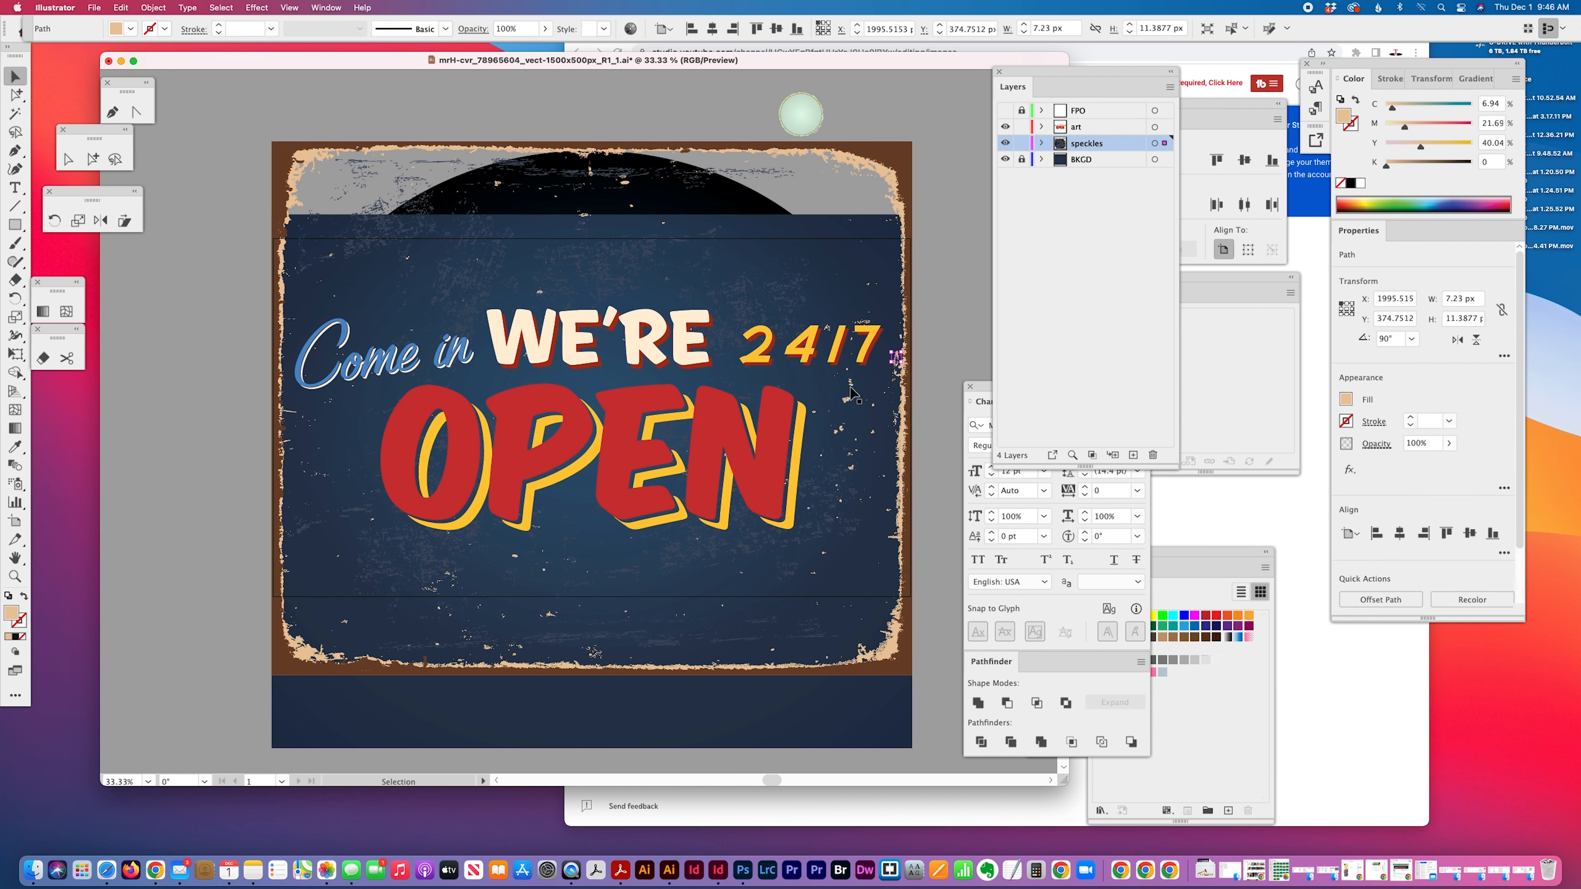
- Lock the art layer and activate the Group Selection tool for picking individual speckles
{"action": "left_click", "coordinate": [1021, 127]}
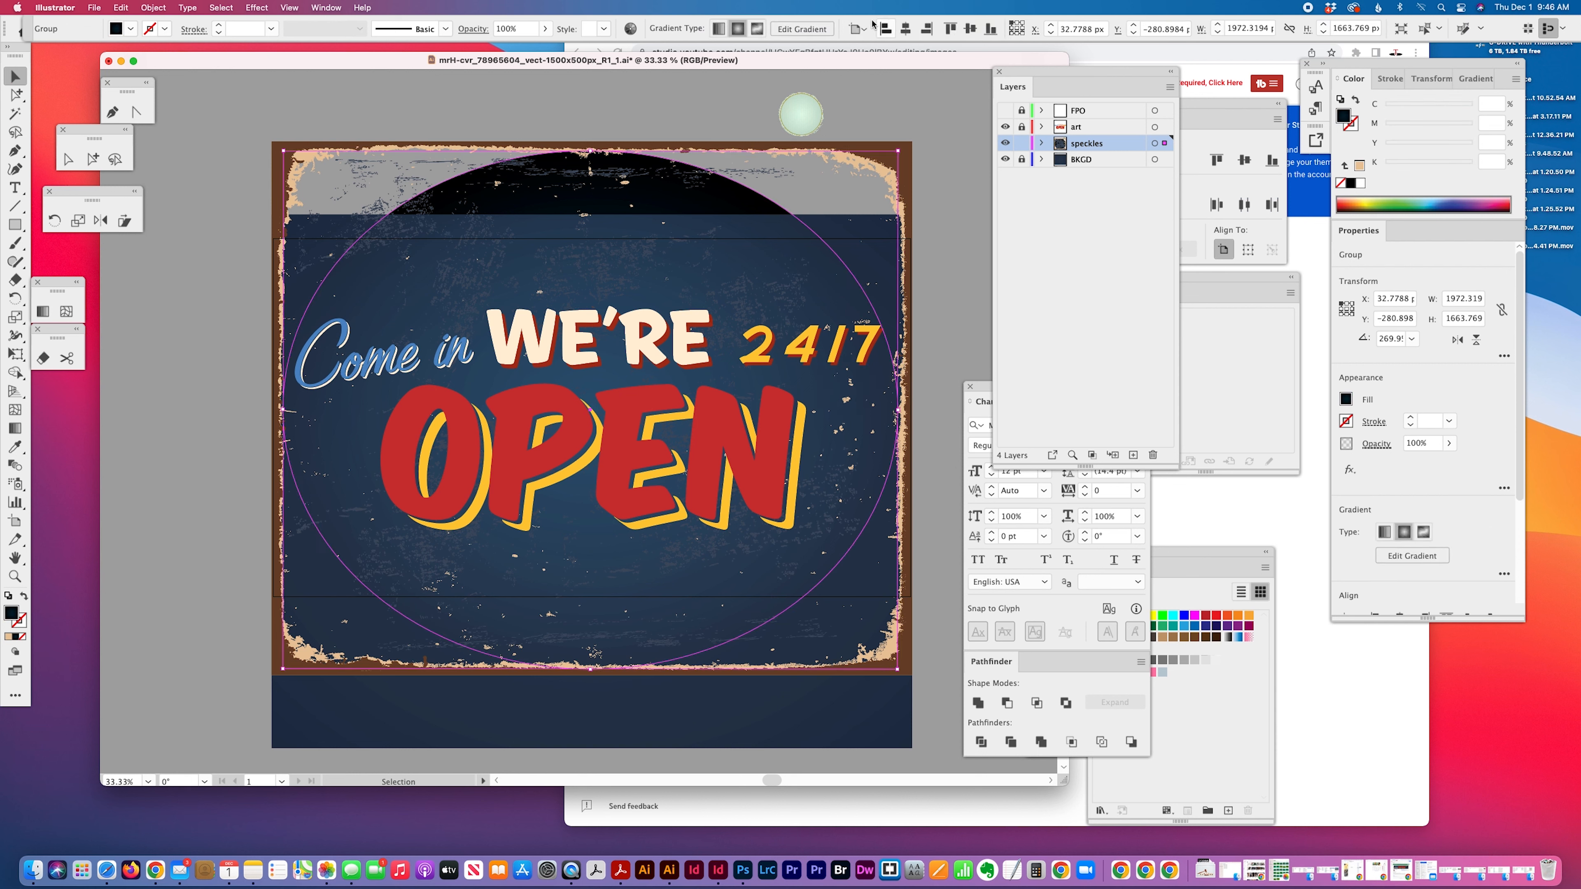
{"action": "left_click", "coordinate": [93, 159]}
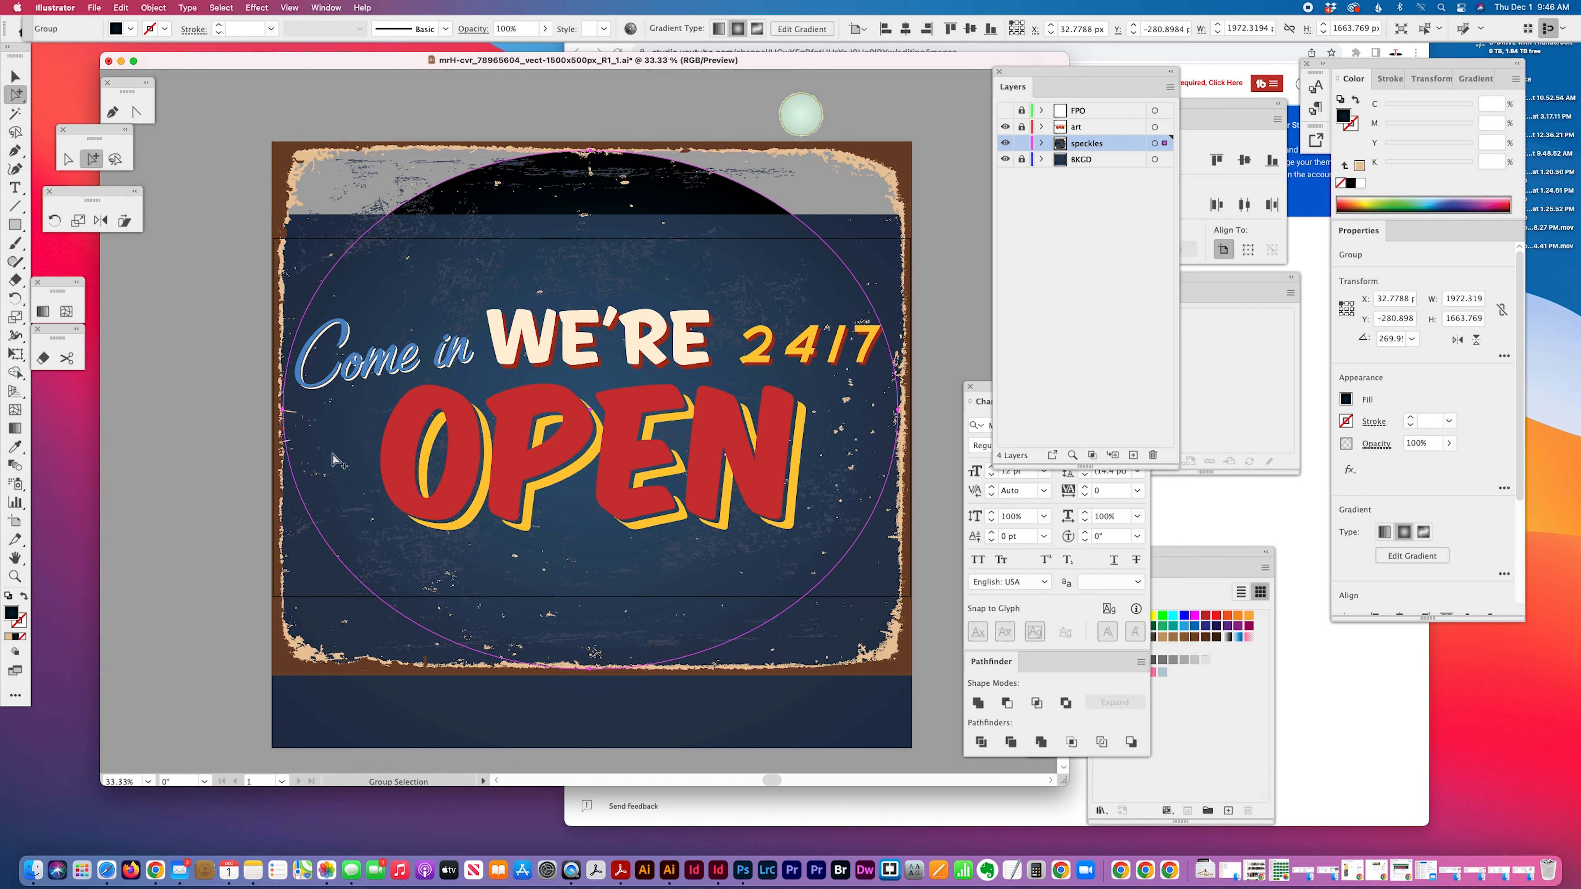
{"action": "left_click", "coordinate": [212, 436]}
{"action": "left_click", "coordinate": [319, 412]}
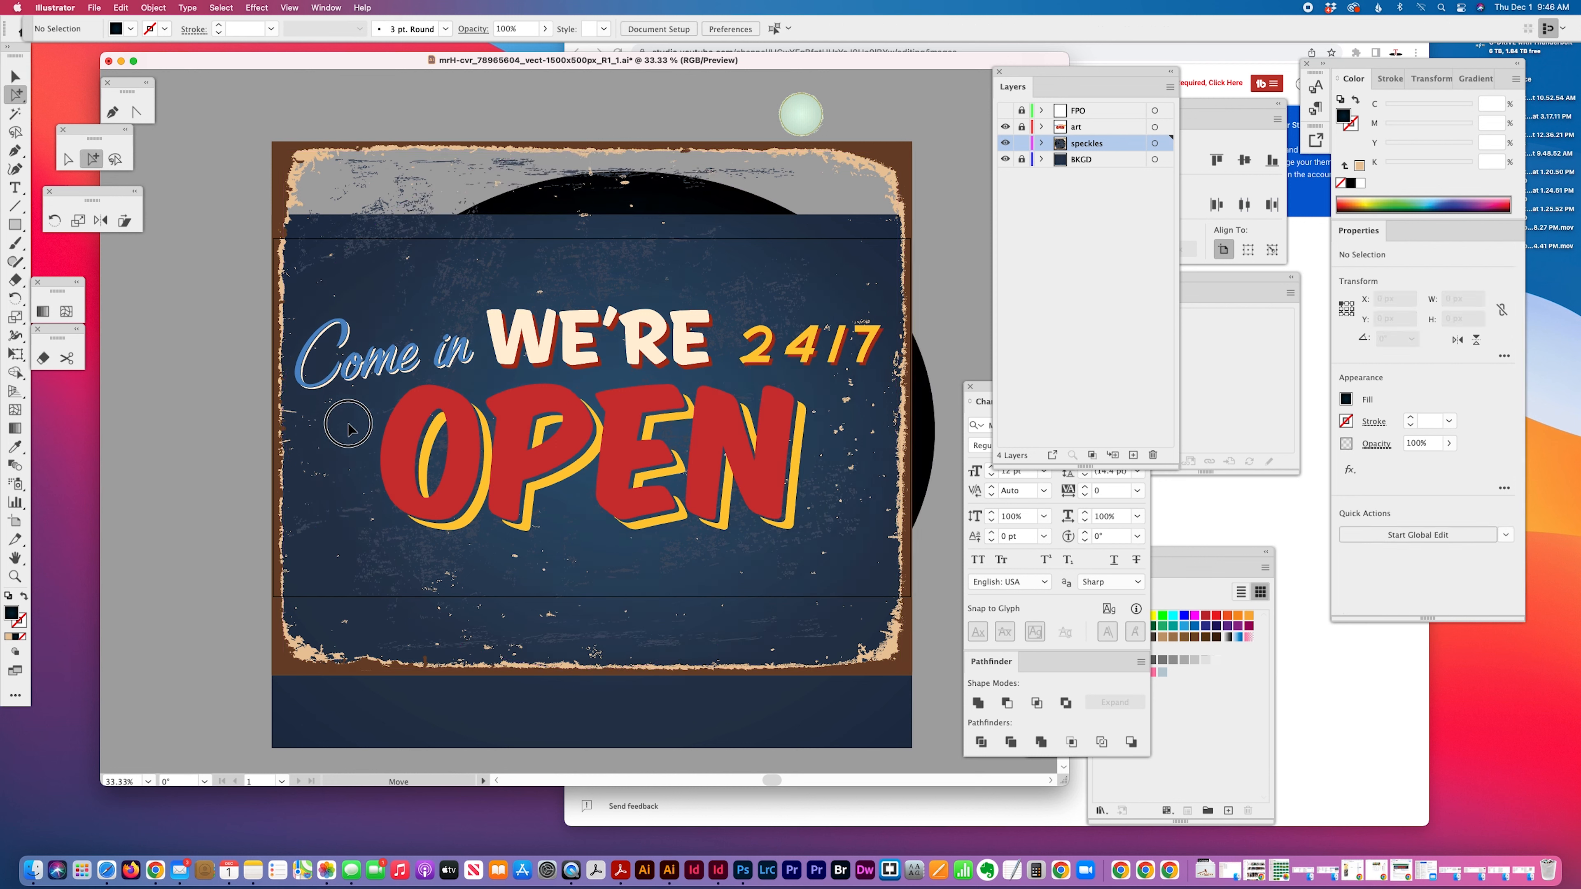
{"action": "left_click_drag", "start_coordinate": [433, 425], "coordinate": [396, 406]}
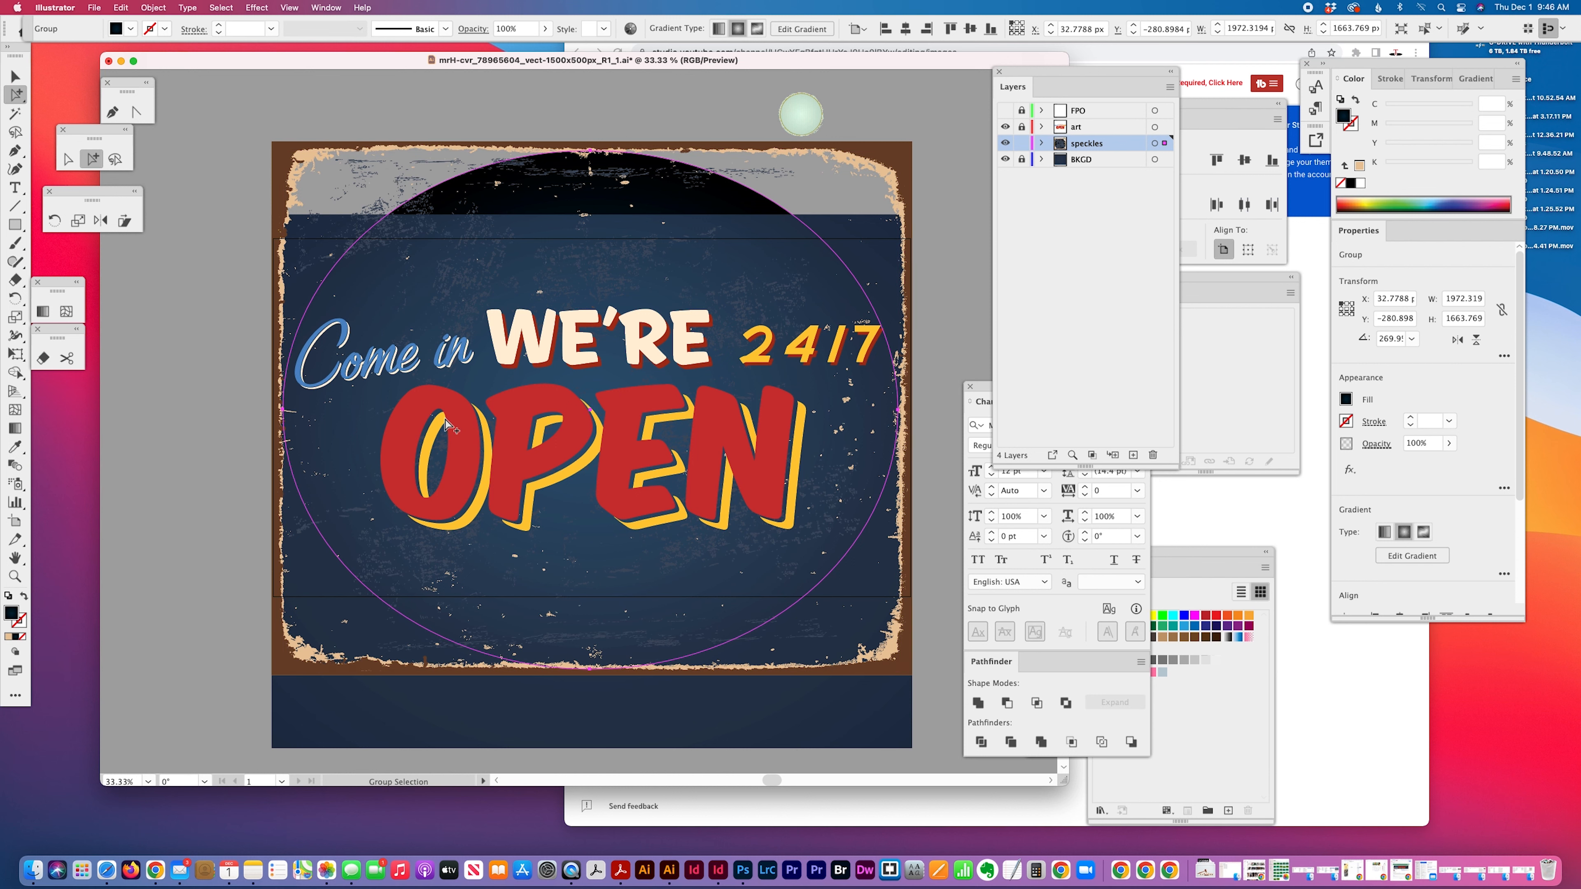
{"action": "key", "text": "super+shift+a"}
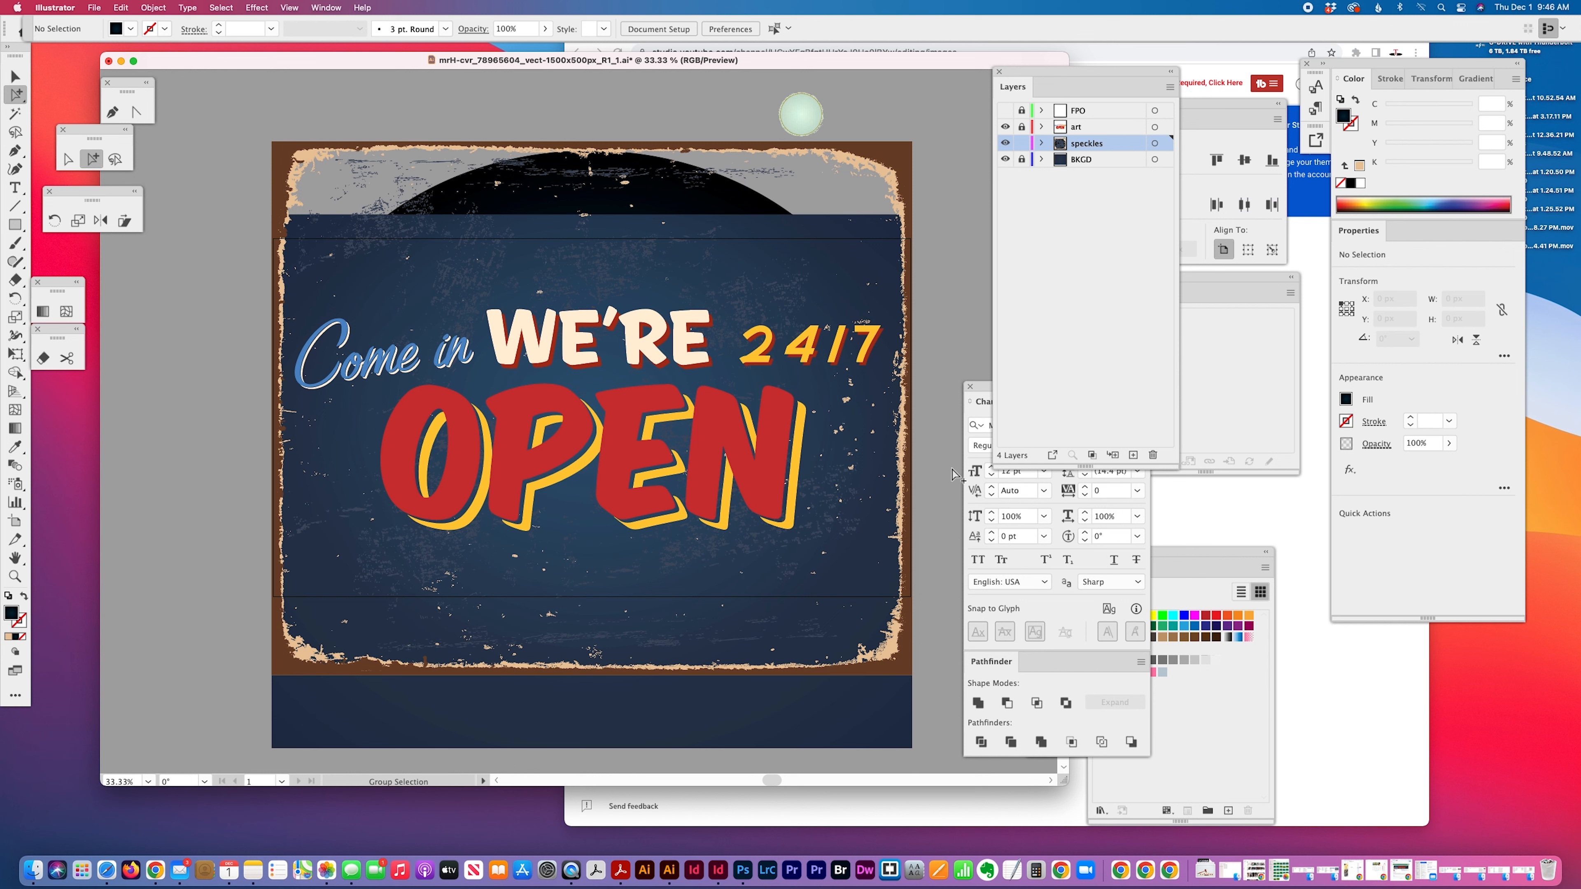
- Try moving speckle clusters from beside and below OPEN up toward the Come in lettering, and undo the move
{"action": "left_click", "coordinate": [830, 389]}
{"action": "left_click_drag", "start_coordinate": [830, 391], "coordinate": [858, 467]}
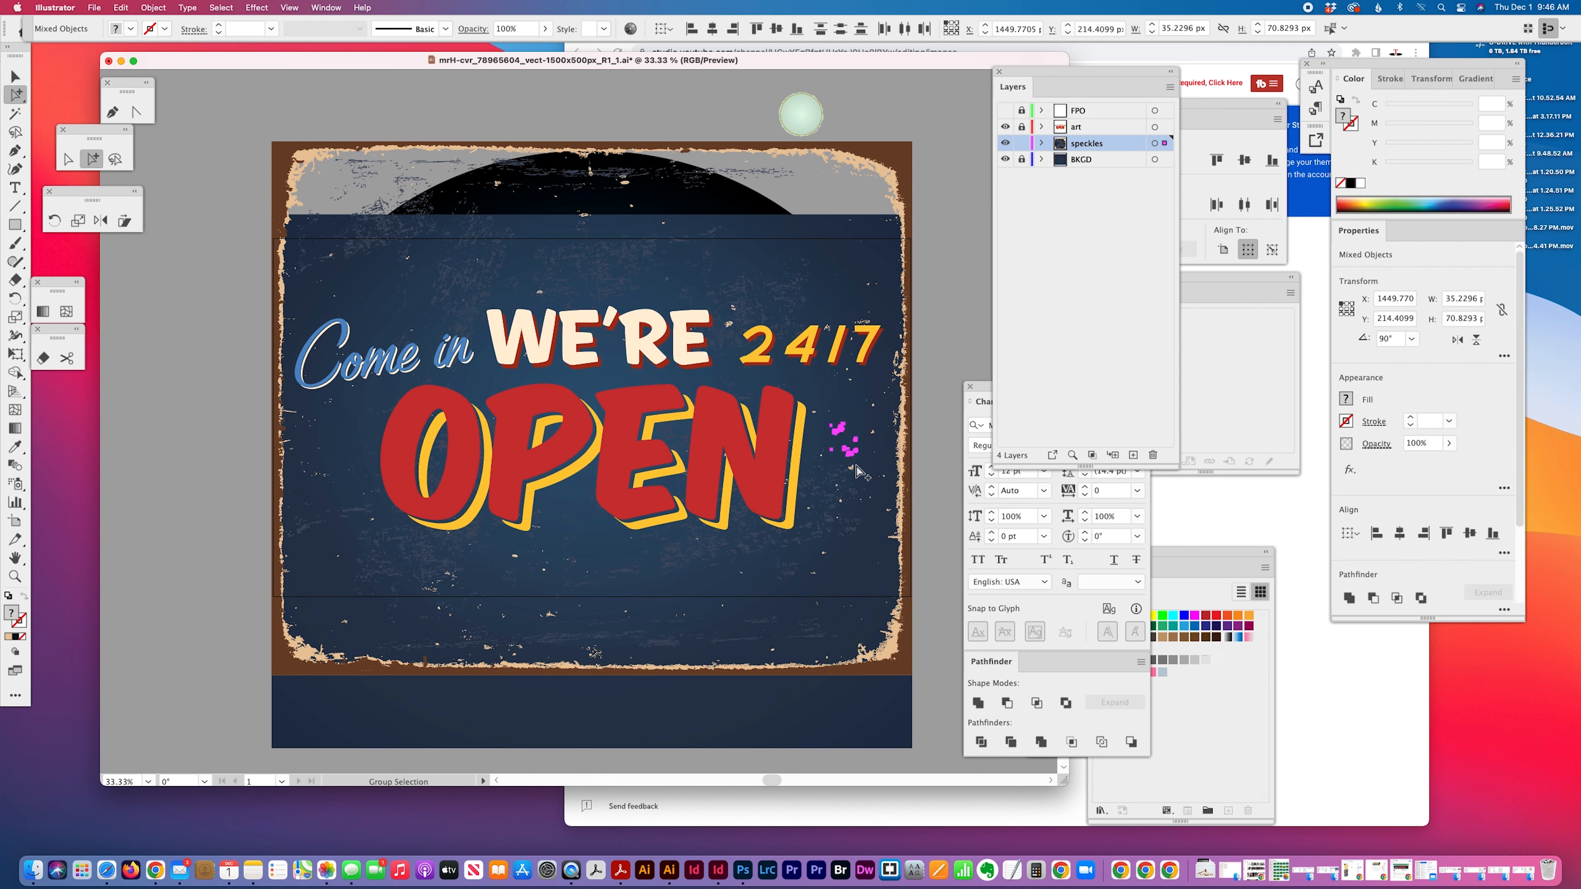
{"action": "left_click", "coordinate": [355, 463]}
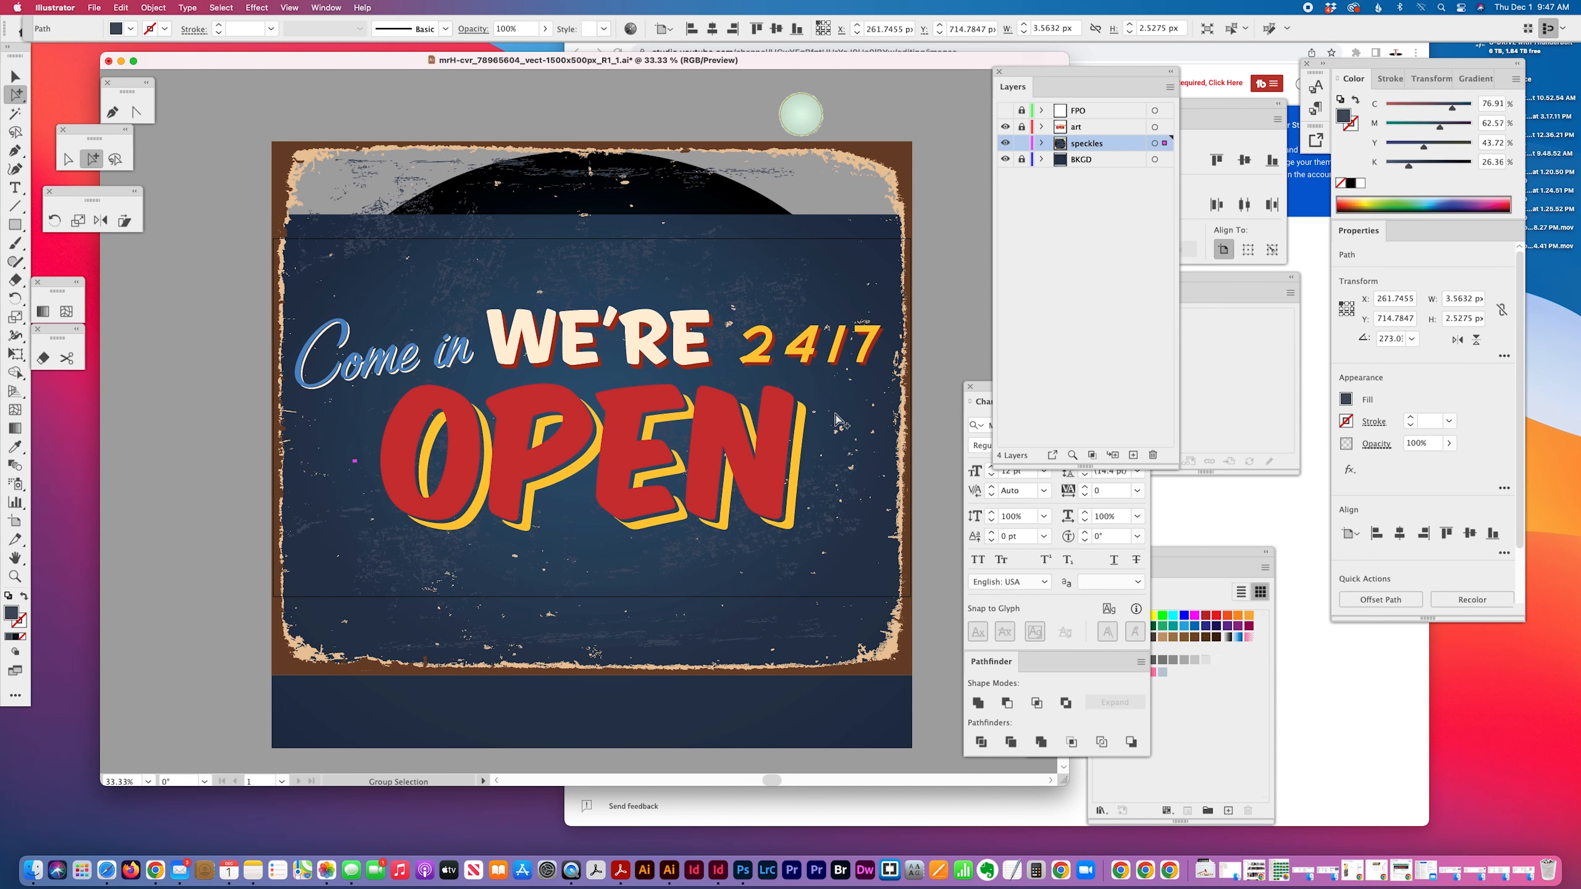
{"action": "left_click_drag", "start_coordinate": [828, 411], "coordinate": [471, 317]}
{"action": "left_click_drag", "start_coordinate": [495, 551], "coordinate": [584, 587]}
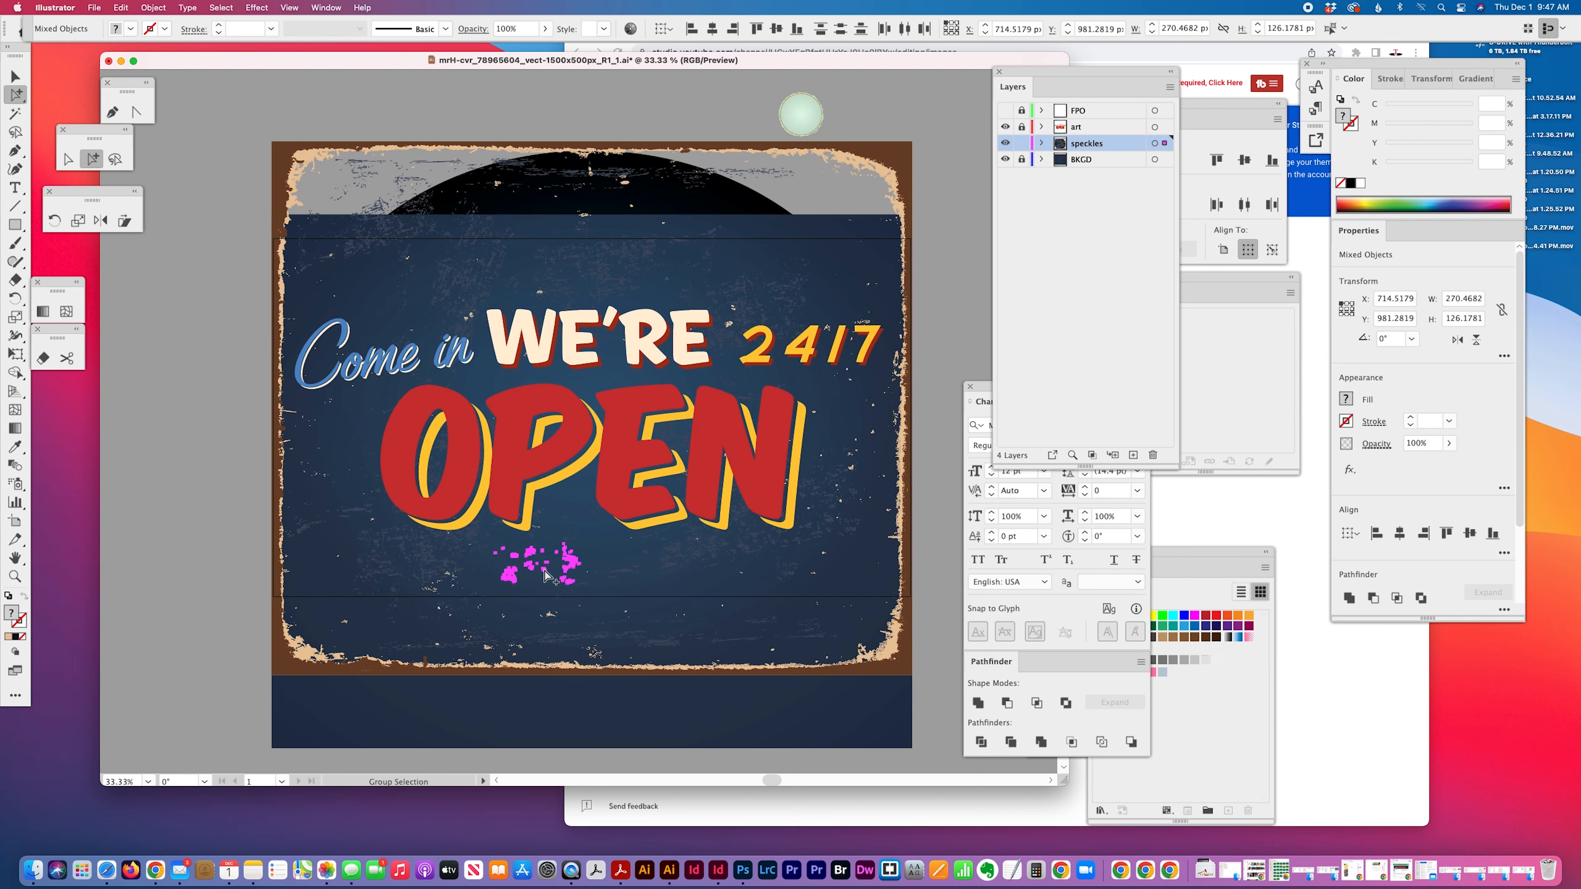
{"action": "left_click_drag", "start_coordinate": [545, 577], "coordinate": [383, 284]}
{"action": "left_click_drag", "start_coordinate": [387, 307], "coordinate": [413, 307]}
{"action": "key", "text": "super+z"}
- Reposition a small cluster of beige speckles just above the 24/7 lettering
{"action": "left_click", "coordinate": [839, 583]}
{"action": "left_click", "coordinate": [844, 580]}
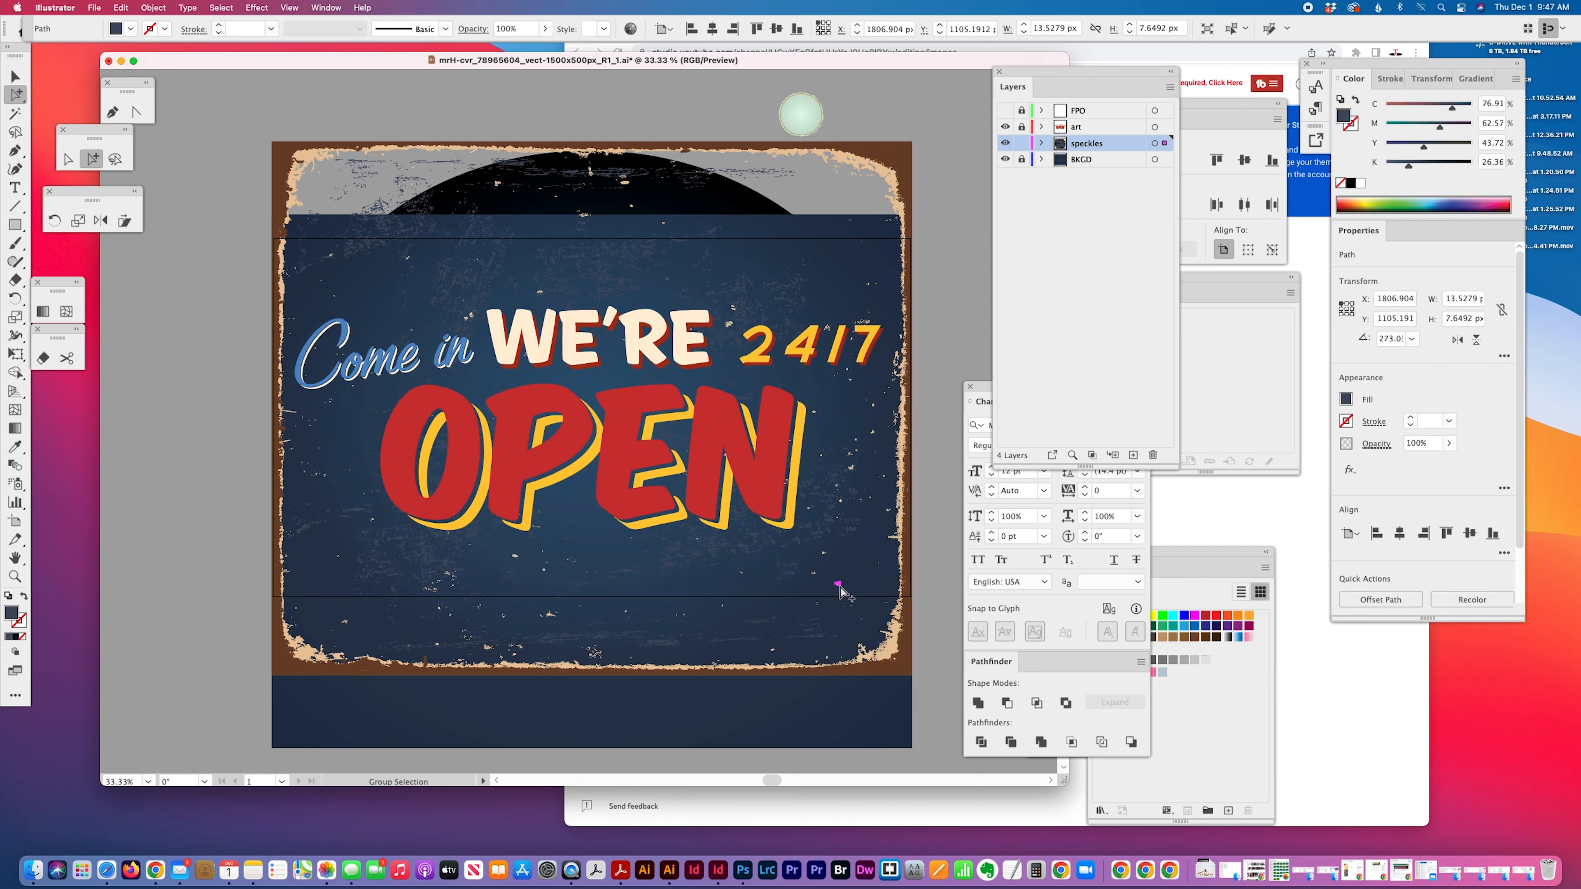
{"action": "left_click_drag", "start_coordinate": [811, 554], "coordinate": [393, 317]}
{"action": "left_click", "coordinate": [805, 568]}
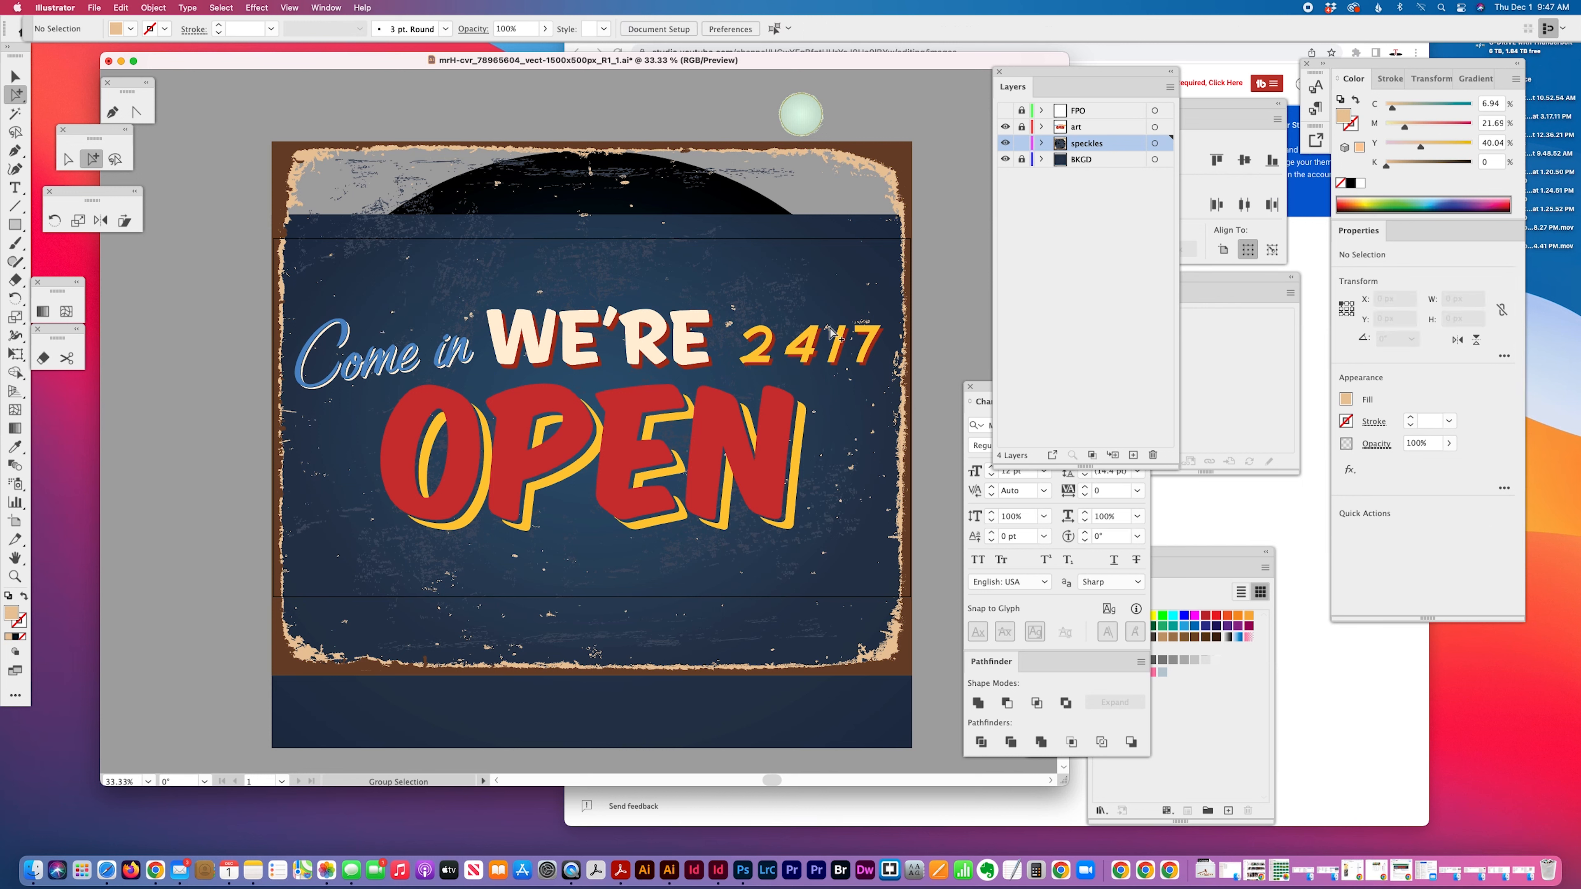
{"action": "mouse_move", "coordinate": [815, 302]}
{"action": "left_mouse_down"}
{"action": "mouse_move", "coordinate": [906, 374]}
{"action": "mouse_move", "coordinate": [856, 302]}
{"action": "mouse_move", "coordinate": [822, 300]}
{"action": "mouse_move", "coordinate": [836, 315]}
{"action": "left_mouse_up"}
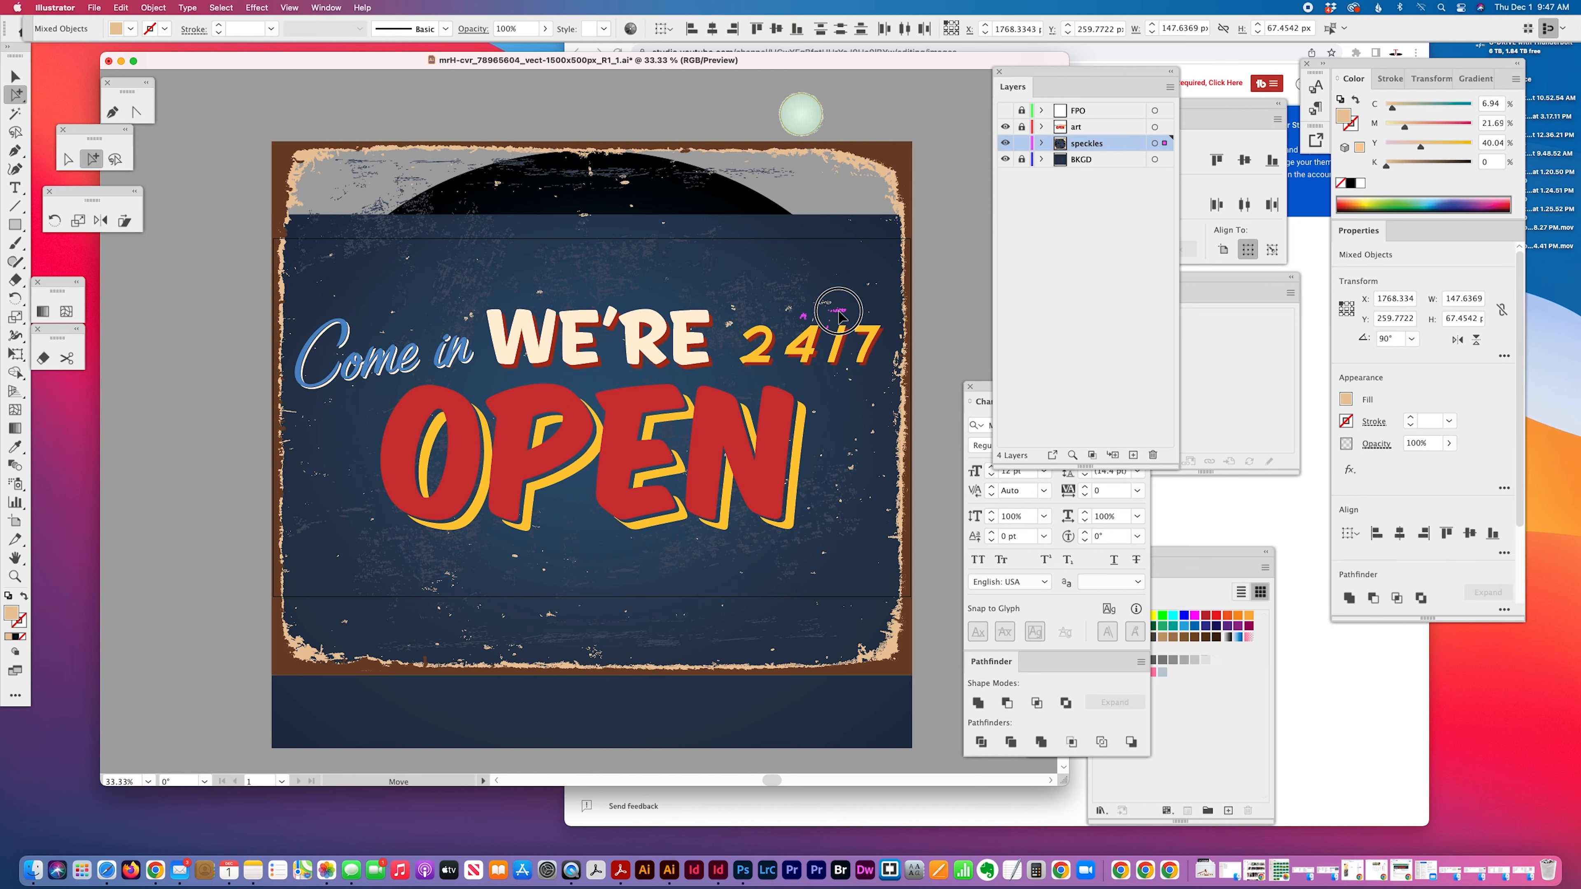
{"action": "left_click", "coordinate": [920, 366]}
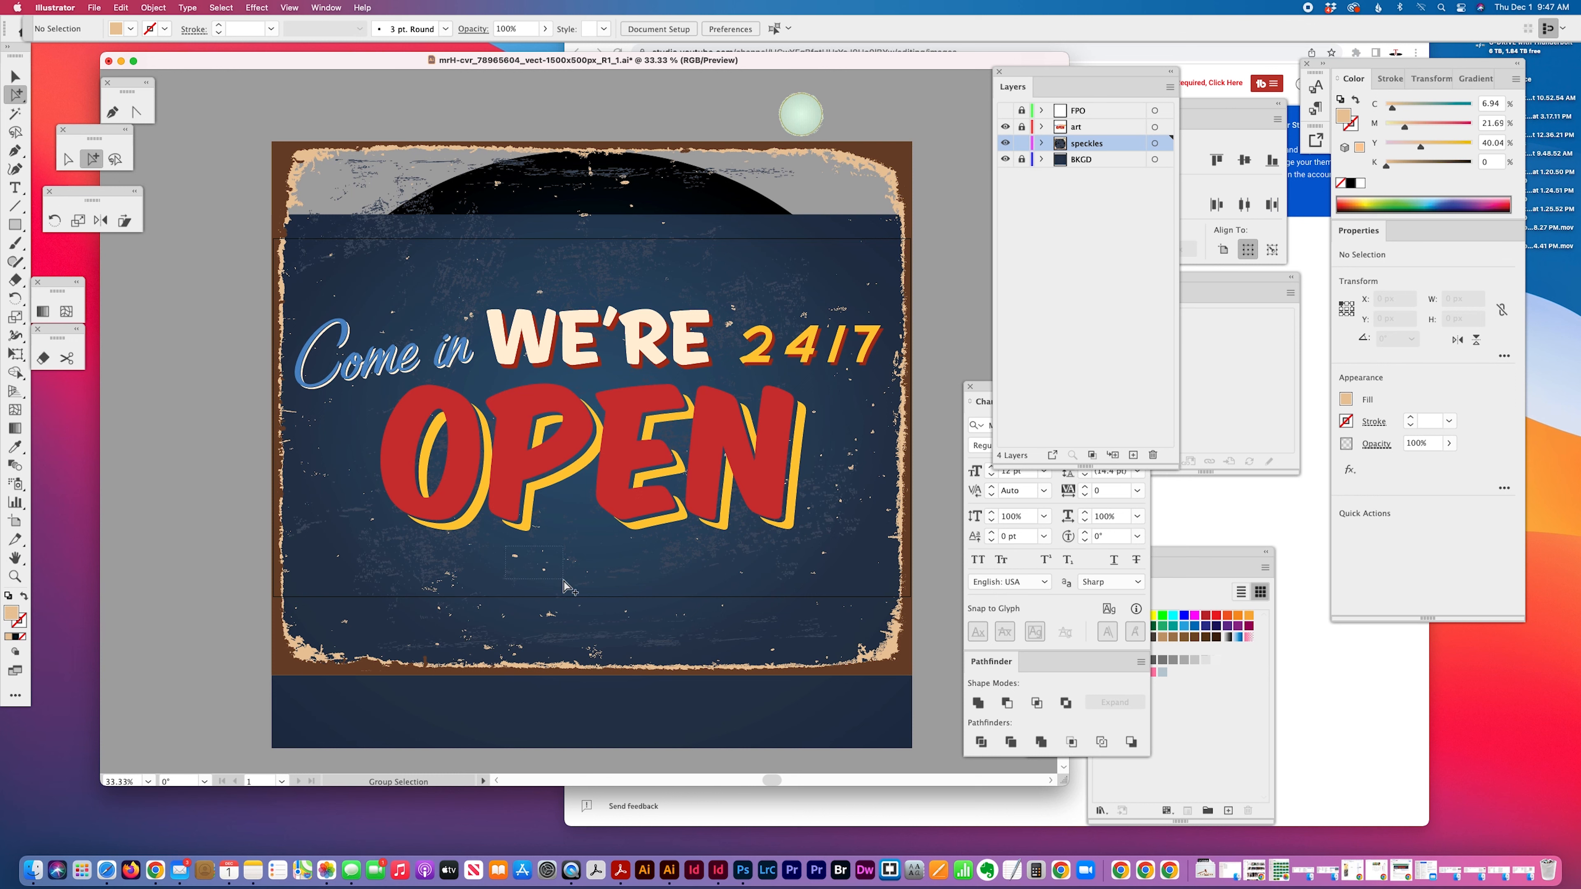
- Move the speckle cluster below OPEN up to the lettering's lower edge and rotate it
{"action": "left_click", "coordinate": [546, 579]}
{"action": "left_click_drag", "start_coordinate": [546, 579], "coordinate": [585, 535]}
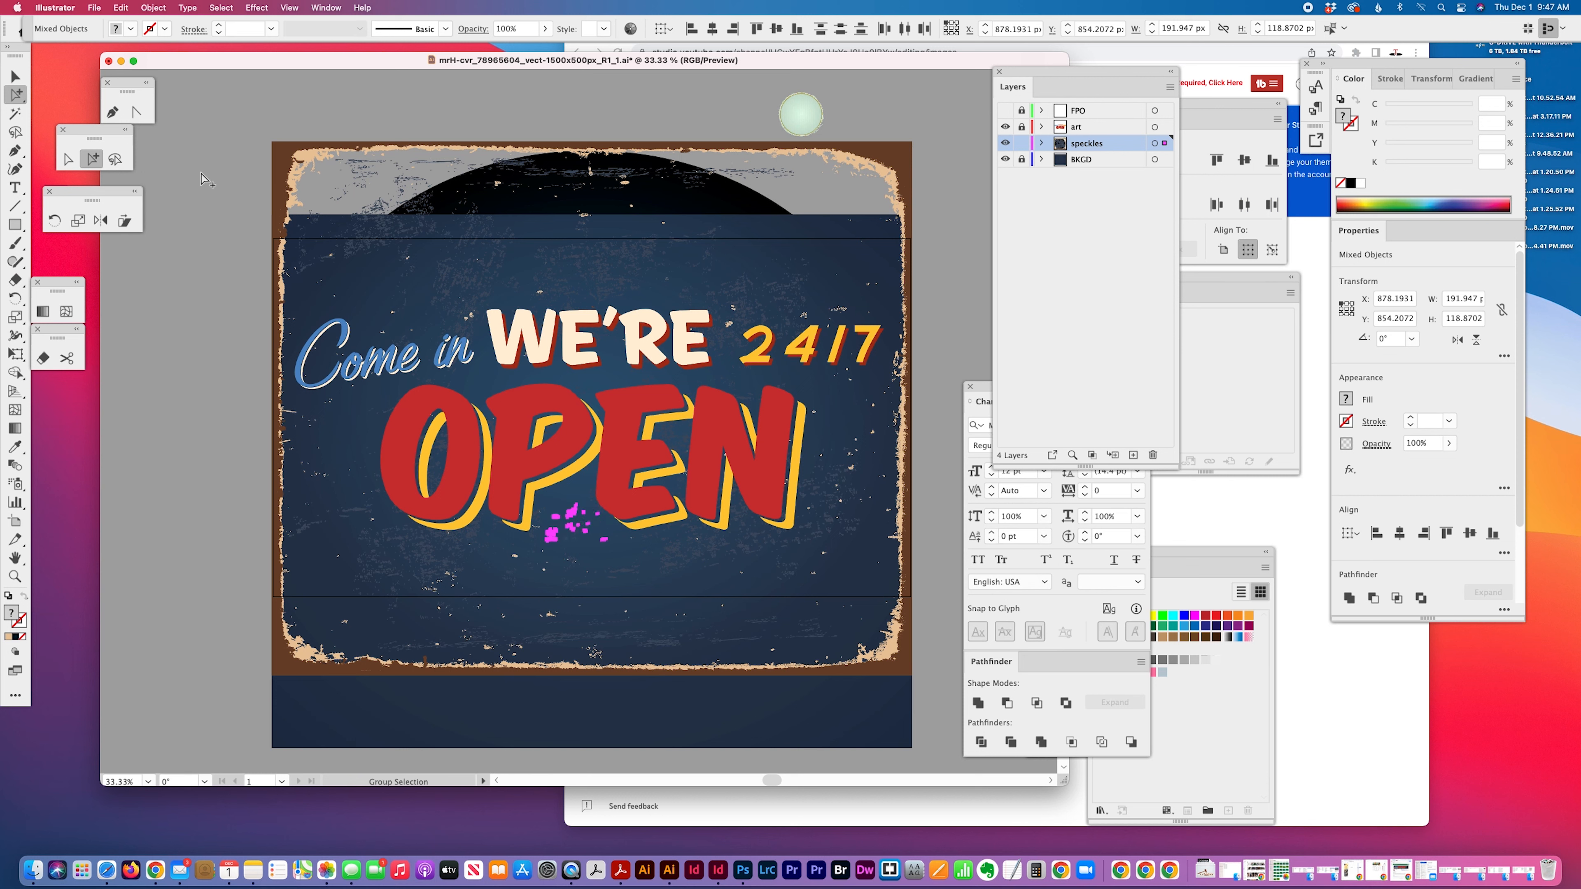
{"action": "left_click", "coordinate": [15, 76]}
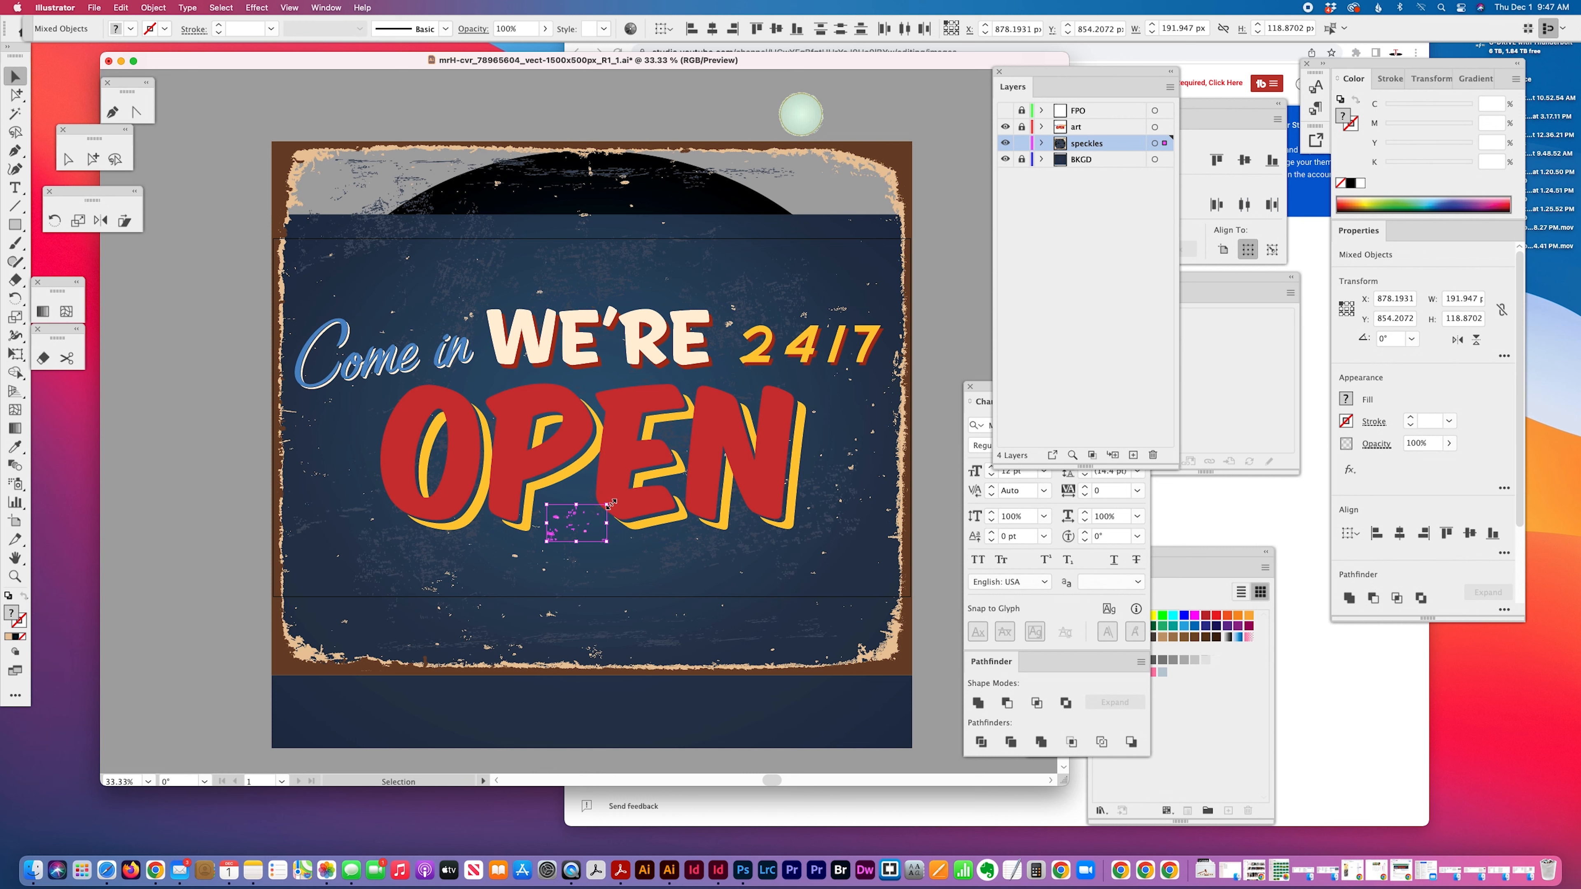
{"action": "left_click_drag", "start_coordinate": [612, 503], "coordinate": [487, 518]}
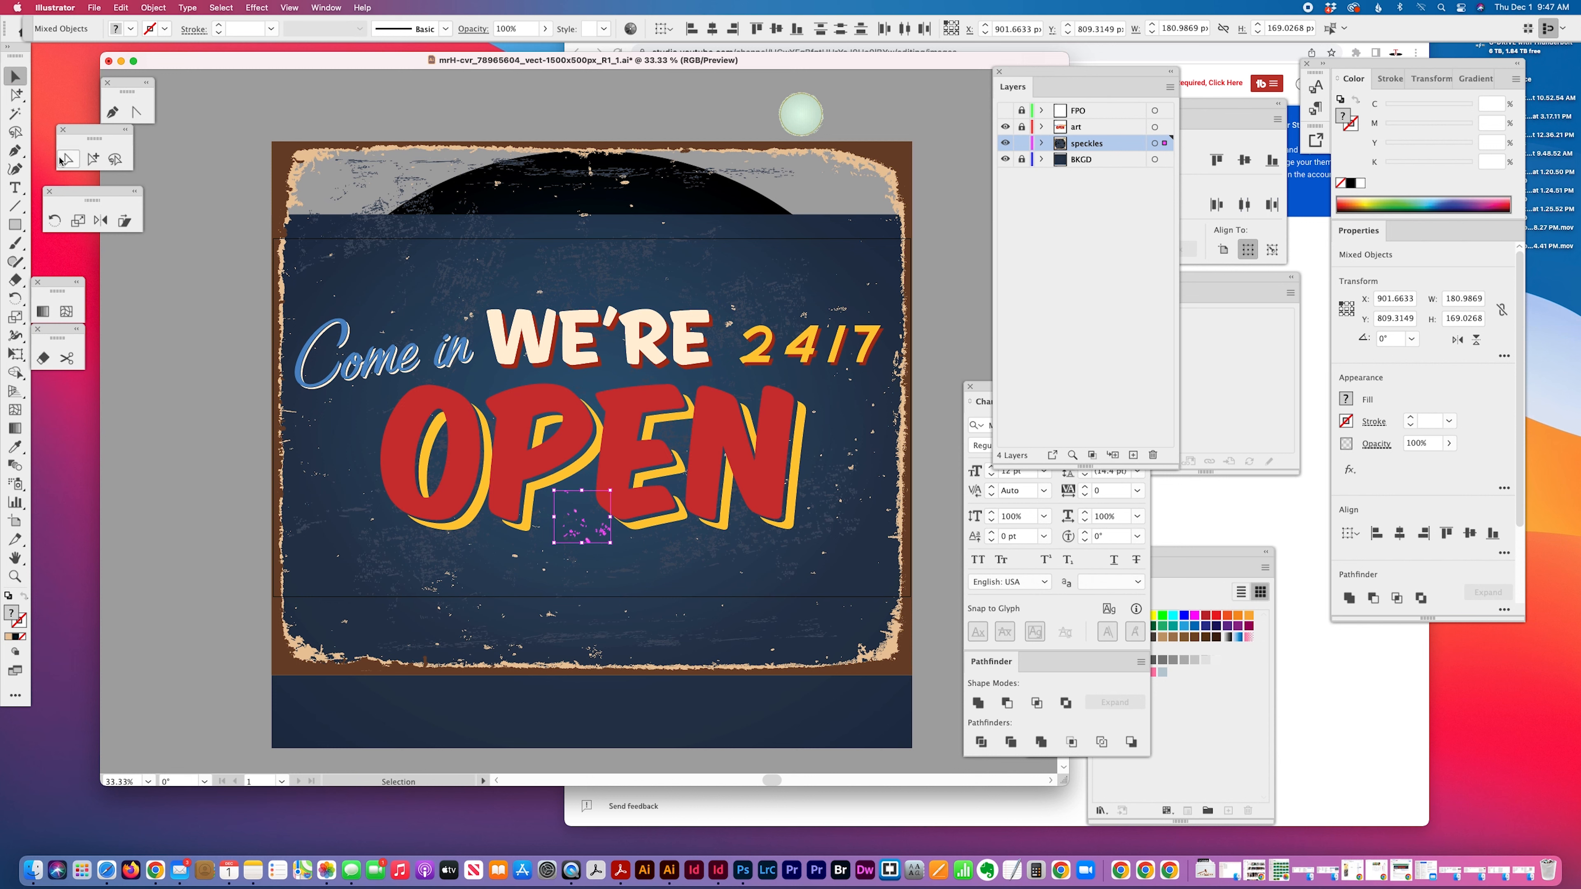
{"action": "left_click", "coordinate": [221, 334]}
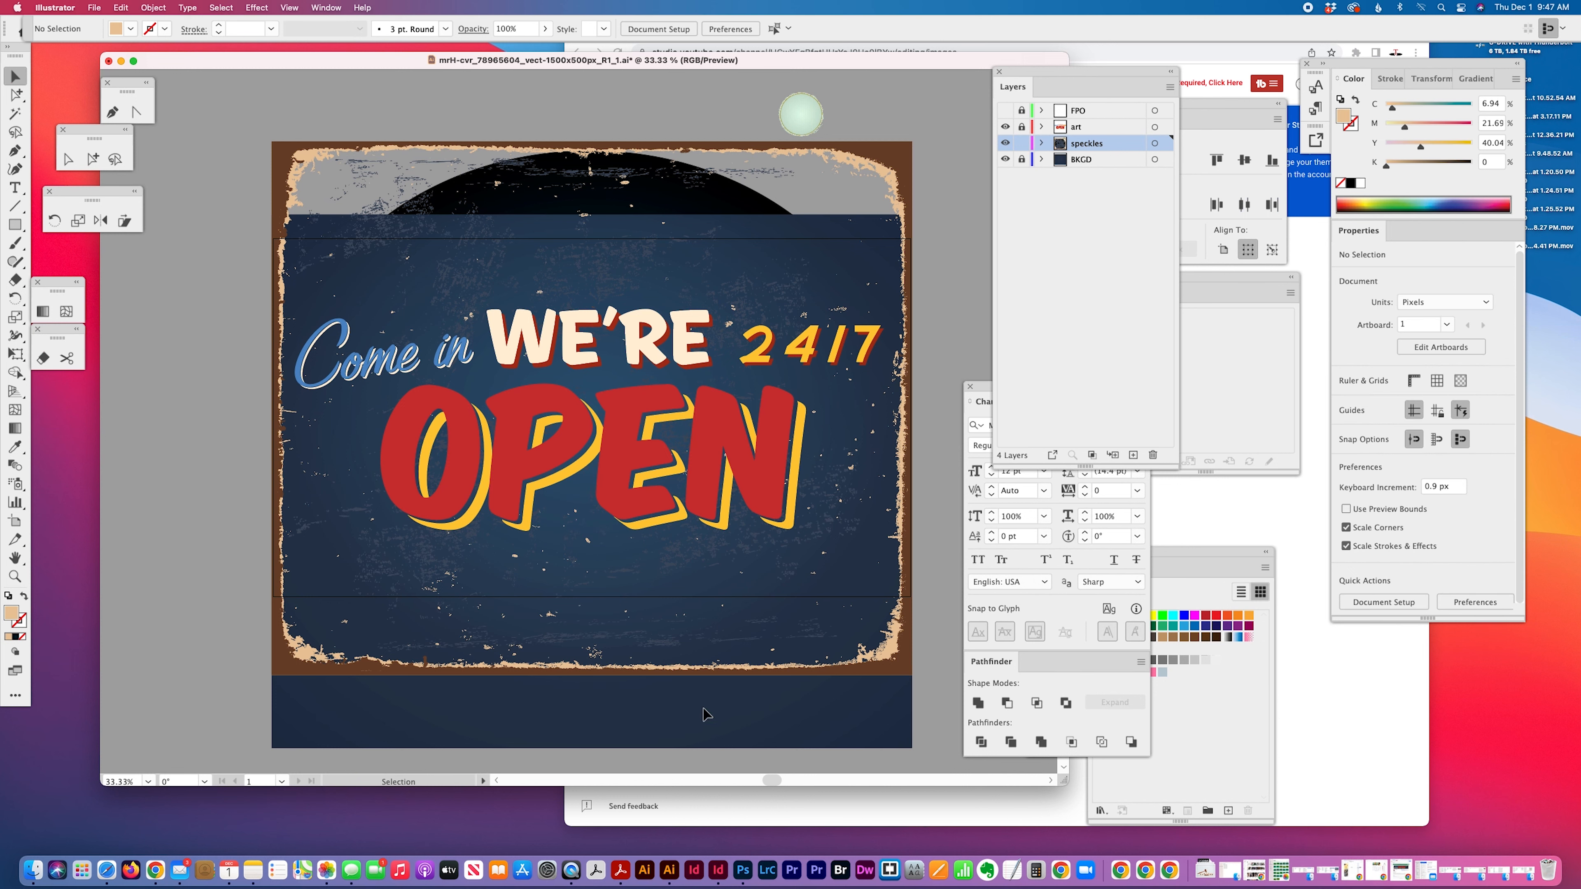
- Rotate the large scratch texture group on the speckles layer slightly
{"action": "left_click", "coordinate": [588, 541]}
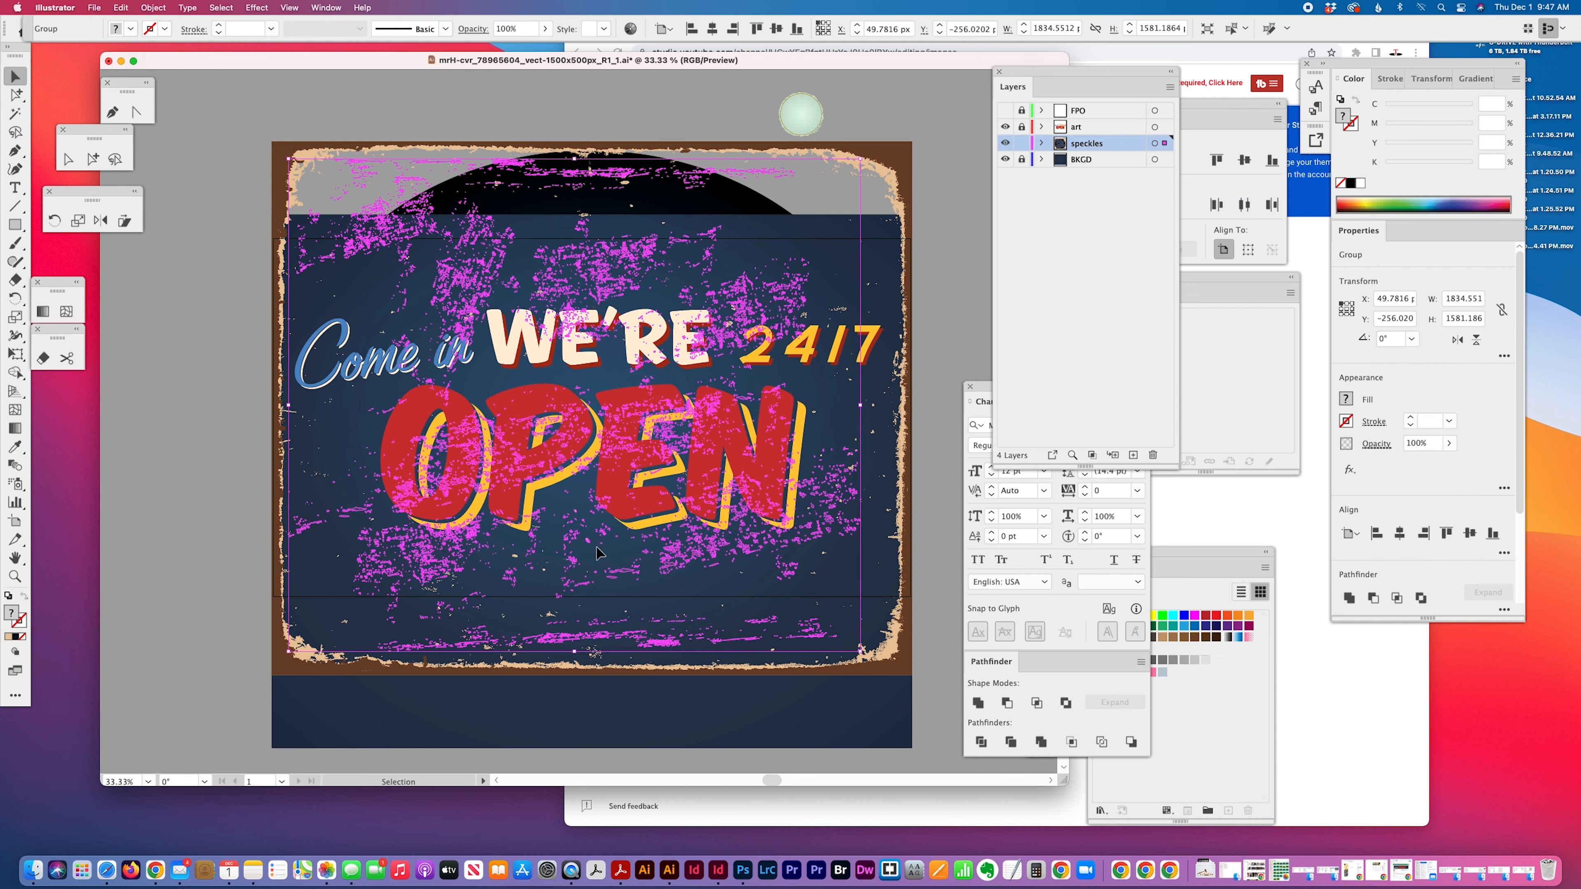
{"action": "left_click", "coordinate": [867, 653]}
{"action": "left_click_drag", "start_coordinate": [867, 654], "coordinate": [906, 602]}
{"action": "left_click", "coordinate": [220, 322]}
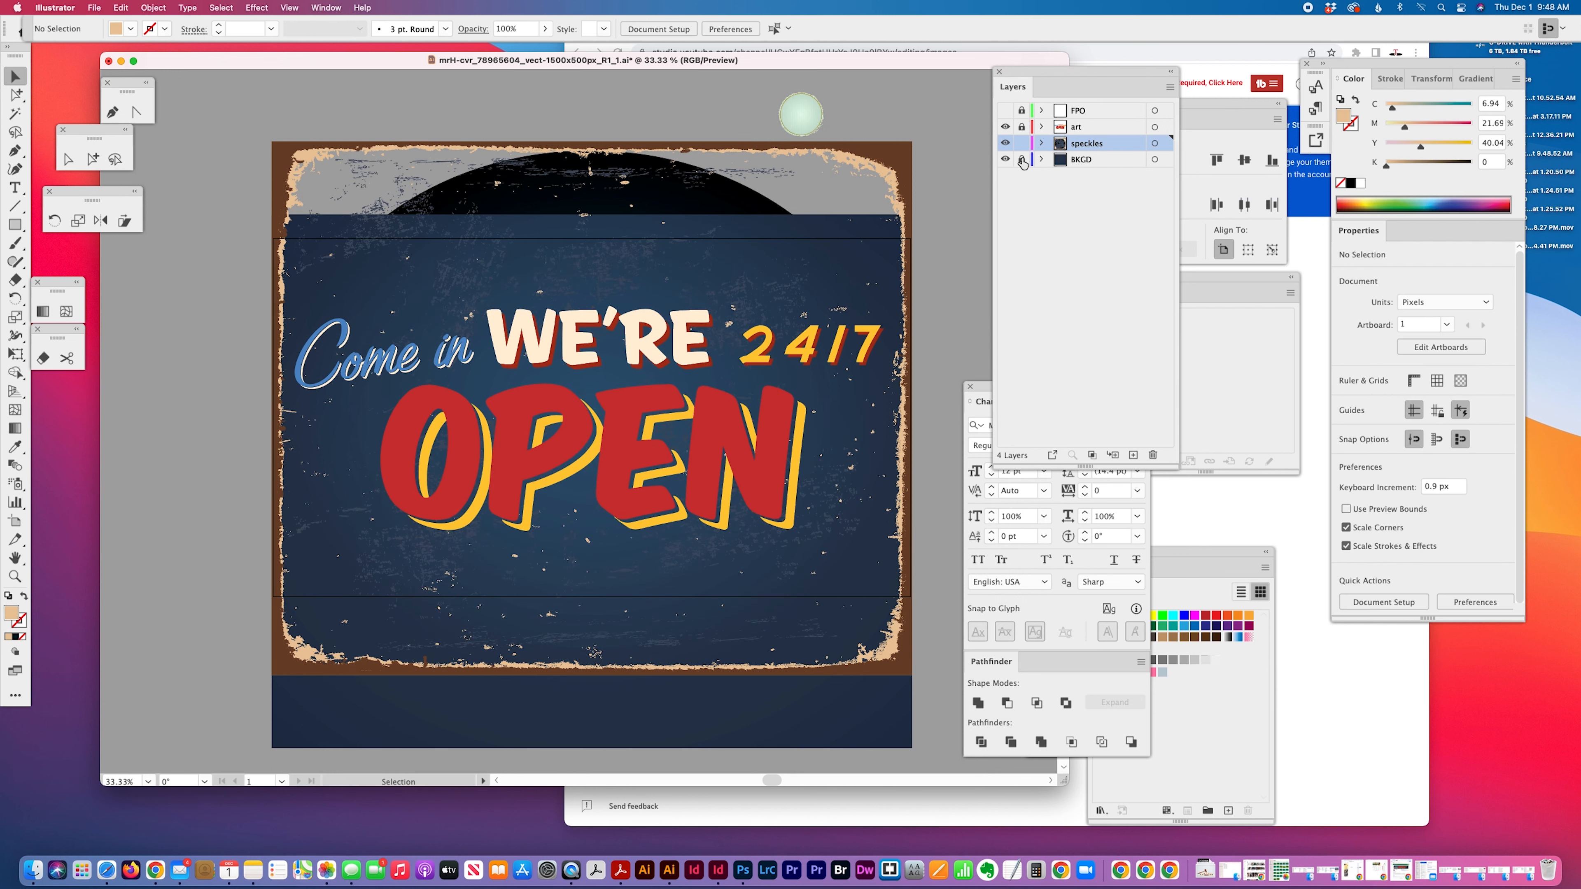
- Unlock the art and BKGD layers and bring up the Save for Web export in a smaller window
{"action": "left_click", "coordinate": [1022, 127]}
{"action": "left_click", "coordinate": [1022, 159]}
{"action": "left_click", "coordinate": [99, 9]}
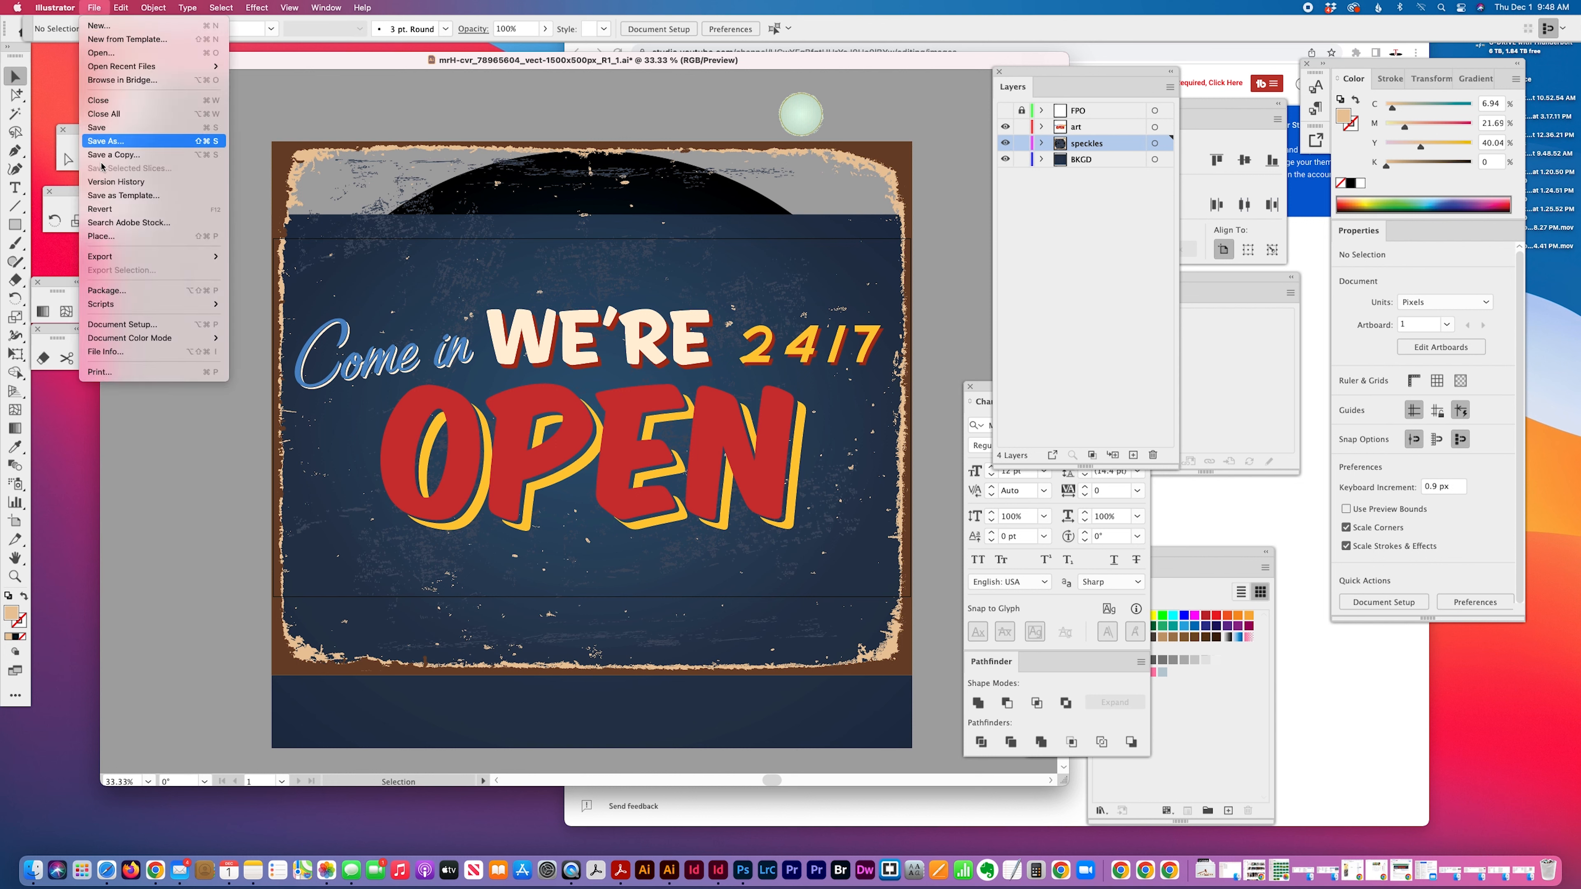
{"action": "mouse_move", "coordinate": [94, 257]}
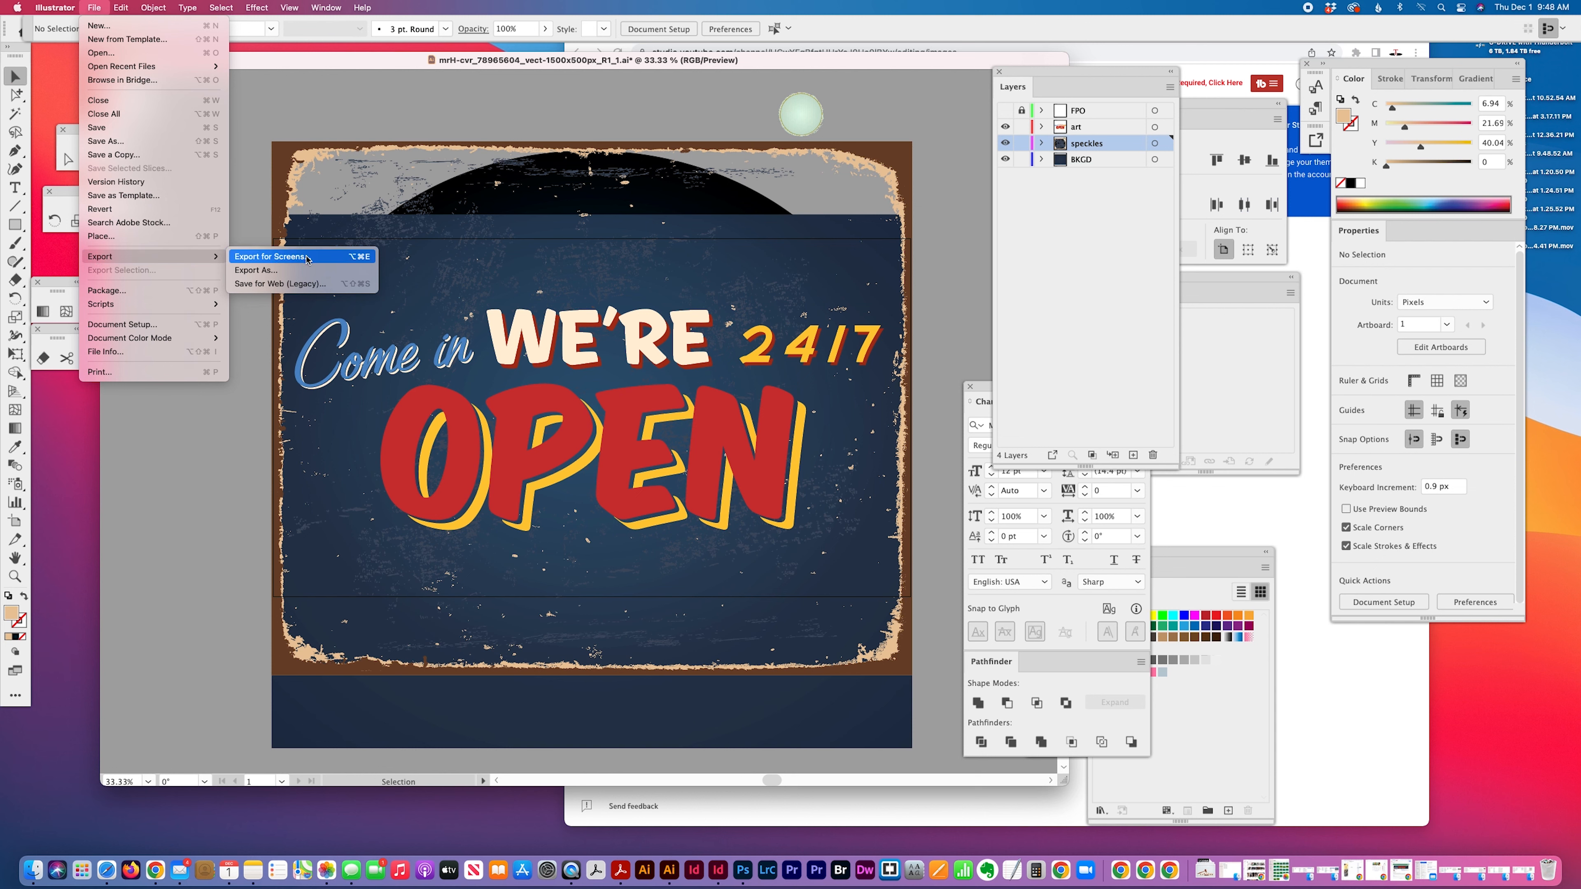
{"action": "left_click", "coordinate": [297, 286]}
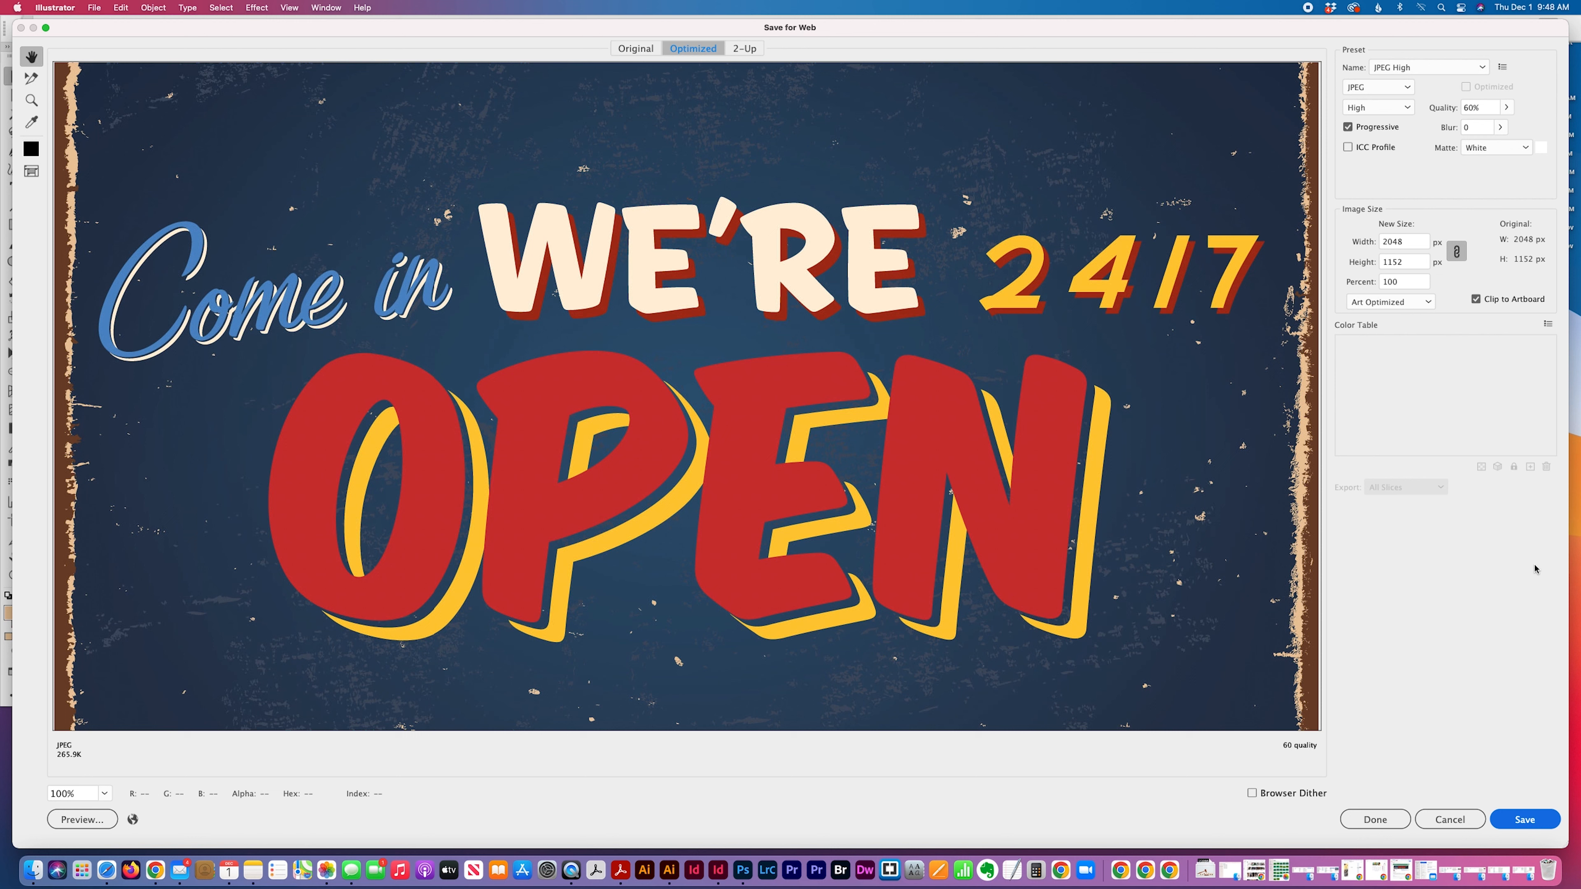
{"action": "left_click_drag", "start_coordinate": [1569, 848], "coordinate": [1247, 672]}
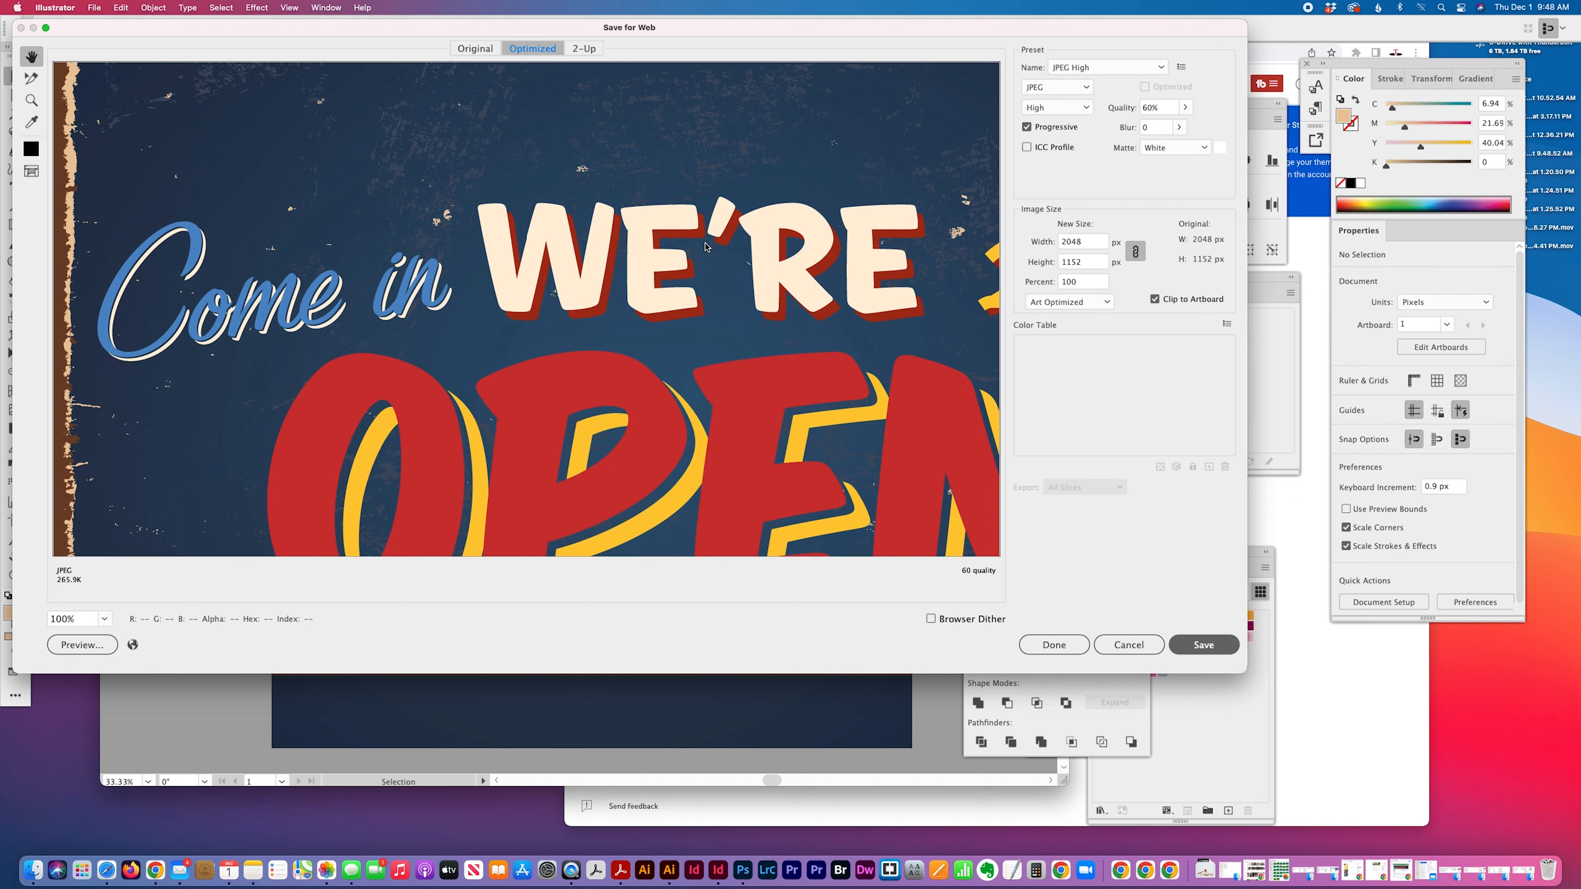
- Save the High quality JPEG in the mrH-covers folder, changing the size part of its name so it ends in 2048x1152px_R1_2
{"action": "key", "text": "Return"}
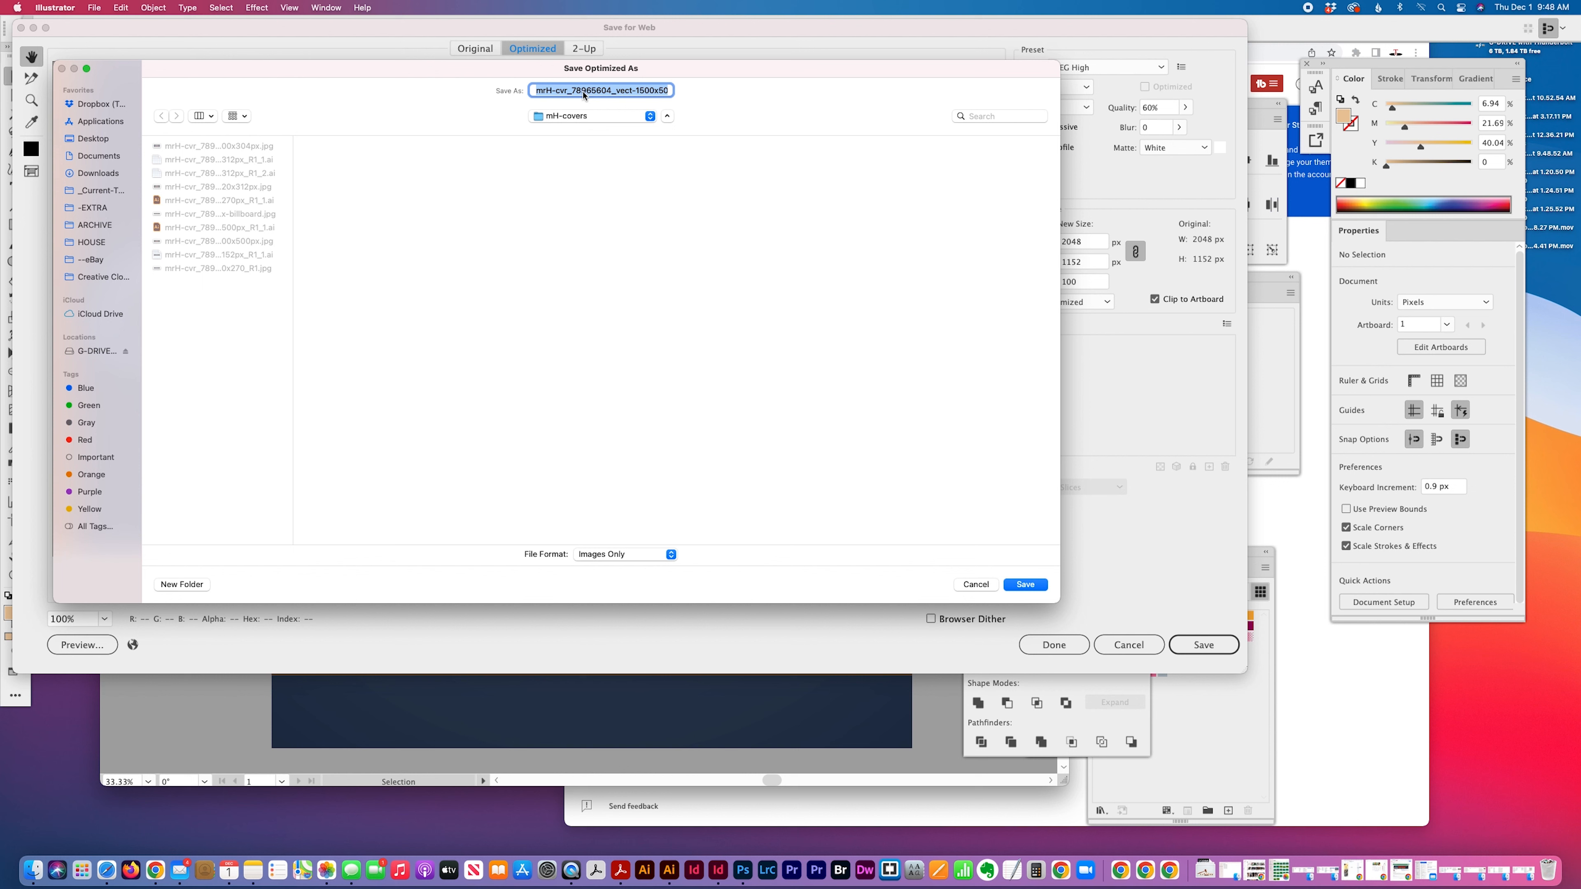
{"action": "left_click", "coordinate": [654, 91]}
{"action": "mouse_move", "coordinate": [636, 91]}
{"action": "left_mouse_down"}
{"action": "mouse_move", "coordinate": [678, 88]}
{"action": "mouse_move", "coordinate": [636, 91]}
{"action": "left_mouse_up"}
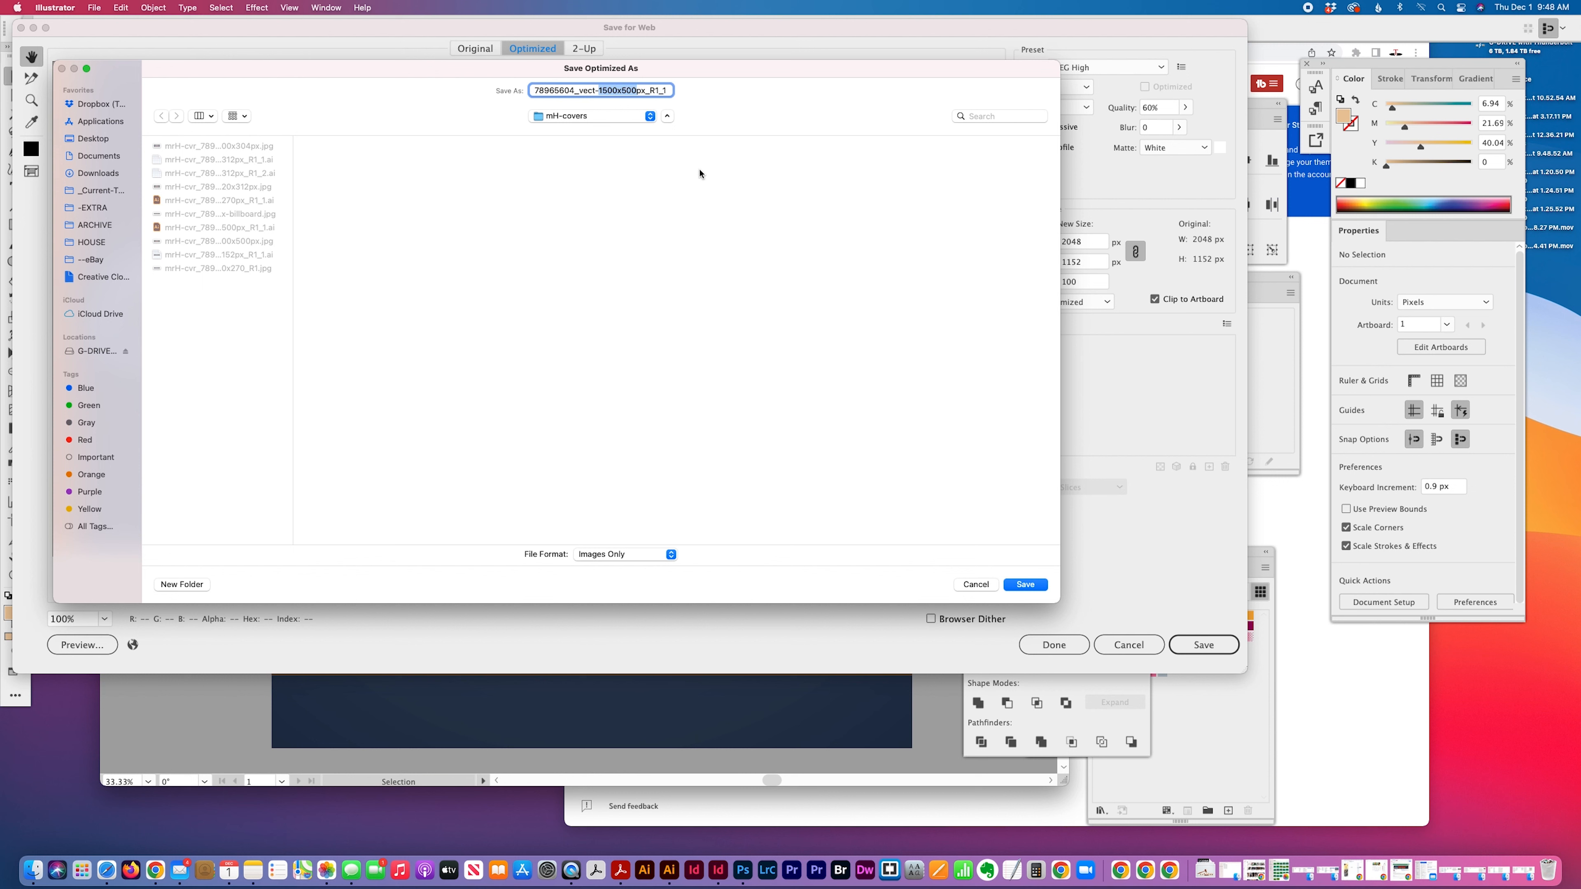
{"action": "type", "text": "2048x1152px_R1_2"}
{"action": "left_click", "coordinate": [1026, 586]}
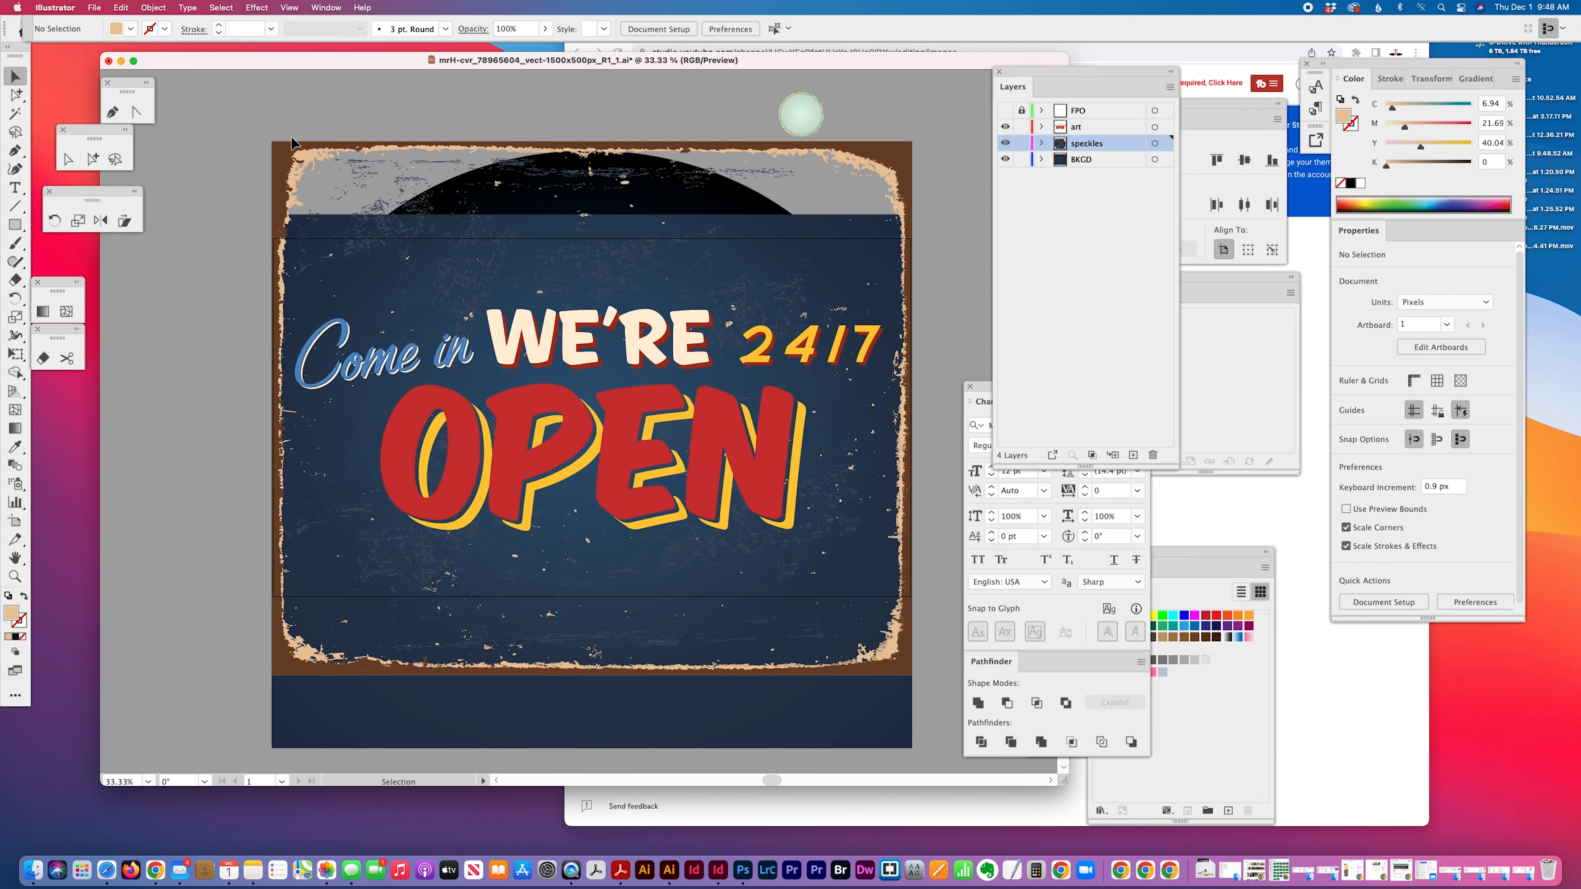
- Switch to YouTube Studio in Chrome, upload mrH-cvr_78965604_vect-2048x1152px_R1_2.jpg as the banner image and adjust its crop frame
{"action": "left_click_drag", "start_coordinate": [512, 58], "coordinate": [425, 66]}
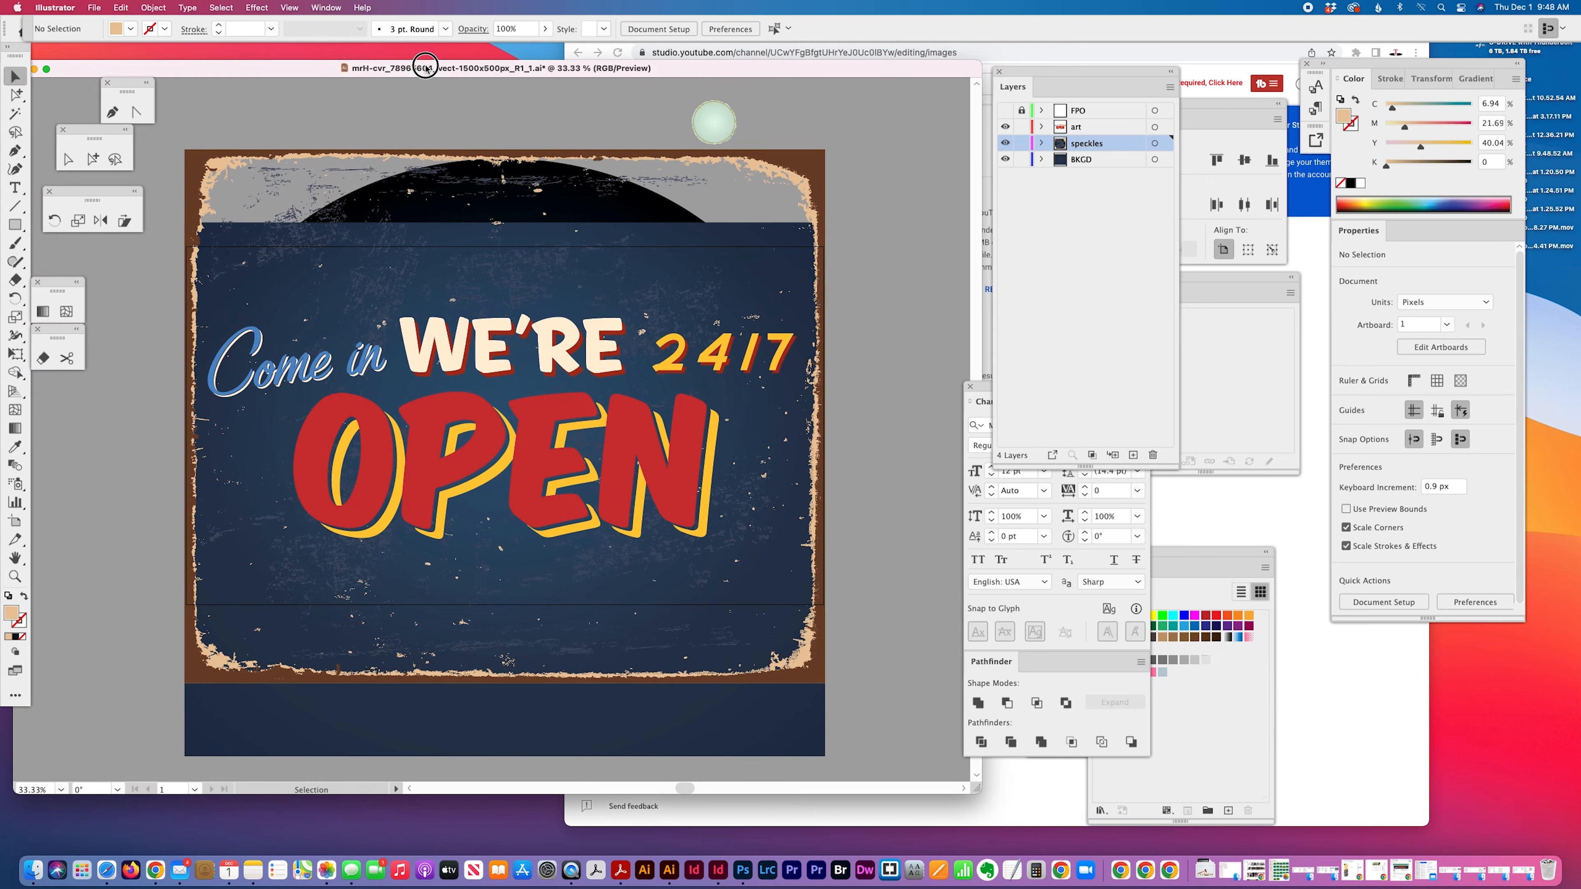
{"action": "left_click", "coordinate": [990, 53]}
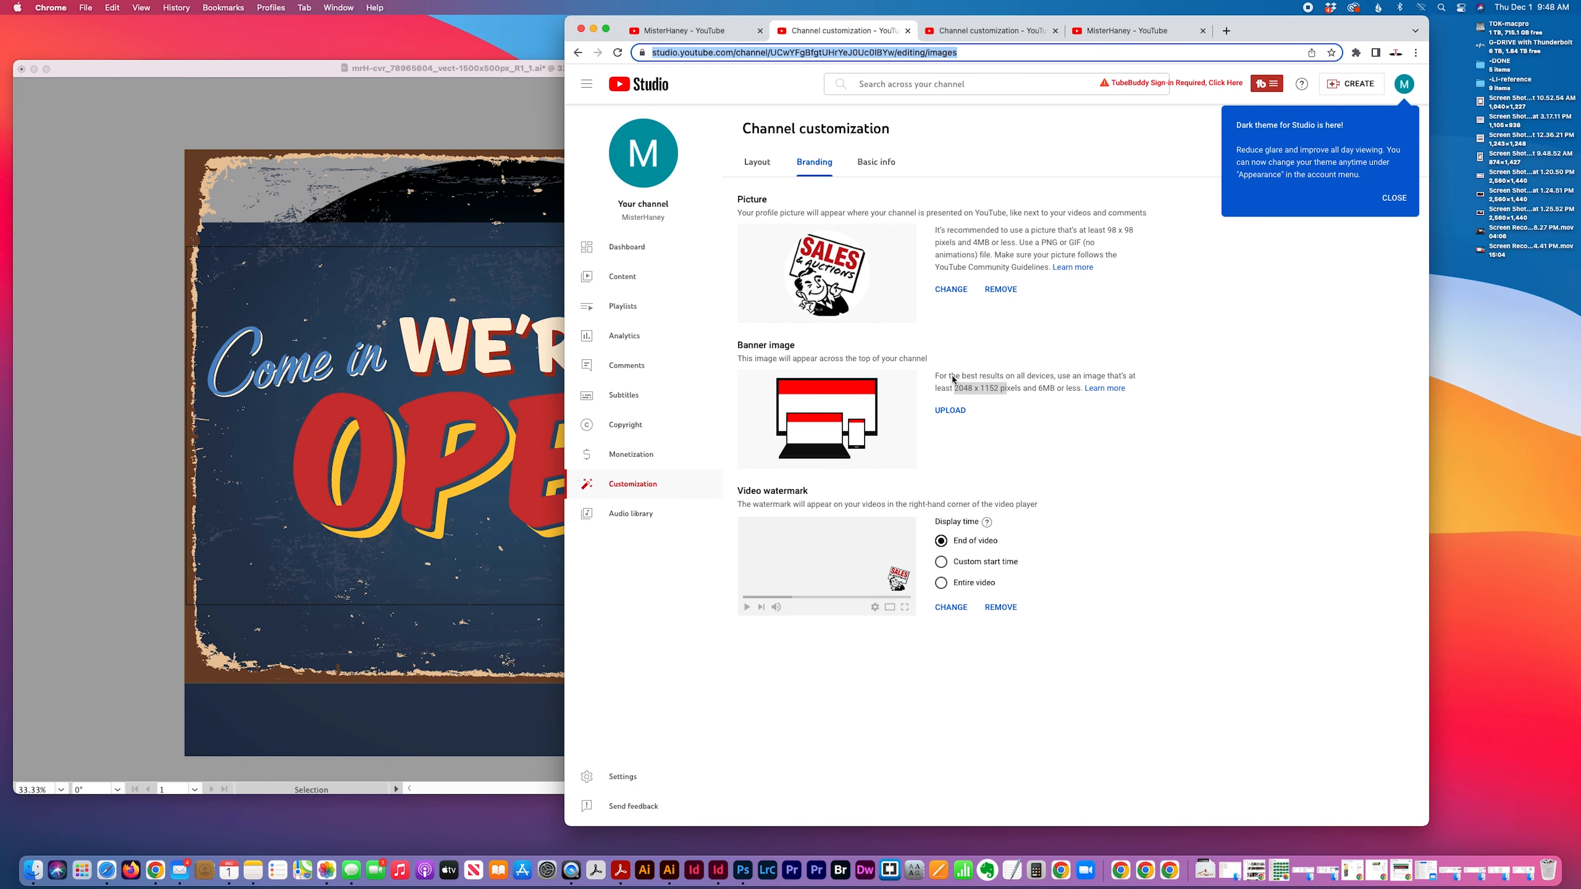
{"action": "left_click", "coordinate": [968, 428]}
{"action": "left_click", "coordinate": [960, 408]}
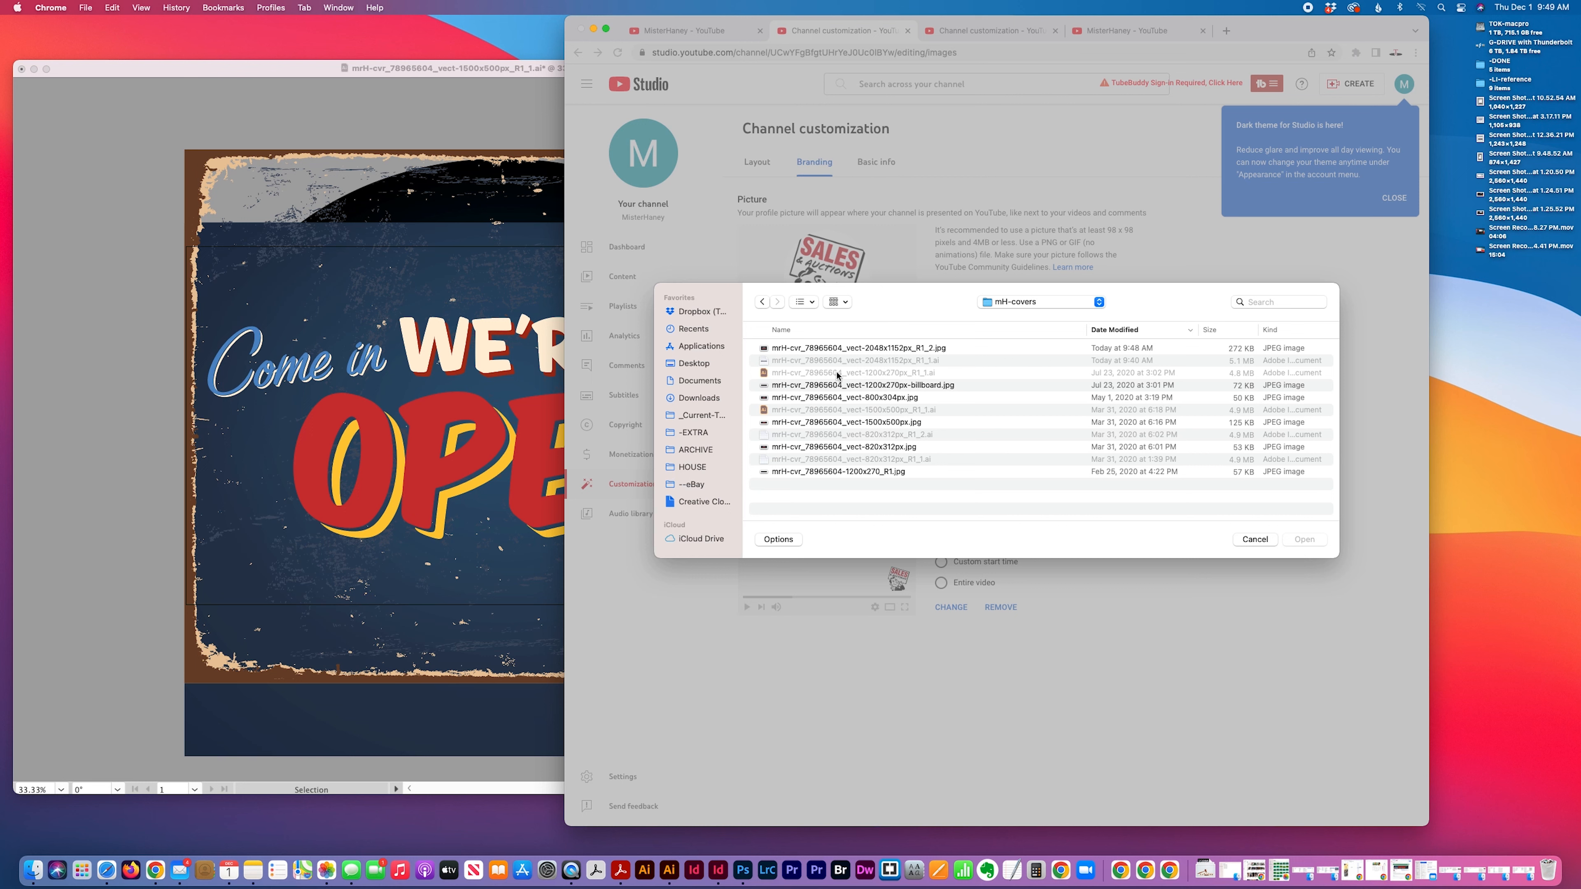
{"action": "left_click", "coordinate": [856, 349]}
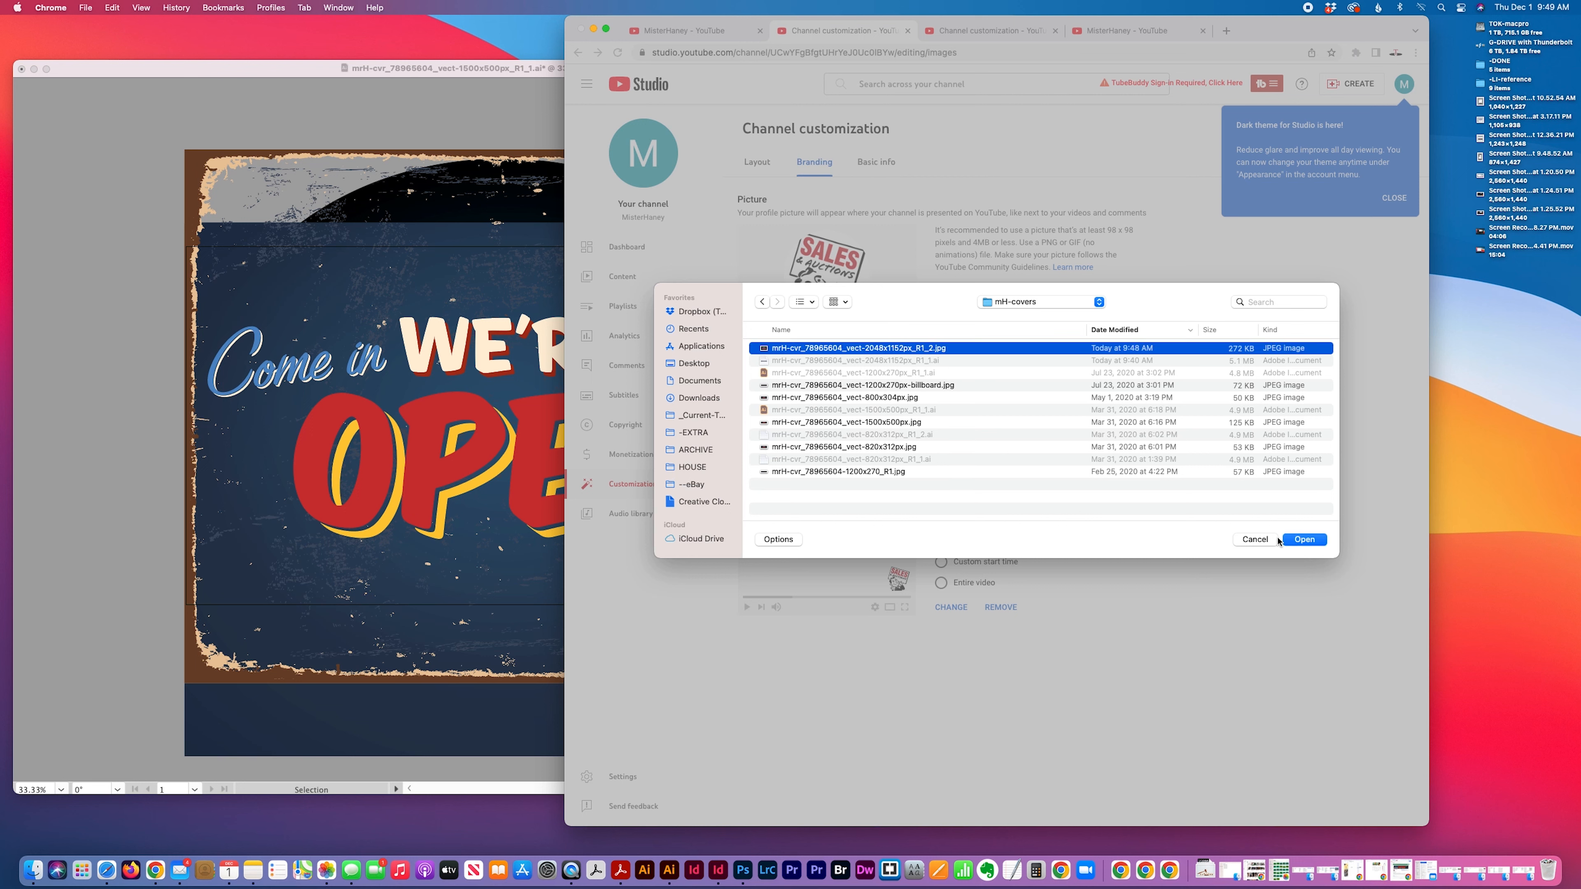
{"action": "left_click", "coordinate": [1283, 540]}
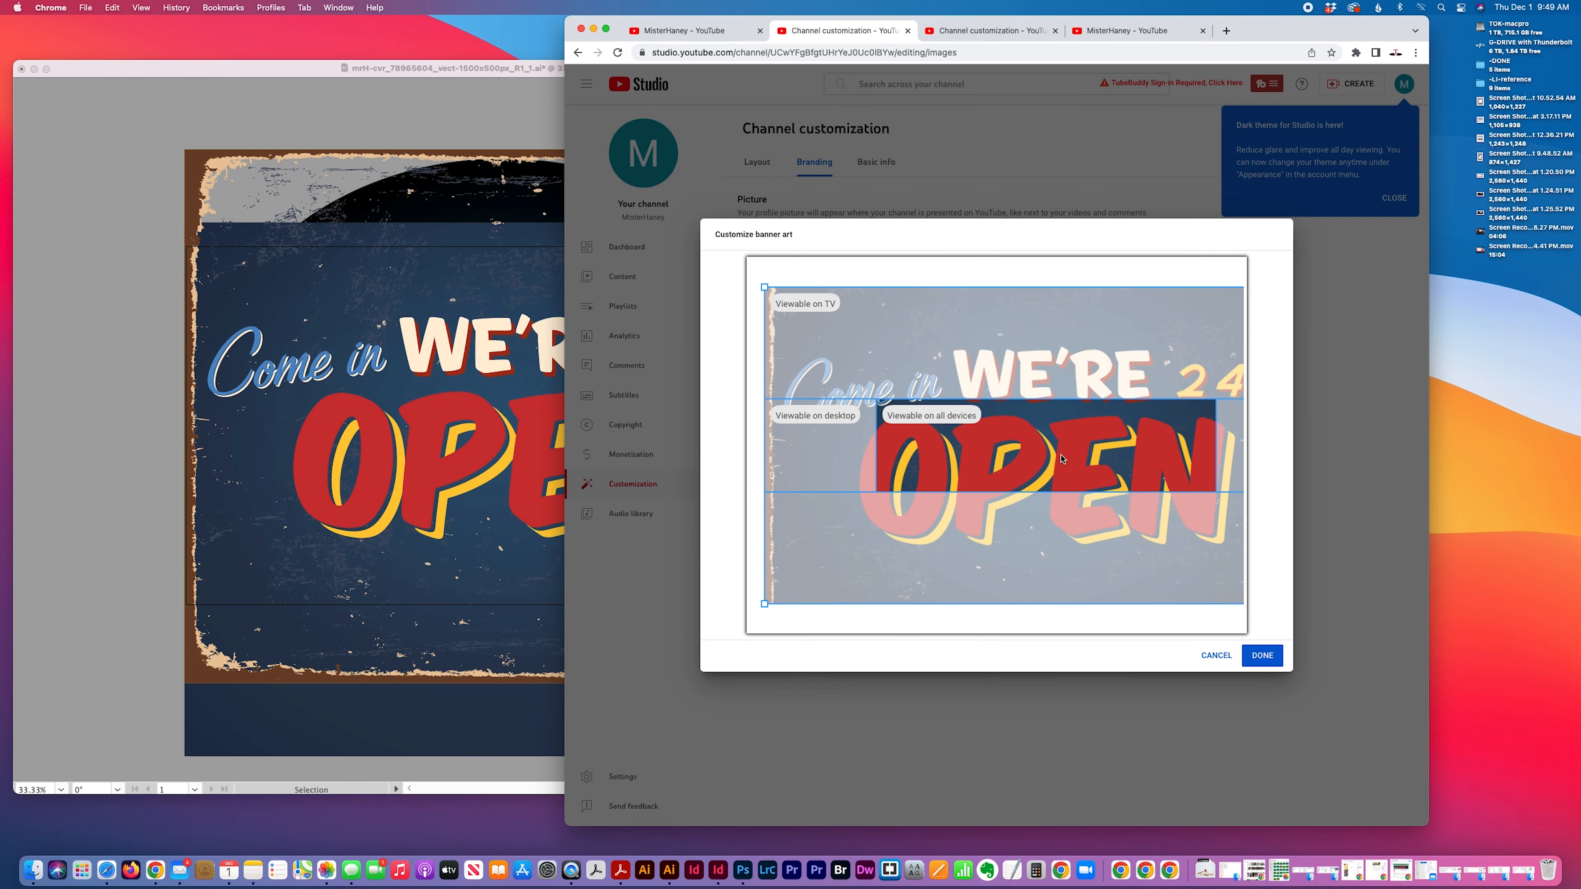
{"action": "left_click_drag", "start_coordinate": [765, 338], "coordinate": [727, 350]}
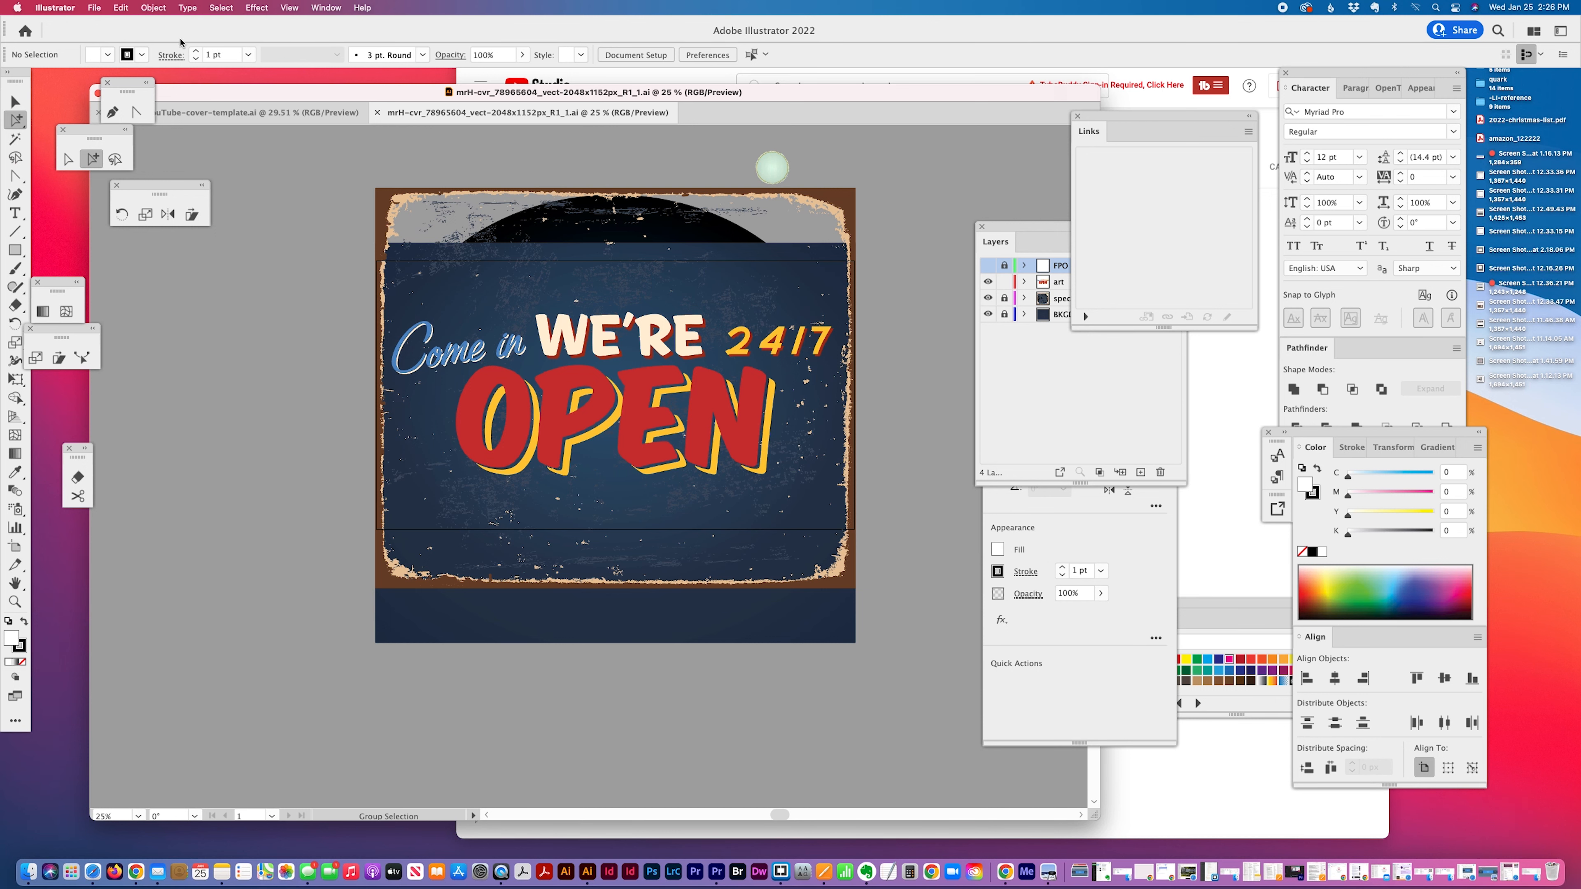
- Copy all the TV, desktop and all-devices template artwork from the YouTube cover template file and return to the banner document
{"action": "left_click", "coordinate": [299, 112]}
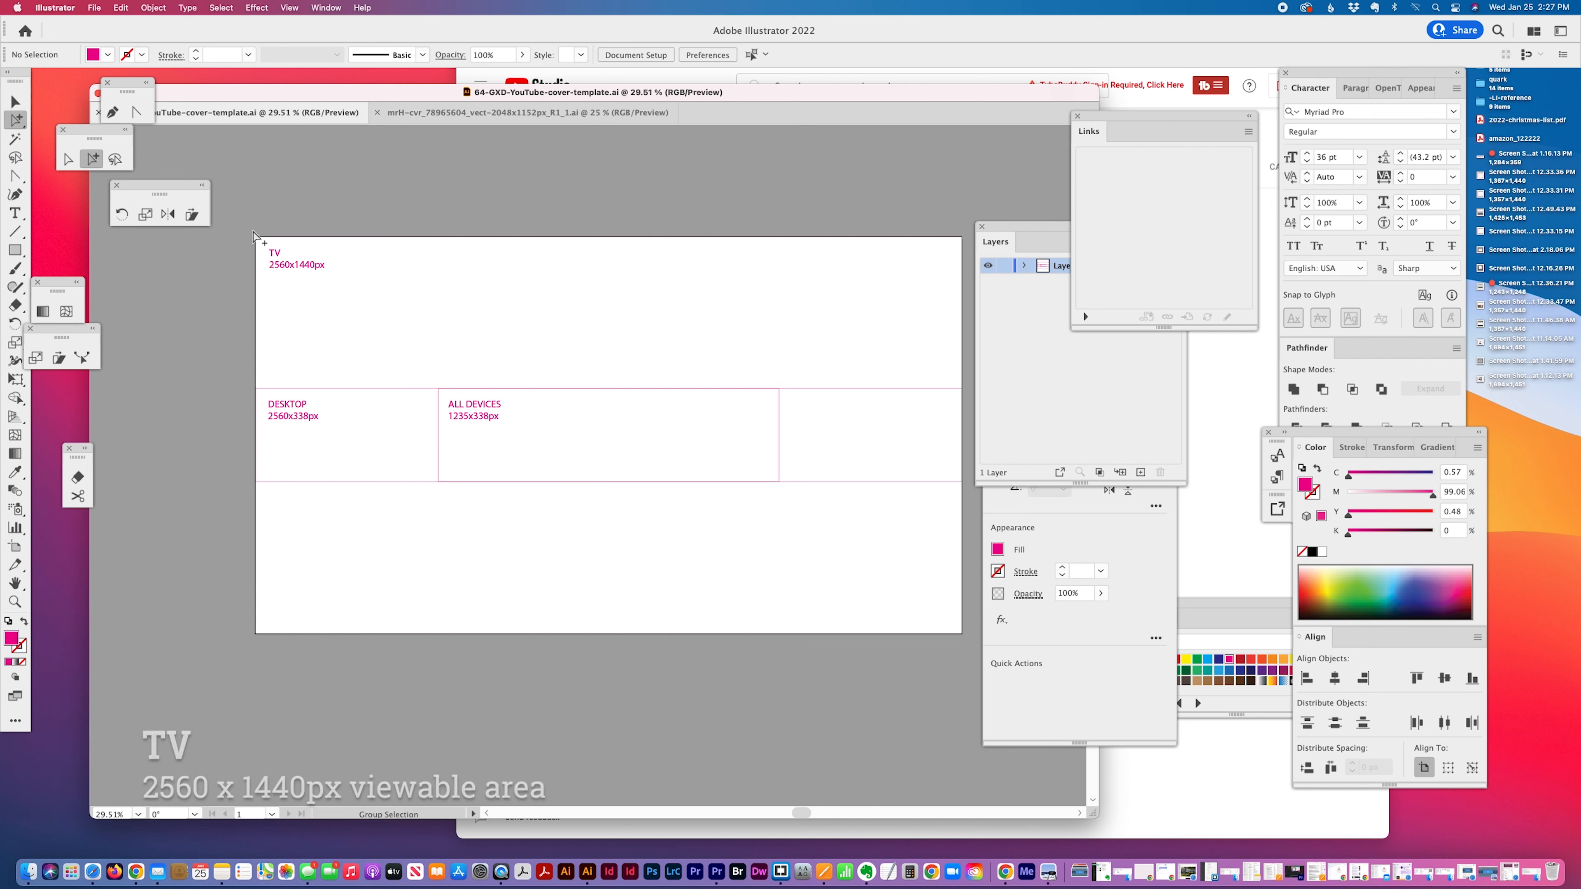
{"action": "left_click_drag", "start_coordinate": [246, 223], "coordinate": [511, 734]}
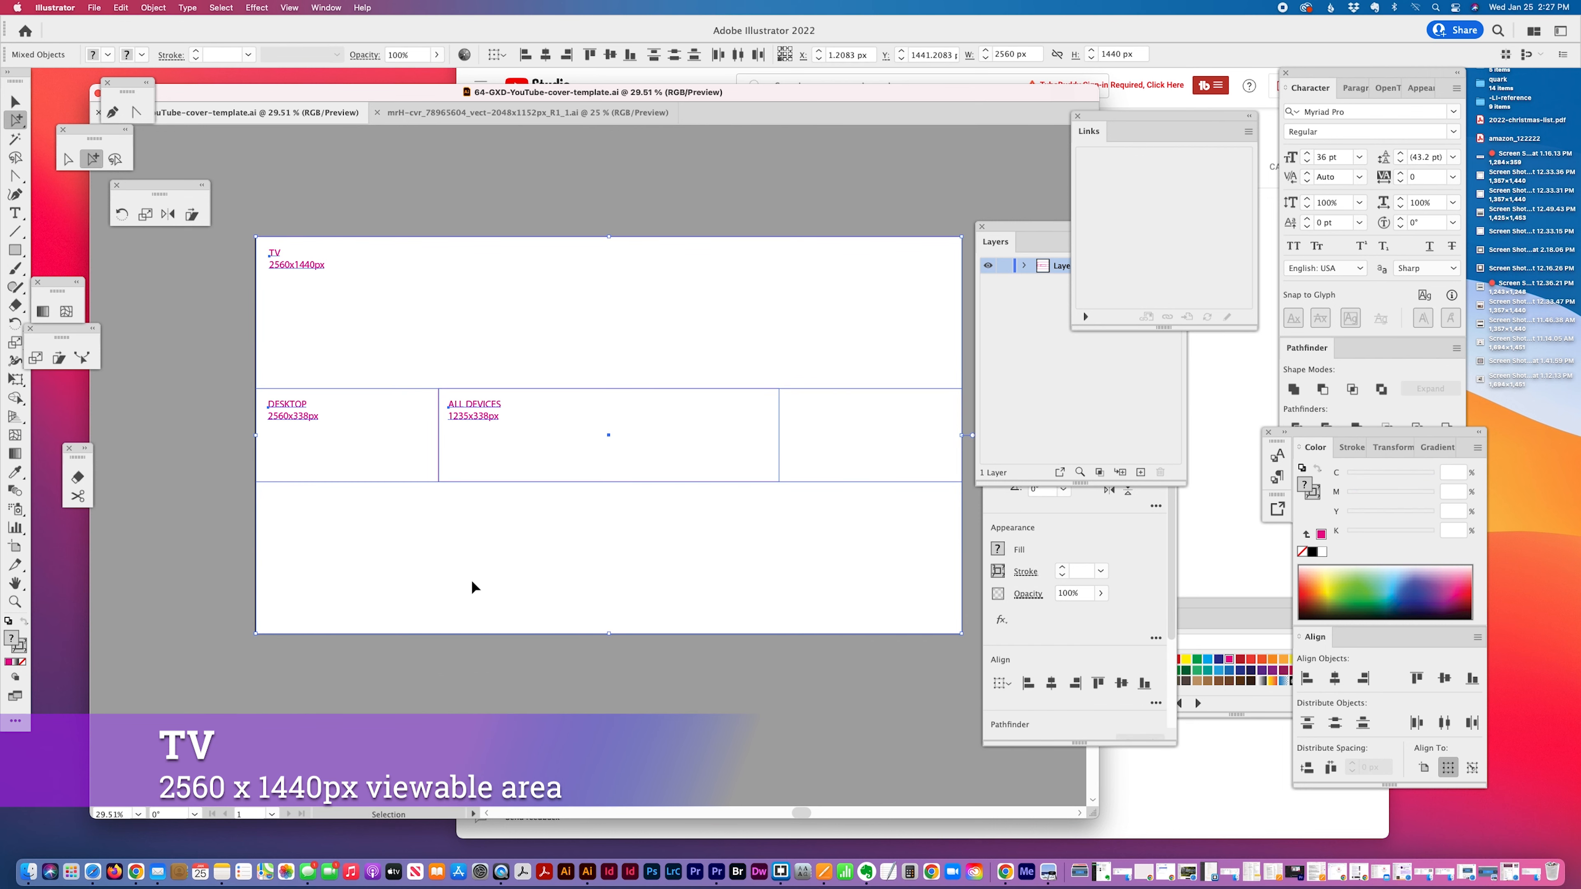
{"action": "left_click", "coordinate": [457, 113]}
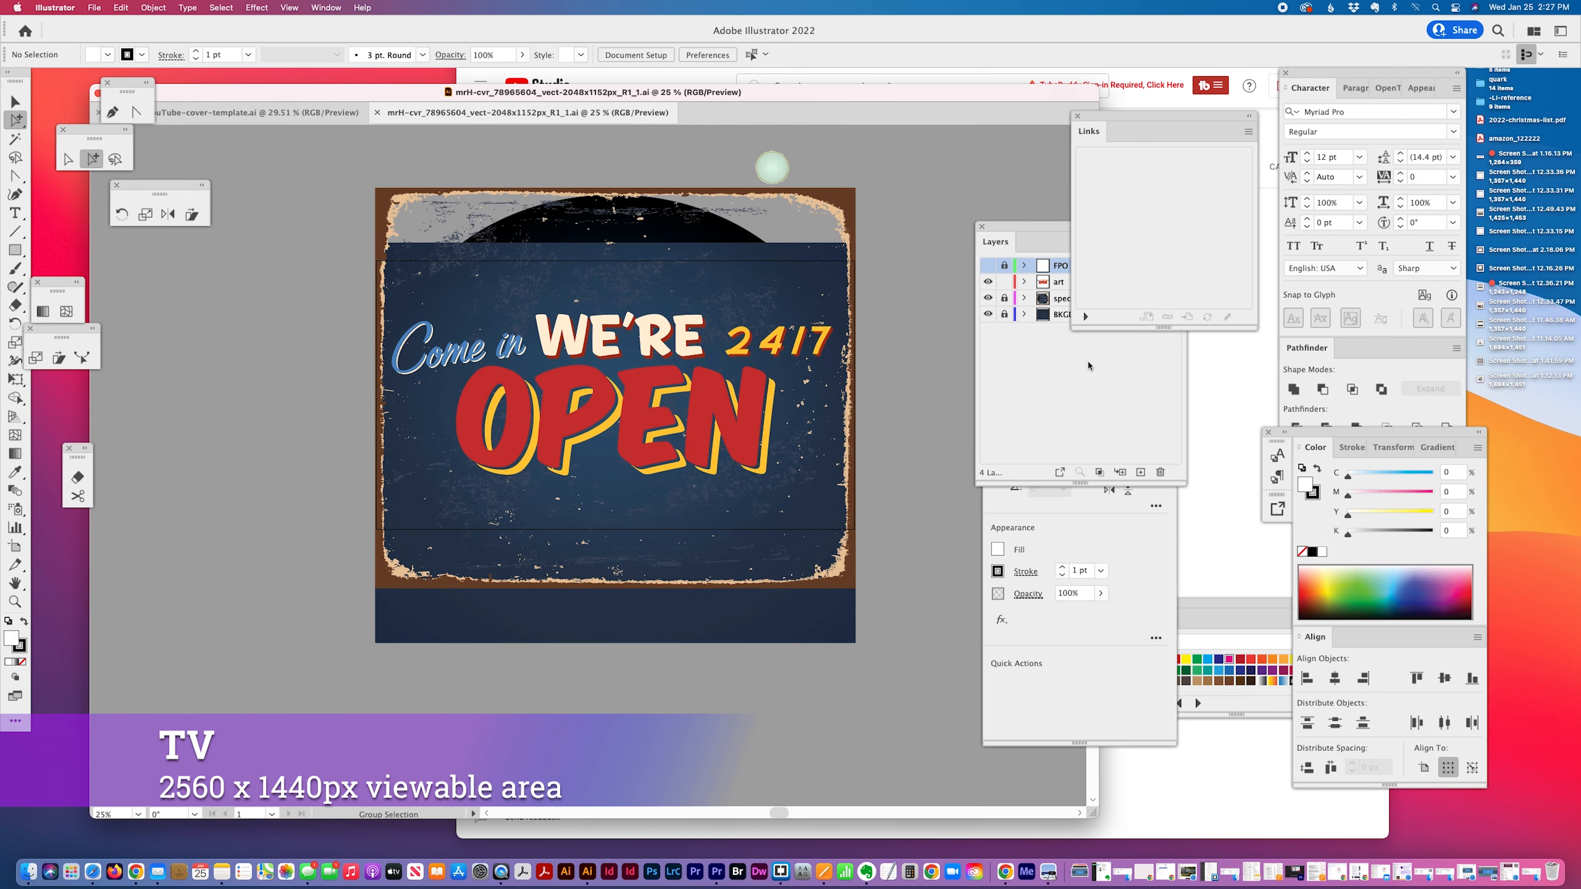
- Add a new layer named TEMPLATE above the FPO layer in the banner document
{"action": "left_click", "coordinate": [1093, 336]}
{"action": "left_click", "coordinate": [1181, 240]}
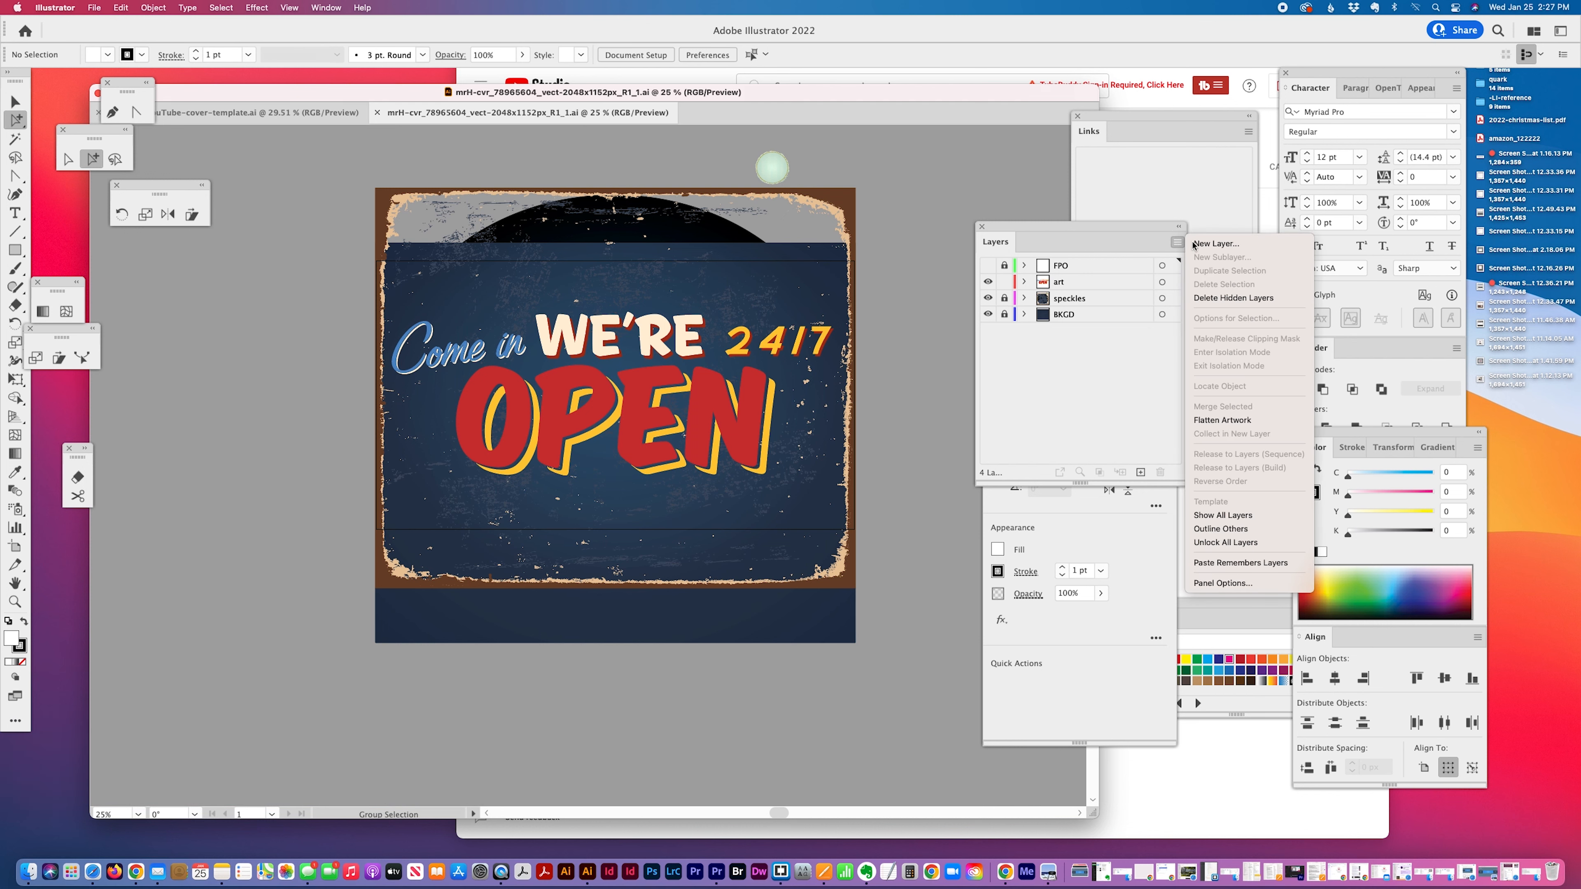
{"action": "left_click", "coordinate": [1192, 244]}
{"action": "type", "text": "TEMPLAT"}
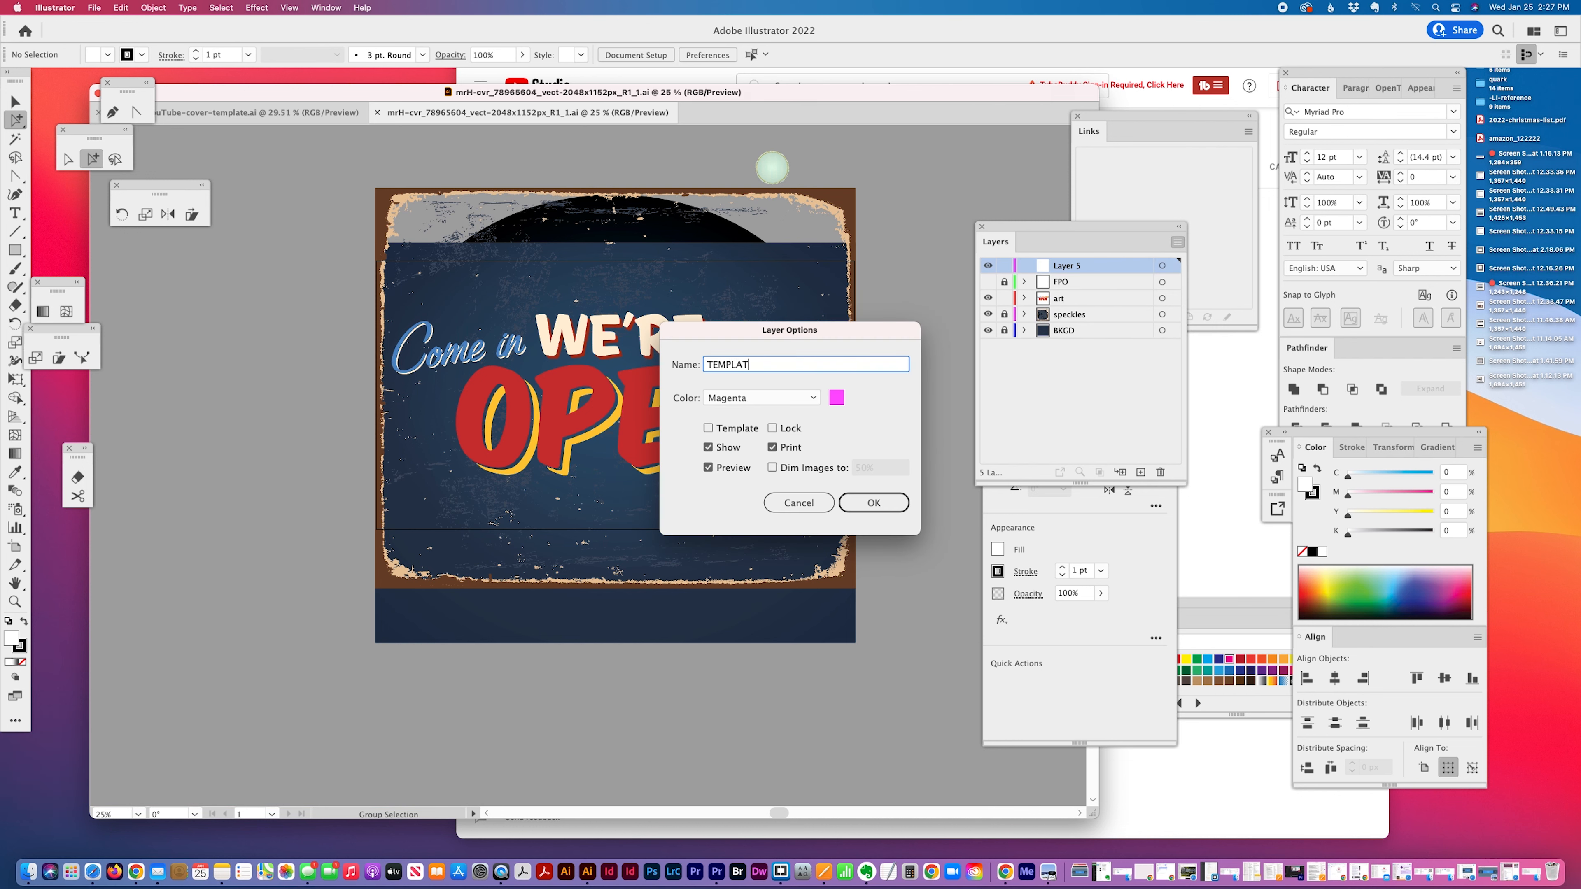
{"action": "type", "text": "E"}
{"action": "key", "text": "Return"}
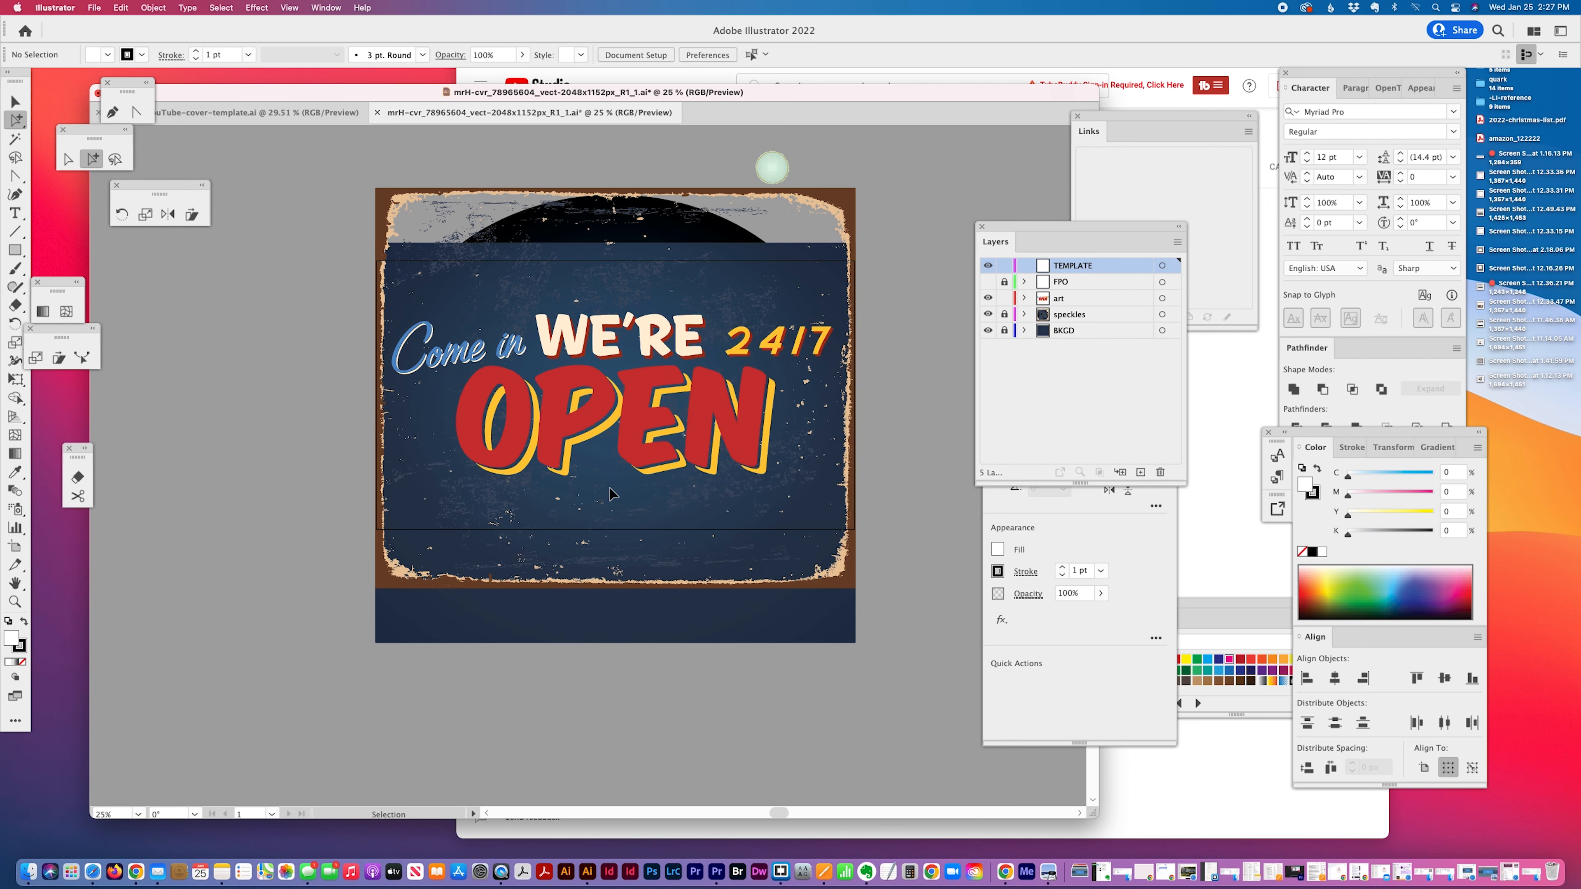
- Paste the template artwork onto the TEMPLATE layer and centre it horizontally and vertically on the artboard
{"action": "key", "text": "super+v"}
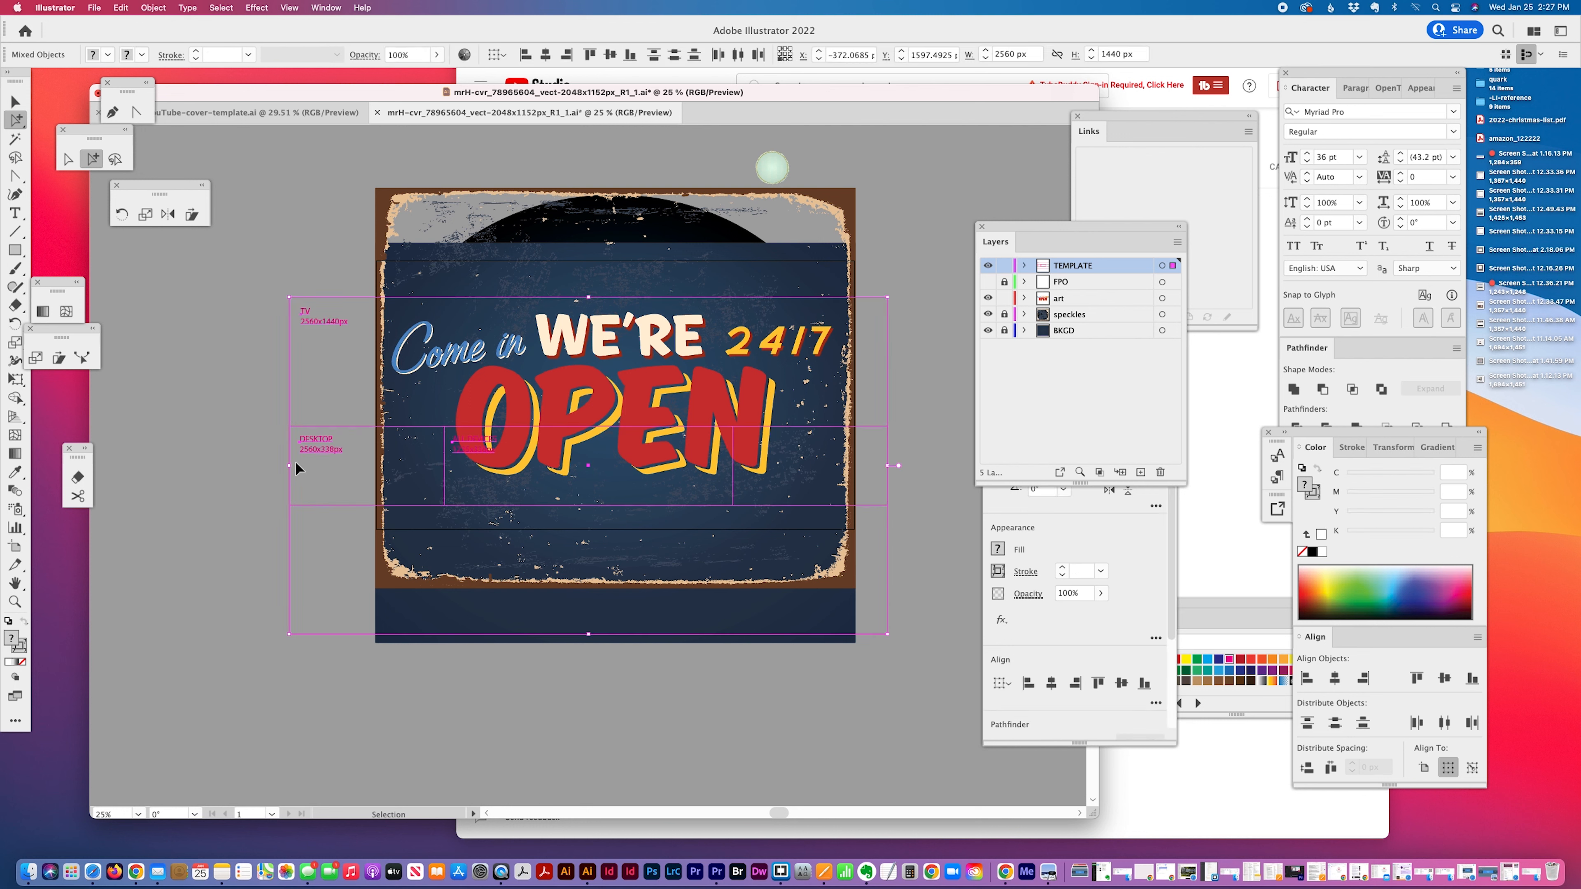
{"action": "left_click", "coordinate": [296, 464]}
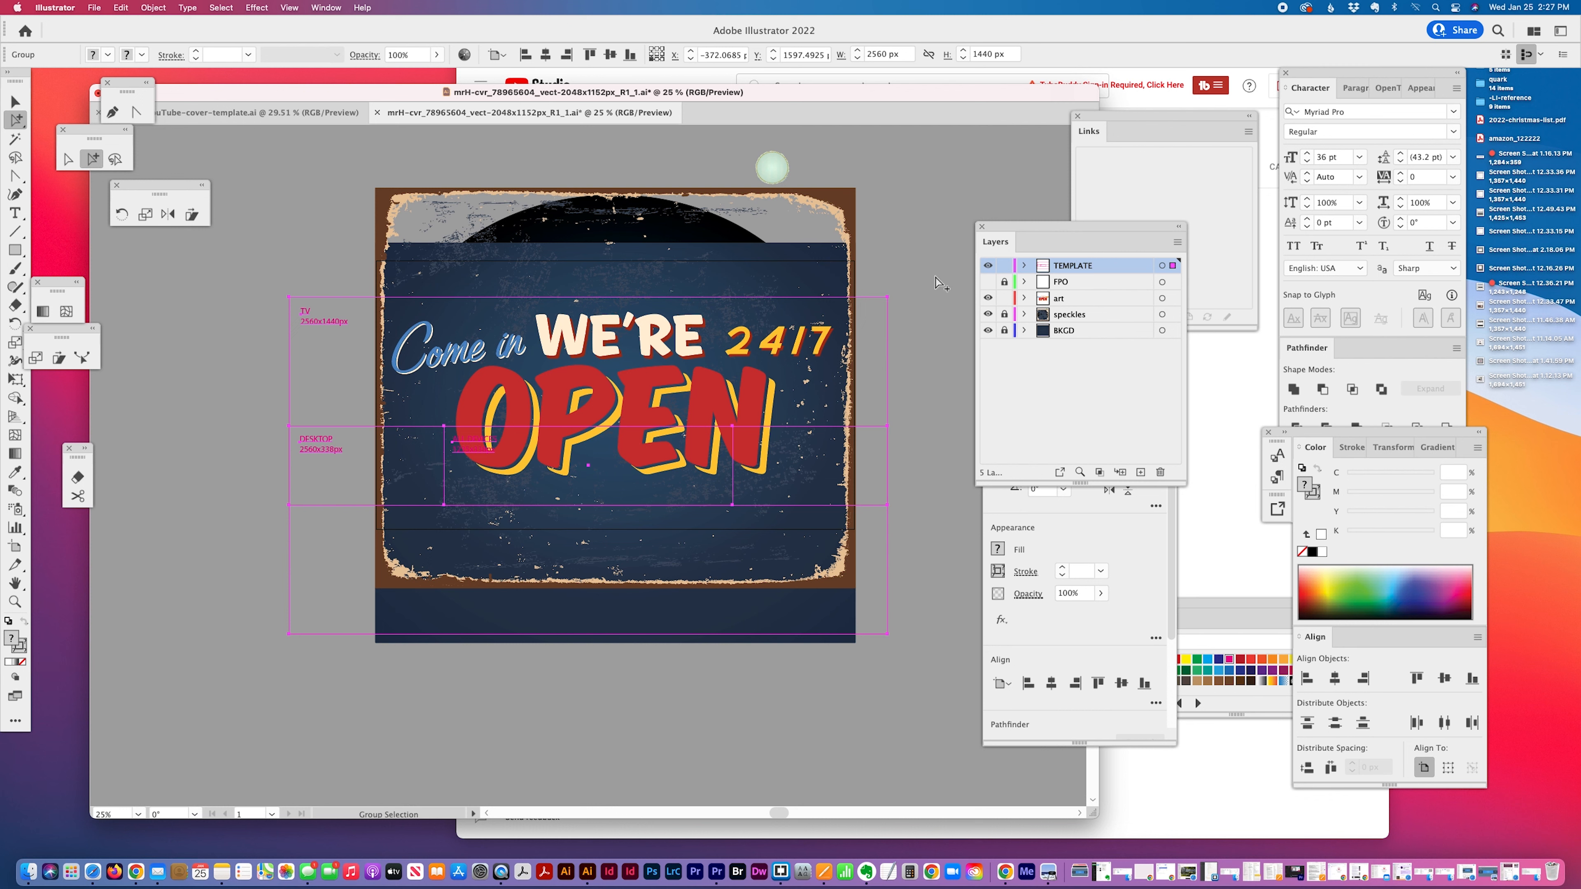
{"action": "left_click", "coordinate": [546, 54]}
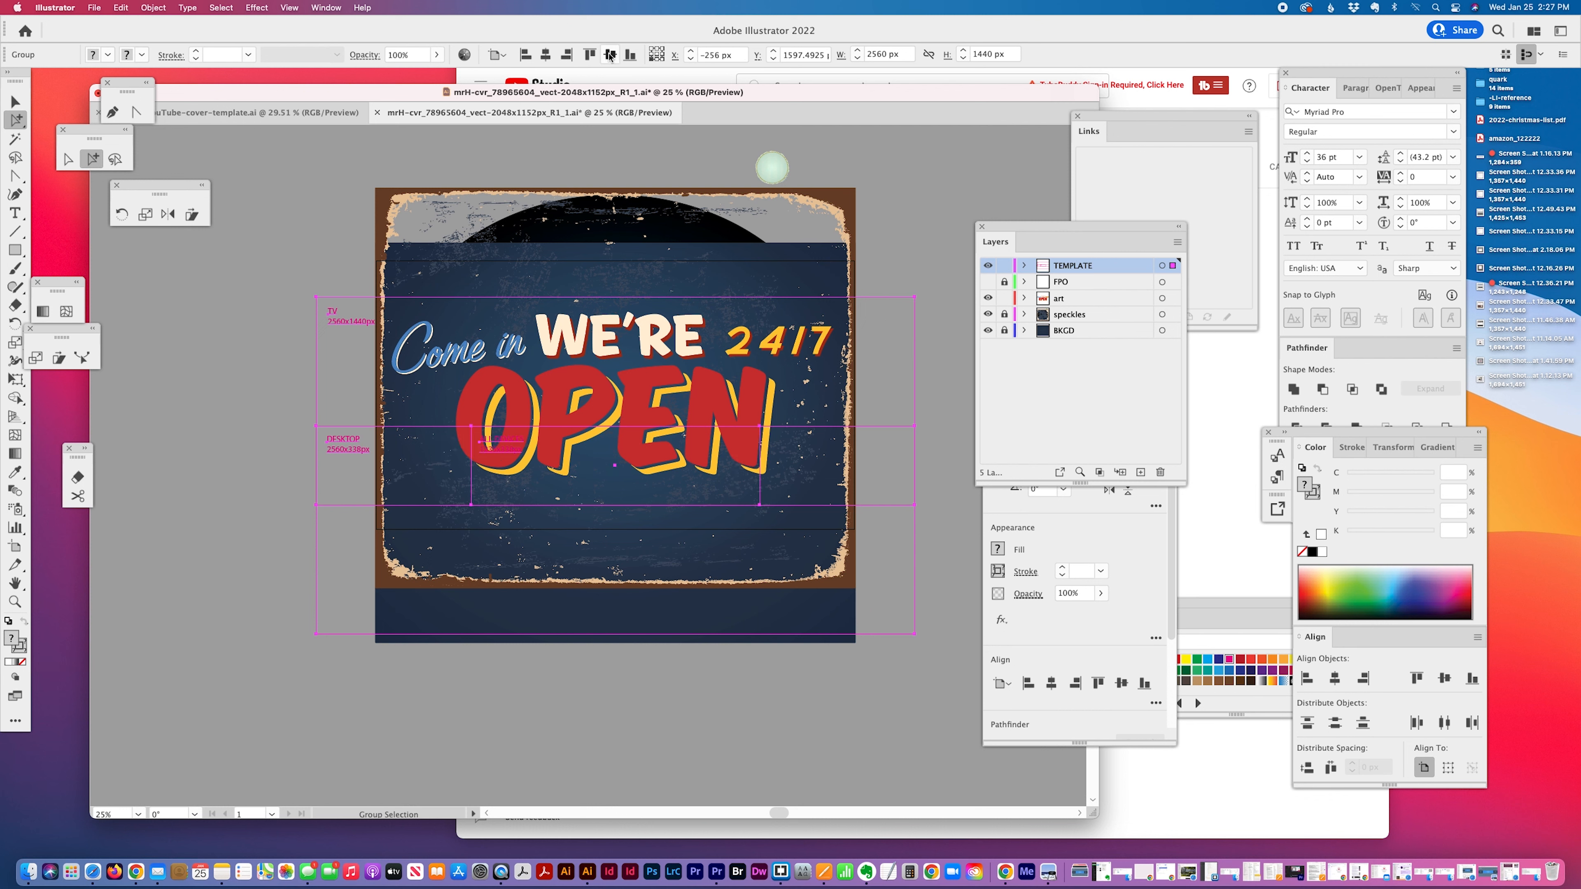
{"action": "left_click", "coordinate": [610, 55]}
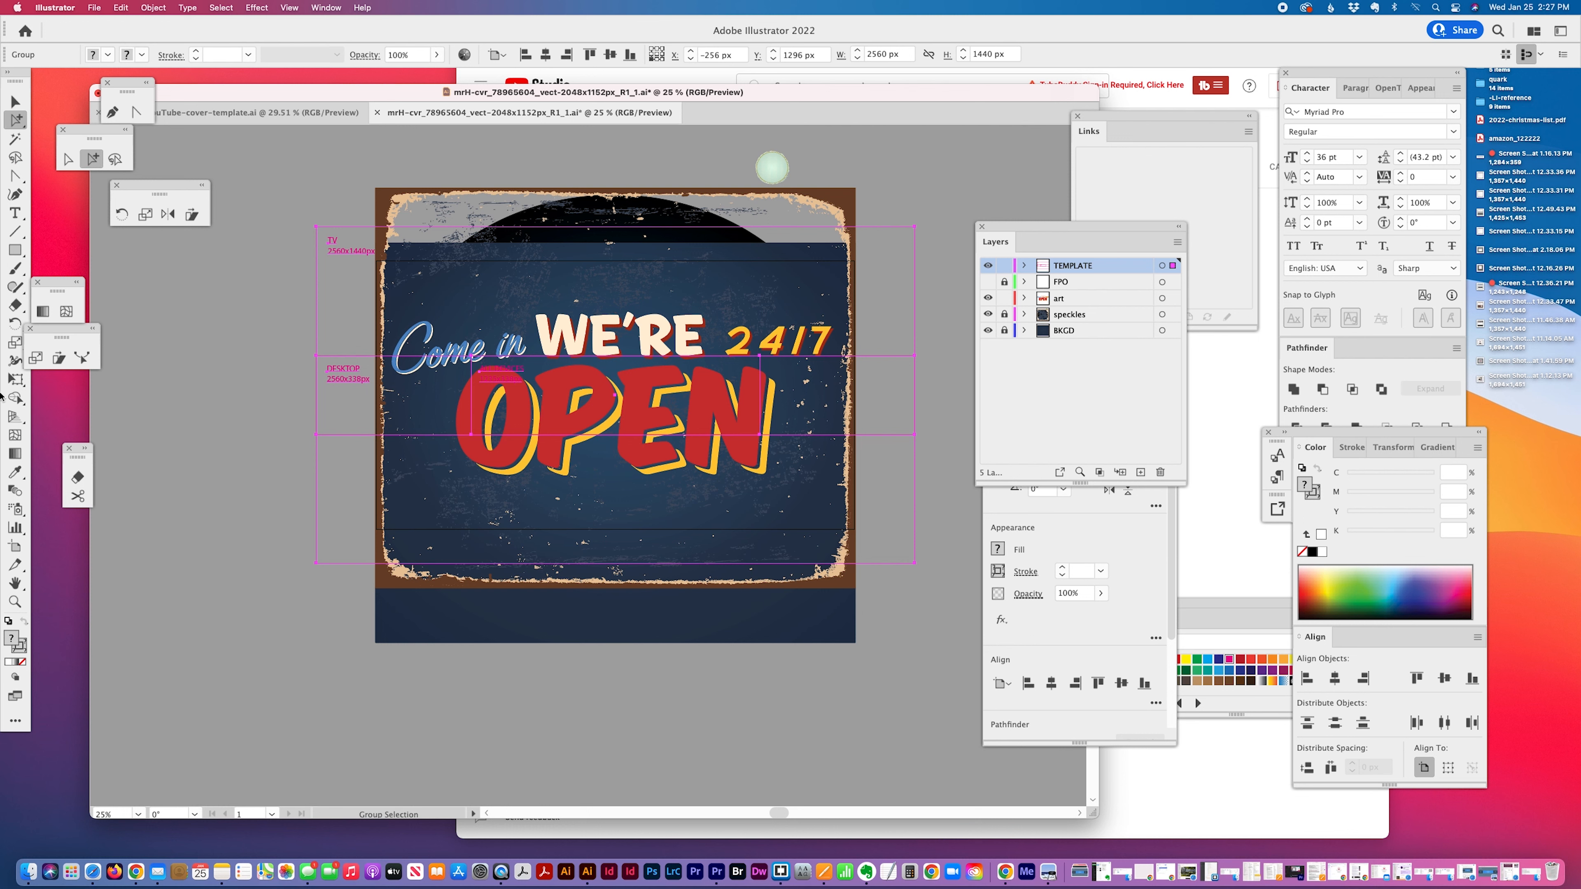
- Resize Artboard 1 to 2560 px wide and 1440 px high with the Artboard tool
{"action": "left_click", "coordinate": [9, 544]}
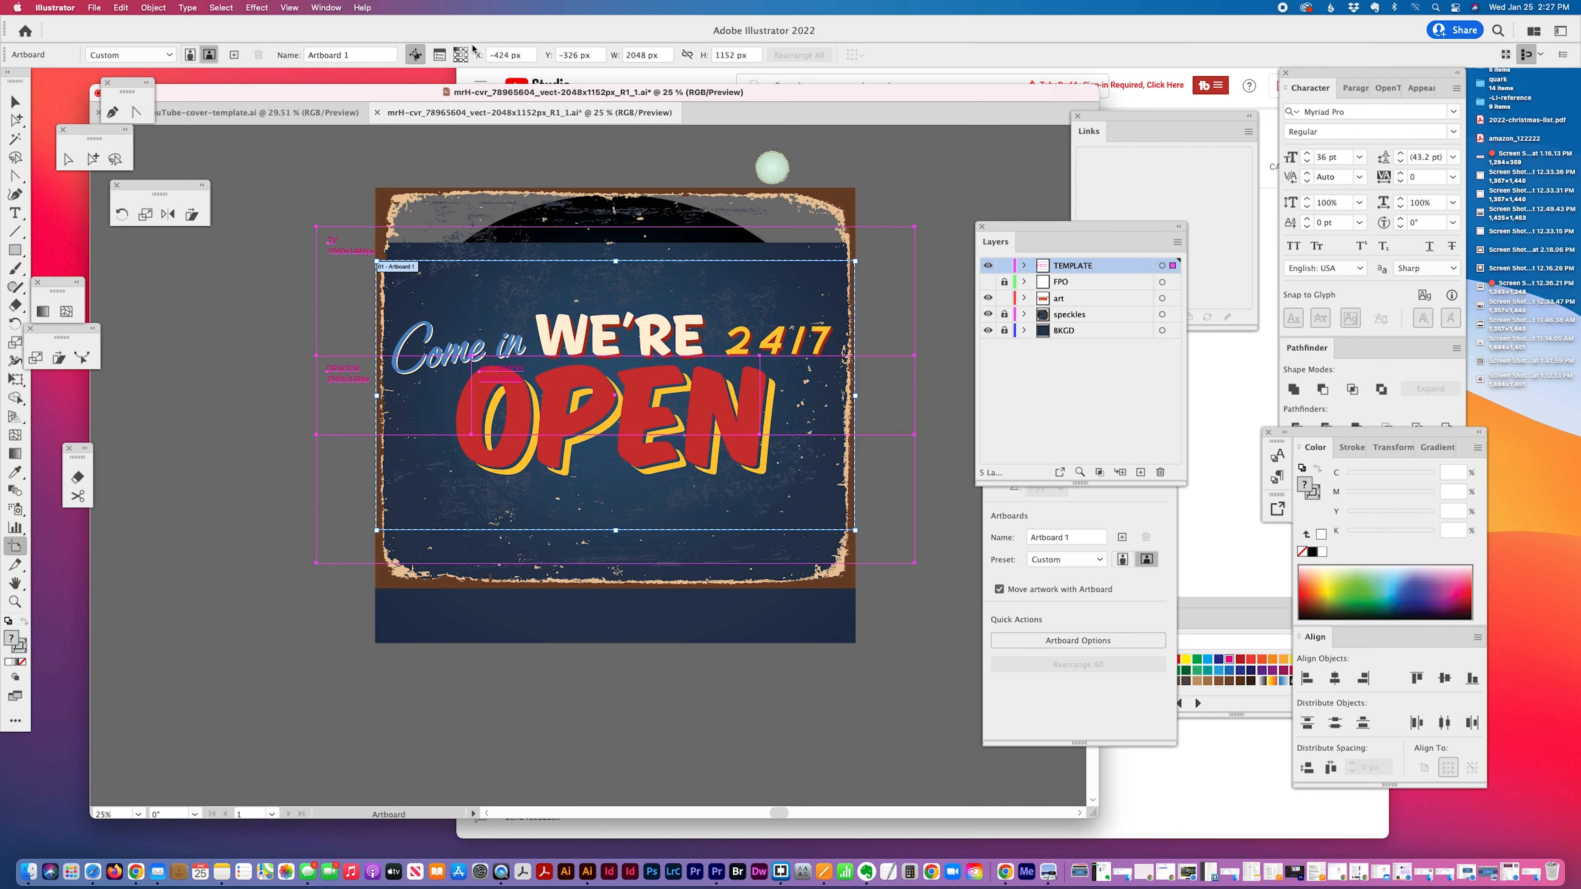
{"action": "left_click", "coordinate": [660, 57]}
{"action": "type", "text": "25"}
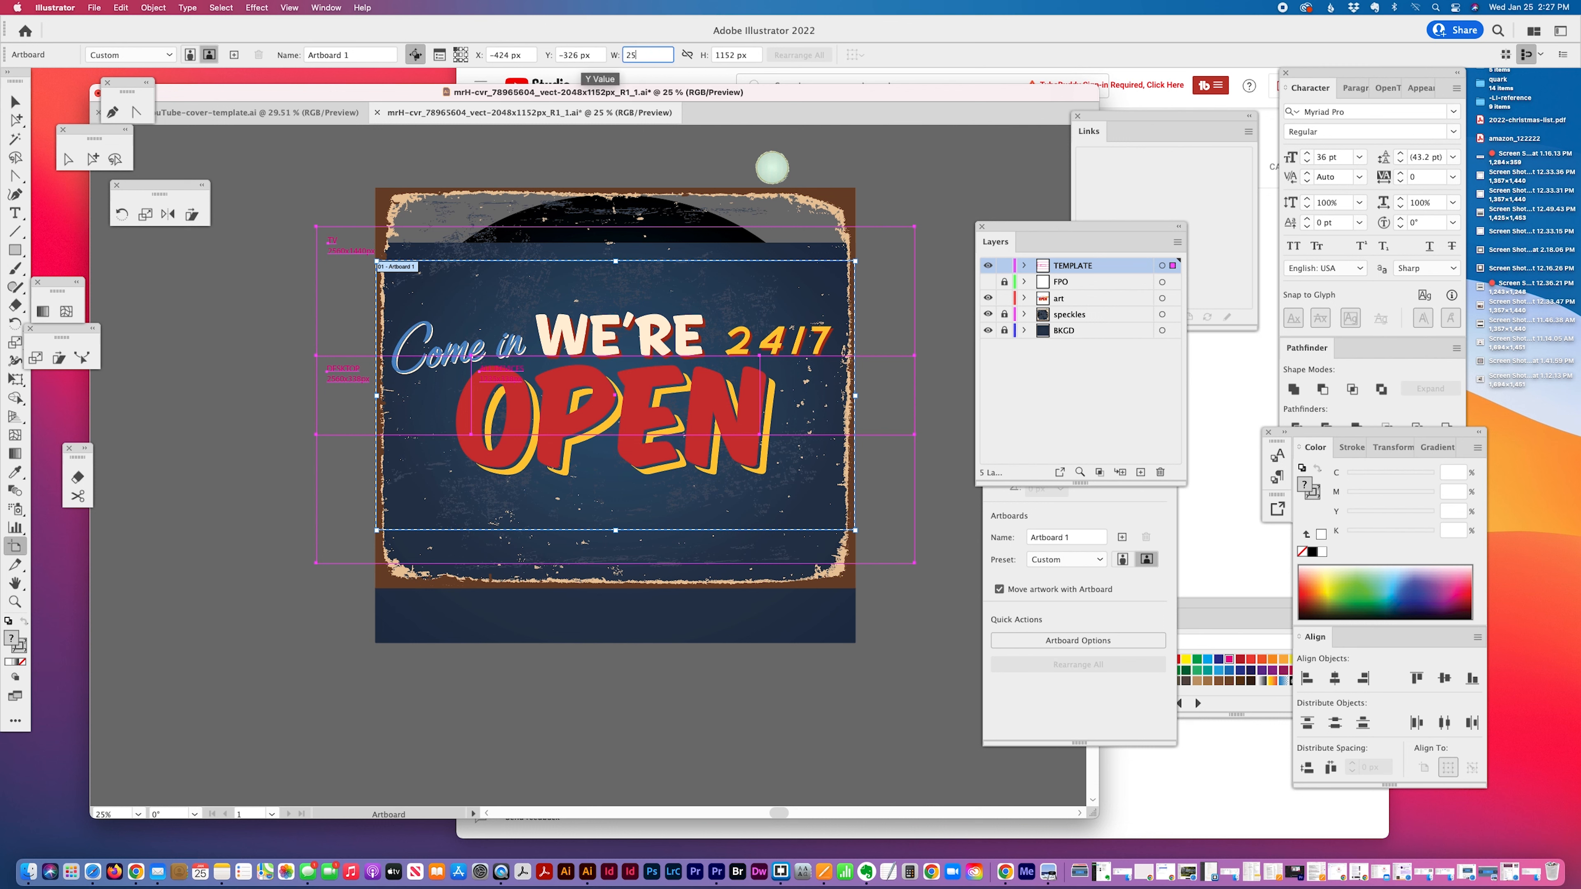
{"action": "type", "text": "60"}
{"action": "key", "text": "Tab"}
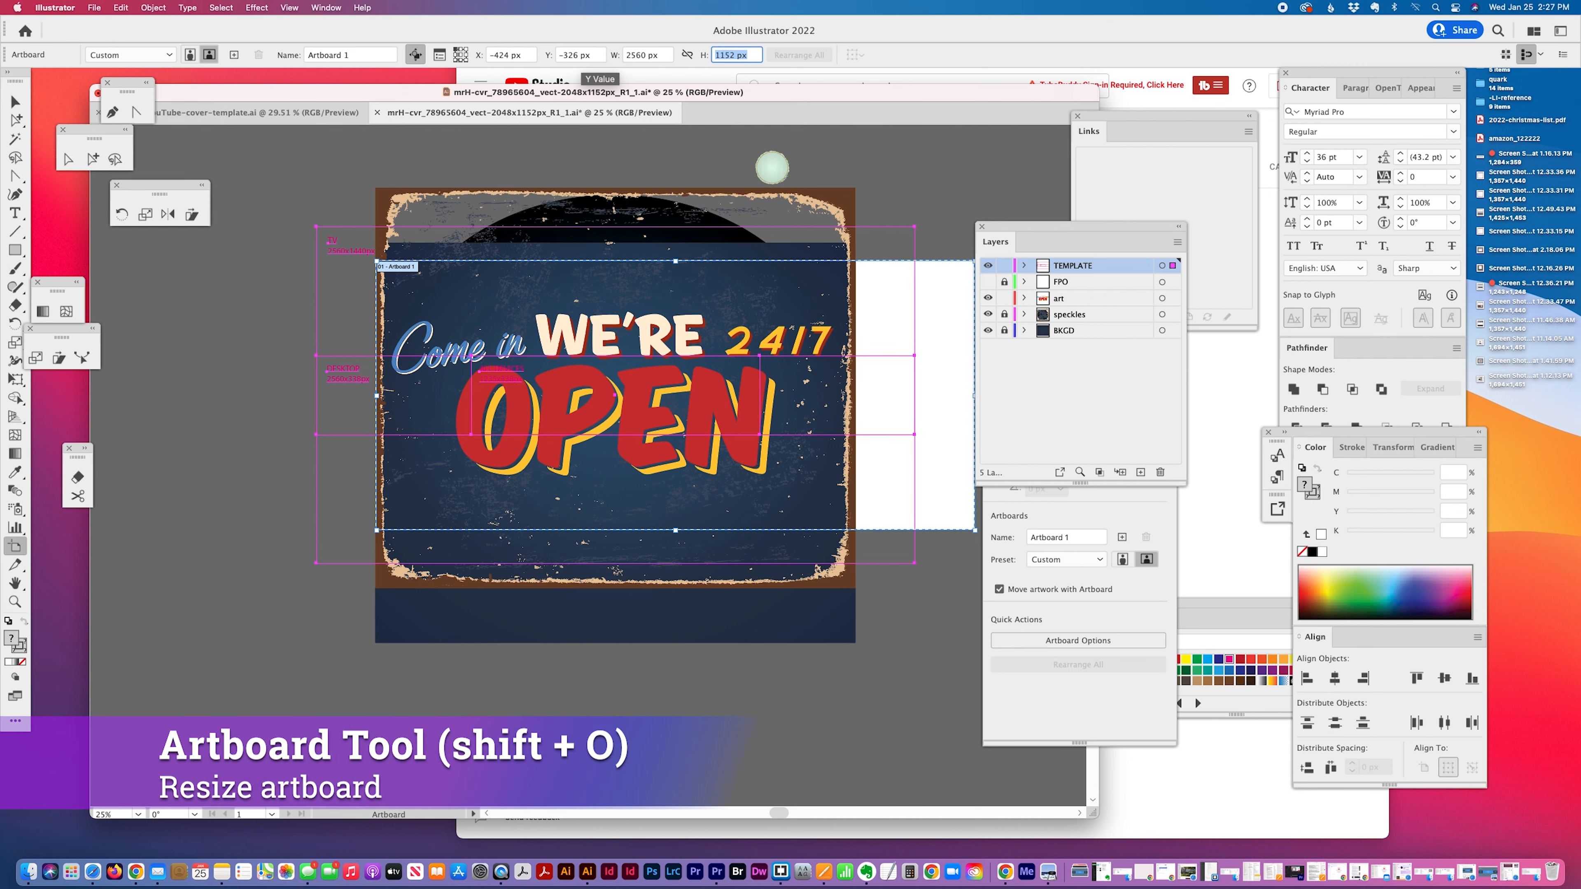
{"action": "type", "text": "1440"}
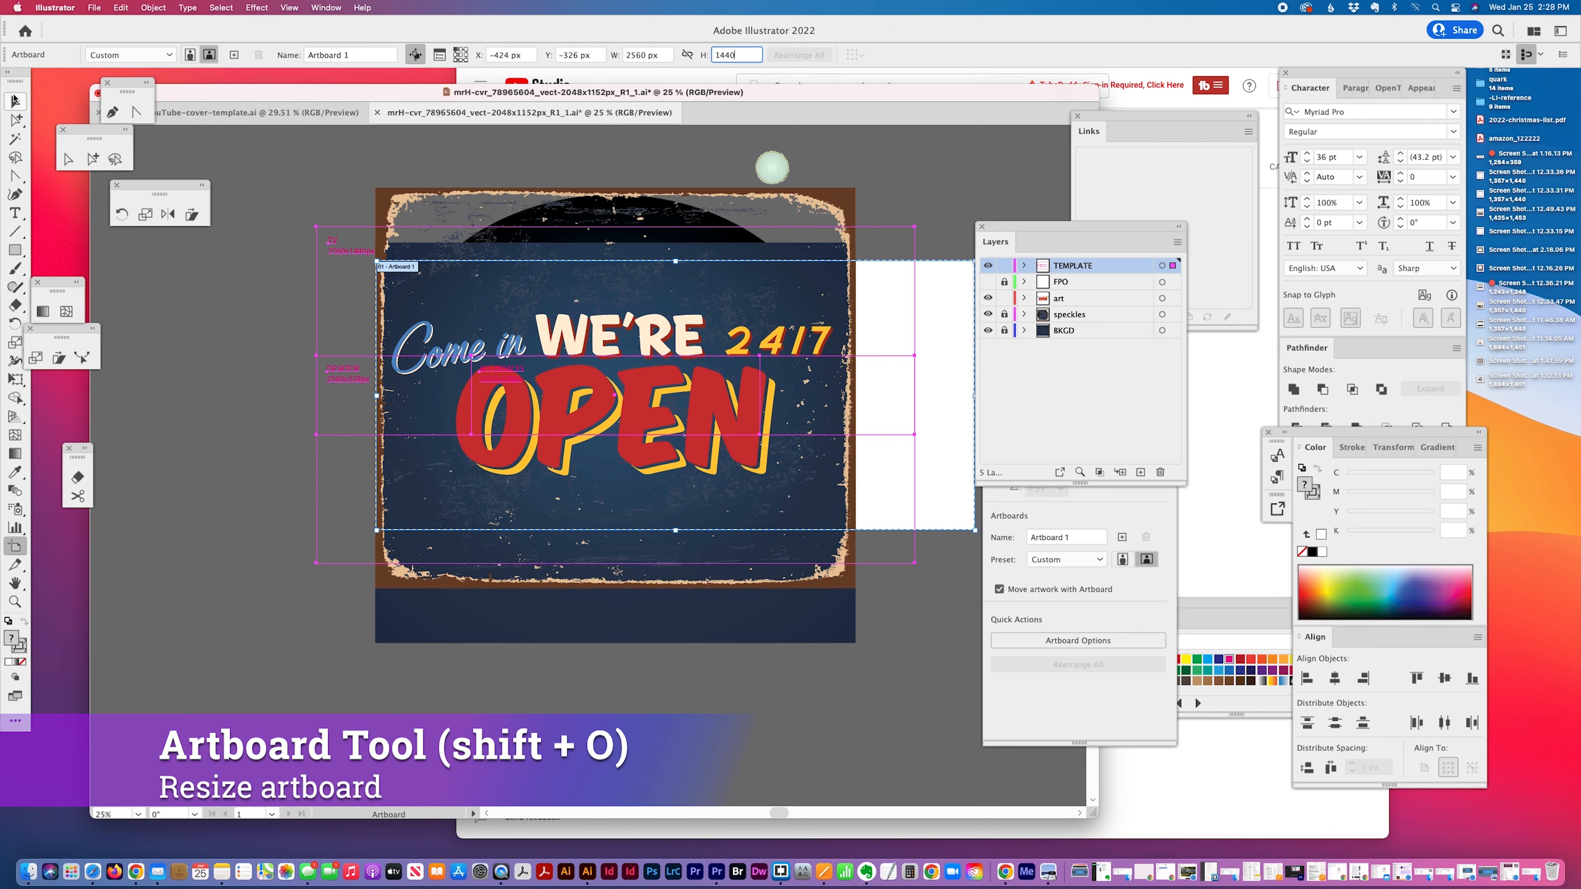
{"action": "left_click", "coordinate": [14, 101]}
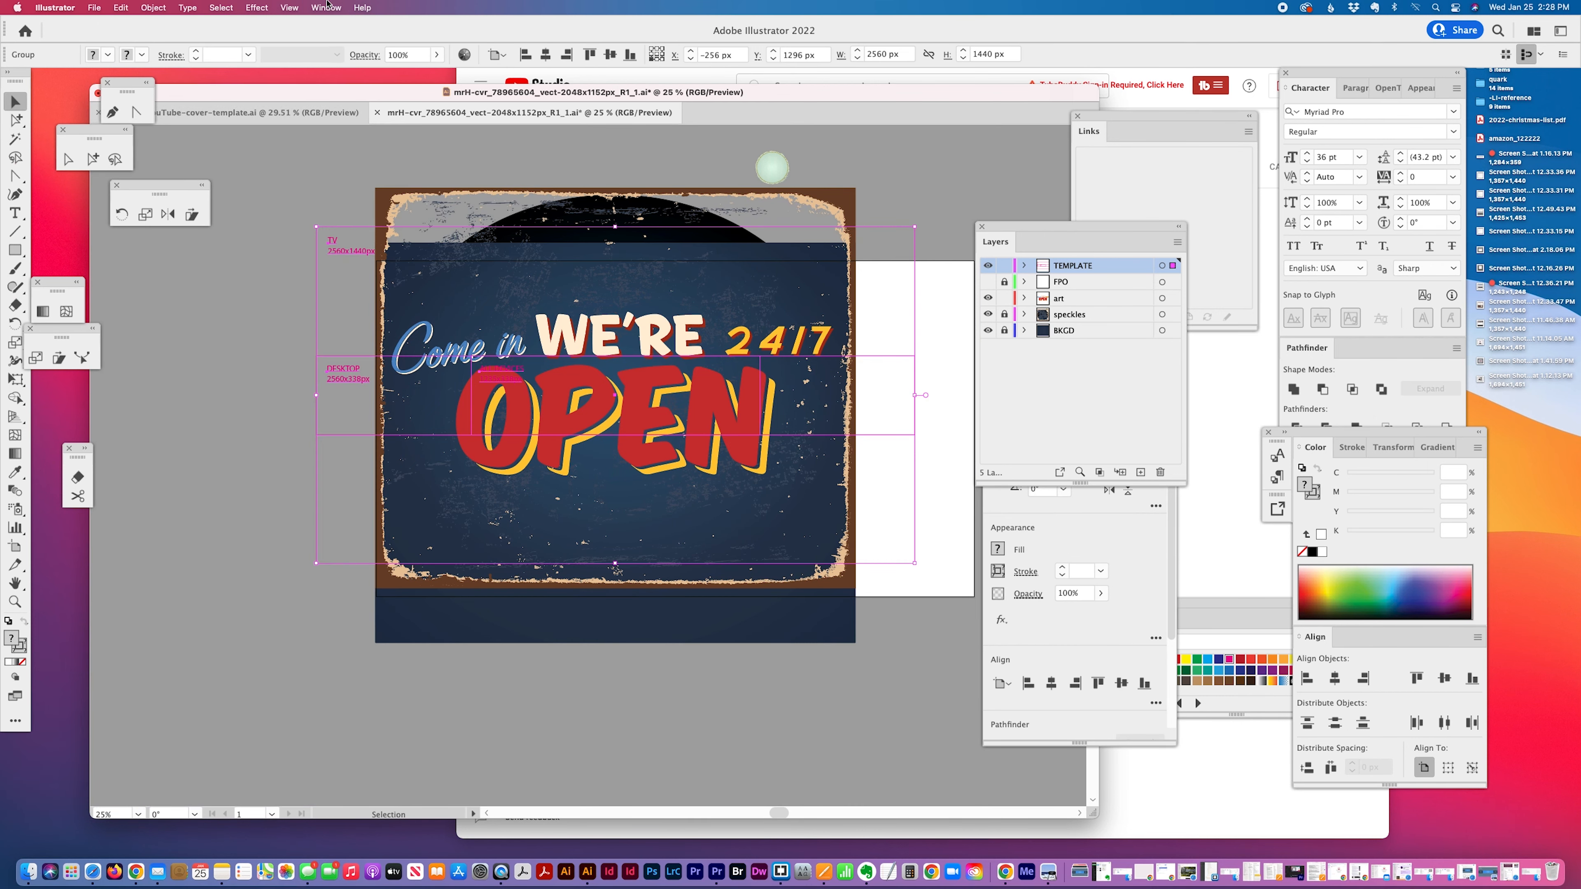
- Centre the template group horizontally and vertically on the resized artboard and lock the TEMPLATE layer
{"action": "left_click", "coordinate": [545, 55]}
{"action": "left_click", "coordinate": [610, 54]}
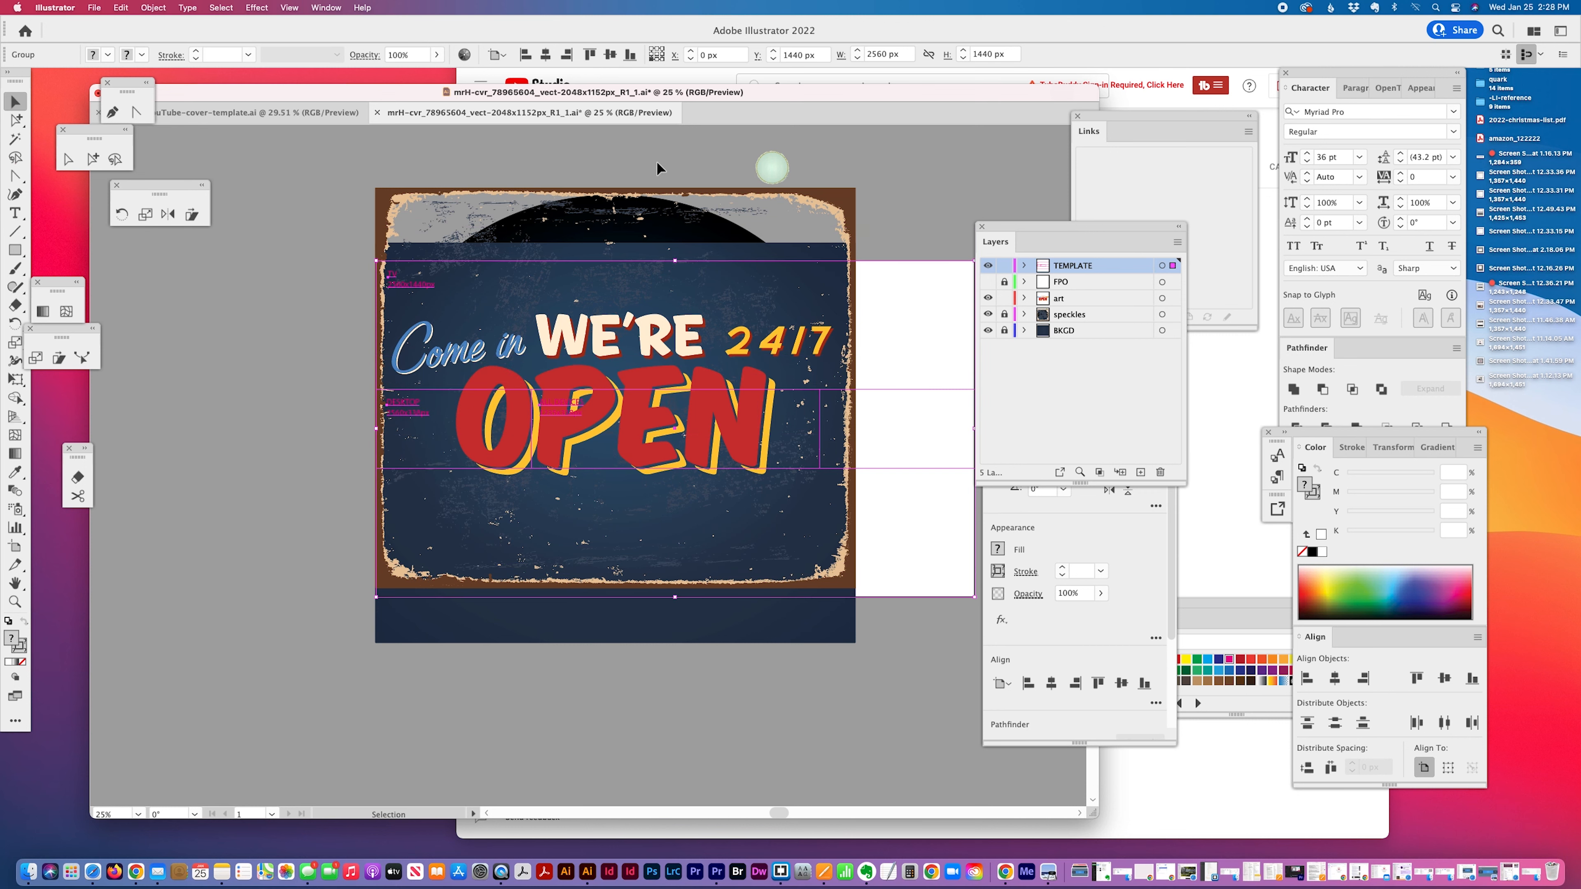
{"action": "scroll", "coordinate": [673, 401], "scroll_direction": "right", "scroll_amount": 3}
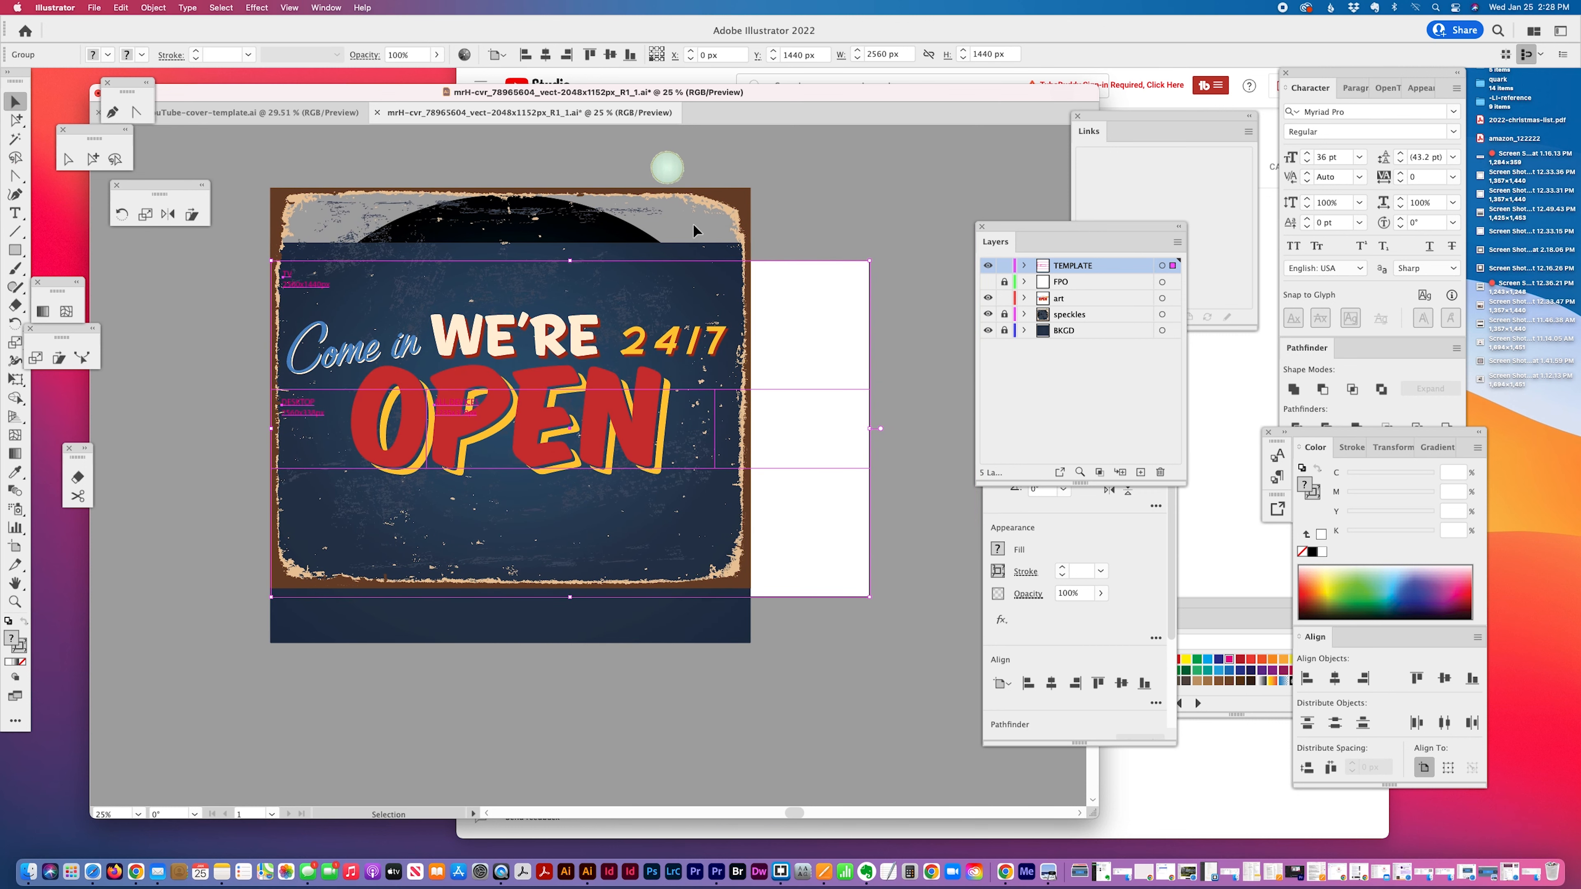
{"action": "left_click", "coordinate": [1003, 265]}
- Unlock the speckles and BKGD layers, scale all the banner artwork up to about 2629 px wide and position it over the artboard
{"action": "left_click", "coordinate": [1004, 313]}
{"action": "left_click", "coordinate": [1004, 331]}
{"action": "key", "text": "super+a"}
{"action": "left_click_drag", "start_coordinate": [750, 643], "coordinate": [885, 780]}
{"action": "left_click_drag", "start_coordinate": [546, 737], "coordinate": [542, 750]}
{"action": "left_click_drag", "start_coordinate": [578, 684], "coordinate": [568, 608]}
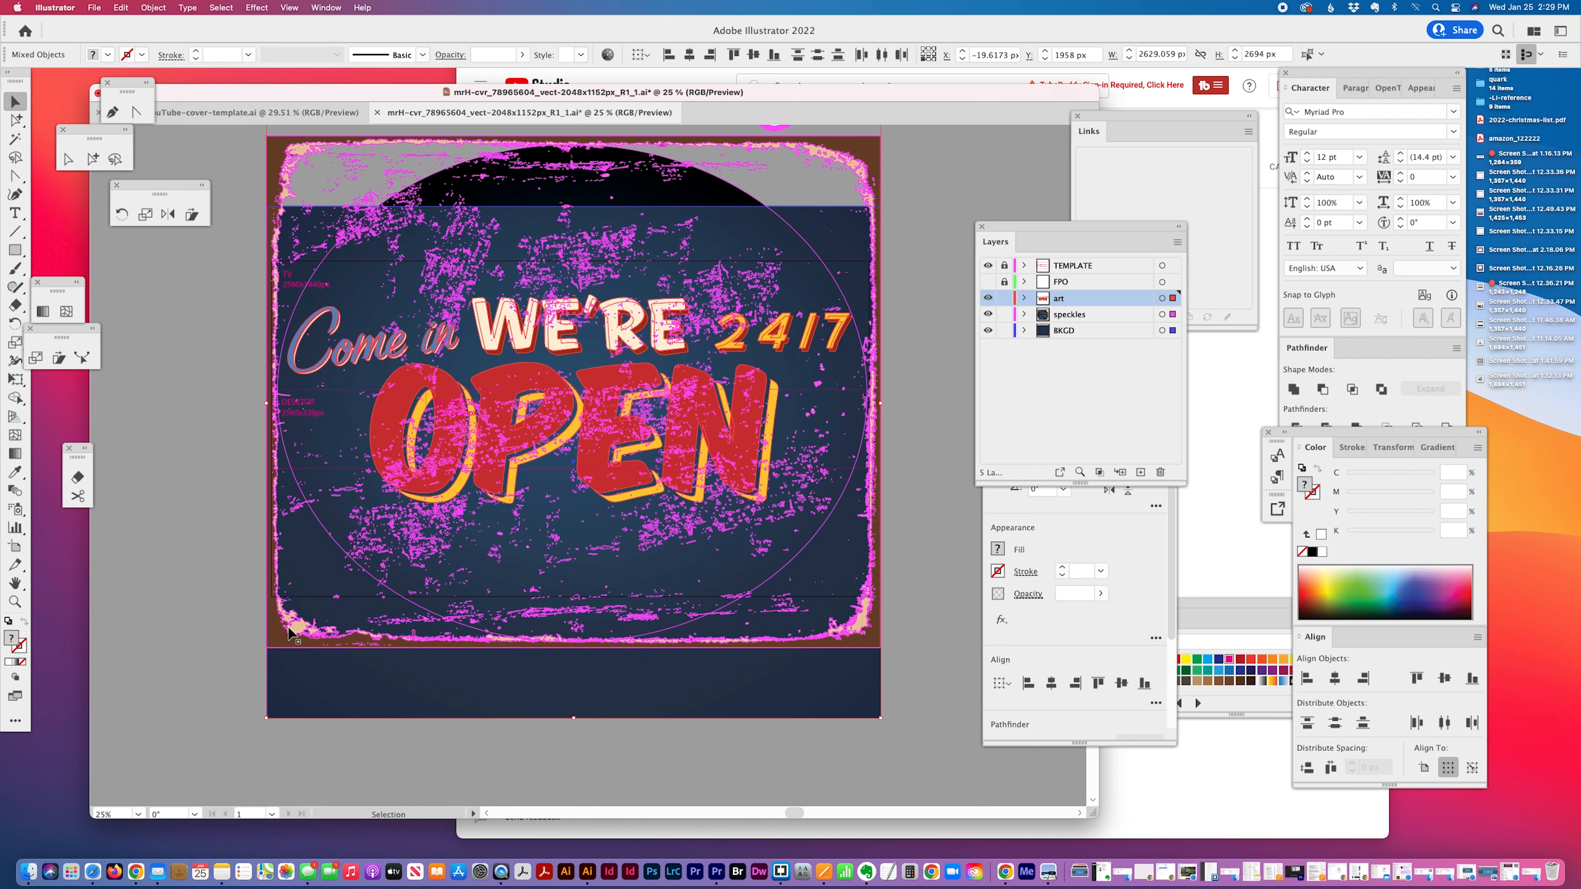
{"action": "left_click_drag", "start_coordinate": [289, 632], "coordinate": [359, 637]}
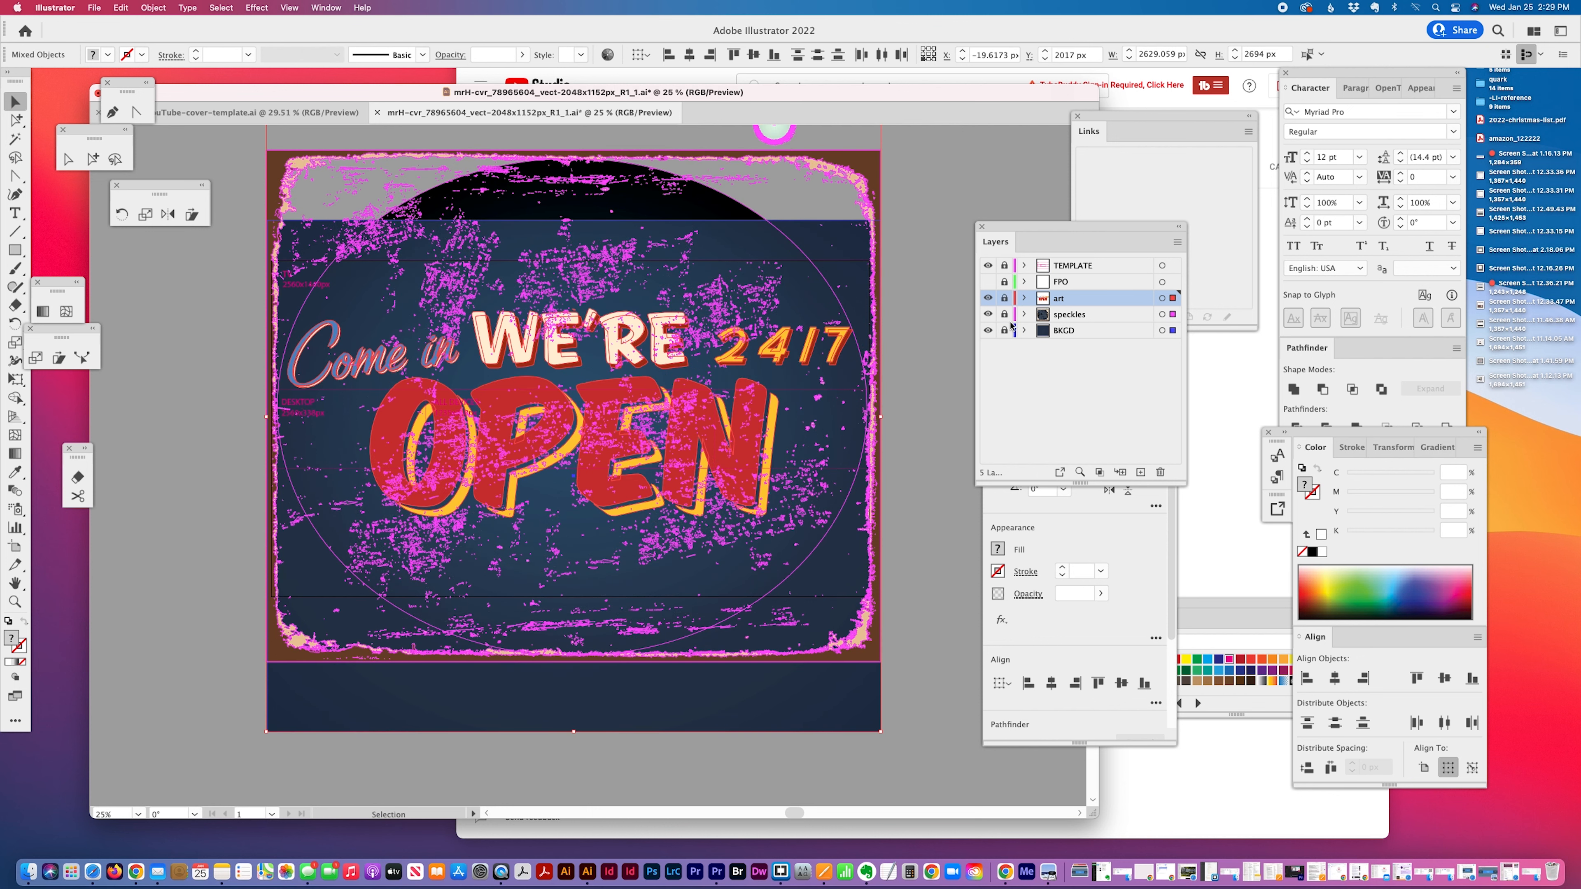
- Lock the art, speckles and BKGD layers and unlock the TEMPLATE layer
{"action": "left_click_drag", "start_coordinate": [1005, 298], "coordinate": [1004, 330]}
{"action": "left_click", "coordinate": [1005, 266]}
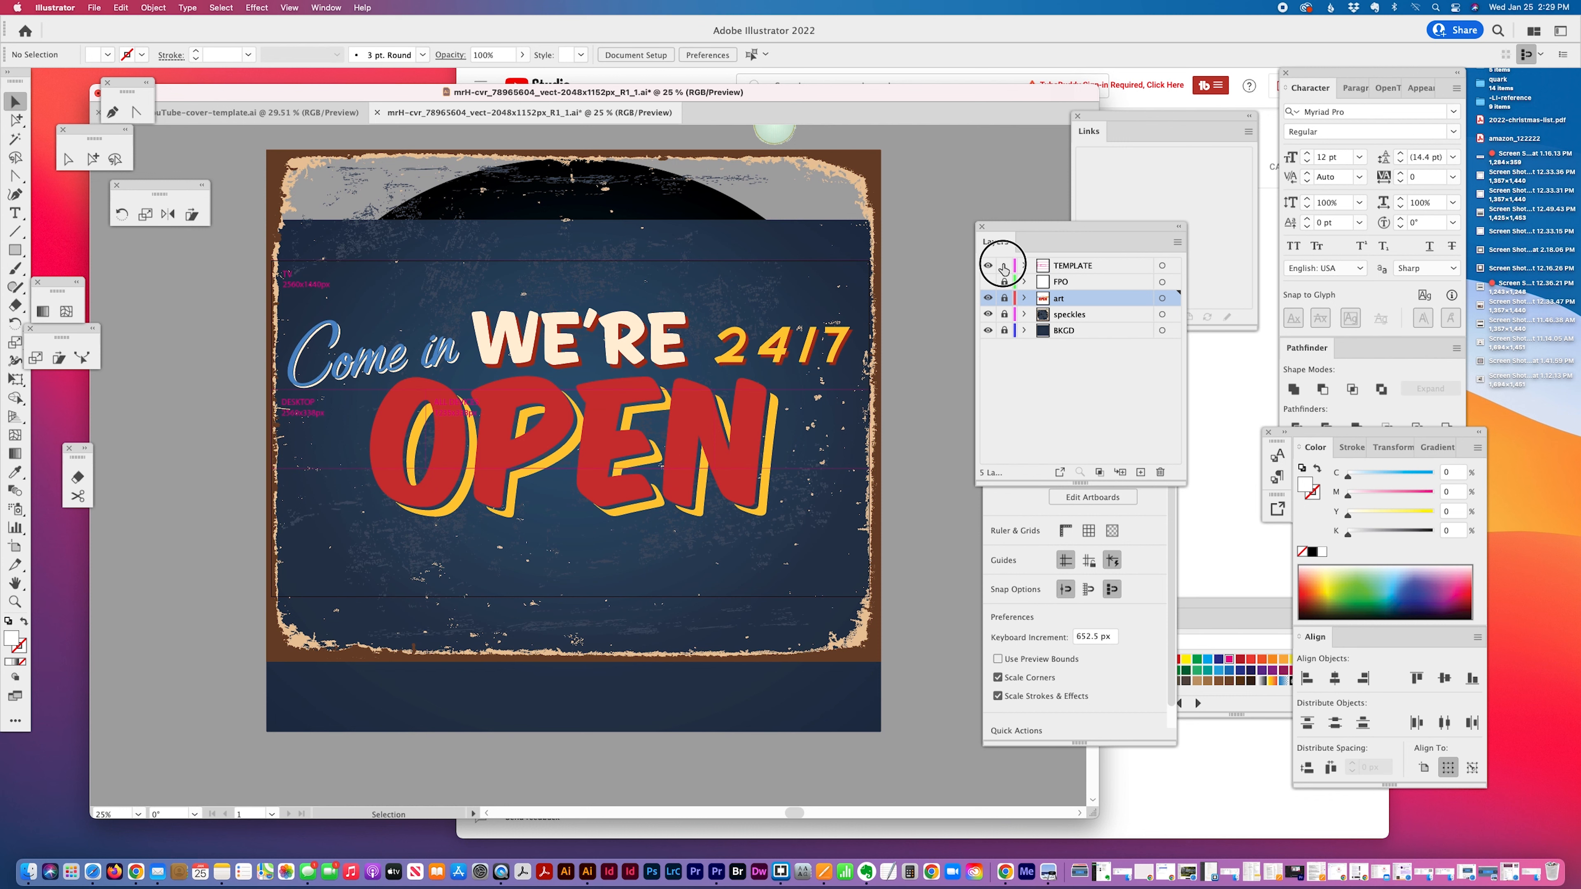
- Select the template's TV rectangle and all outlines with the same stroke color, and recolor their strokes white
{"action": "left_click", "coordinate": [329, 289]}
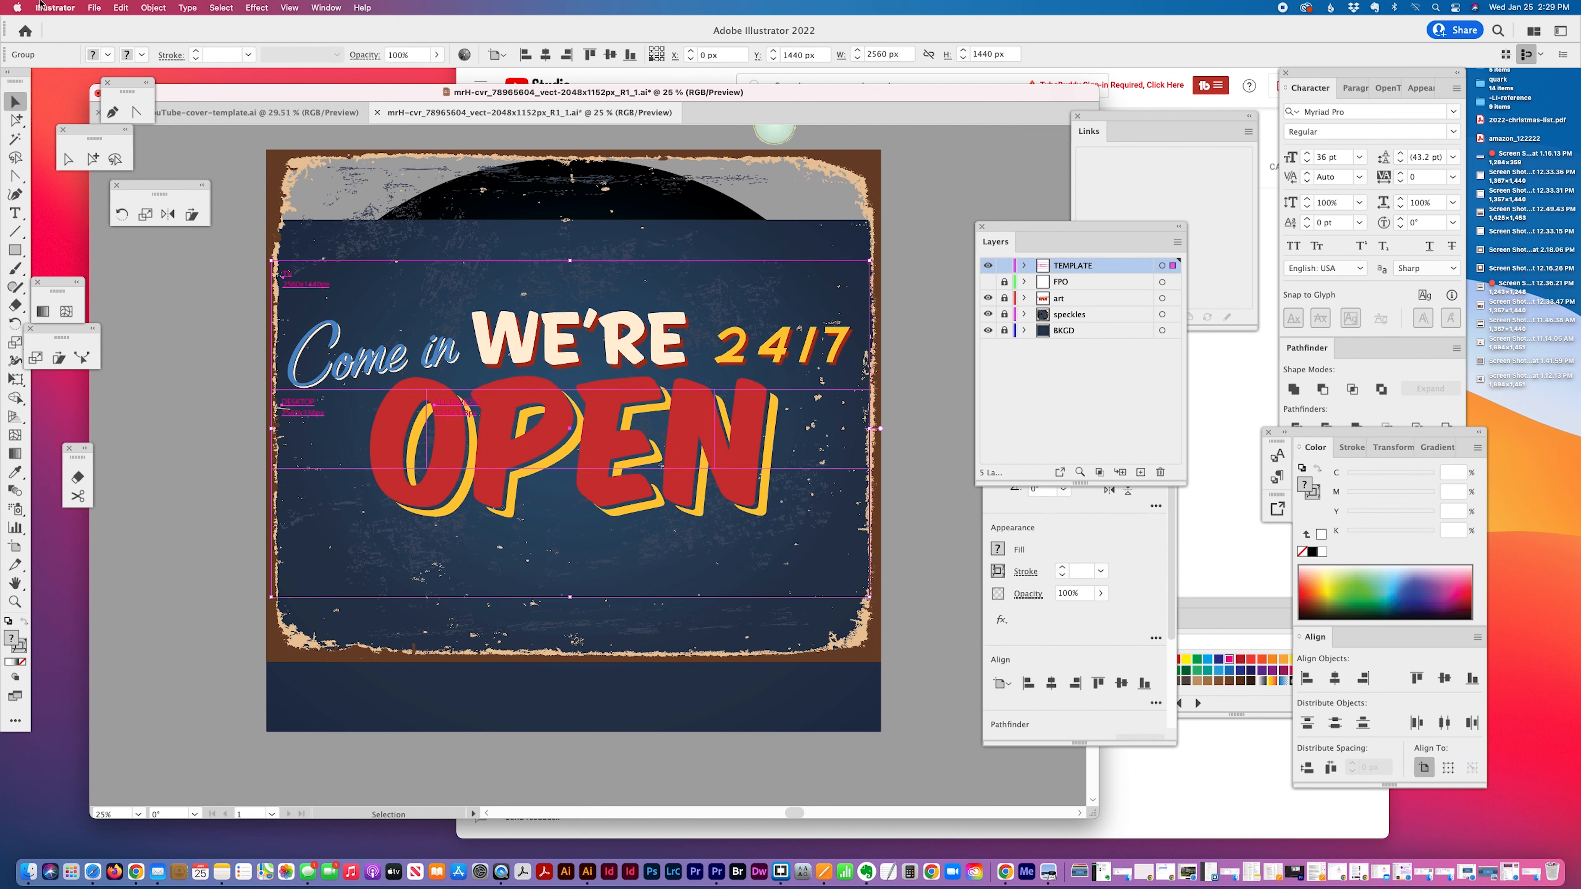
{"action": "left_click", "coordinate": [93, 159]}
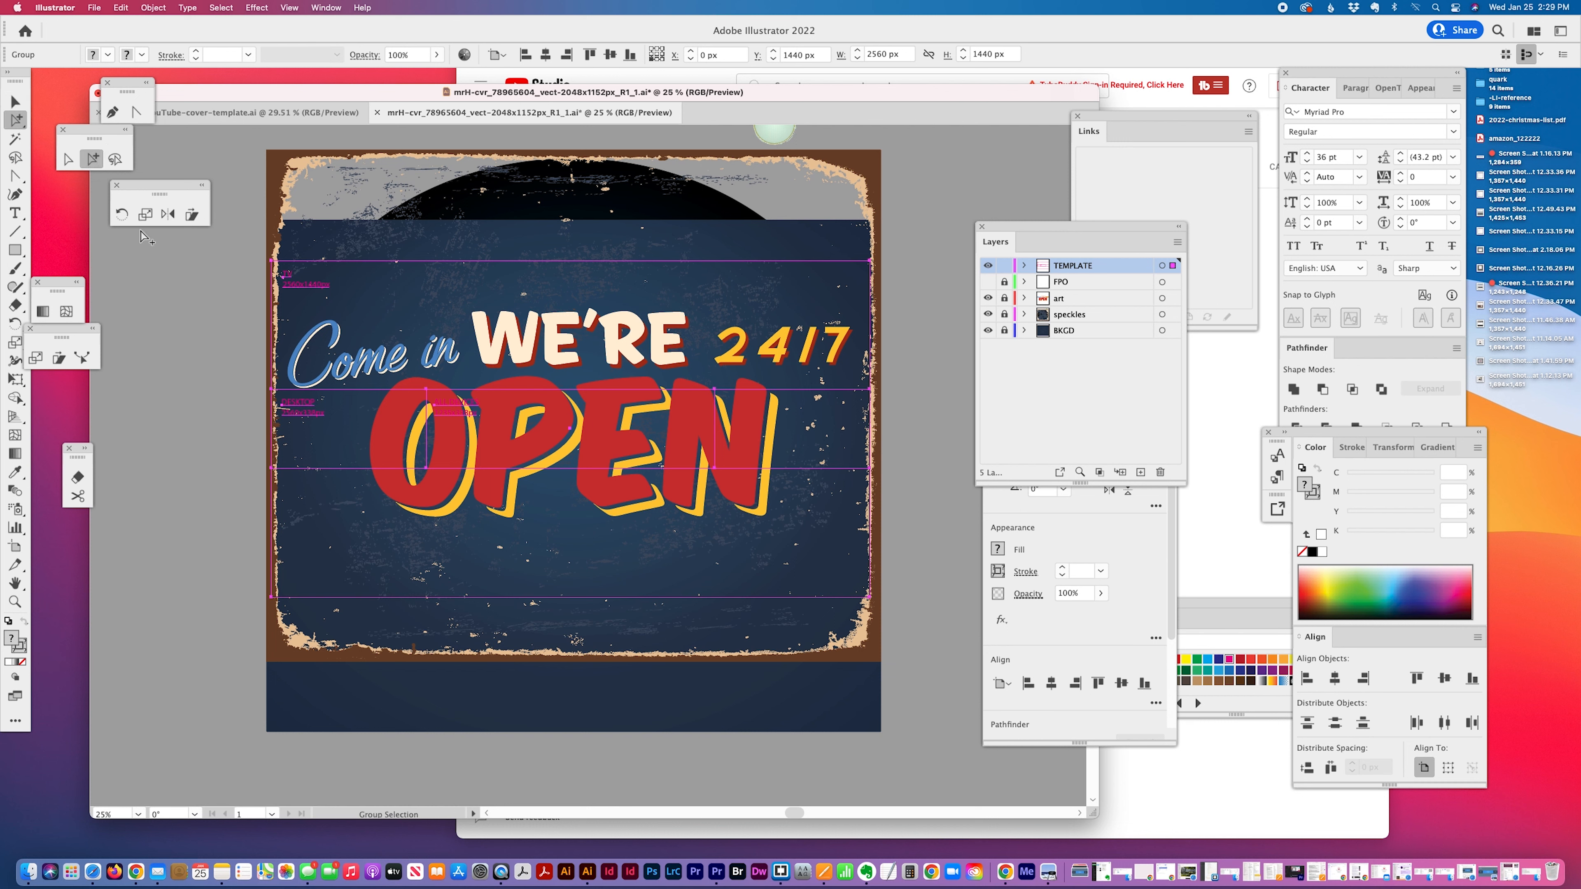
{"action": "left_click", "coordinate": [272, 269]}
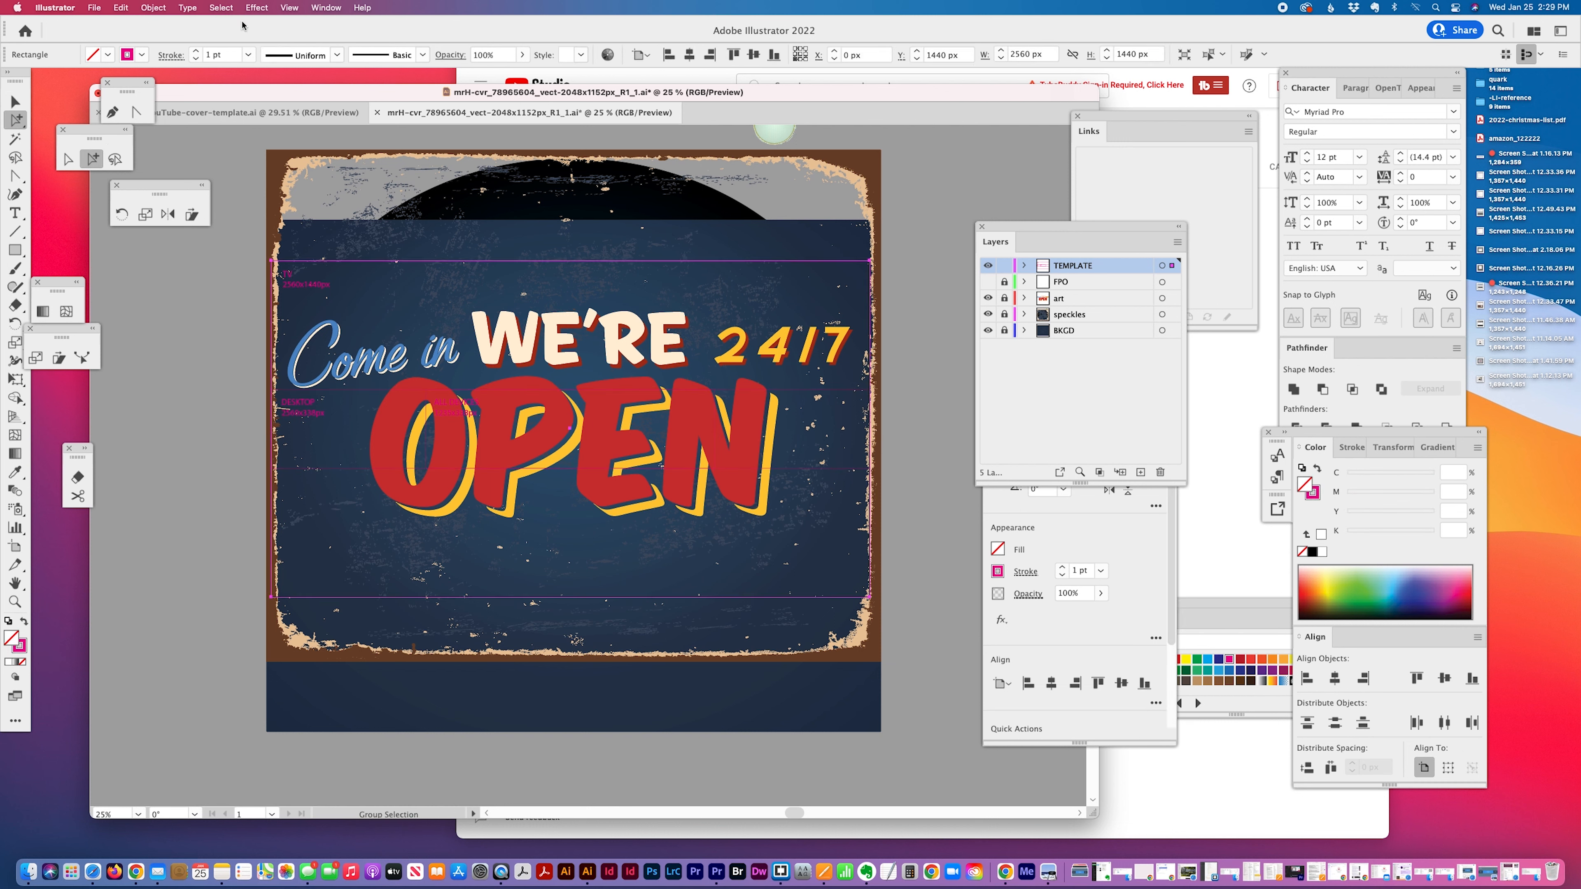
{"action": "left_click", "coordinate": [221, 9]}
{"action": "mouse_move", "coordinate": [268, 134]}
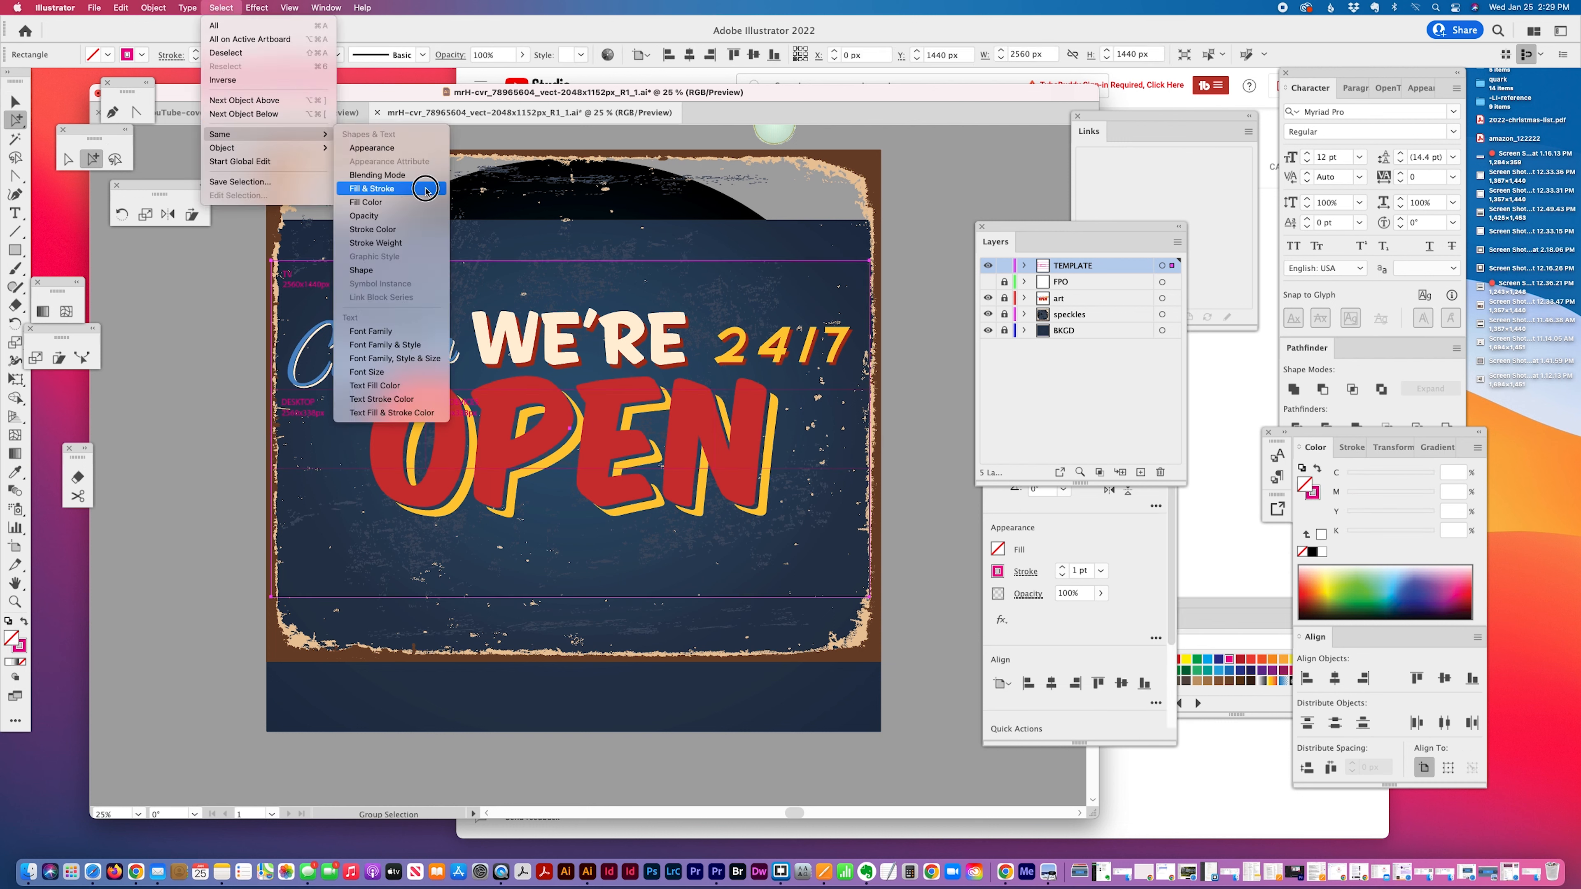
{"action": "left_click", "coordinate": [374, 229]}
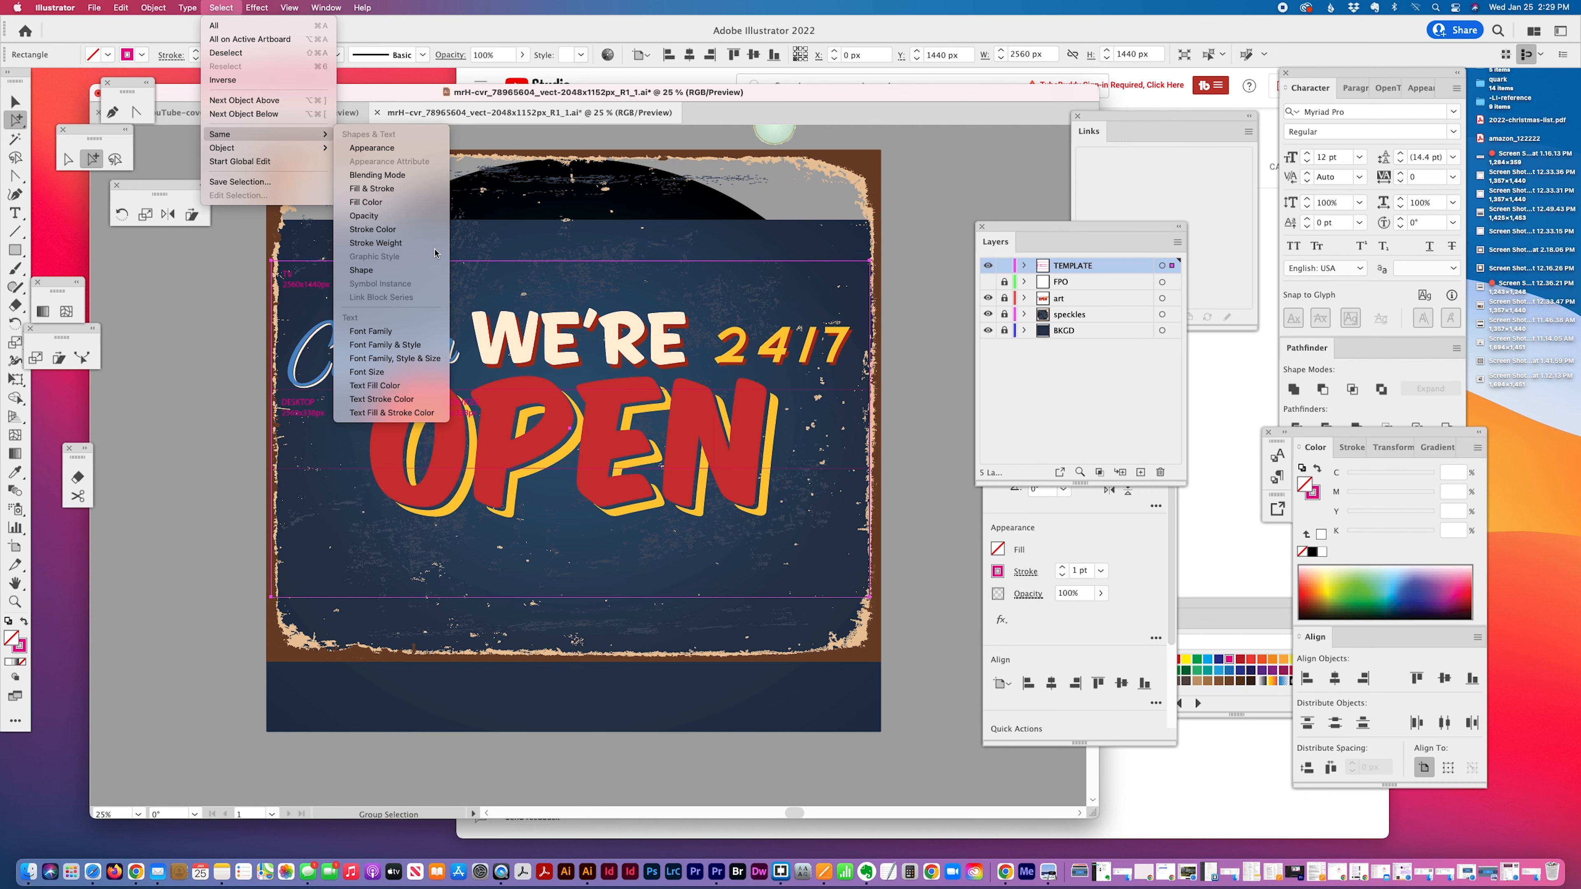
{"action": "left_click", "coordinate": [1213, 605]}
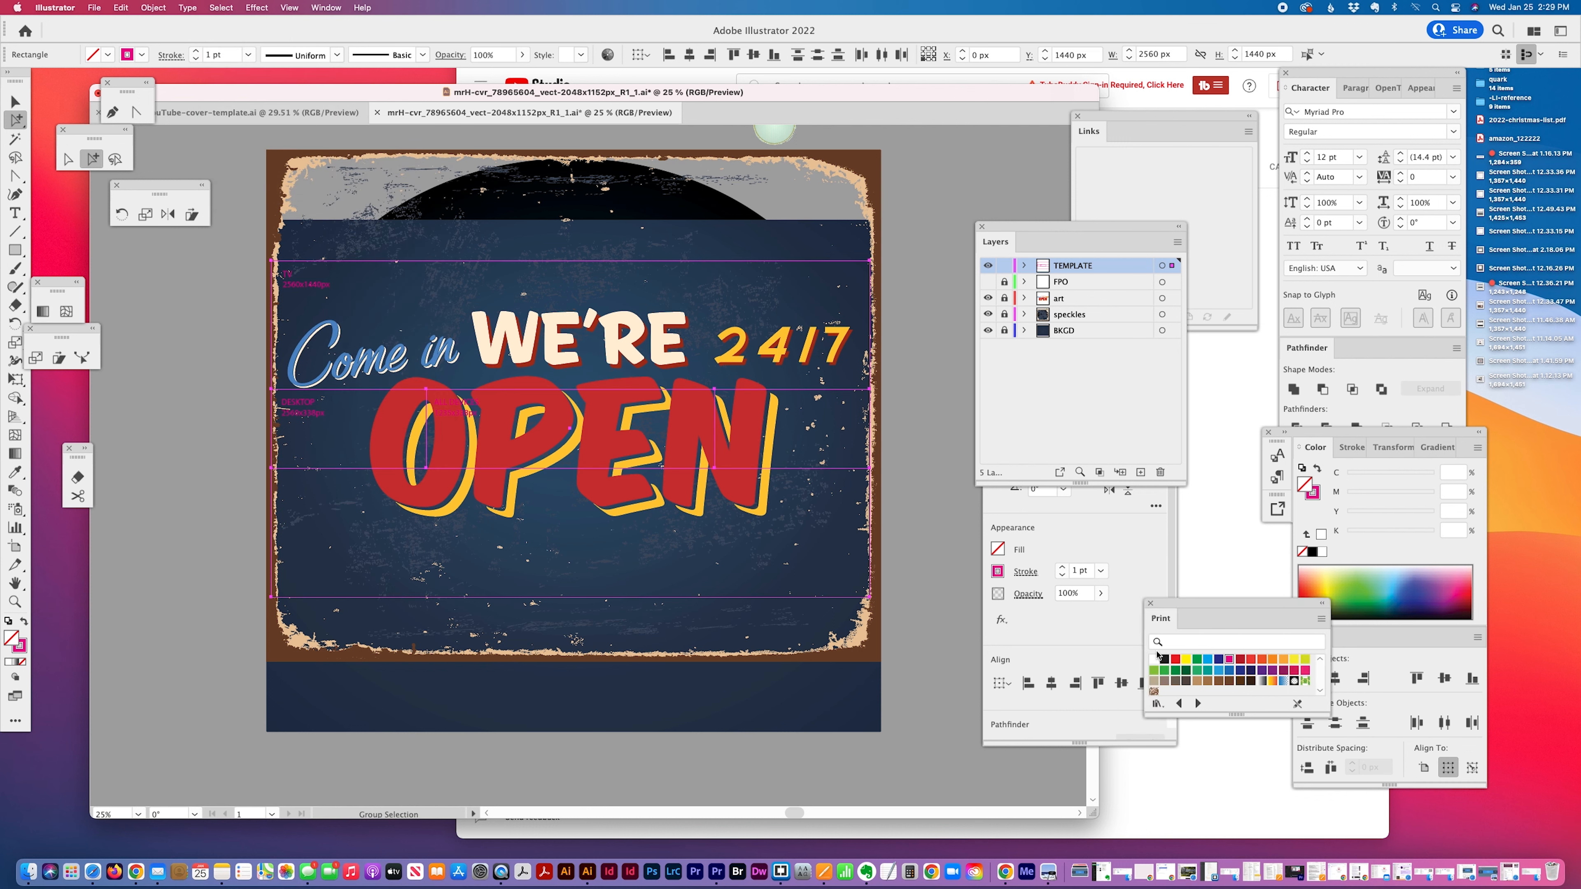
{"action": "left_click", "coordinate": [1155, 661]}
{"action": "key", "text": "super+z"}
{"action": "left_click", "coordinate": [19, 646]}
{"action": "left_click", "coordinate": [1156, 662]}
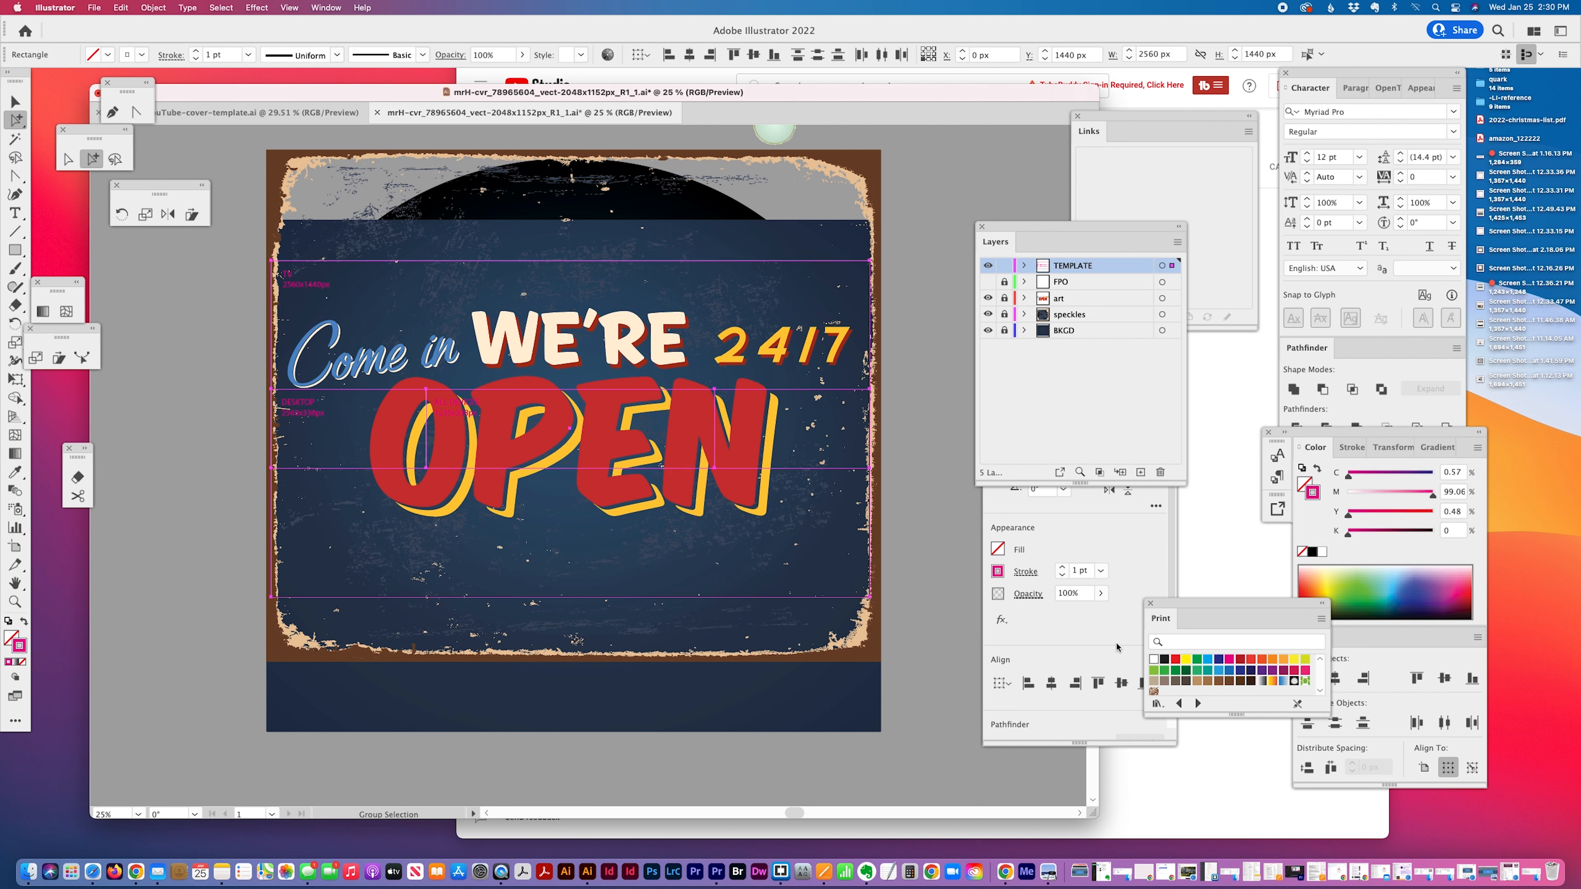
{"action": "left_click", "coordinate": [207, 396]}
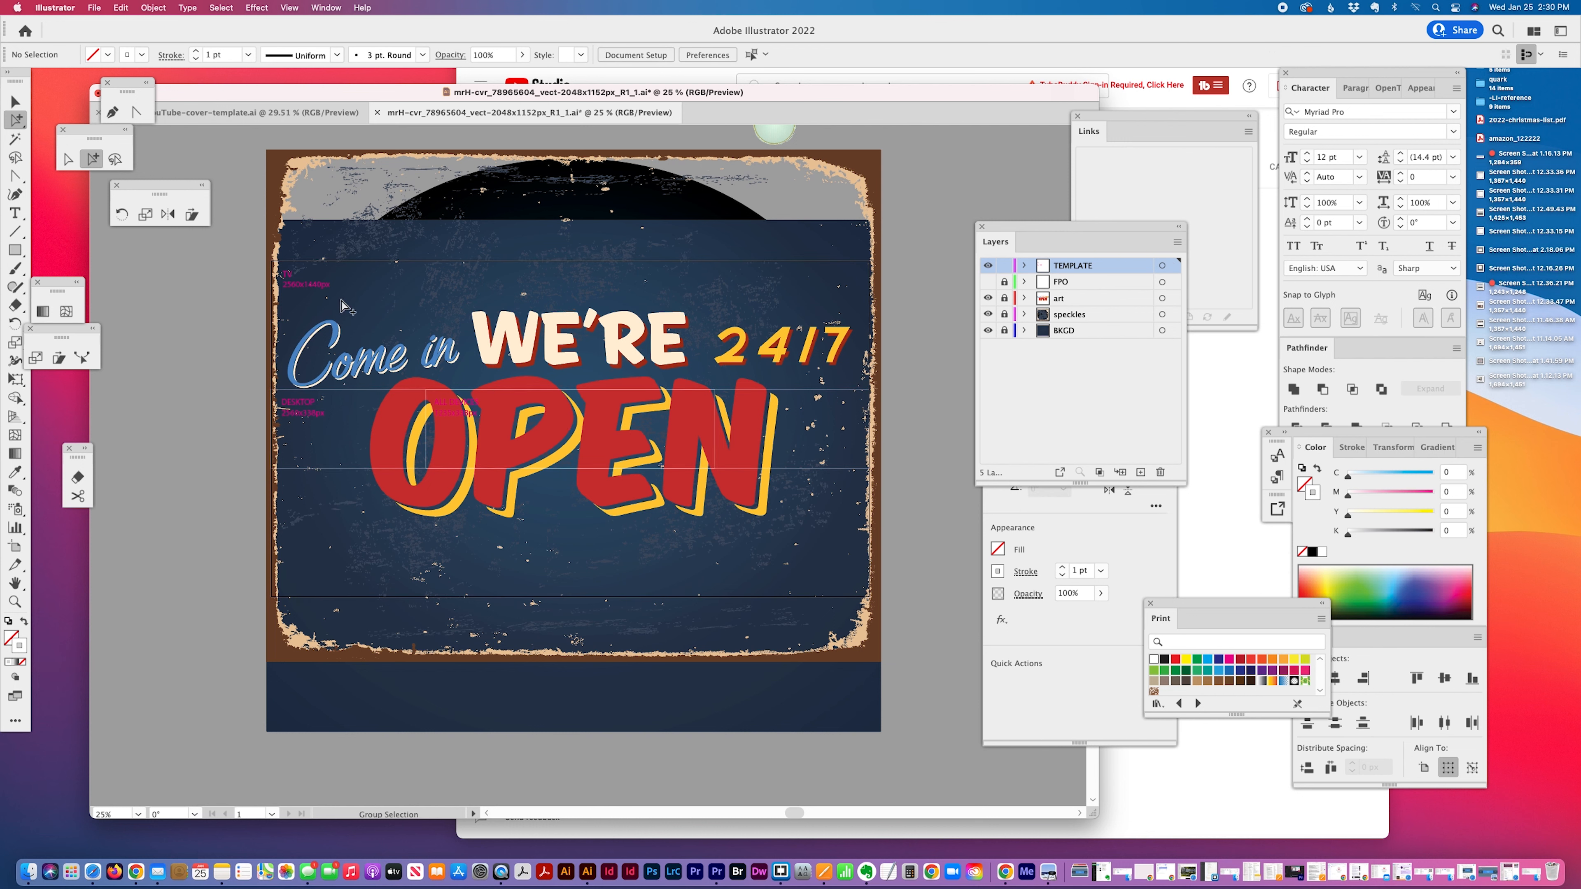
- Select all the template's text labels by their shared fill color, recolor them white and lock the TEMPLATE layer
{"action": "left_click", "coordinate": [314, 286]}
{"action": "left_click", "coordinate": [216, 9]}
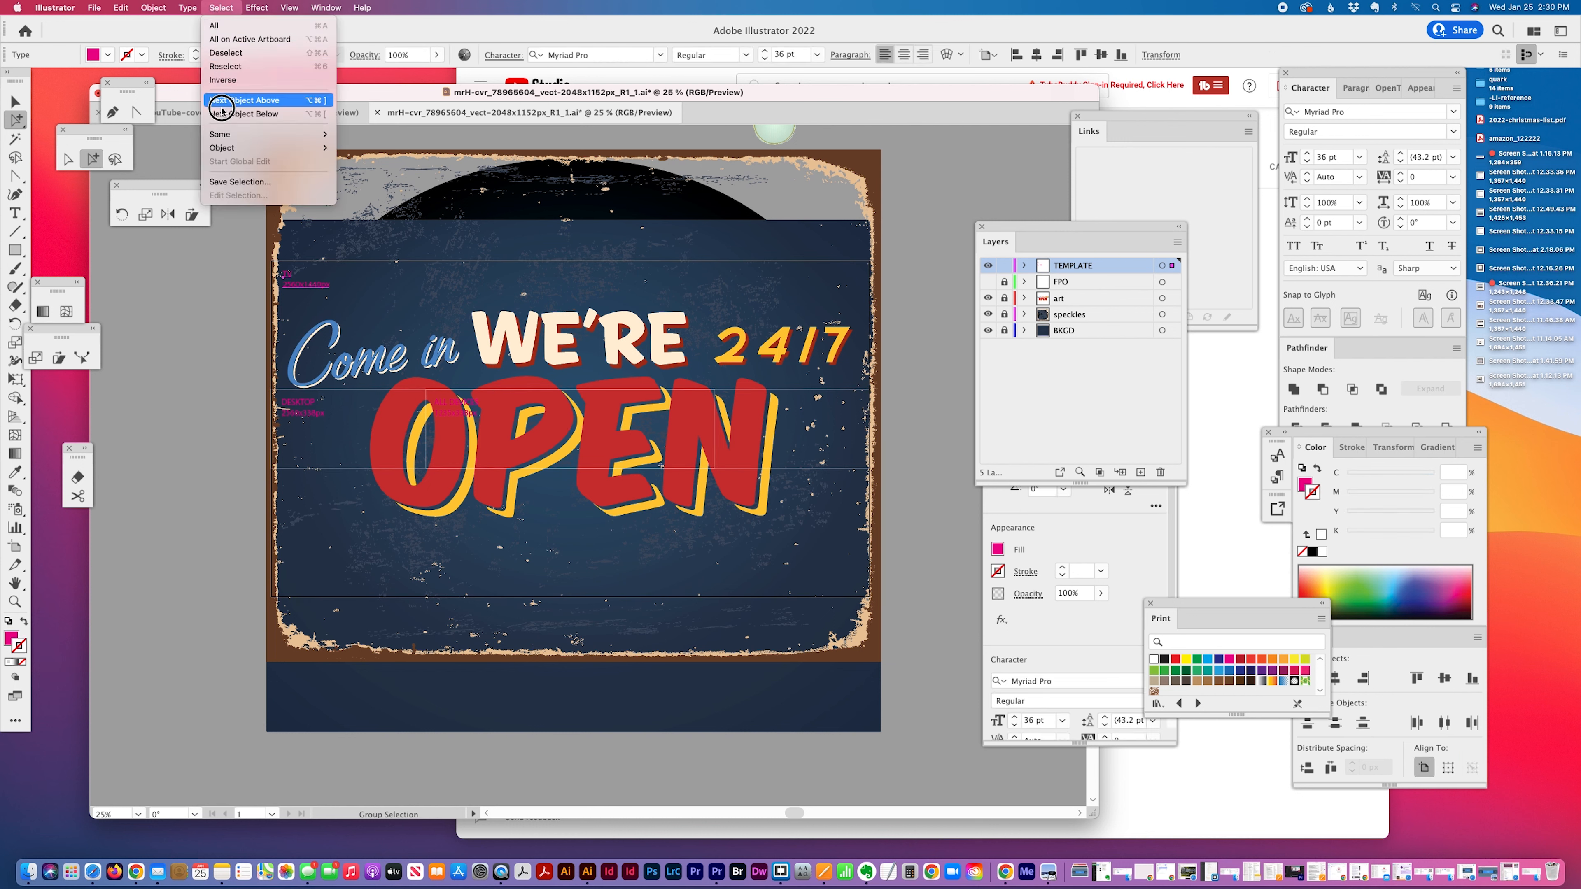
{"action": "mouse_move", "coordinate": [268, 134]}
{"action": "left_click", "coordinate": [431, 203]}
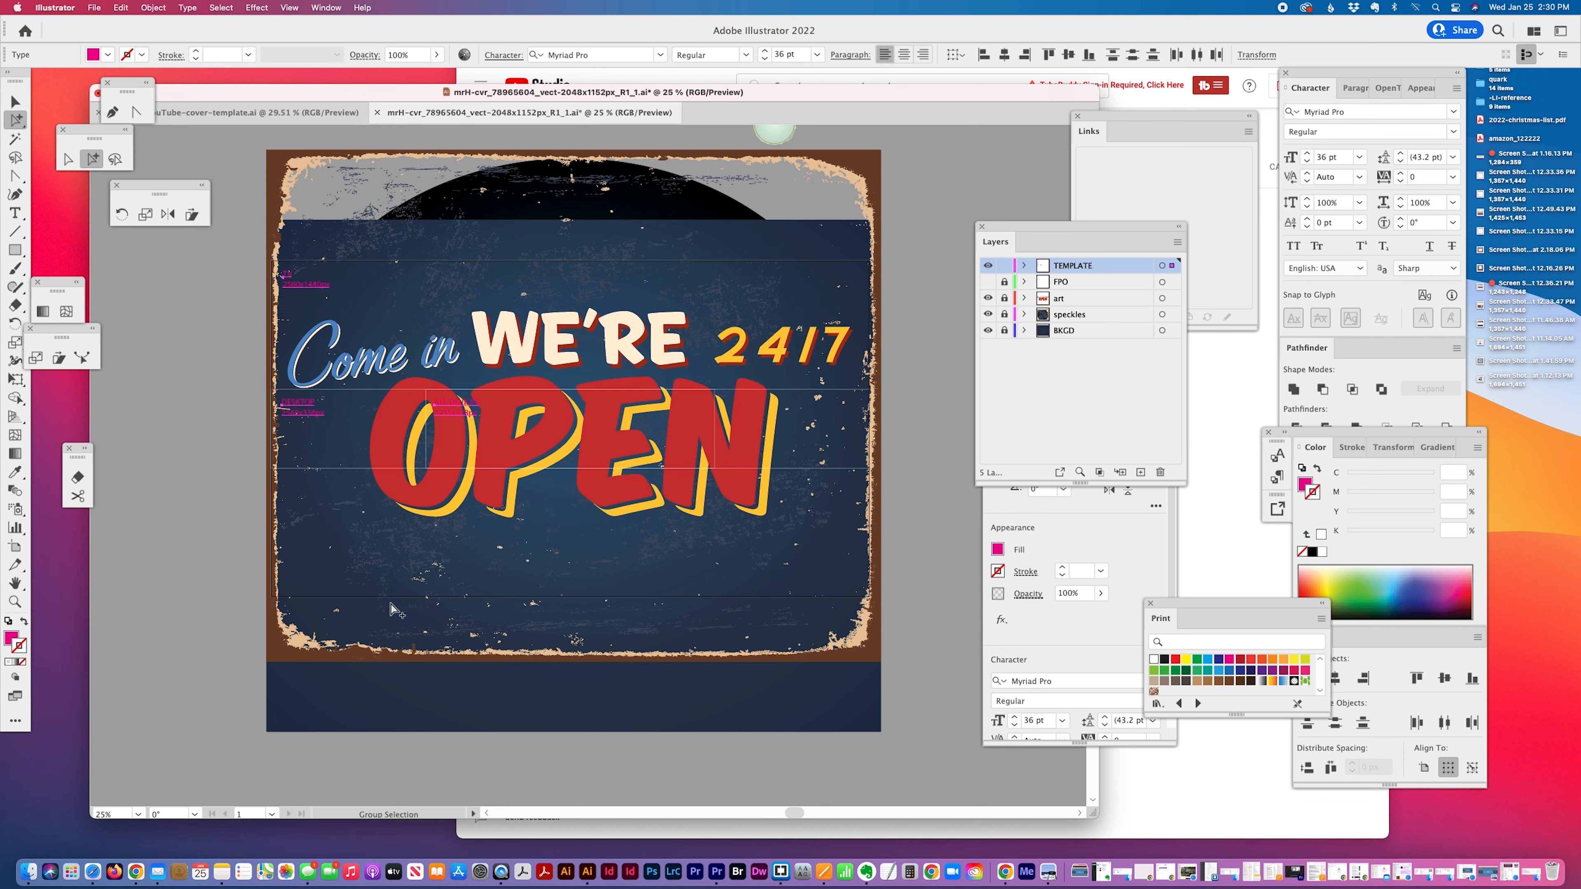
{"action": "left_click", "coordinate": [11, 638]}
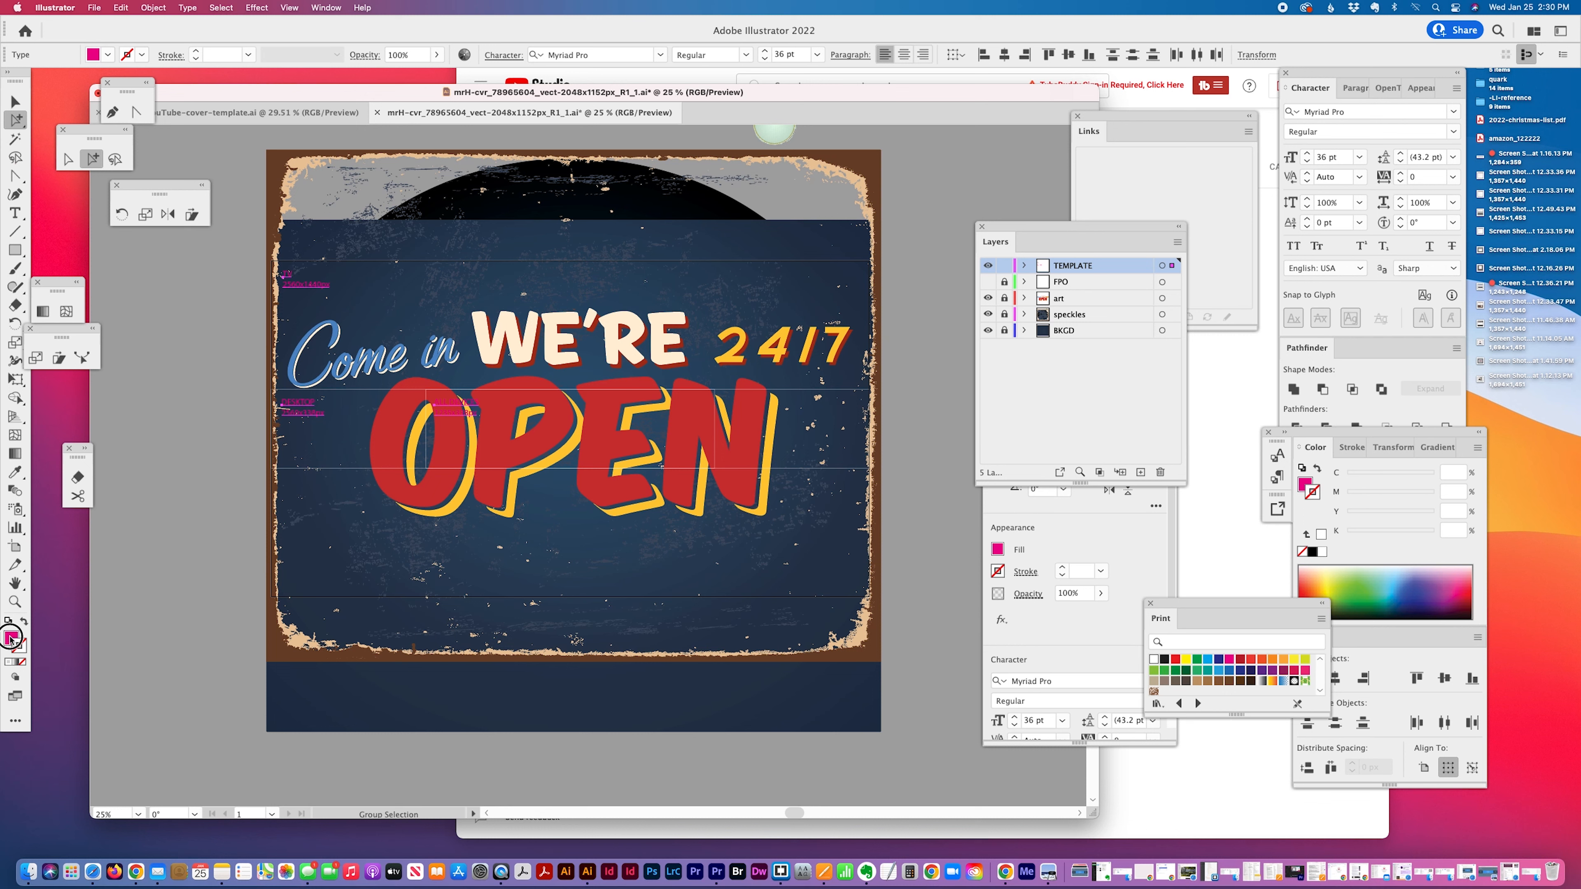
{"action": "left_click", "coordinate": [1157, 662]}
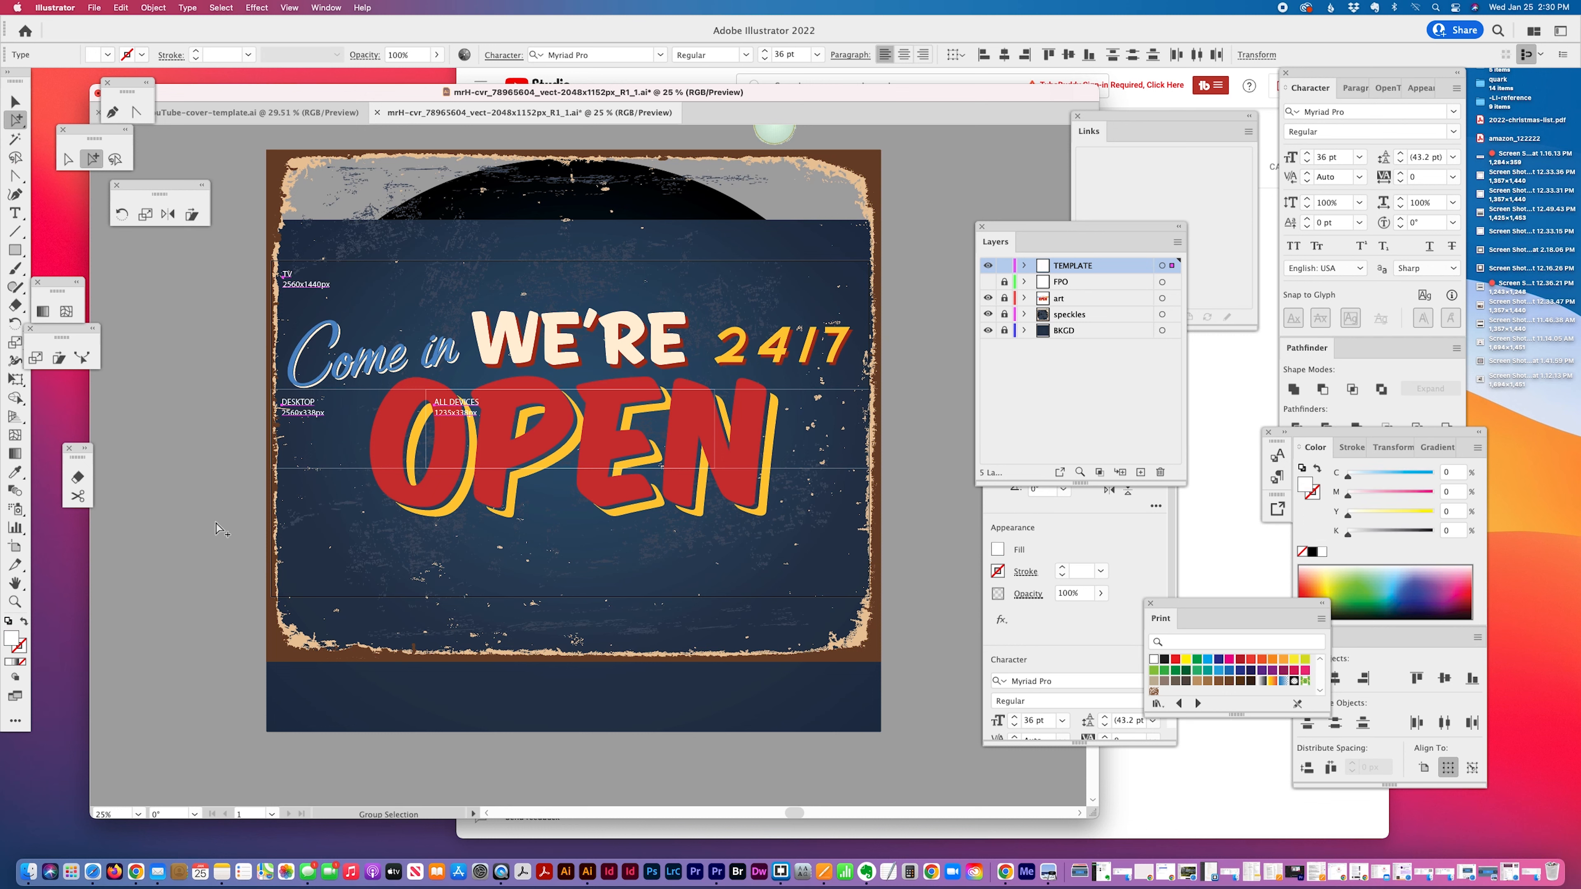
{"action": "left_click", "coordinate": [232, 529]}
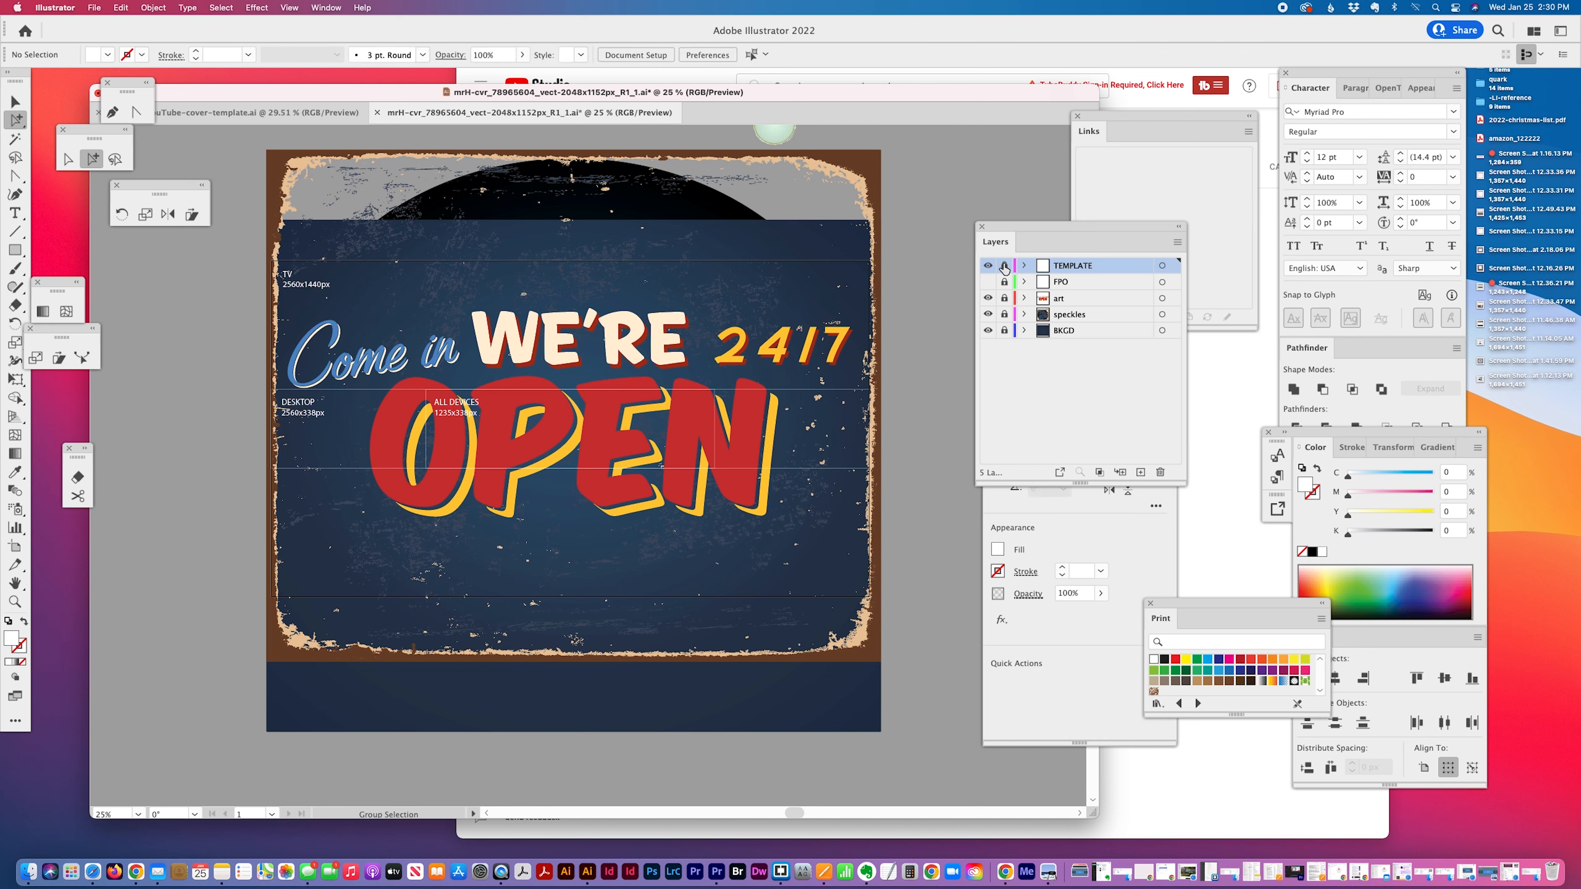
- Unlock the art layer and fit OPEN, about 905 px wide, and 24/7, about 284 px wide, side by side in the ALL DEVICES area
{"action": "left_click_drag", "start_coordinate": [1006, 299], "coordinate": [1004, 330]}
{"action": "left_click", "coordinate": [15, 100]}
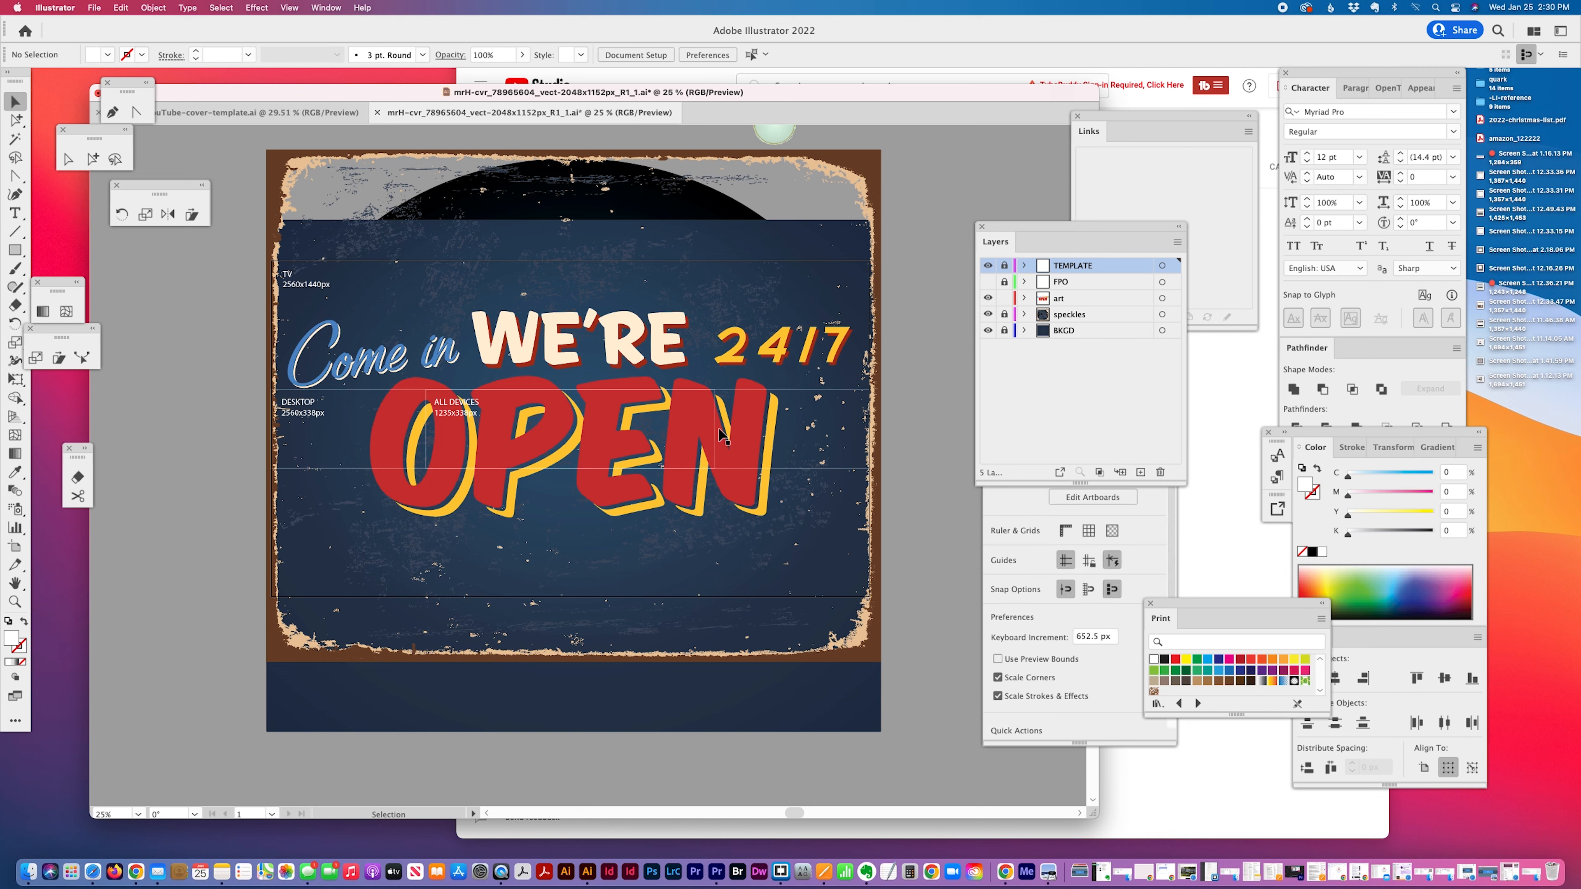
{"action": "left_click", "coordinate": [741, 436]}
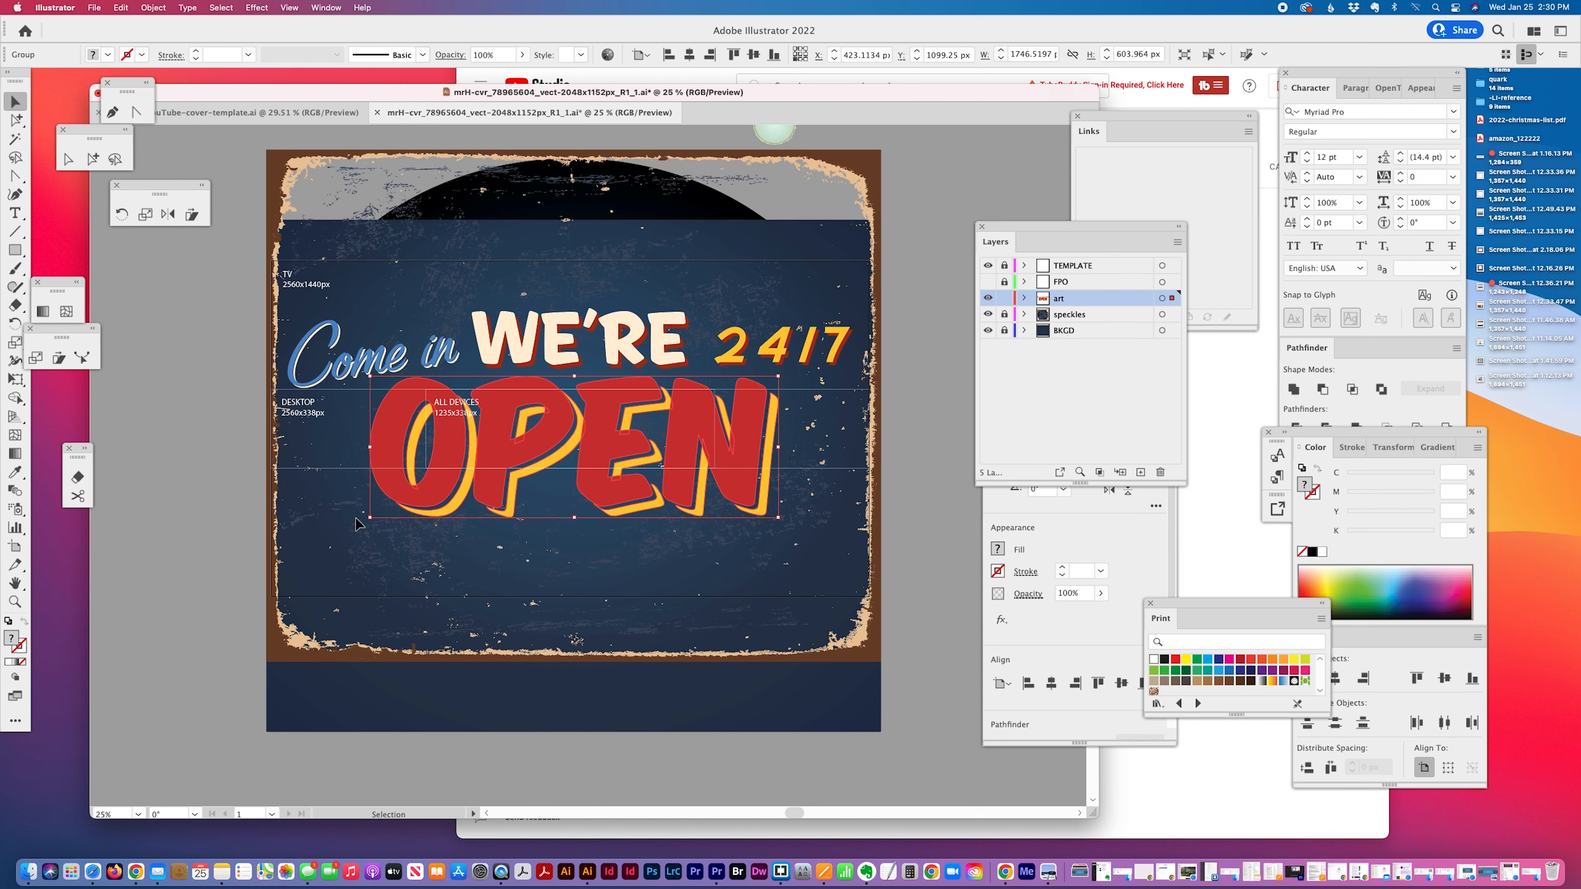
{"action": "left_click_drag", "start_coordinate": [370, 521], "coordinate": [451, 466]}
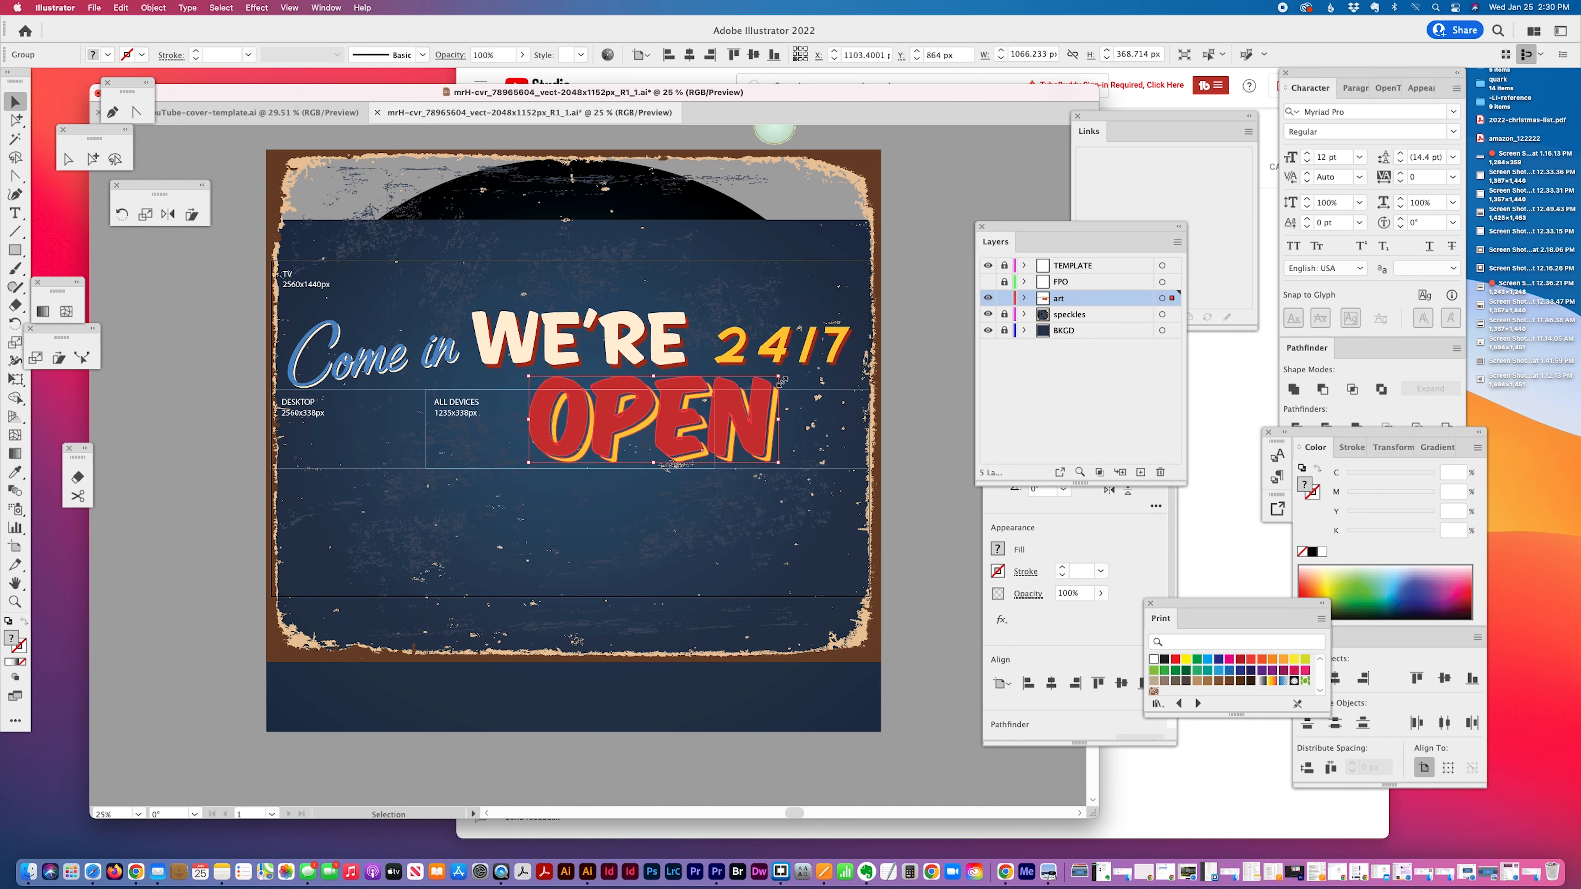
{"action": "left_click_drag", "start_coordinate": [783, 380], "coordinate": [635, 416]}
{"action": "left_click_drag", "start_coordinate": [743, 334], "coordinate": [672, 416]}
{"action": "left_click_drag", "start_coordinate": [784, 410], "coordinate": [690, 439]}
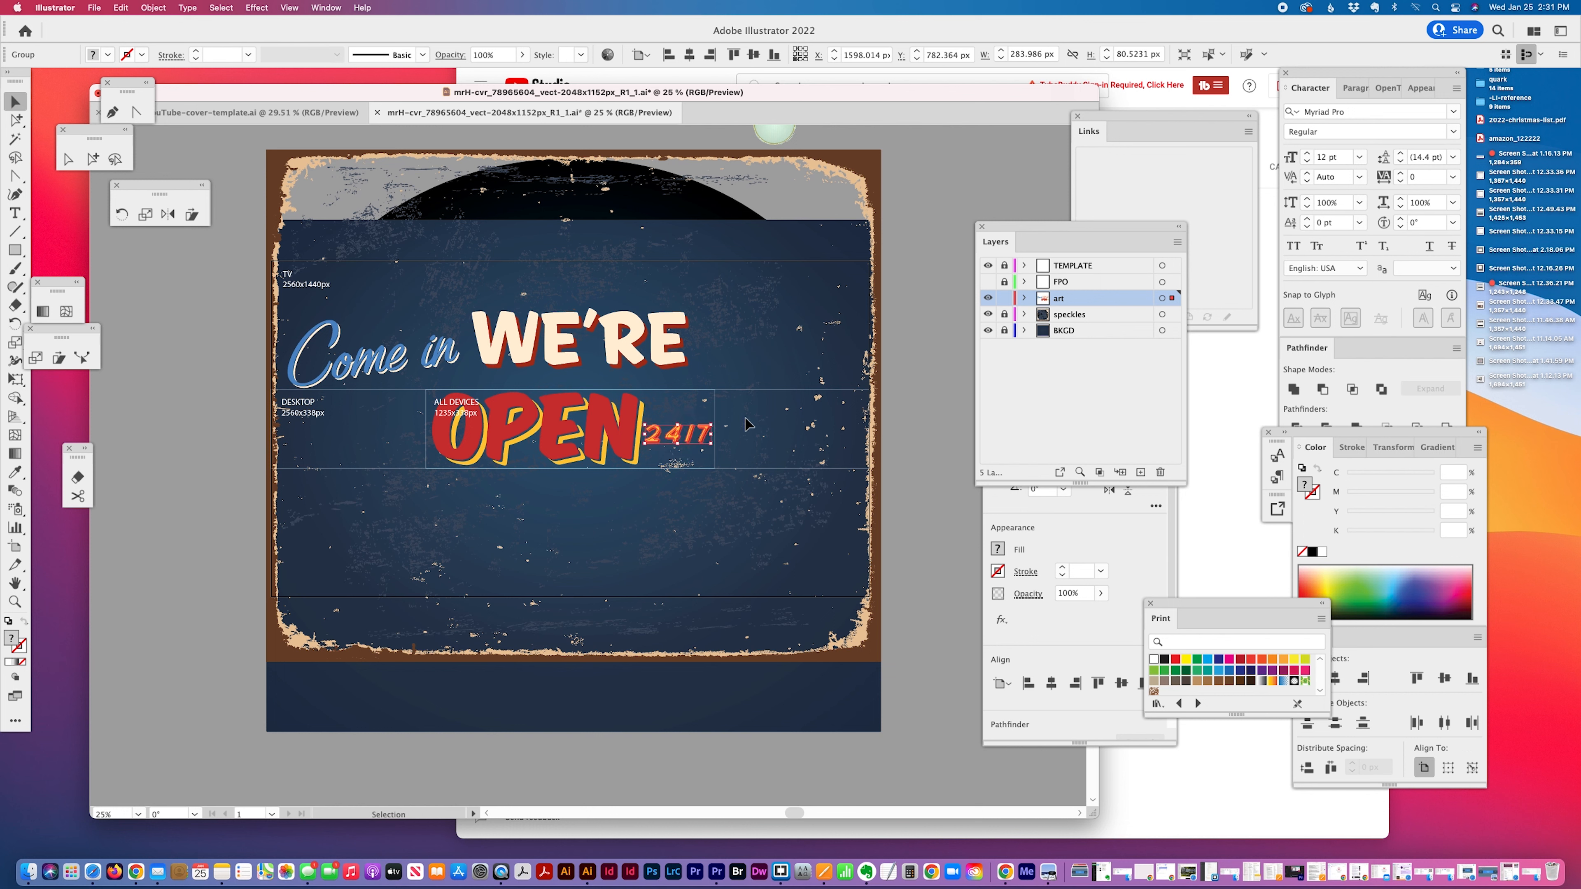
- Try shrinking "Come in" and "WE'RE" together to about 1343 px wide just above OPEN, and moving "Come in" lower
{"action": "left_click", "coordinate": [446, 369]}
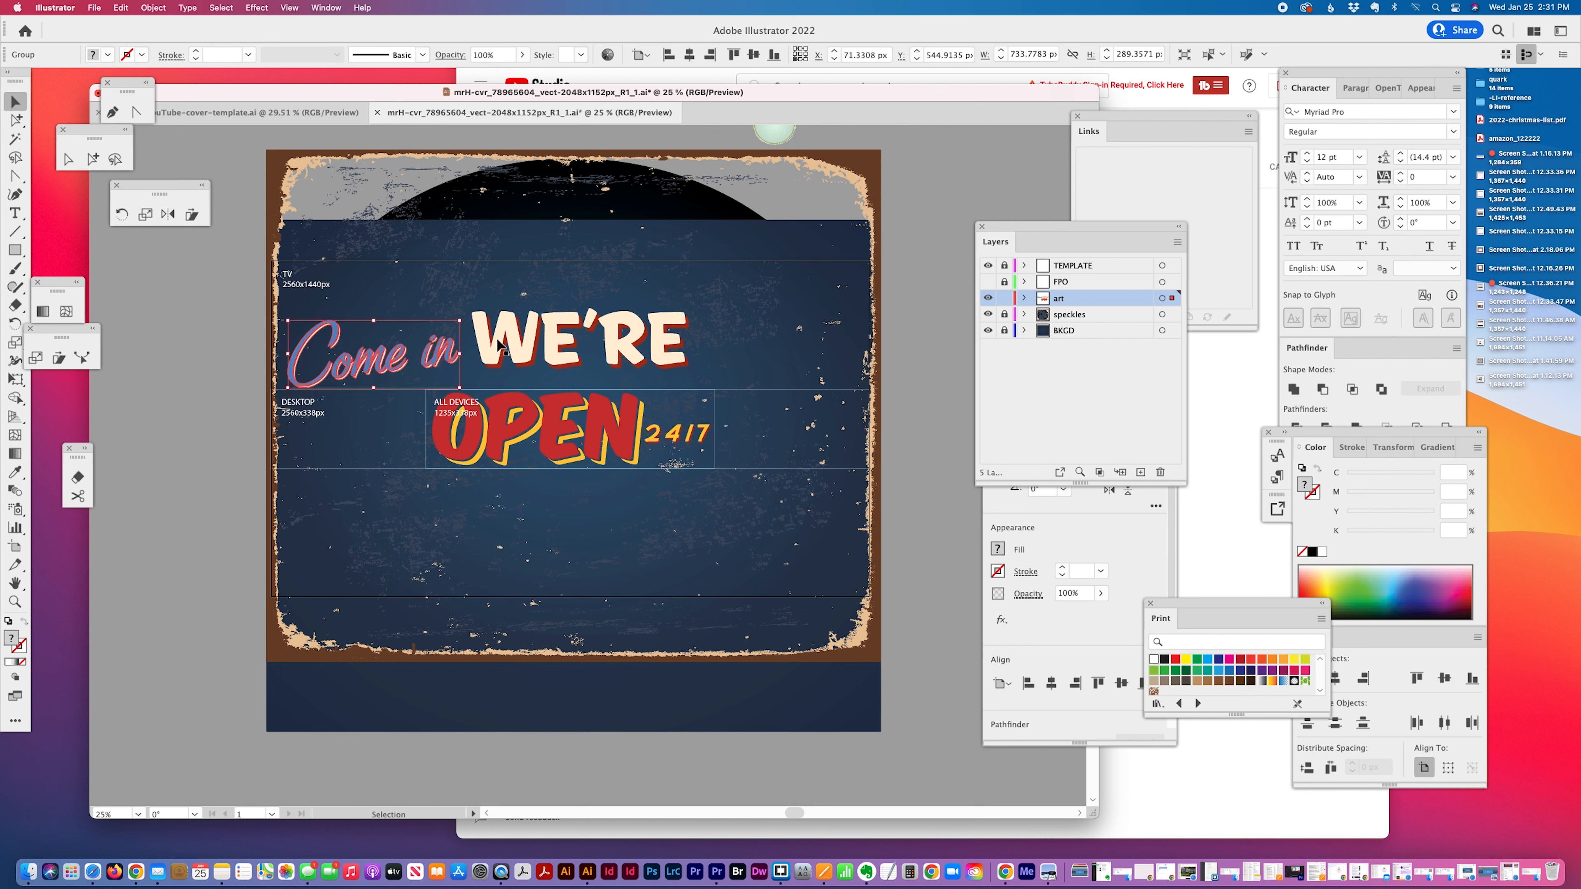
{"action": "left_click", "coordinate": [516, 349], "text": "shift"}
{"action": "left_click_drag", "start_coordinate": [520, 349], "coordinate": [530, 372]}
{"action": "left_click_drag", "start_coordinate": [692, 324], "coordinate": [601, 343]}
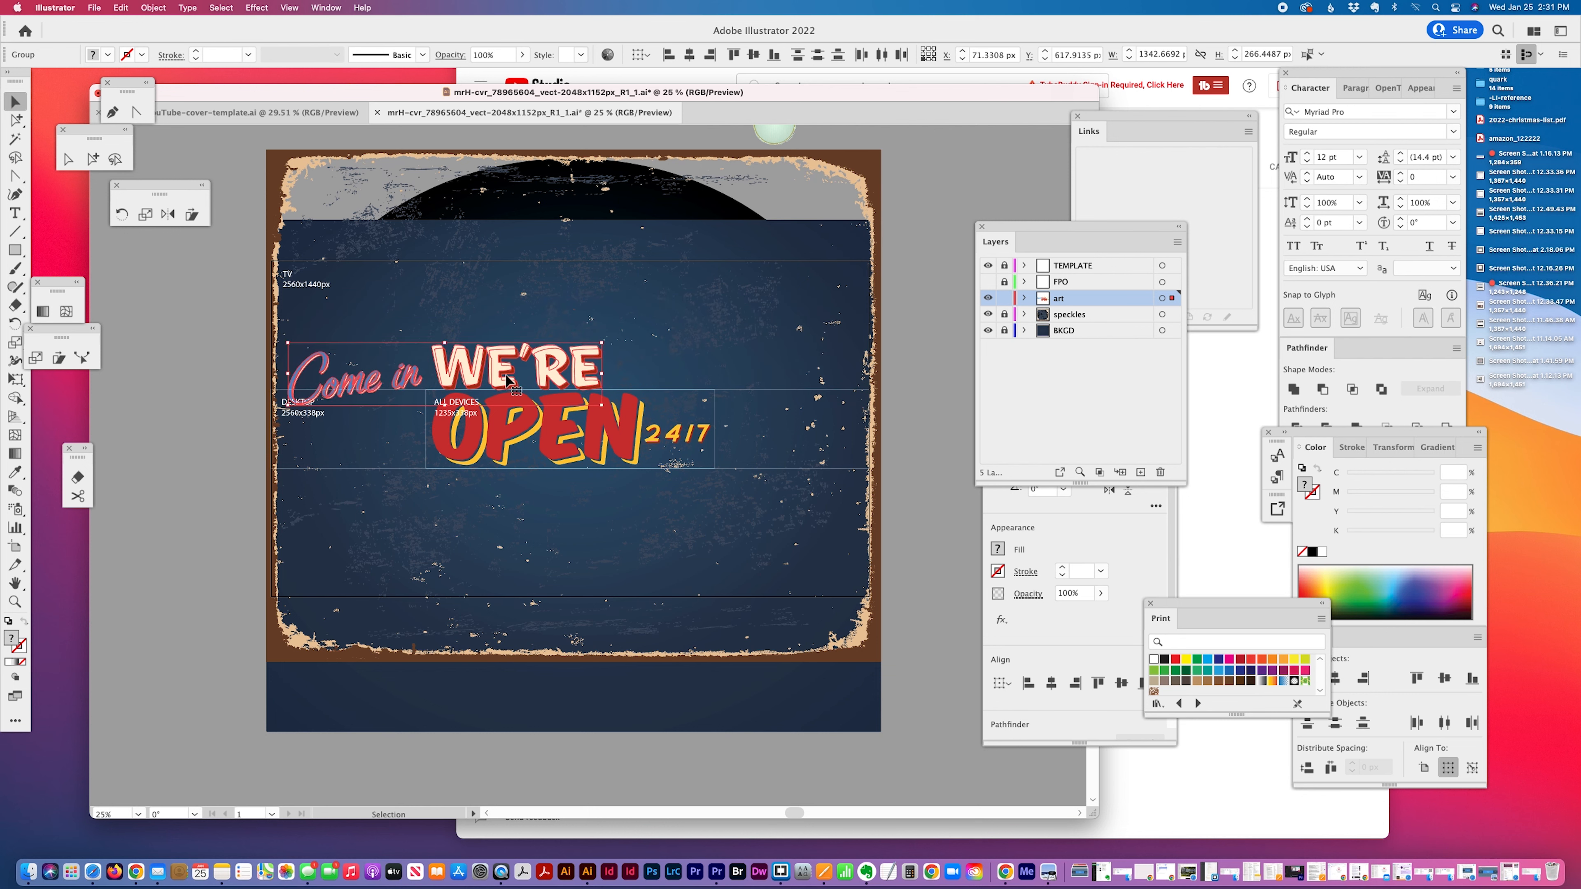
{"action": "left_click", "coordinate": [456, 319]}
{"action": "left_click_drag", "start_coordinate": [356, 383], "coordinate": [346, 435]}
{"action": "key", "text": "super+z"}
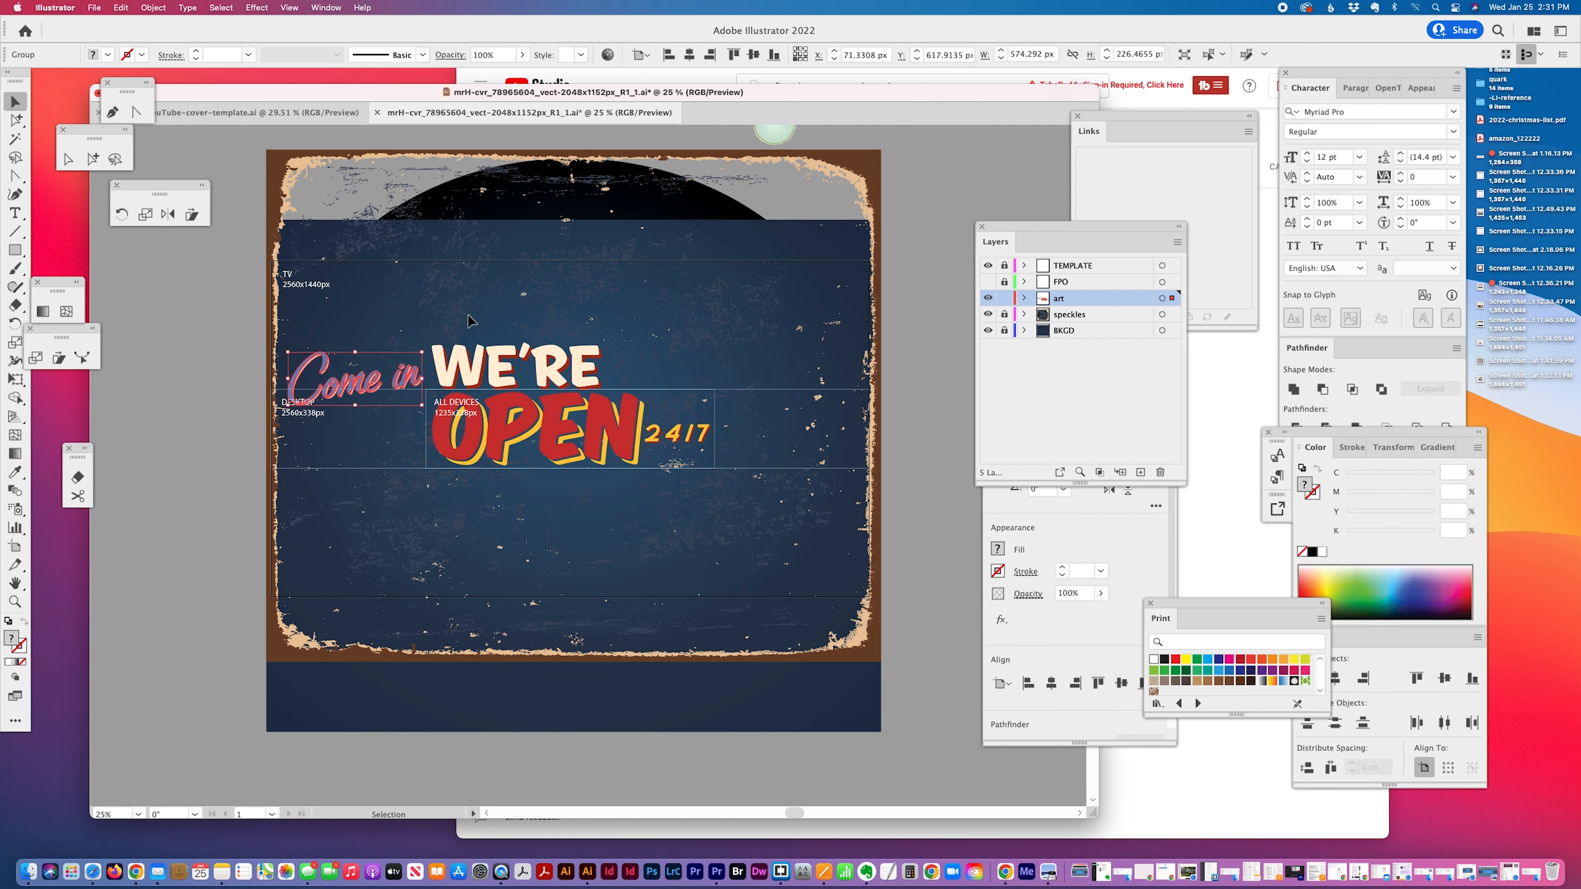
- Scale "Come in" and "WE'RE" together to about 2413 px wide and move them up into the TV area above the desktop strip
{"action": "left_click", "coordinate": [449, 371], "text": "shift"}
{"action": "left_click_drag", "start_coordinate": [603, 342], "coordinate": [855, 265]}
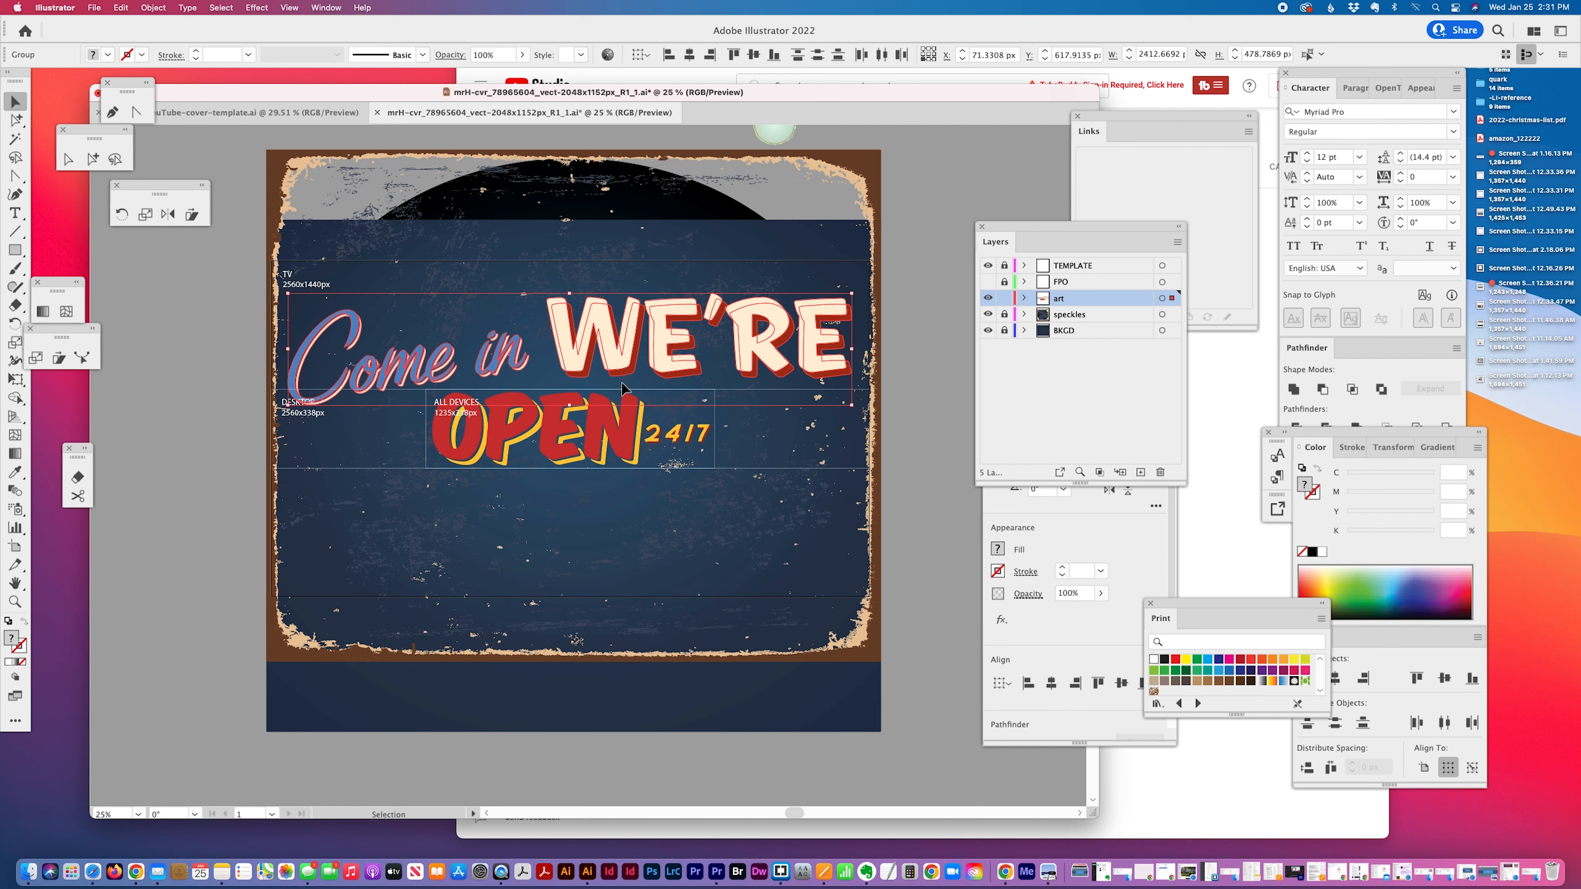
{"action": "left_click_drag", "start_coordinate": [579, 377], "coordinate": [574, 355]}
{"action": "left_click", "coordinate": [893, 399]}
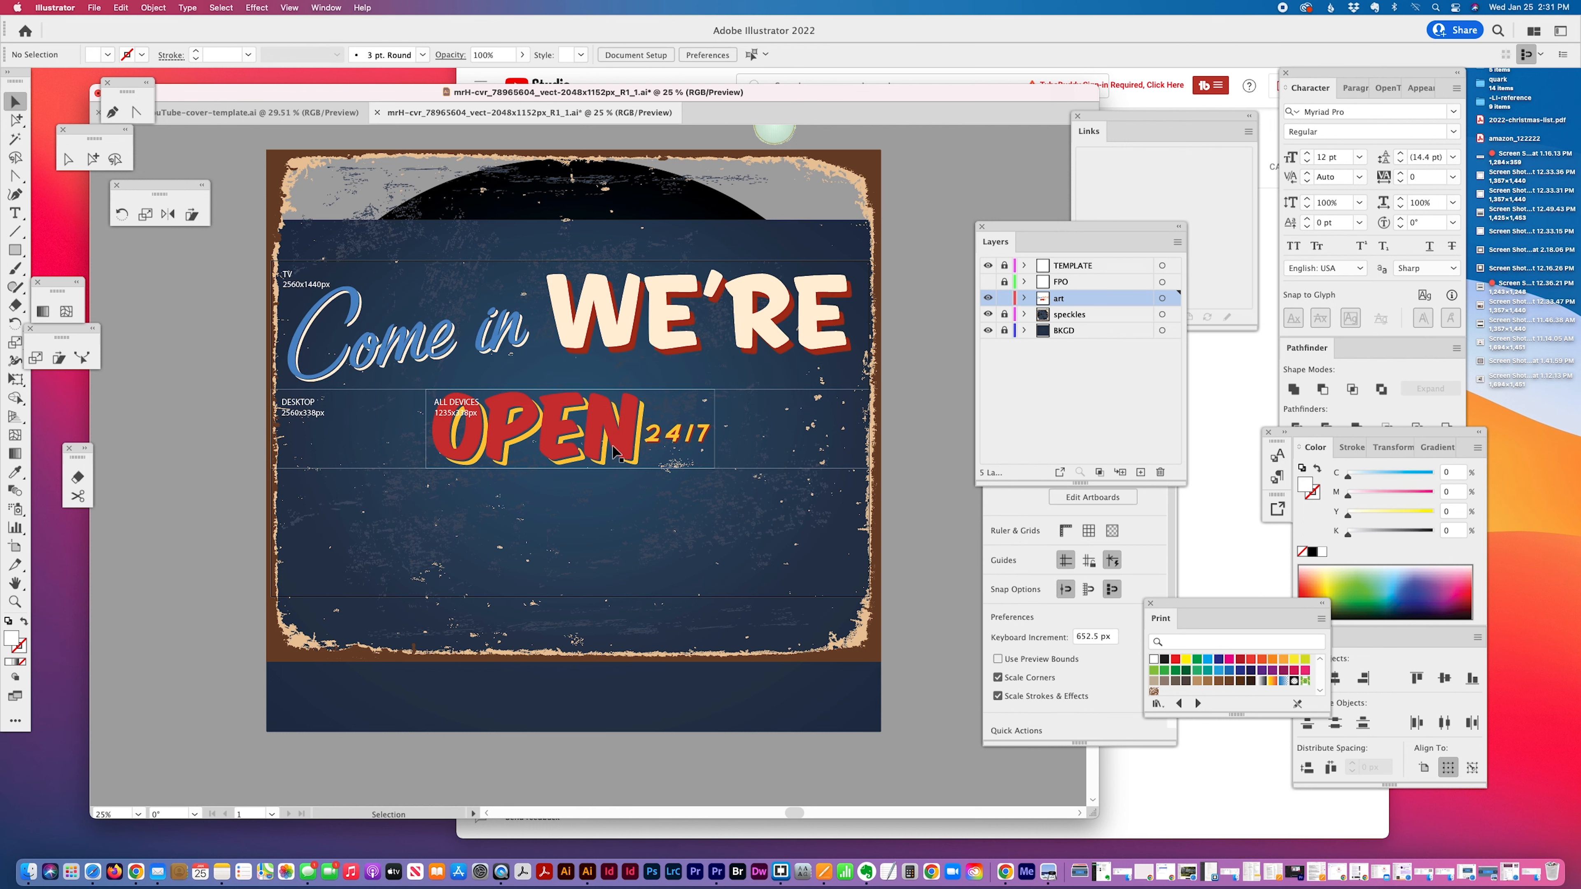
- Select OPEN and 24/7 together and fine-tune their size and position within the ALL DEVICES area
{"action": "left_click", "coordinate": [630, 439]}
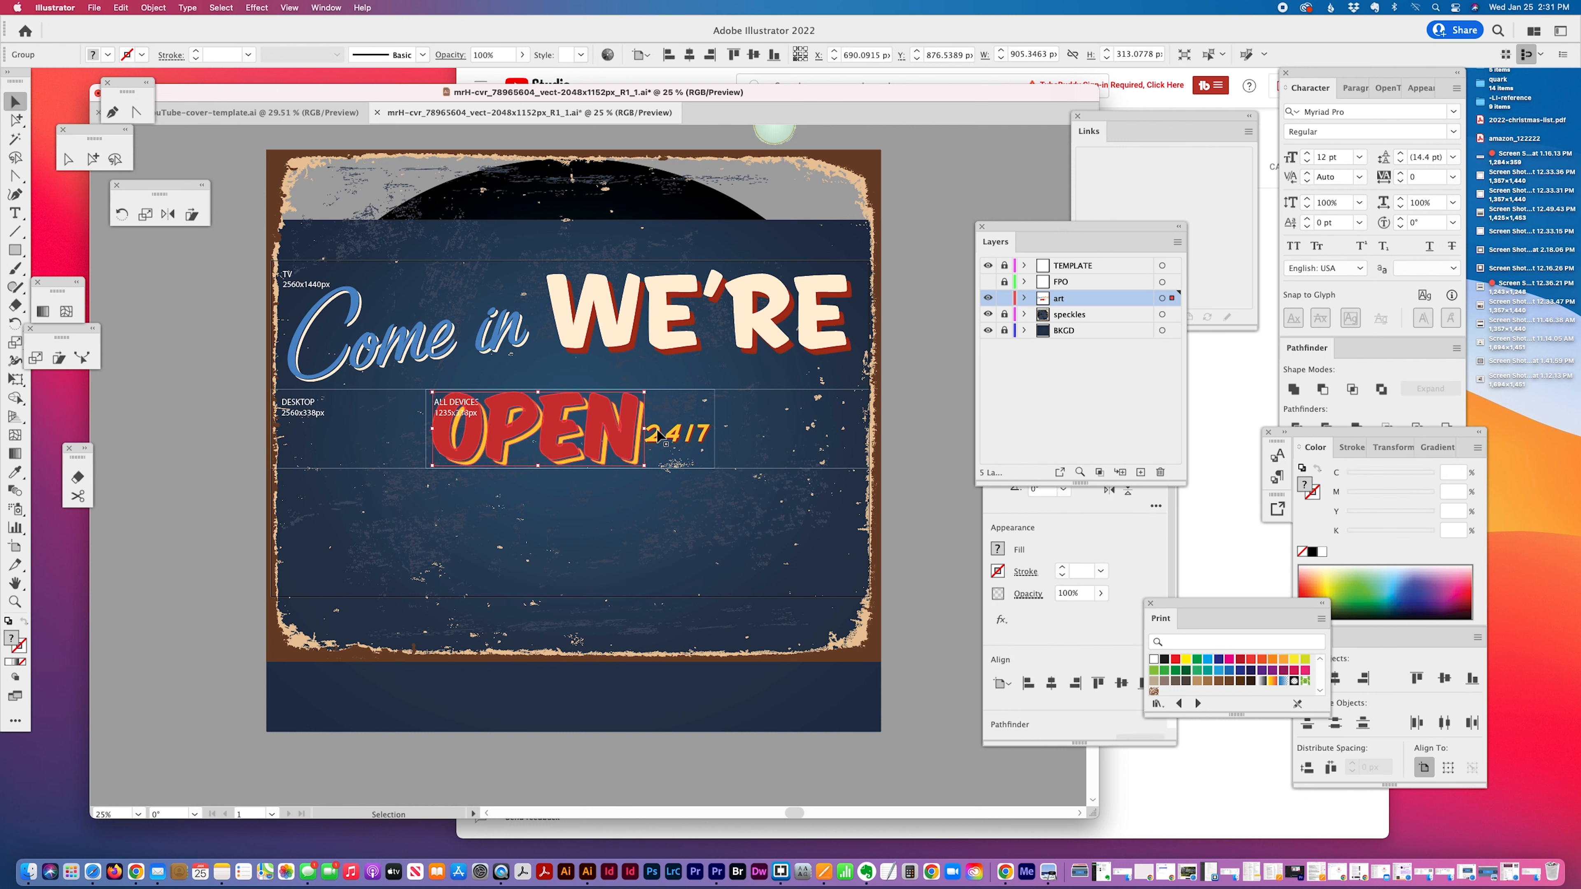
{"action": "left_click", "coordinate": [658, 437], "text": "shift"}
{"action": "left_click_drag", "start_coordinate": [712, 393], "coordinate": [713, 386]}
{"action": "left_click_drag", "start_coordinate": [618, 446], "coordinate": [616, 446]}
{"action": "left_click", "coordinate": [451, 472]}
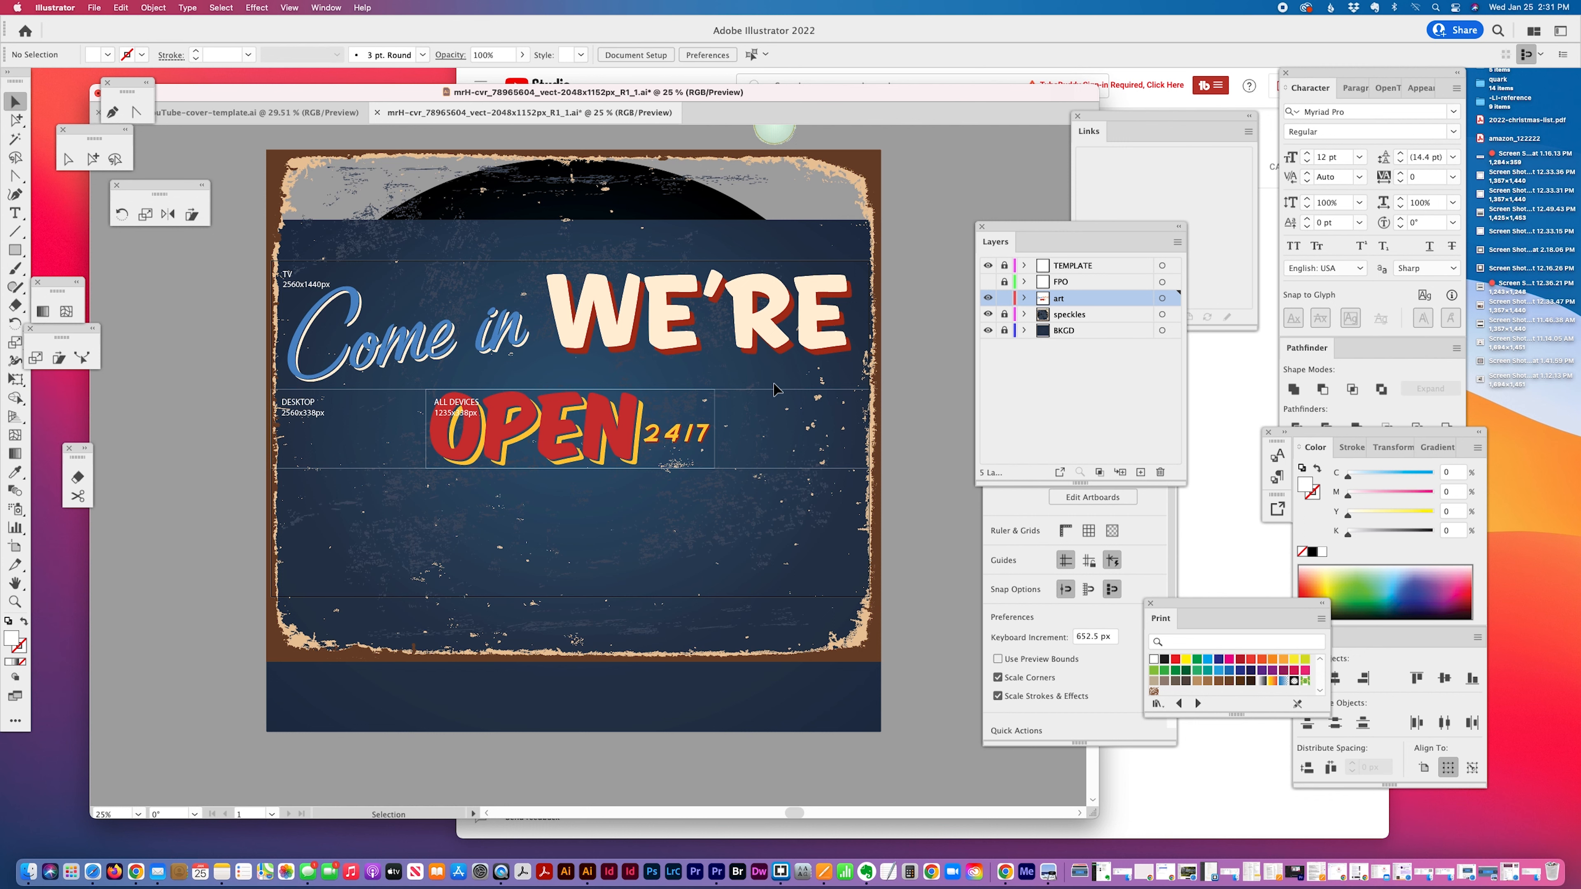
- Save the document as a new version named mrH-cvr_78965604_vect-2048x1152px_R1_2.ai with the default Illustrator options
{"action": "key", "text": "super+shift+s"}
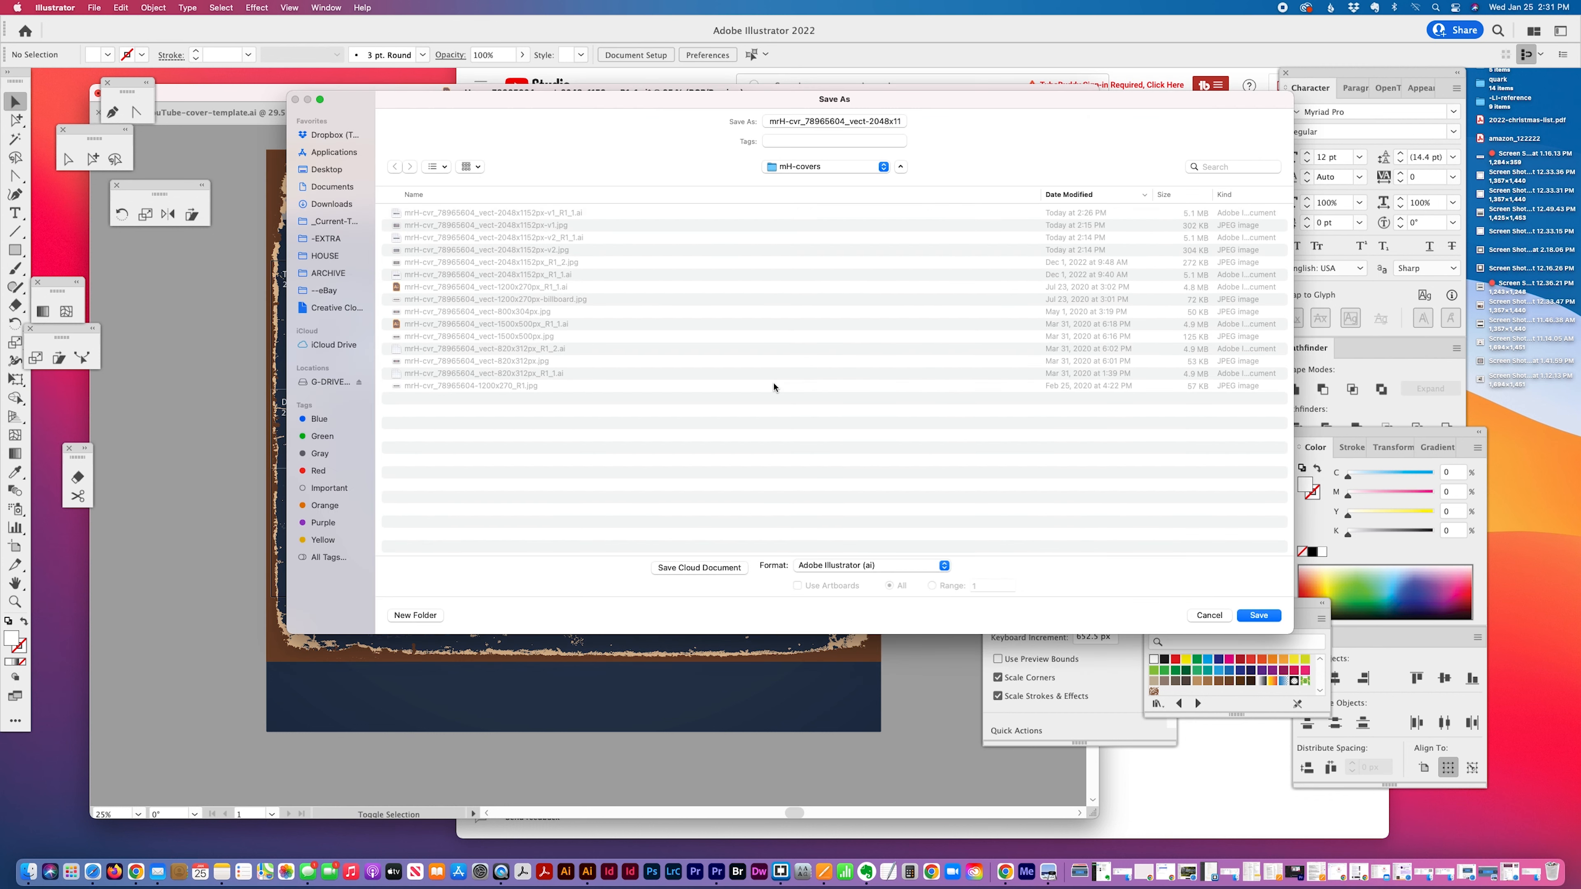
{"action": "left_click_drag", "start_coordinate": [892, 125], "coordinate": [839, 122]}
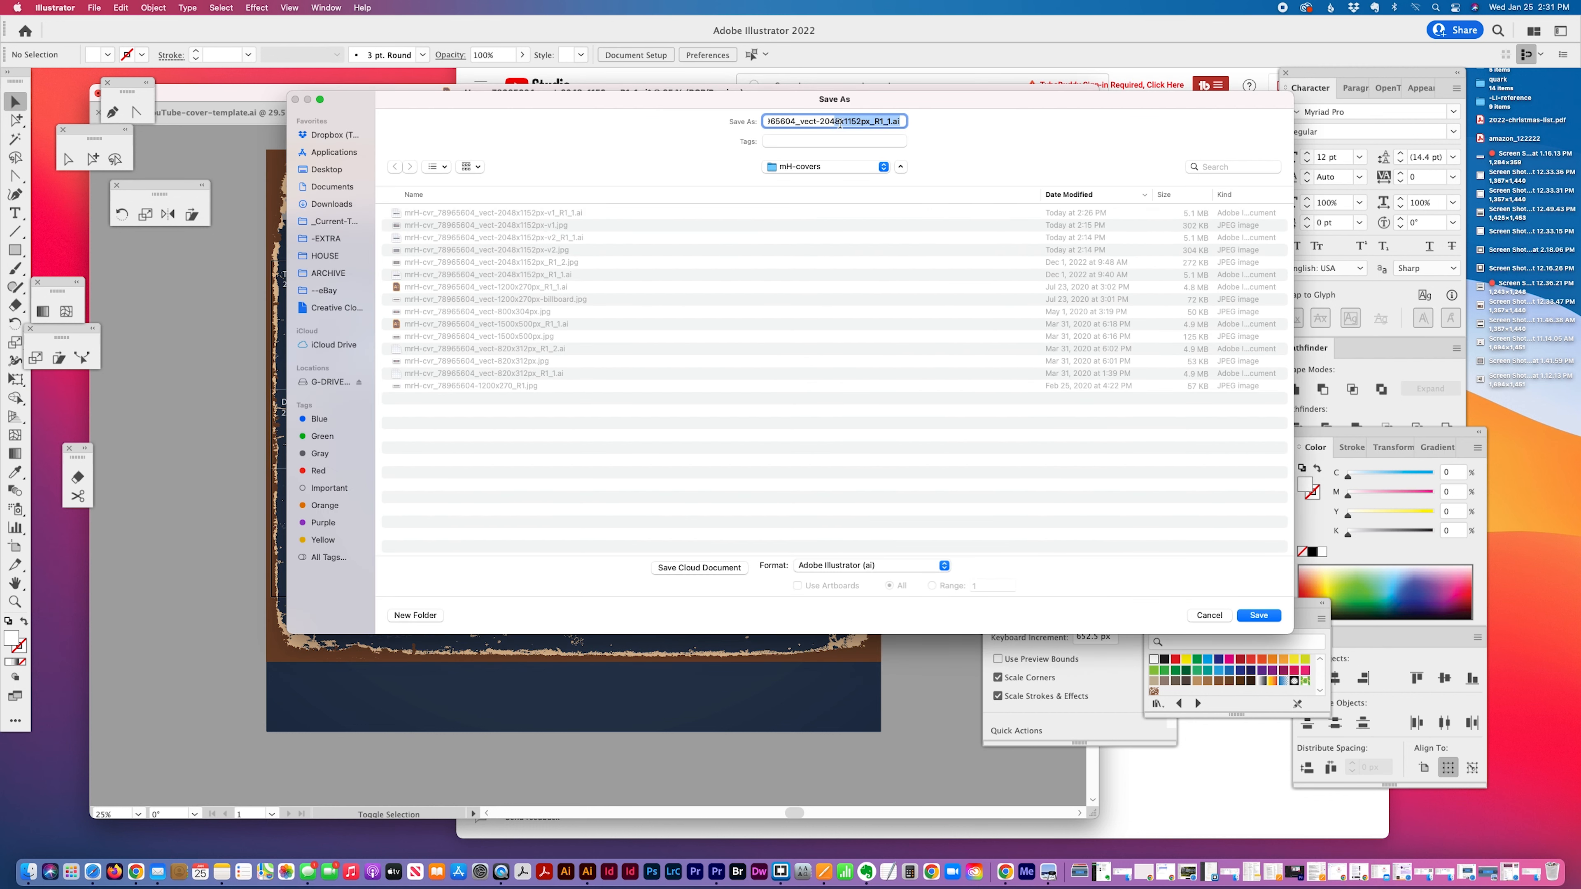
{"action": "left_click", "coordinate": [890, 121]}
{"action": "key", "text": "Delete"}
{"action": "key", "text": "BackSpace"}
{"action": "key", "text": "Return"}
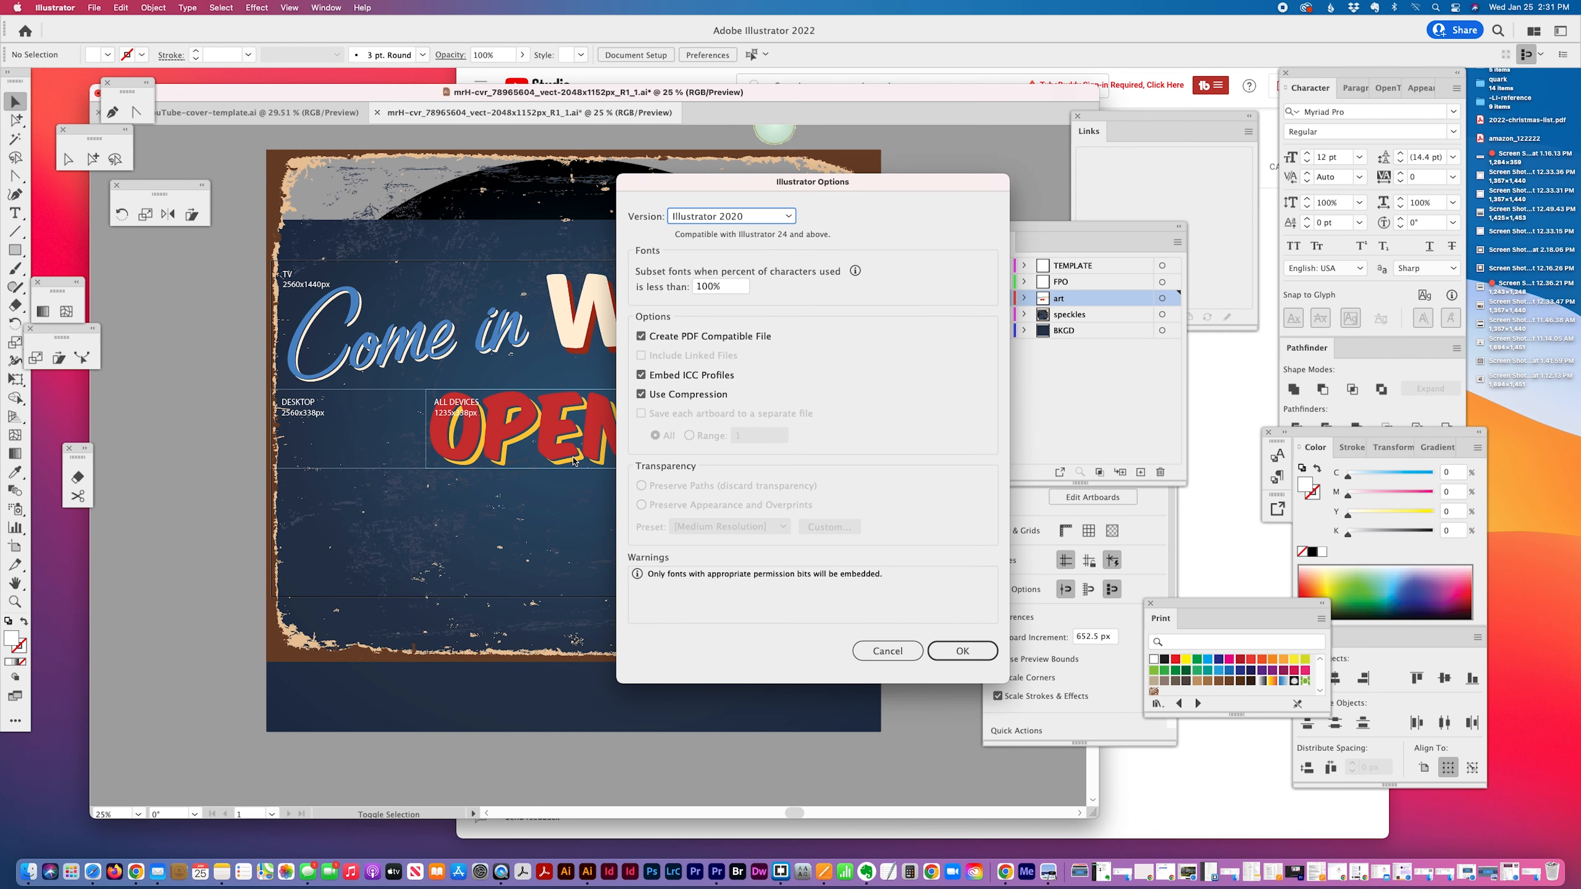
{"action": "key", "text": "Return"}
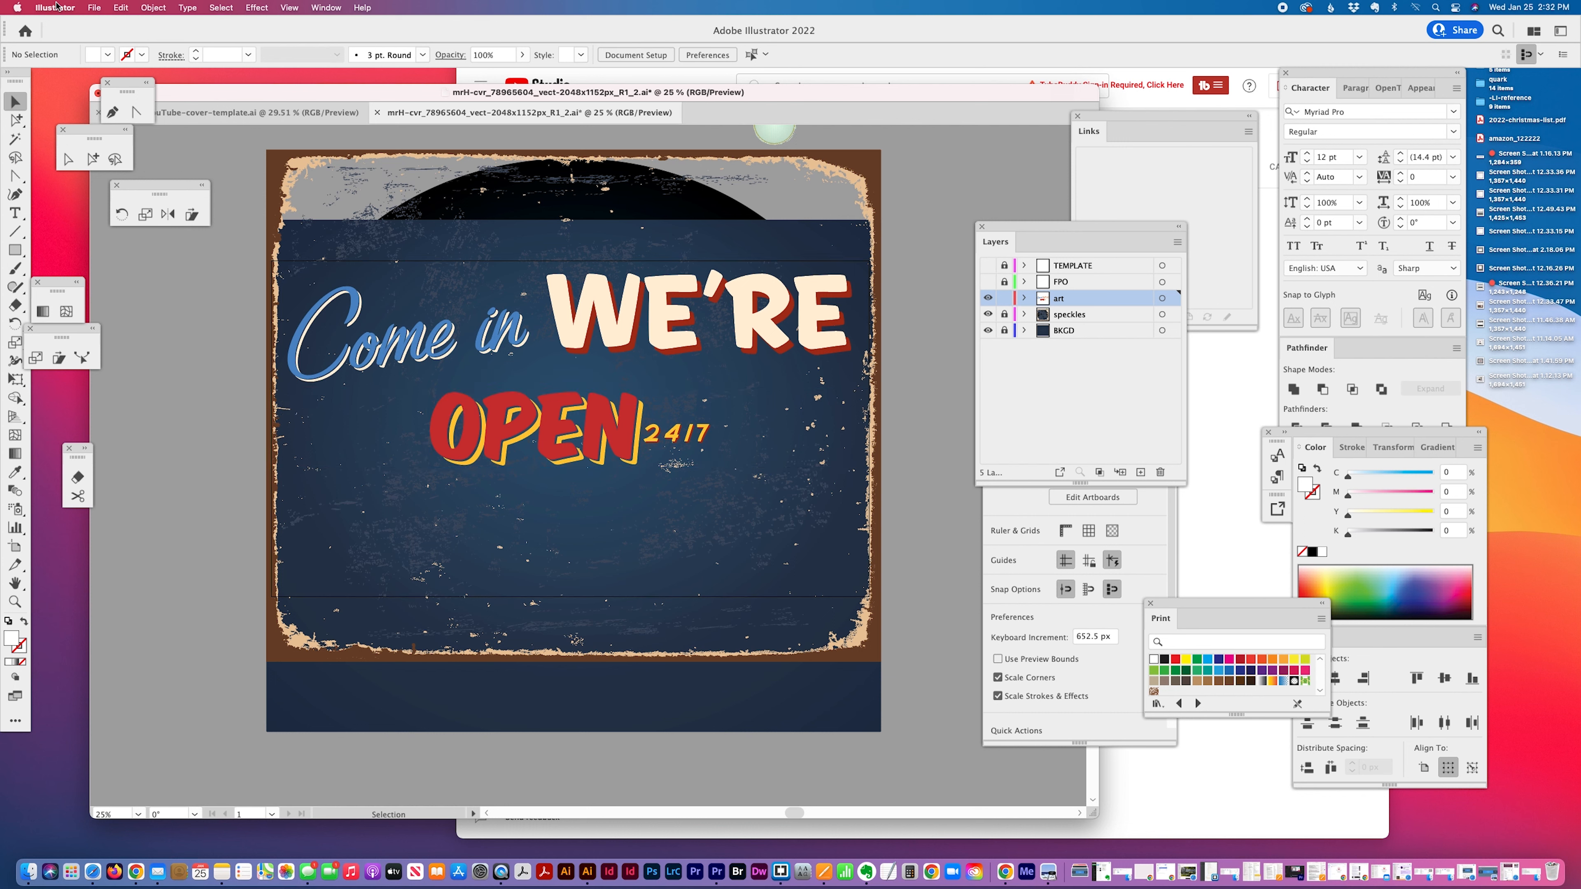
{"action": "left_click", "coordinate": [94, 8]}
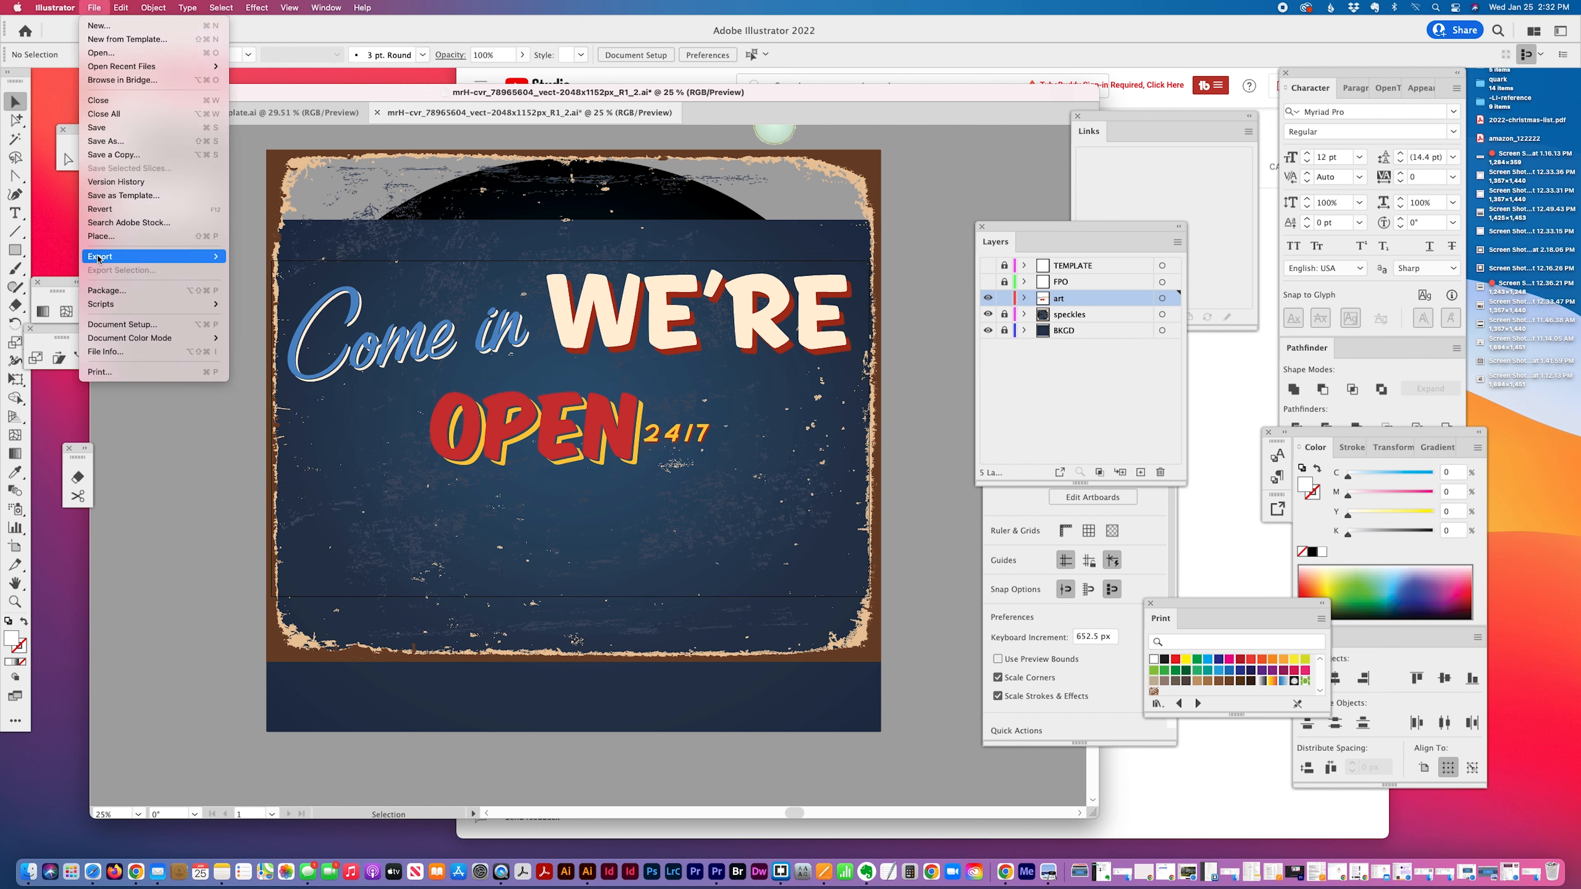
{"action": "mouse_move", "coordinate": [98, 257]}
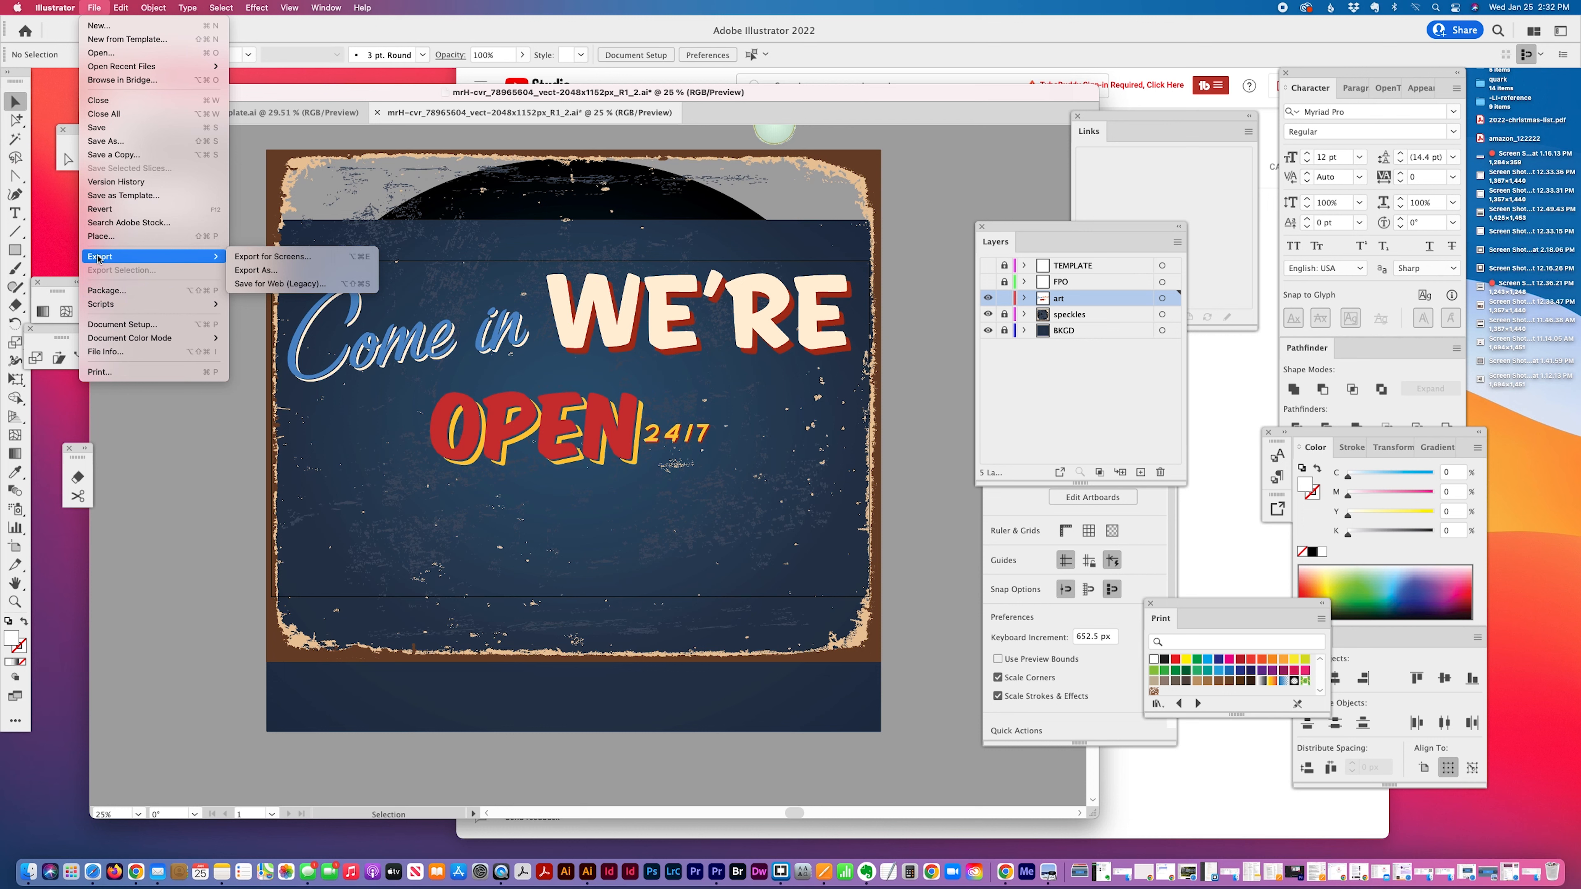
{"action": "left_click", "coordinate": [148, 502]}
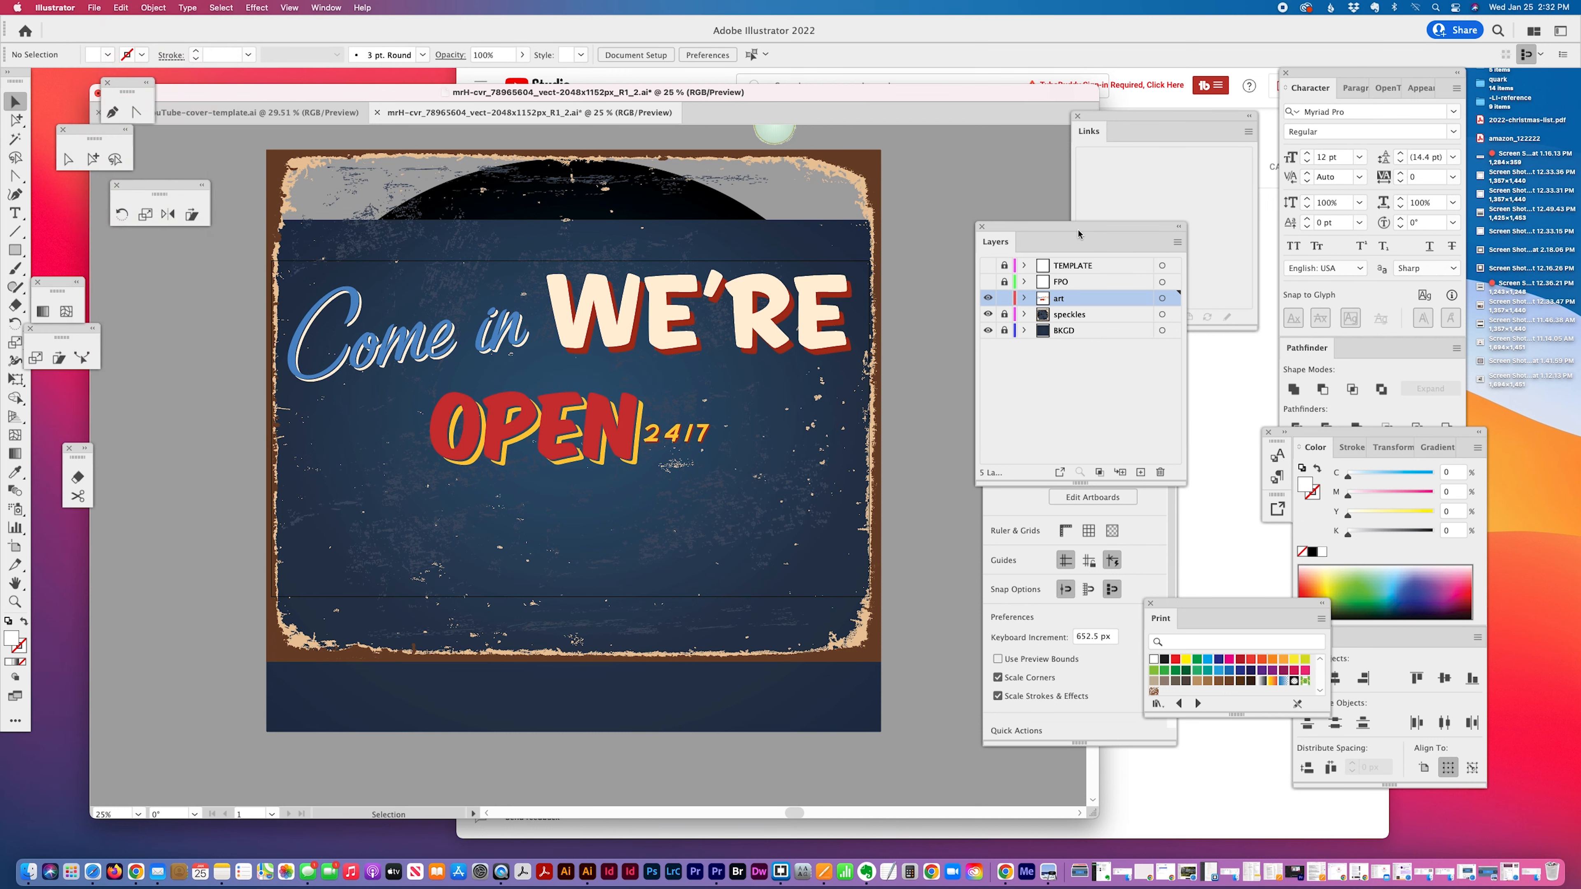
- With the TEMPLATE layer shown, lower "Come in" and "WE'RE" toward OPEN, enlarge "Come in" to about 1073 px wide, and save
{"action": "left_click", "coordinate": [988, 266]}
{"action": "left_click", "coordinate": [571, 353]}
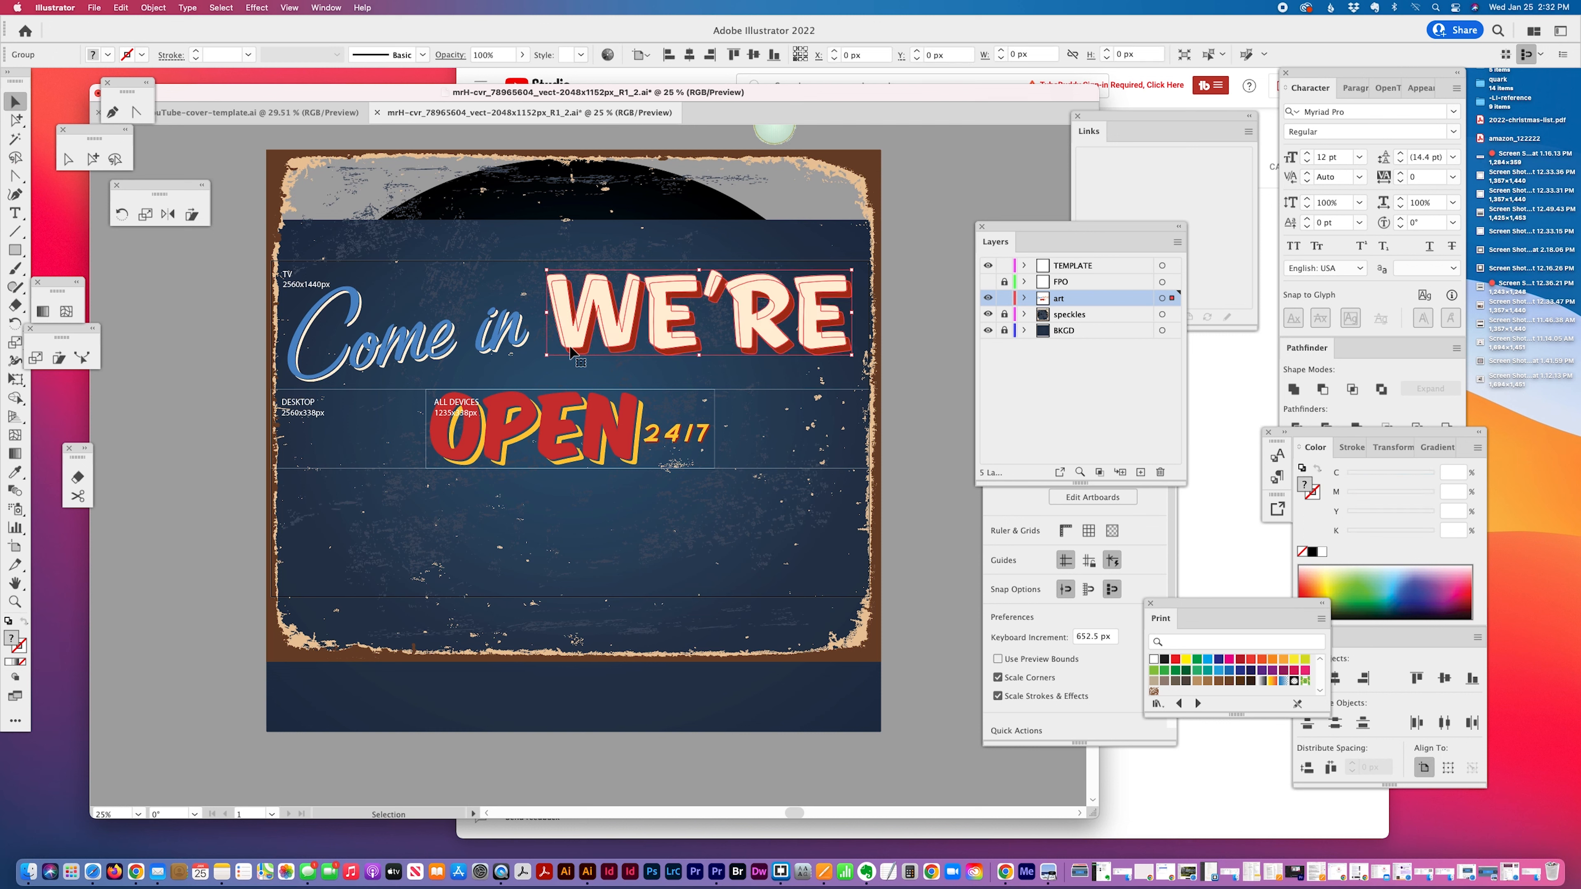
{"action": "left_click_drag", "start_coordinate": [489, 348], "coordinate": [424, 342]}
{"action": "left_click", "coordinate": [253, 439]}
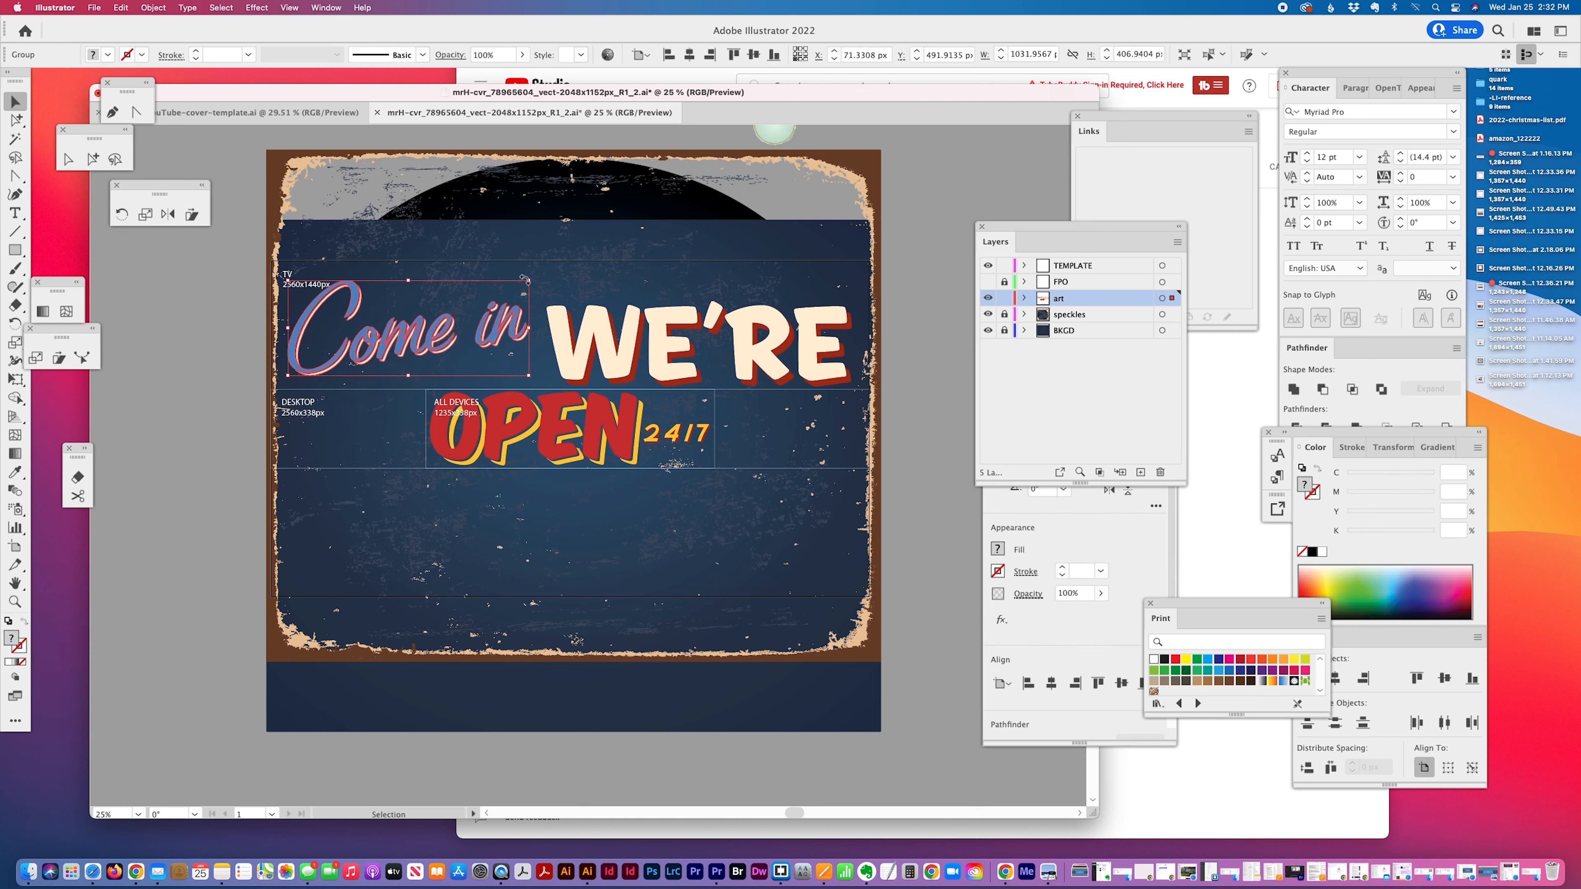
{"action": "left_click_drag", "start_coordinate": [529, 281], "coordinate": [538, 276]}
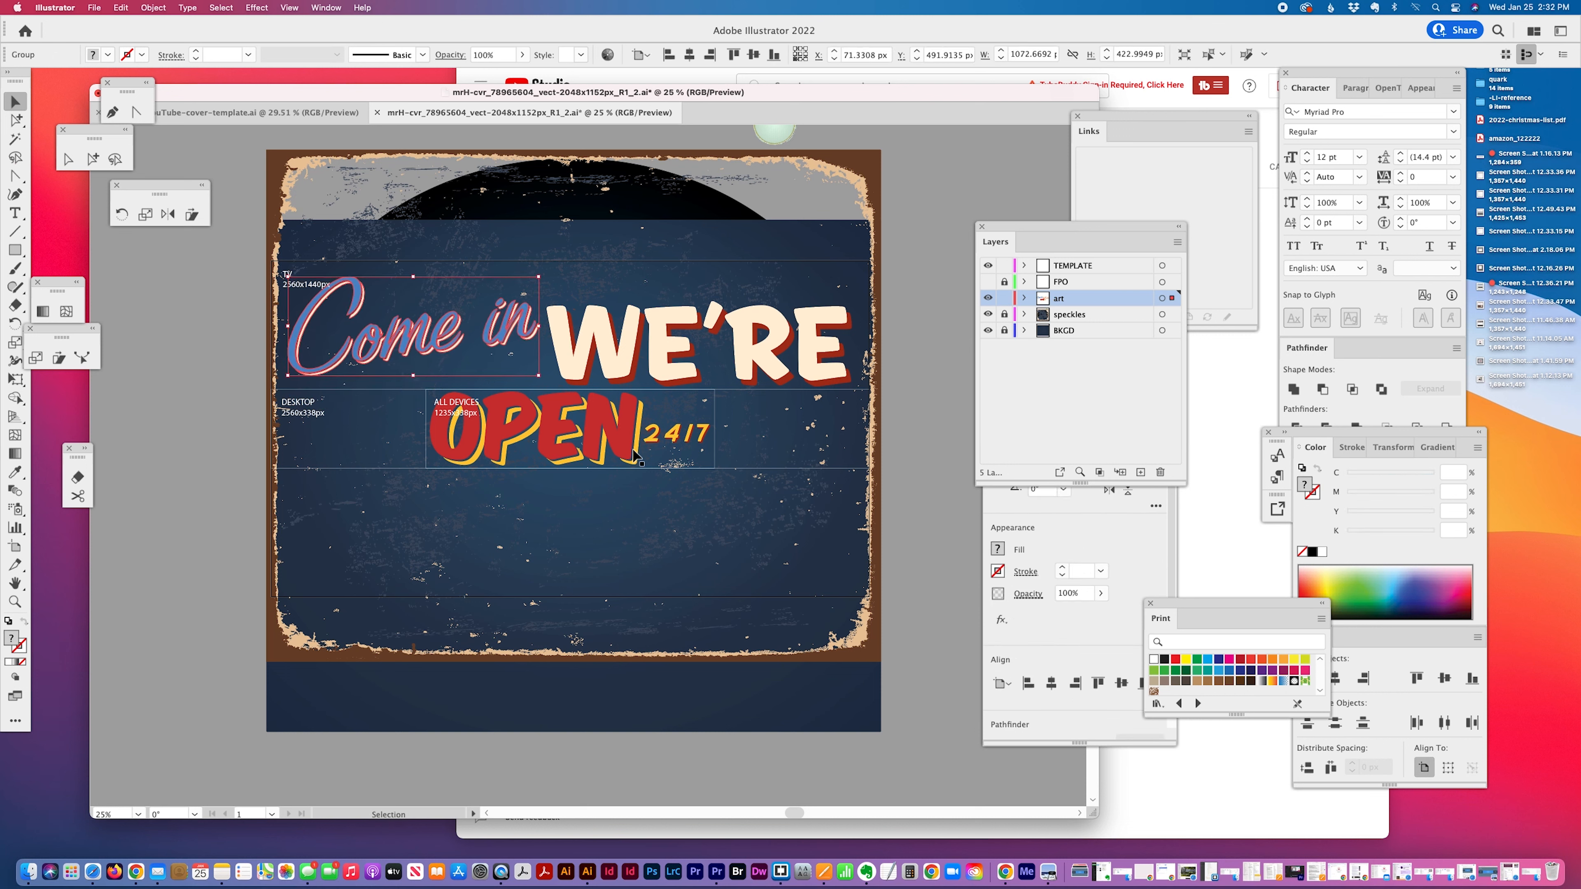
{"action": "left_click", "coordinate": [740, 474]}
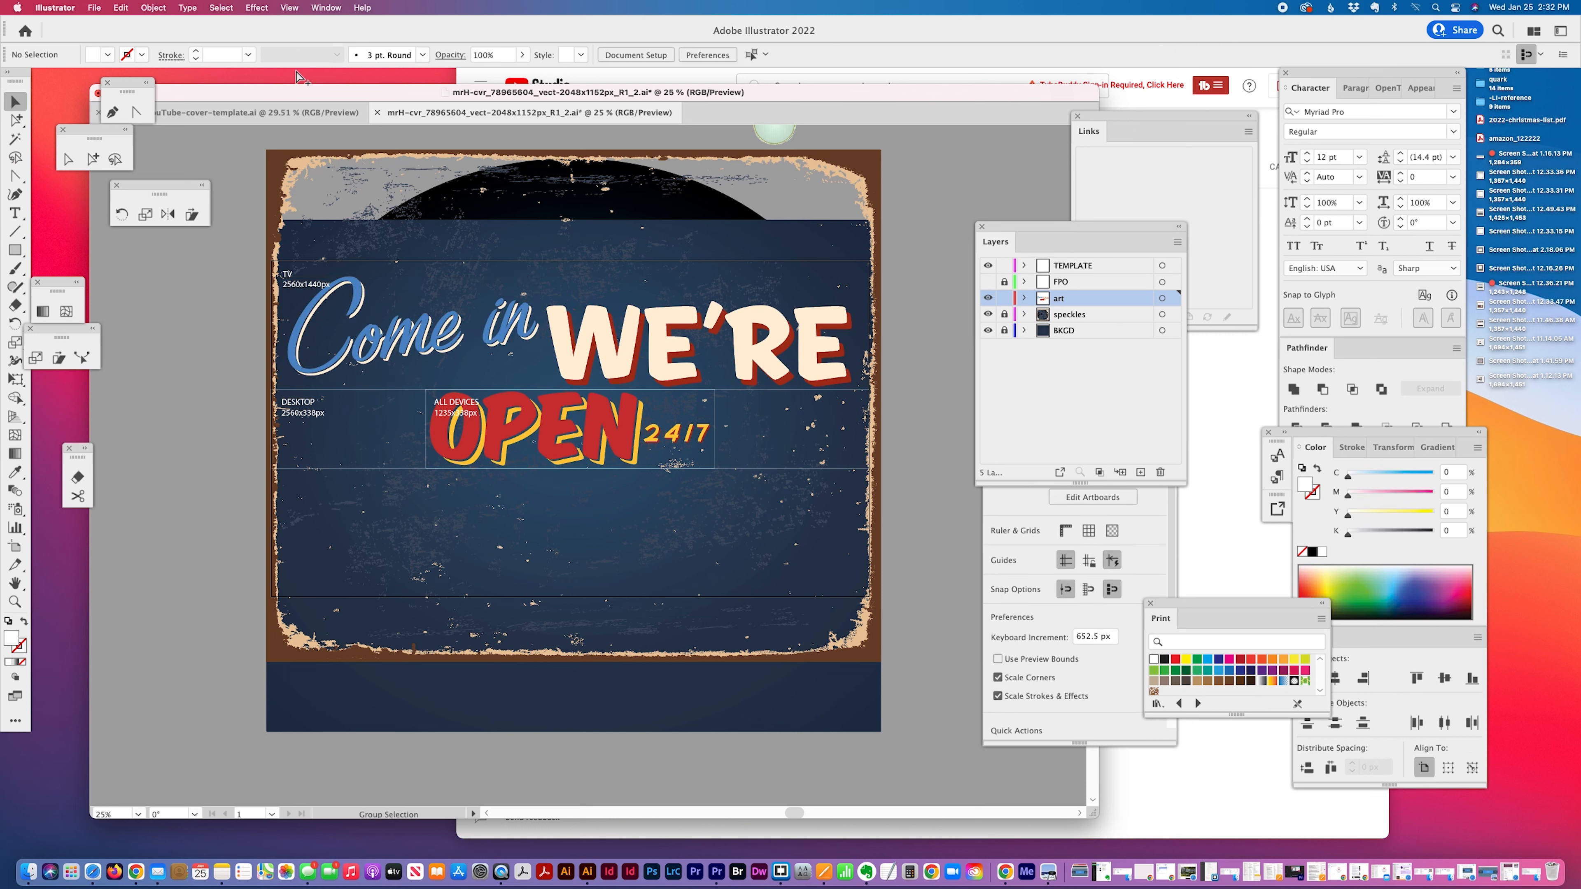
{"action": "key", "text": "super+s"}
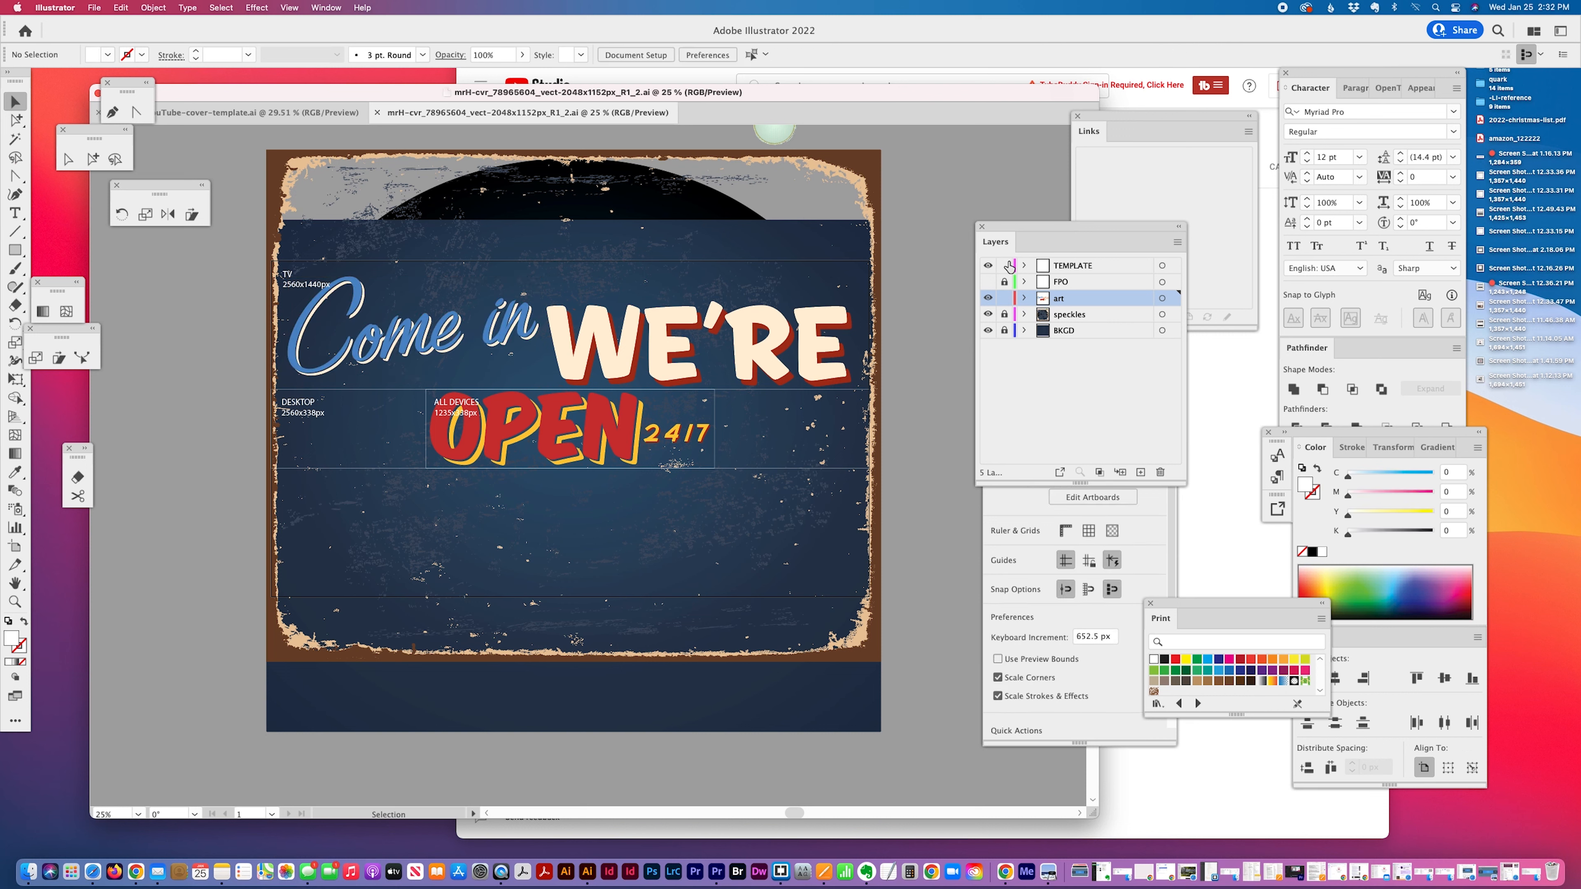
- Hide the TEMPLATE layer and start a Save for Web export of the banner
{"action": "left_click", "coordinate": [988, 265]}
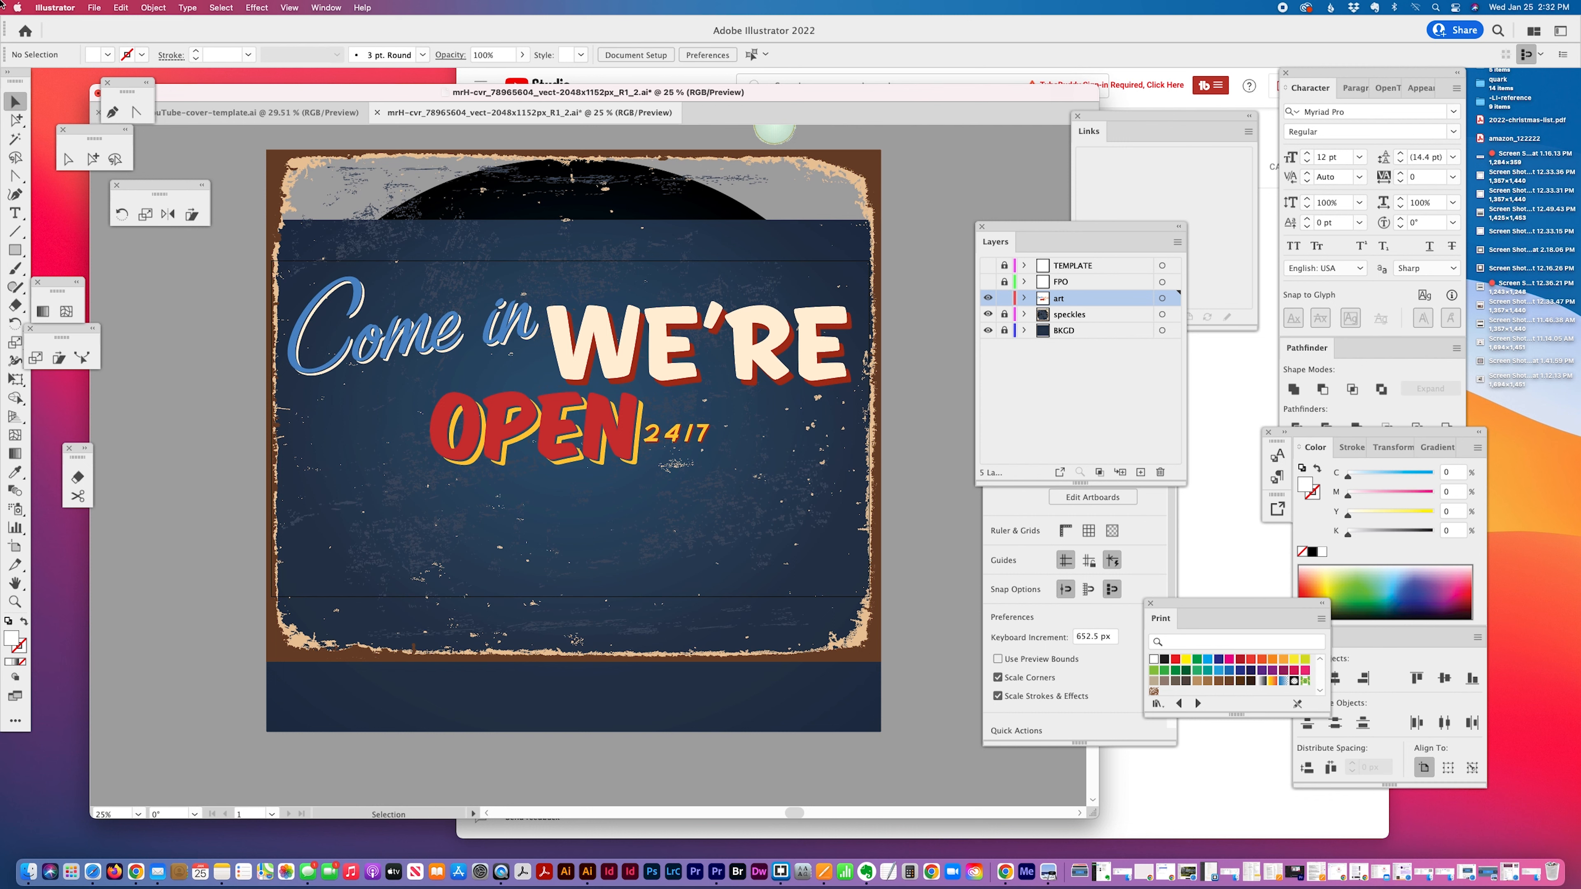
{"action": "left_click", "coordinate": [96, 7]}
{"action": "left_click", "coordinate": [97, 8]}
{"action": "left_click", "coordinate": [98, 9]}
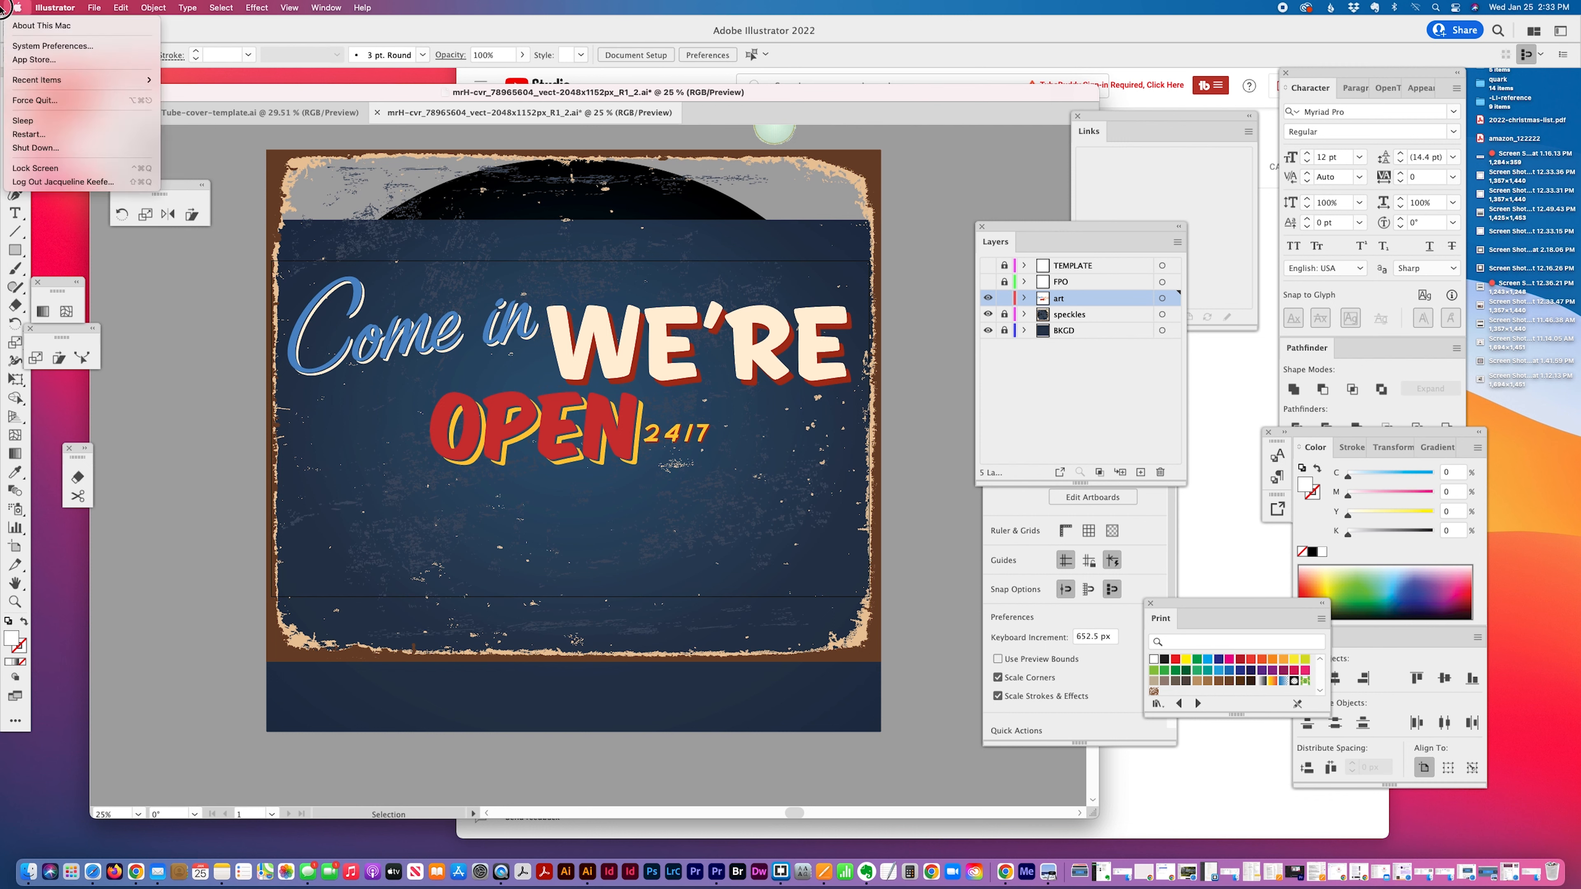
{"action": "mouse_move", "coordinate": [113, 257]}
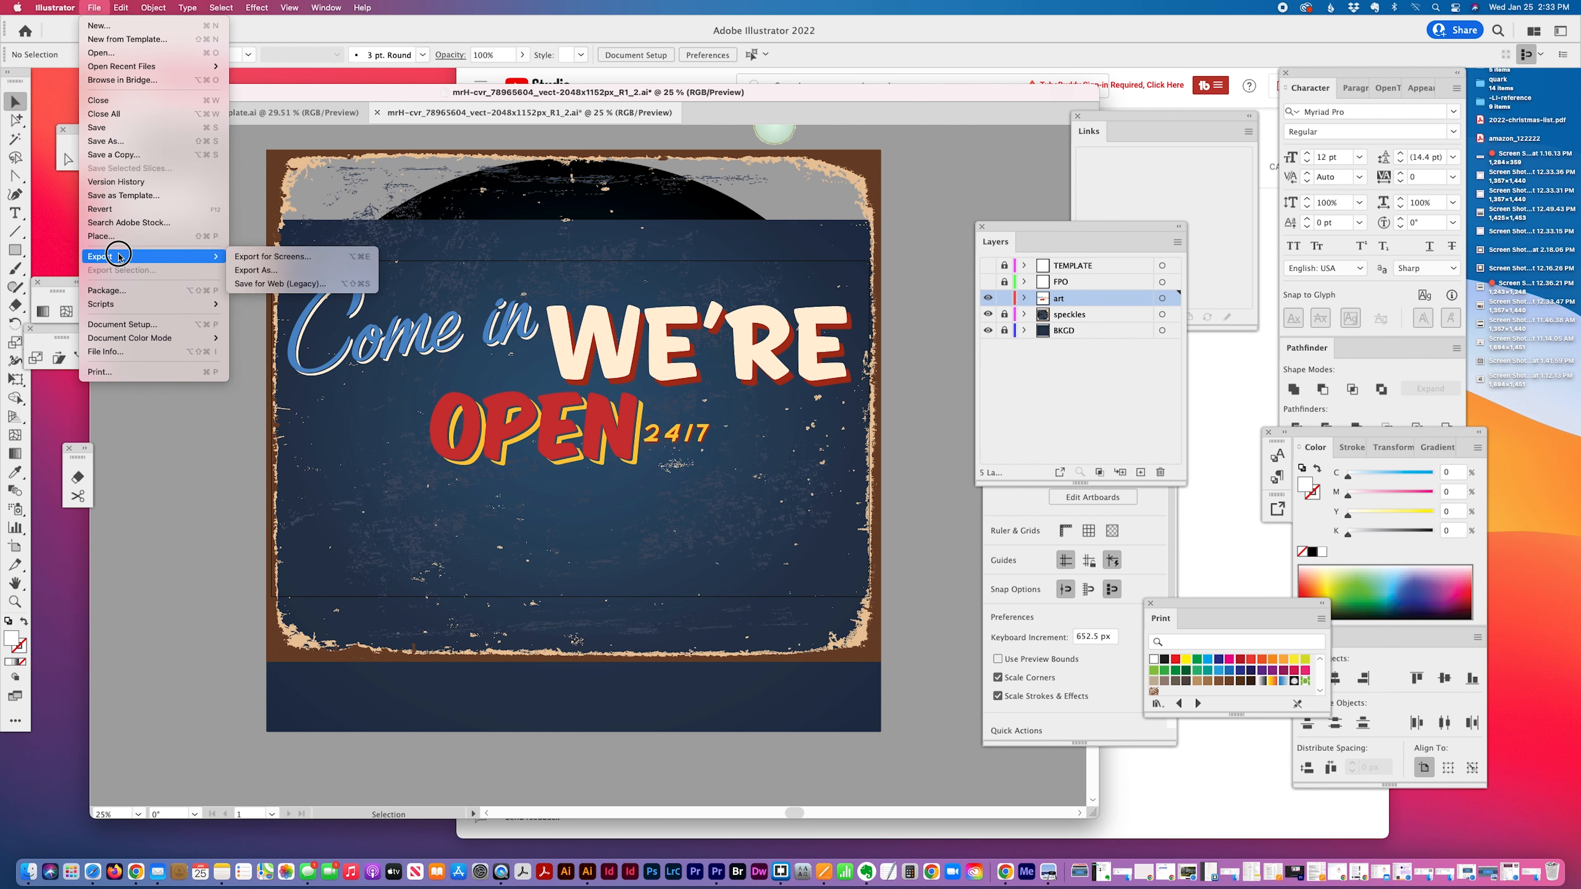
{"action": "left_click", "coordinate": [293, 283]}
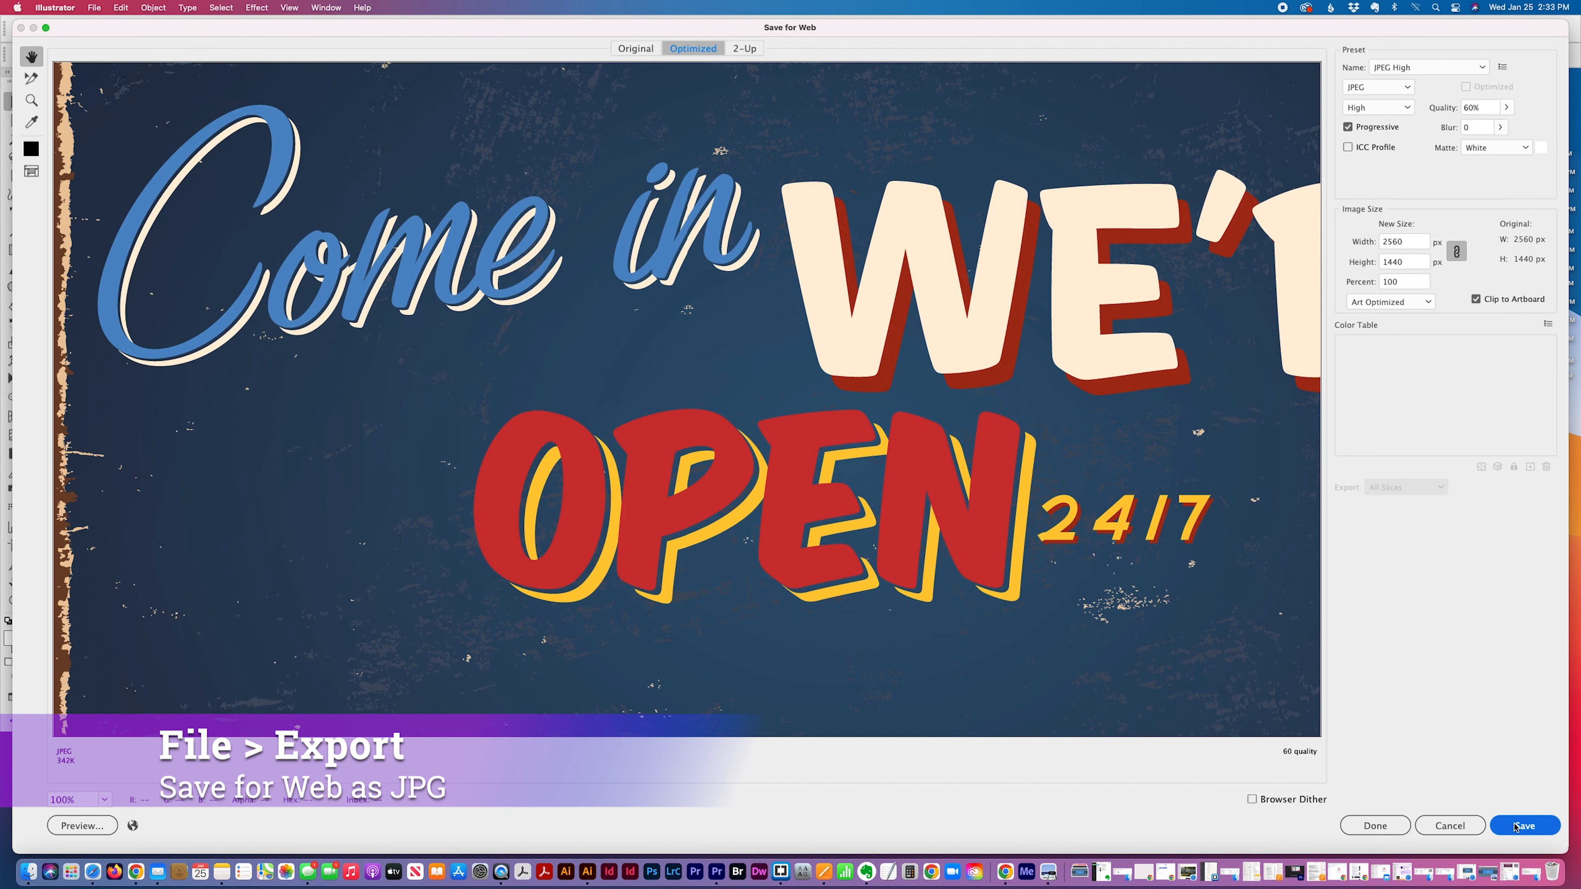
- Save the optimized JPEG in the mrH-covers folder as mrH-cvr_78965604_vect-2048x1152px.jpg
{"action": "left_click", "coordinate": [1524, 827]}
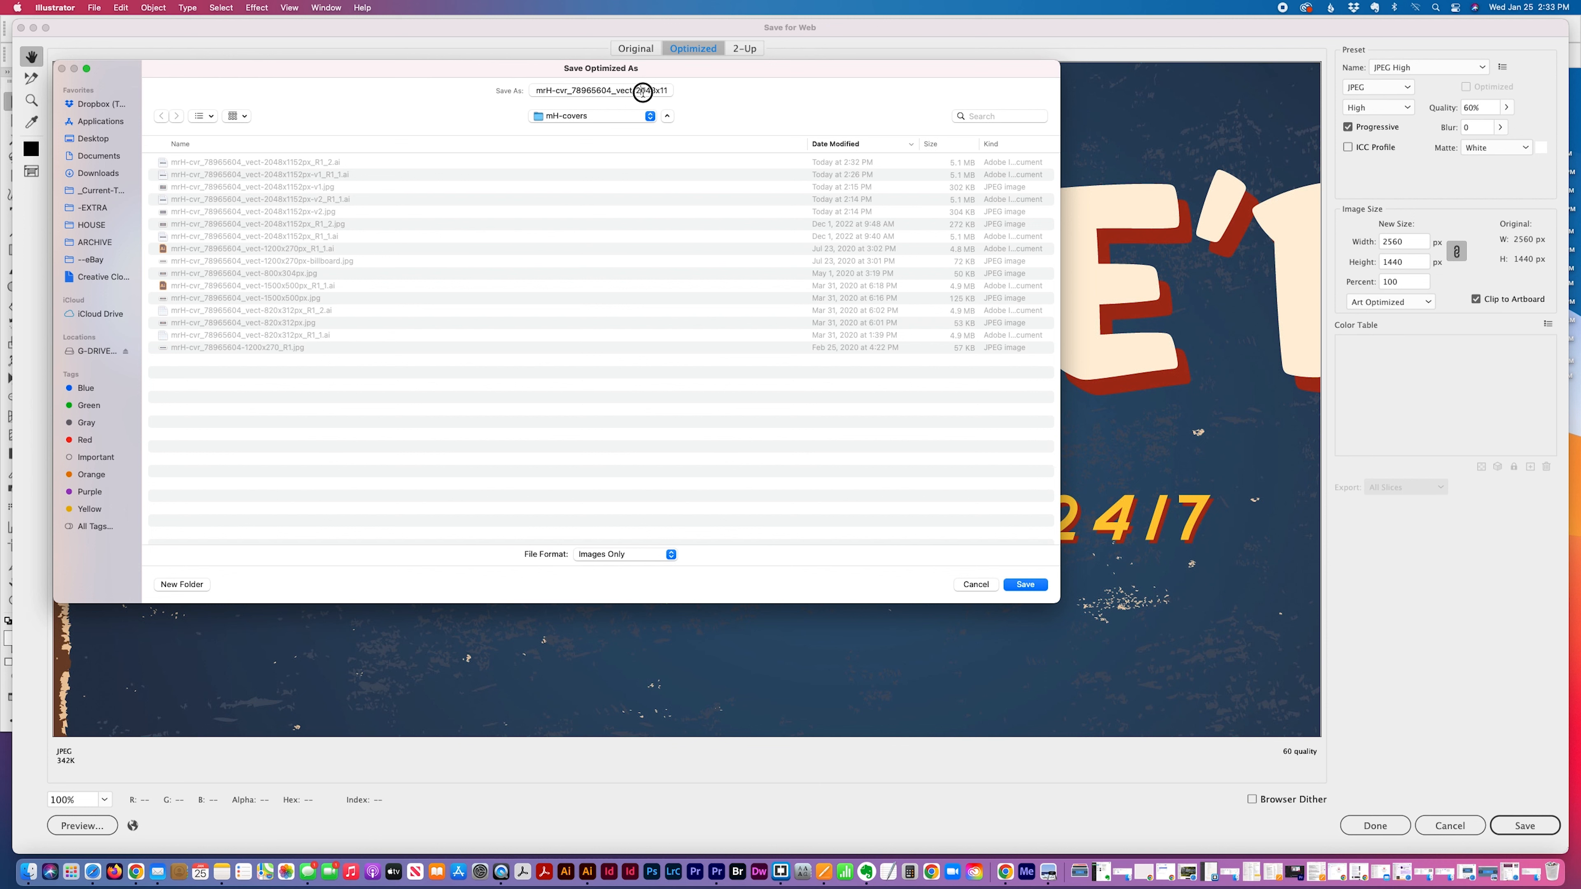
{"action": "left_click_drag", "start_coordinate": [638, 91], "coordinate": [750, 103]}
{"action": "left_click_drag", "start_coordinate": [643, 90], "coordinate": [727, 105]}
{"action": "key", "text": "BackSpace"}
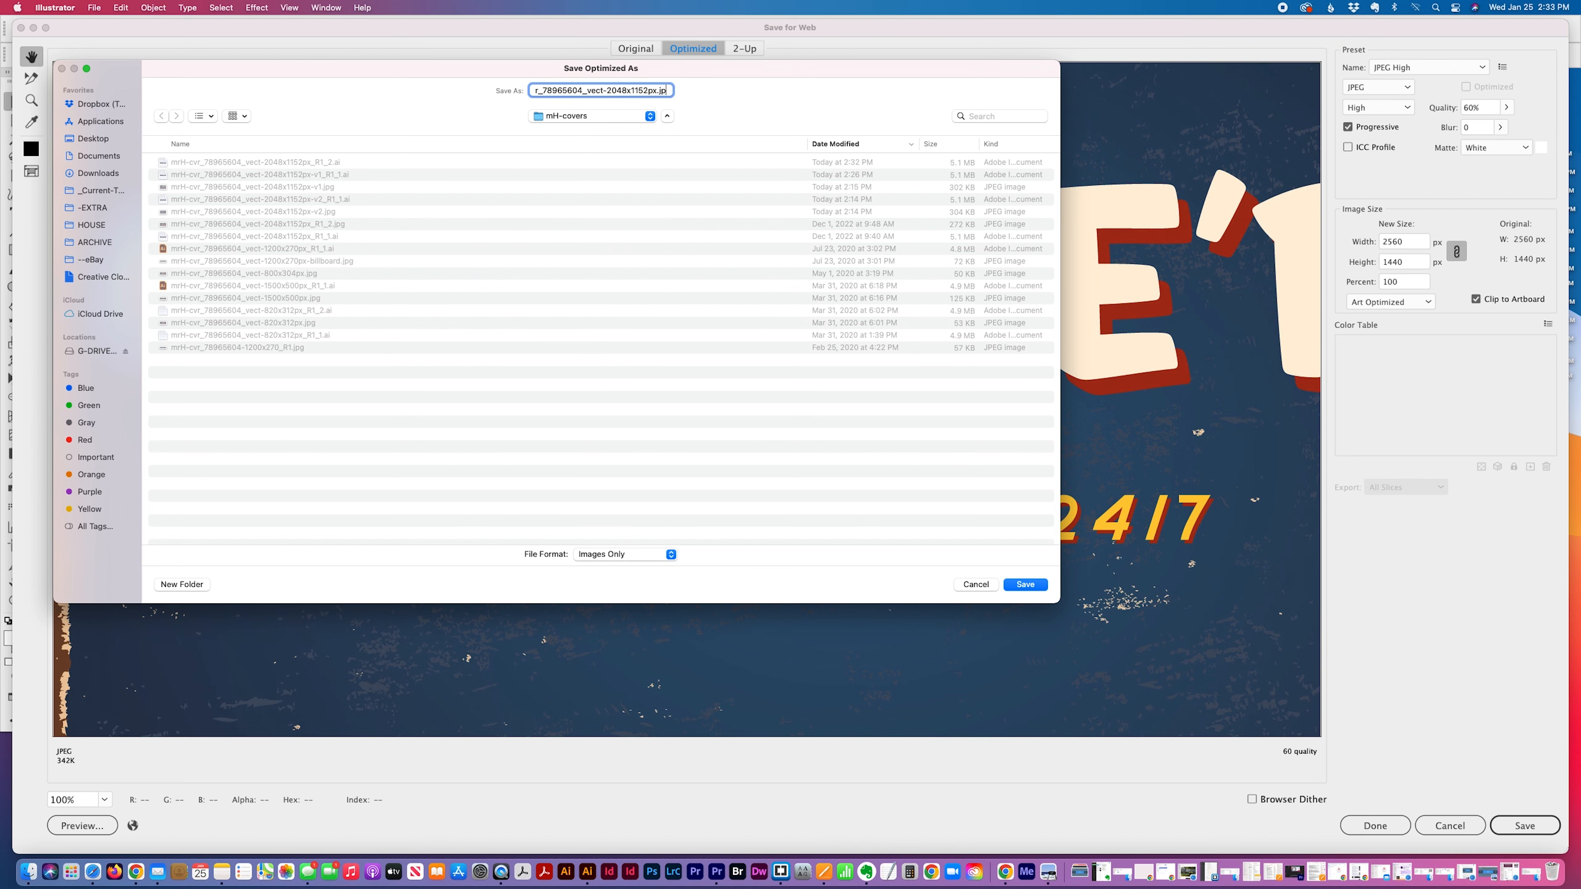
{"action": "key", "text": "Return"}
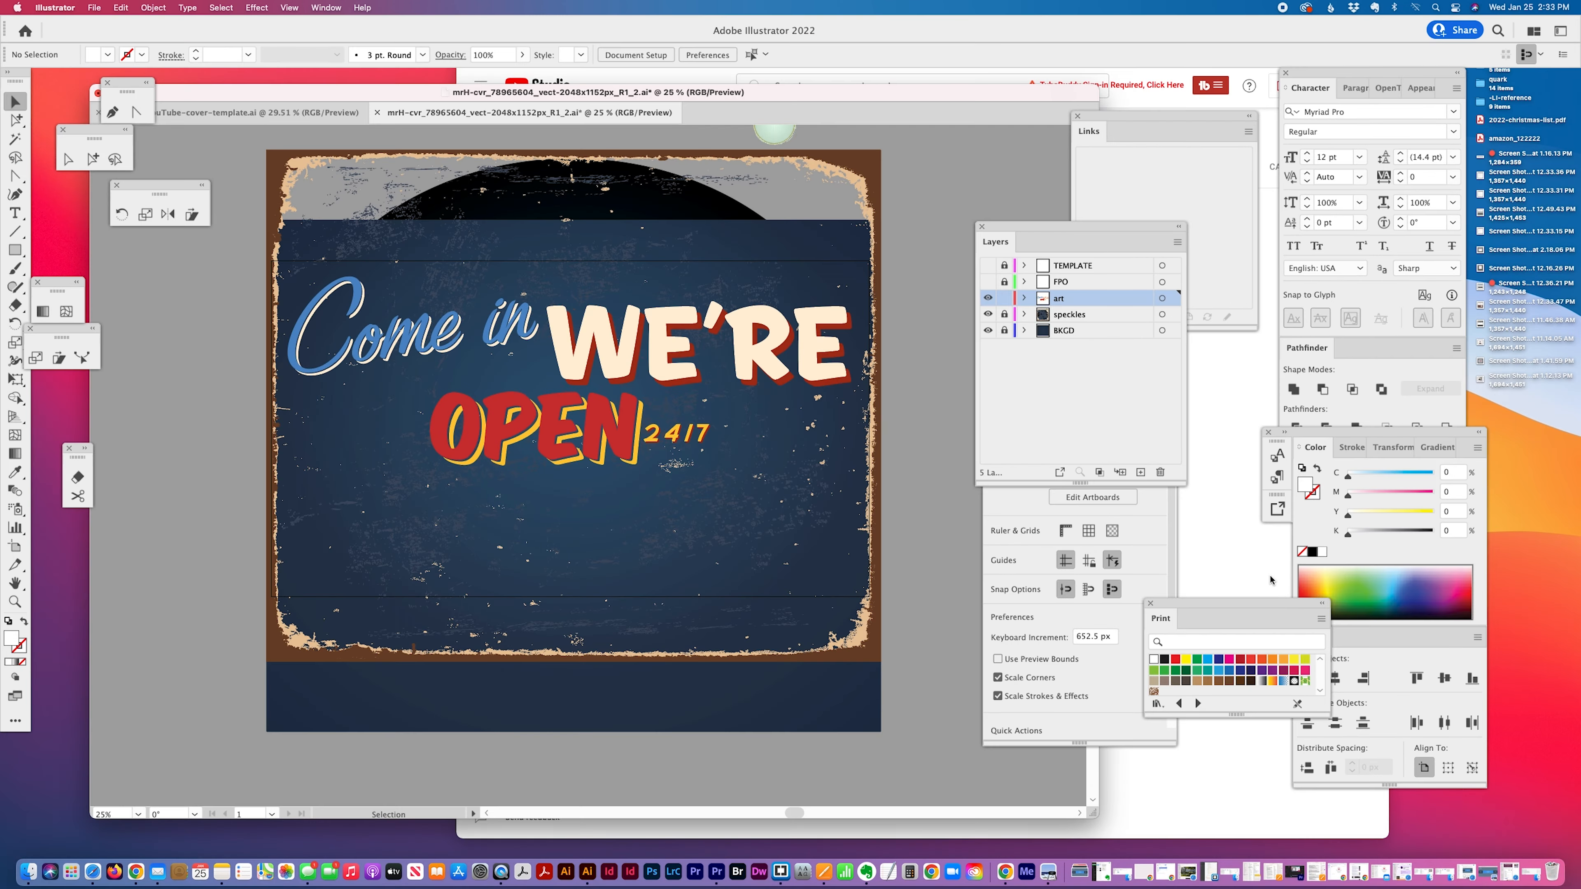
- Switch to YouTube Studio, try mrH-cvr_78965604_vect-2048x1152px.jpg from the mrH-covers folder as the banner image, and cancel the crop
{"action": "left_click", "coordinate": [1206, 400]}
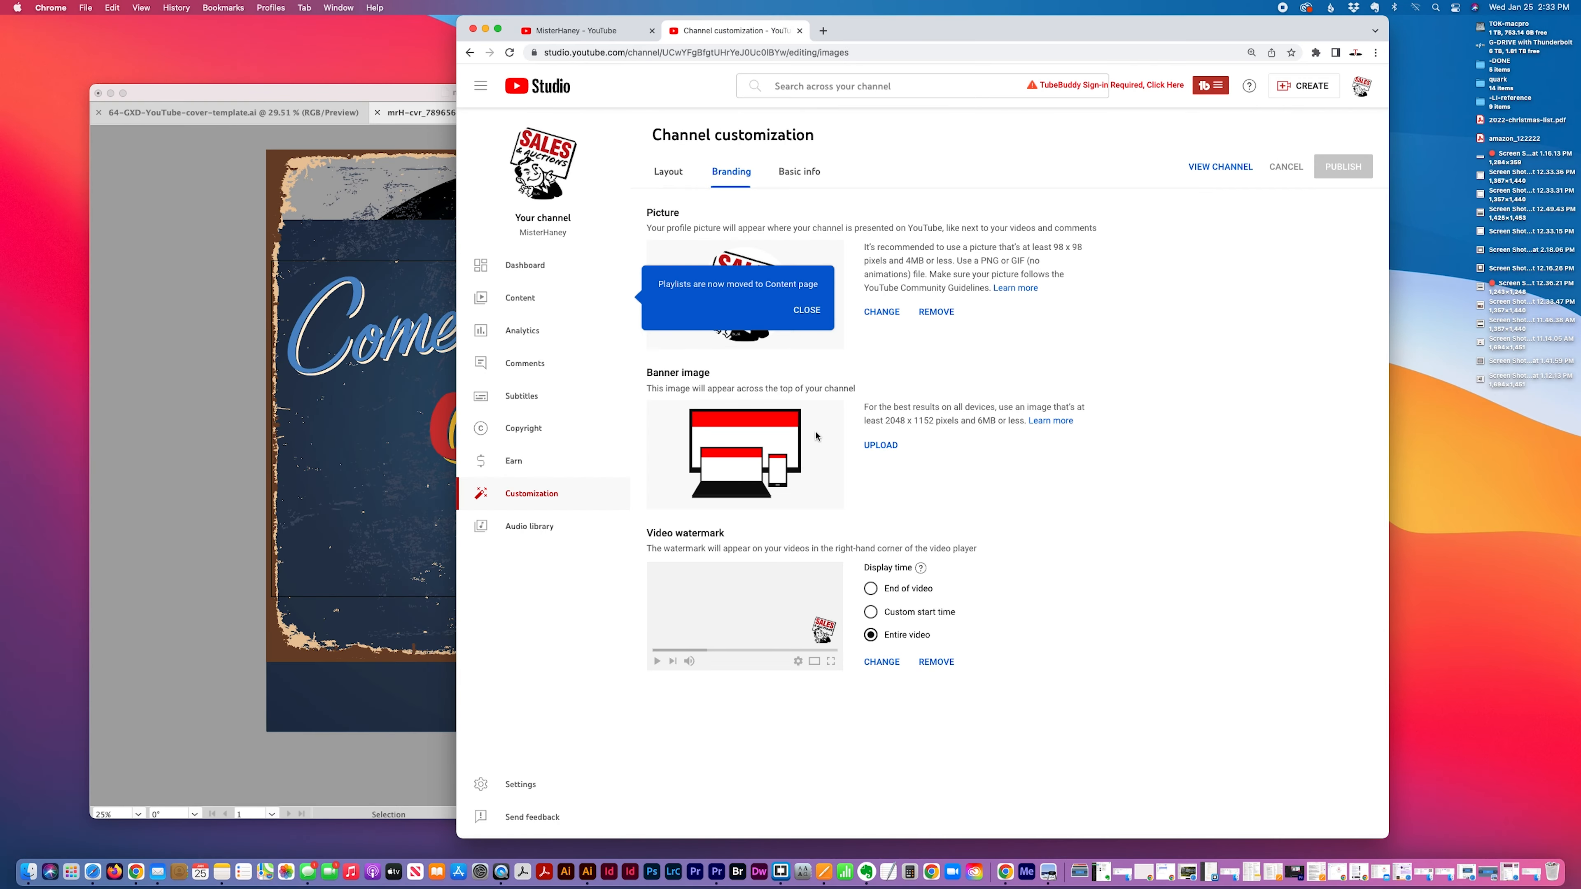
{"action": "left_click", "coordinate": [881, 446]}
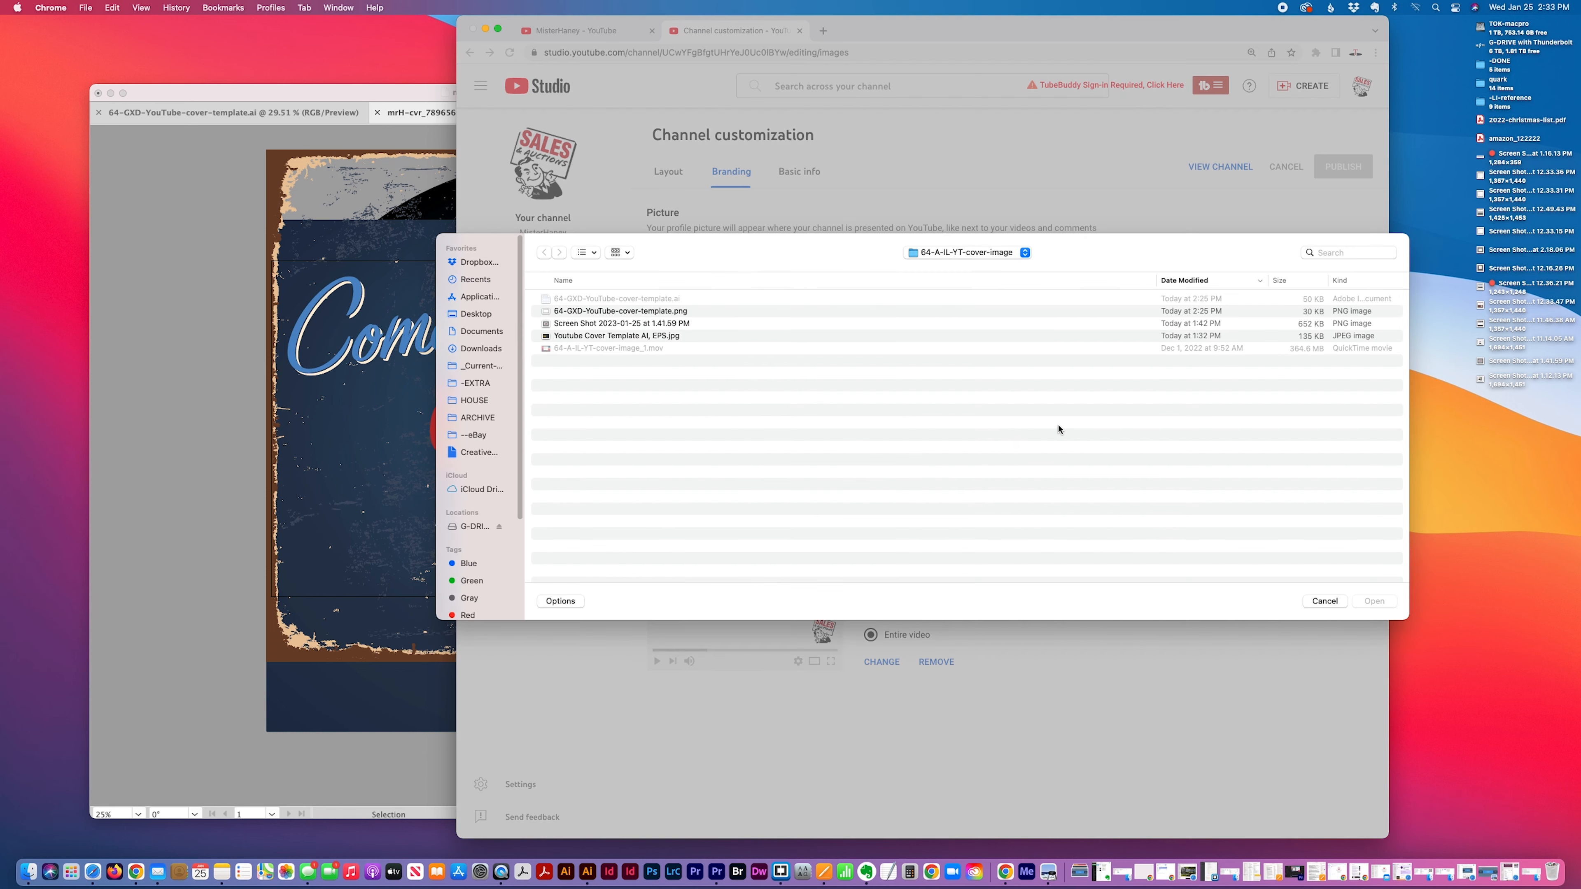
{"action": "left_click", "coordinate": [991, 259]}
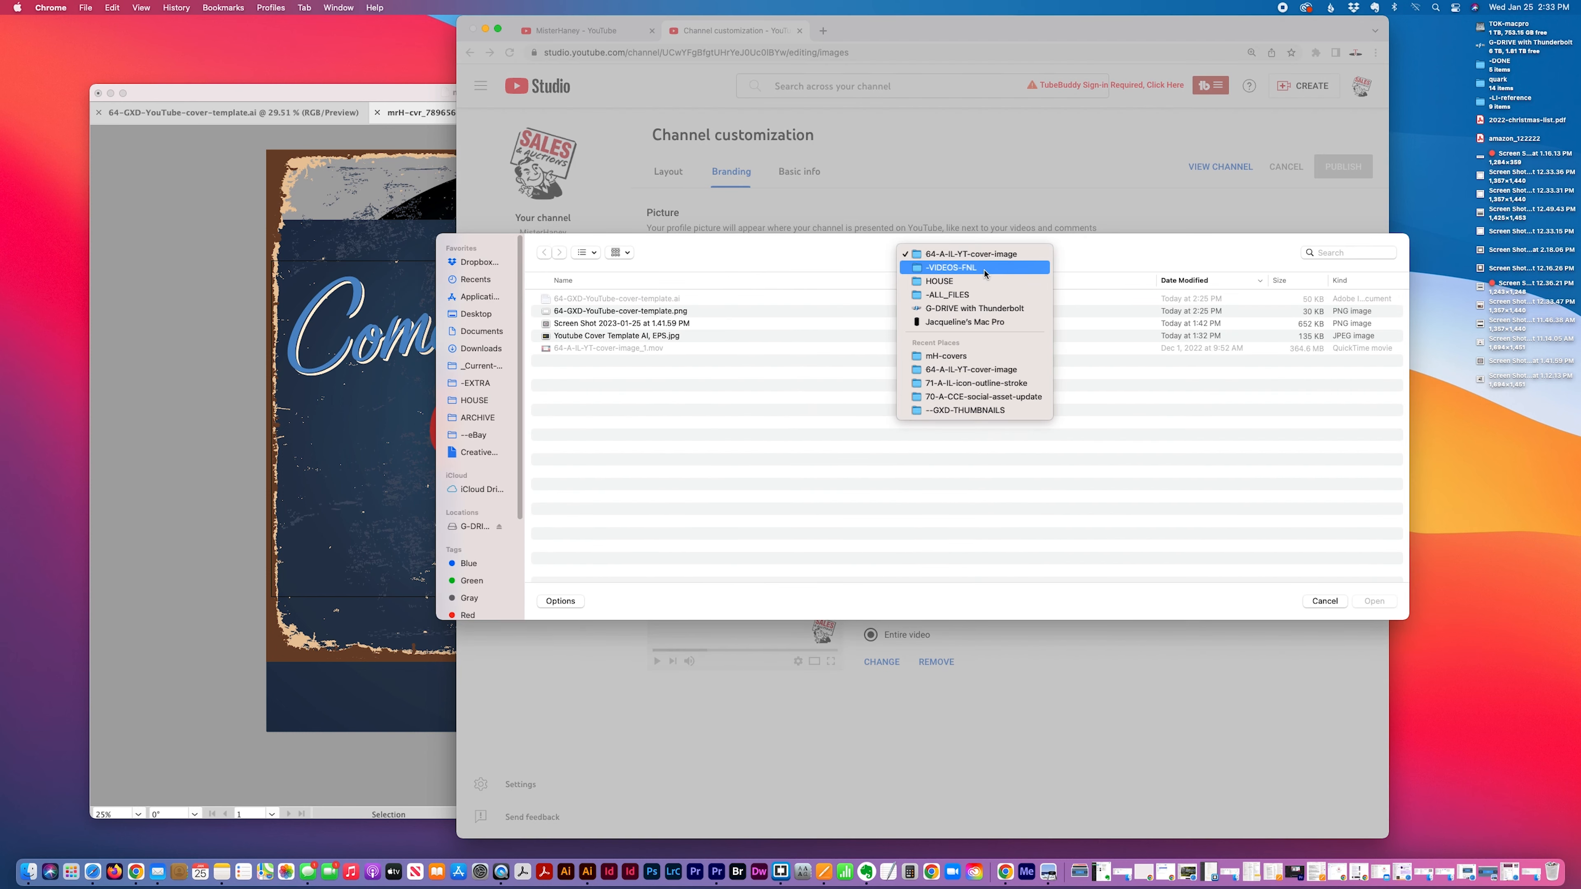
{"action": "left_click", "coordinate": [974, 360]}
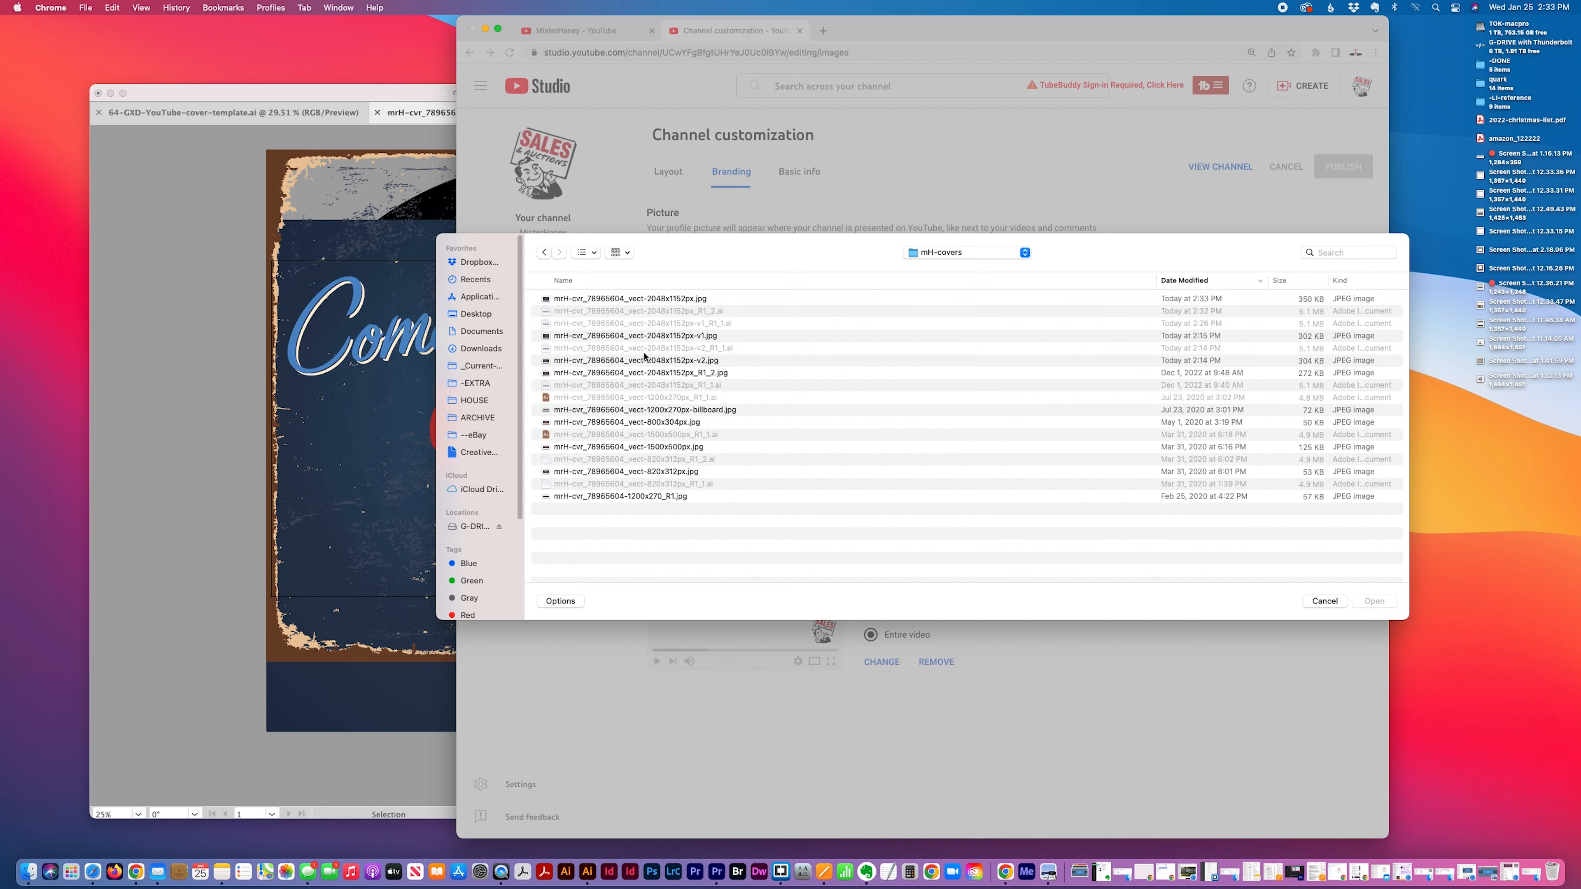
{"action": "left_click", "coordinate": [683, 298]}
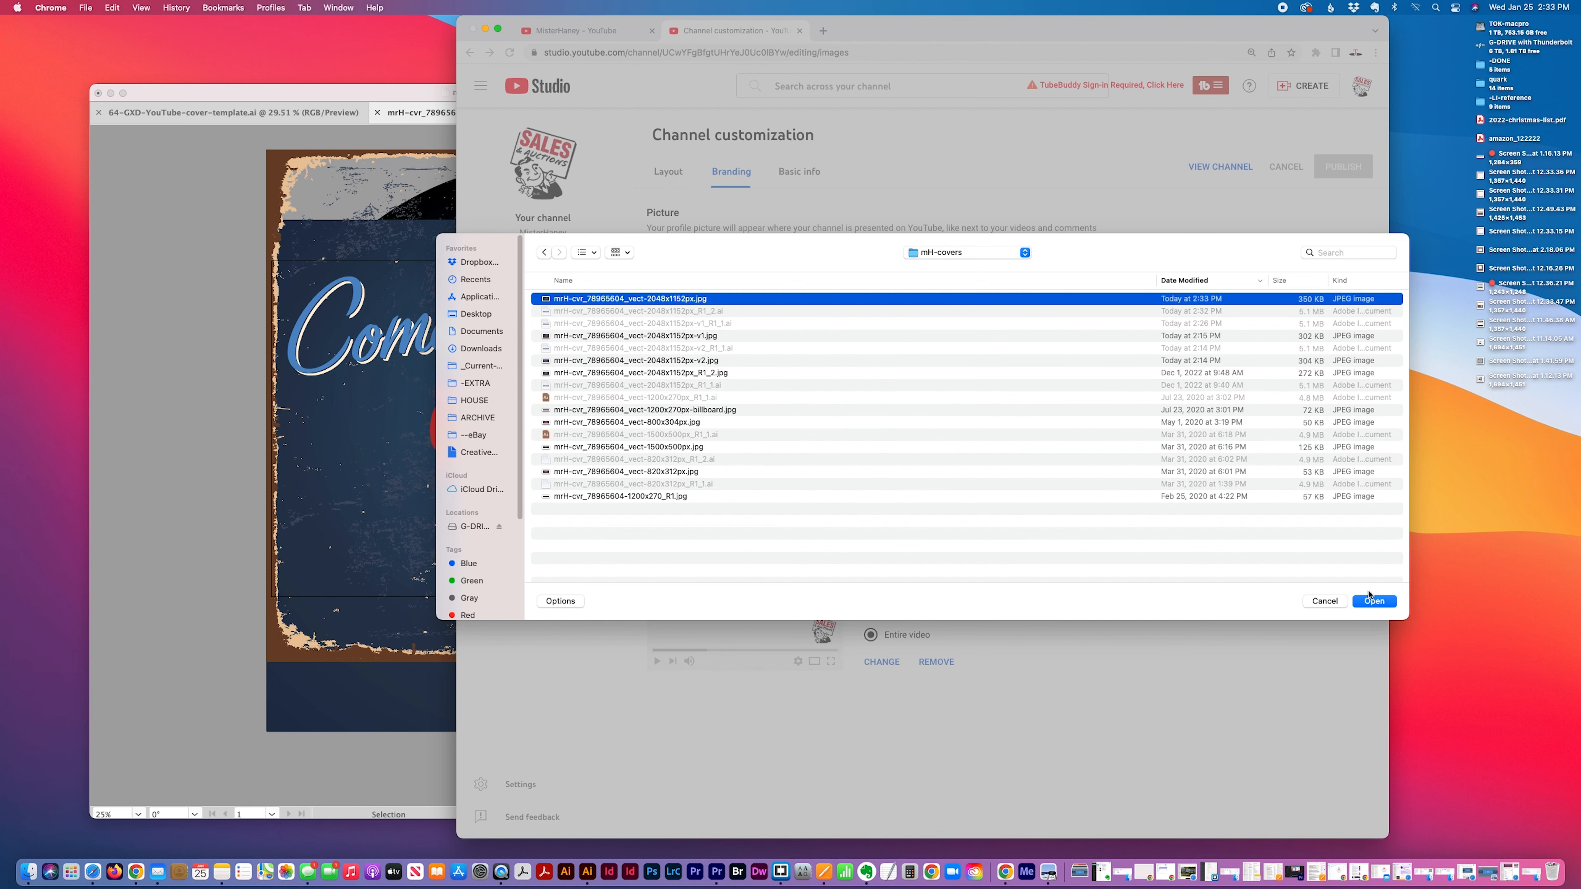
{"action": "left_click", "coordinate": [1372, 600]}
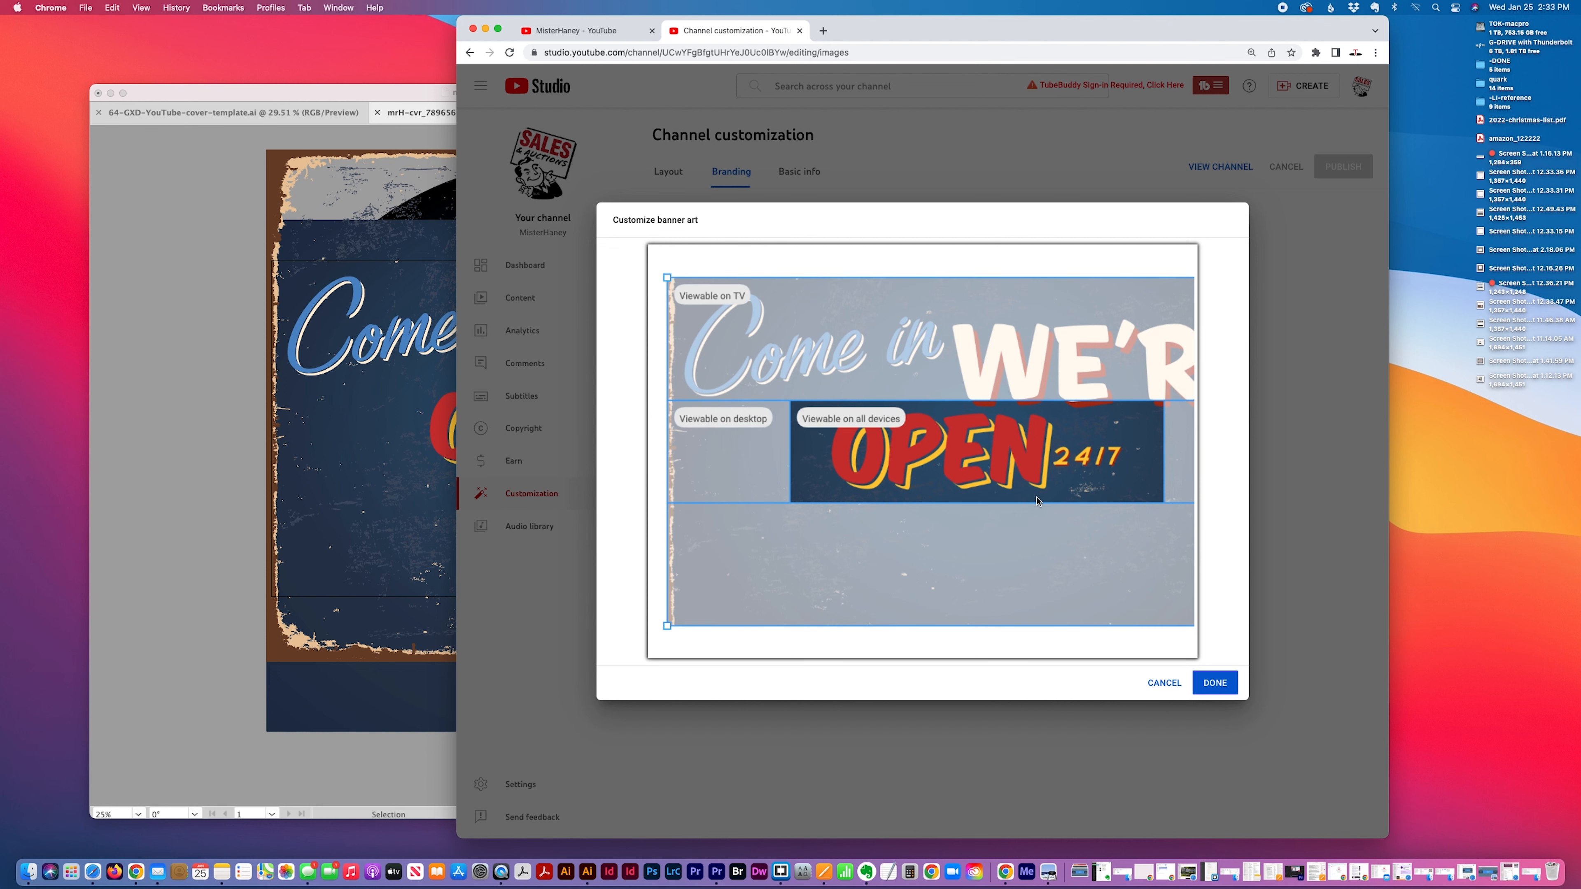
{"action": "left_click", "coordinate": [1164, 683]}
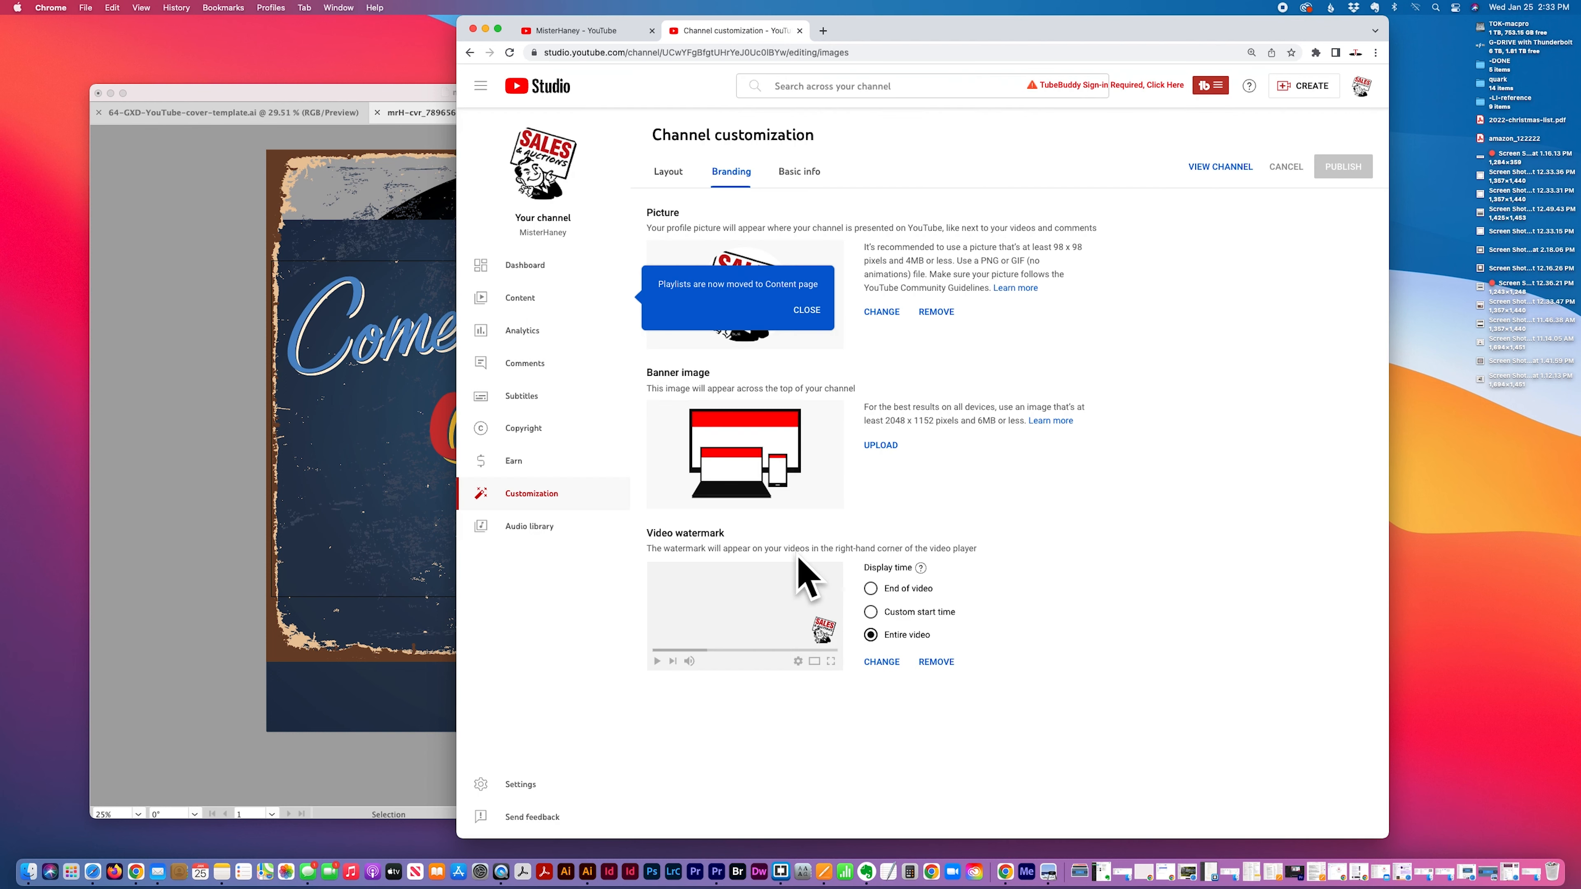
- Switch to Illustrator, show the TEMPLATE layer, and raise the "Come in WE'RE" lettering straight up by about 38 px
{"action": "left_click", "coordinate": [204, 362]}
{"action": "left_click", "coordinate": [989, 265]}
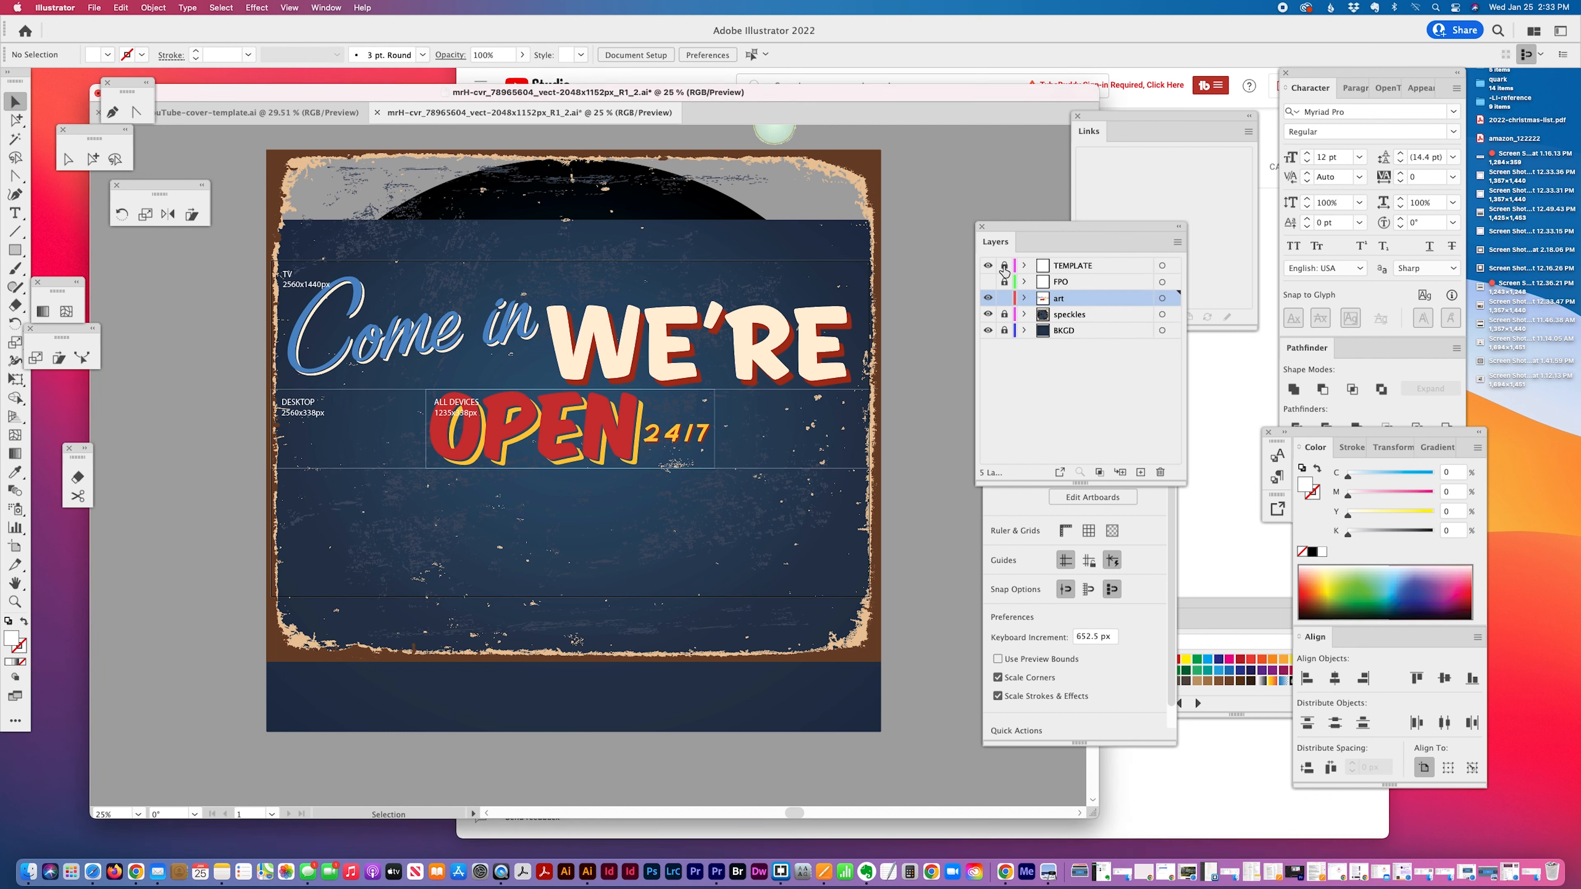
{"action": "left_click", "coordinate": [647, 373]}
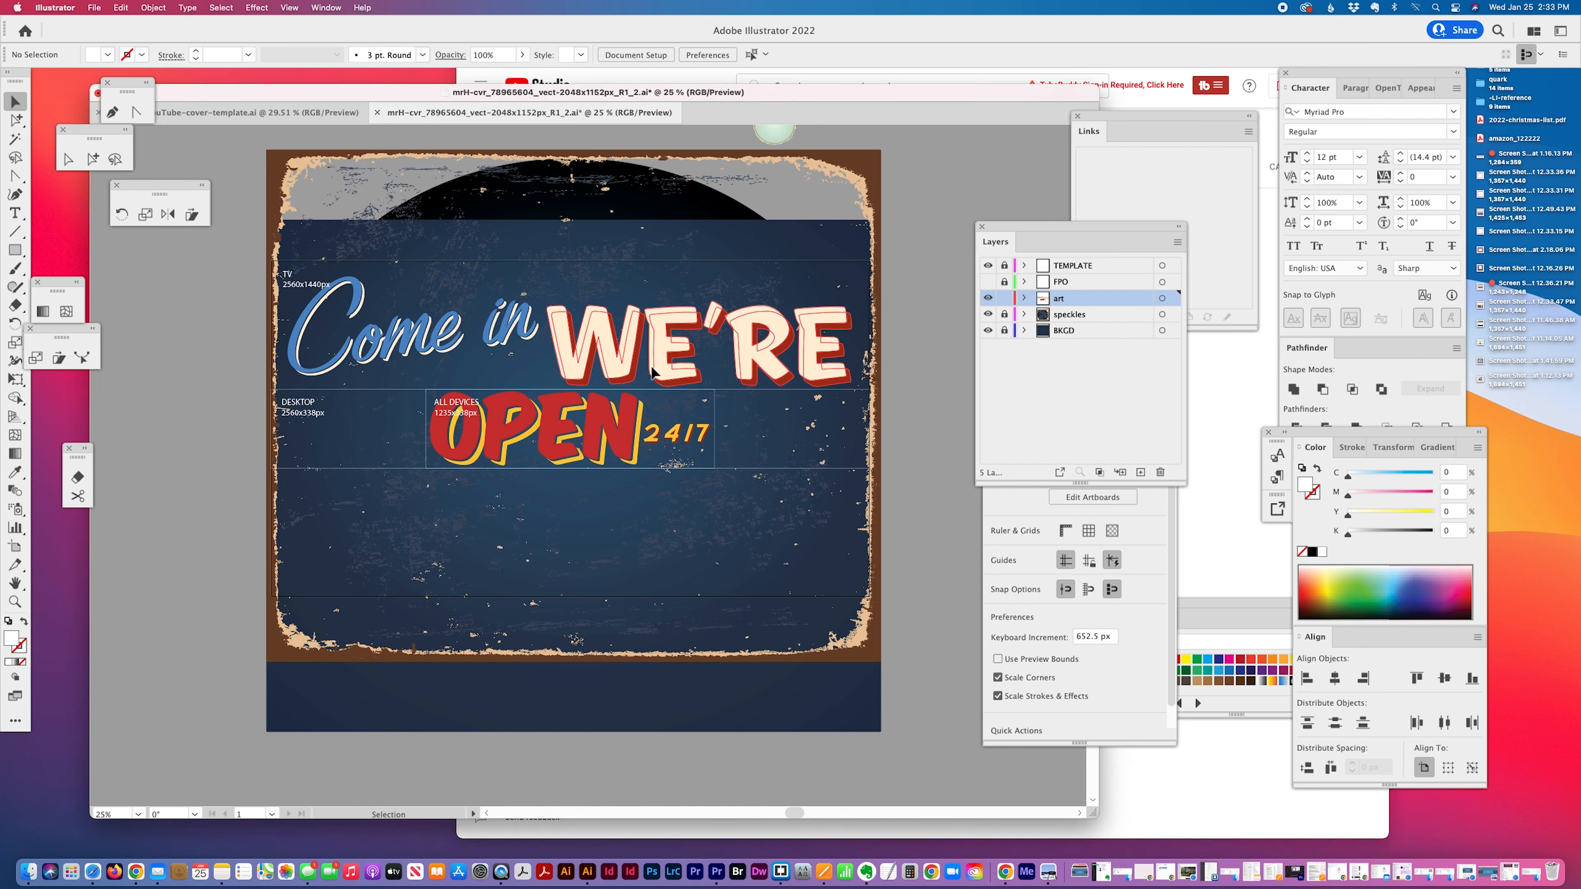
{"action": "left_click", "coordinate": [516, 330]}
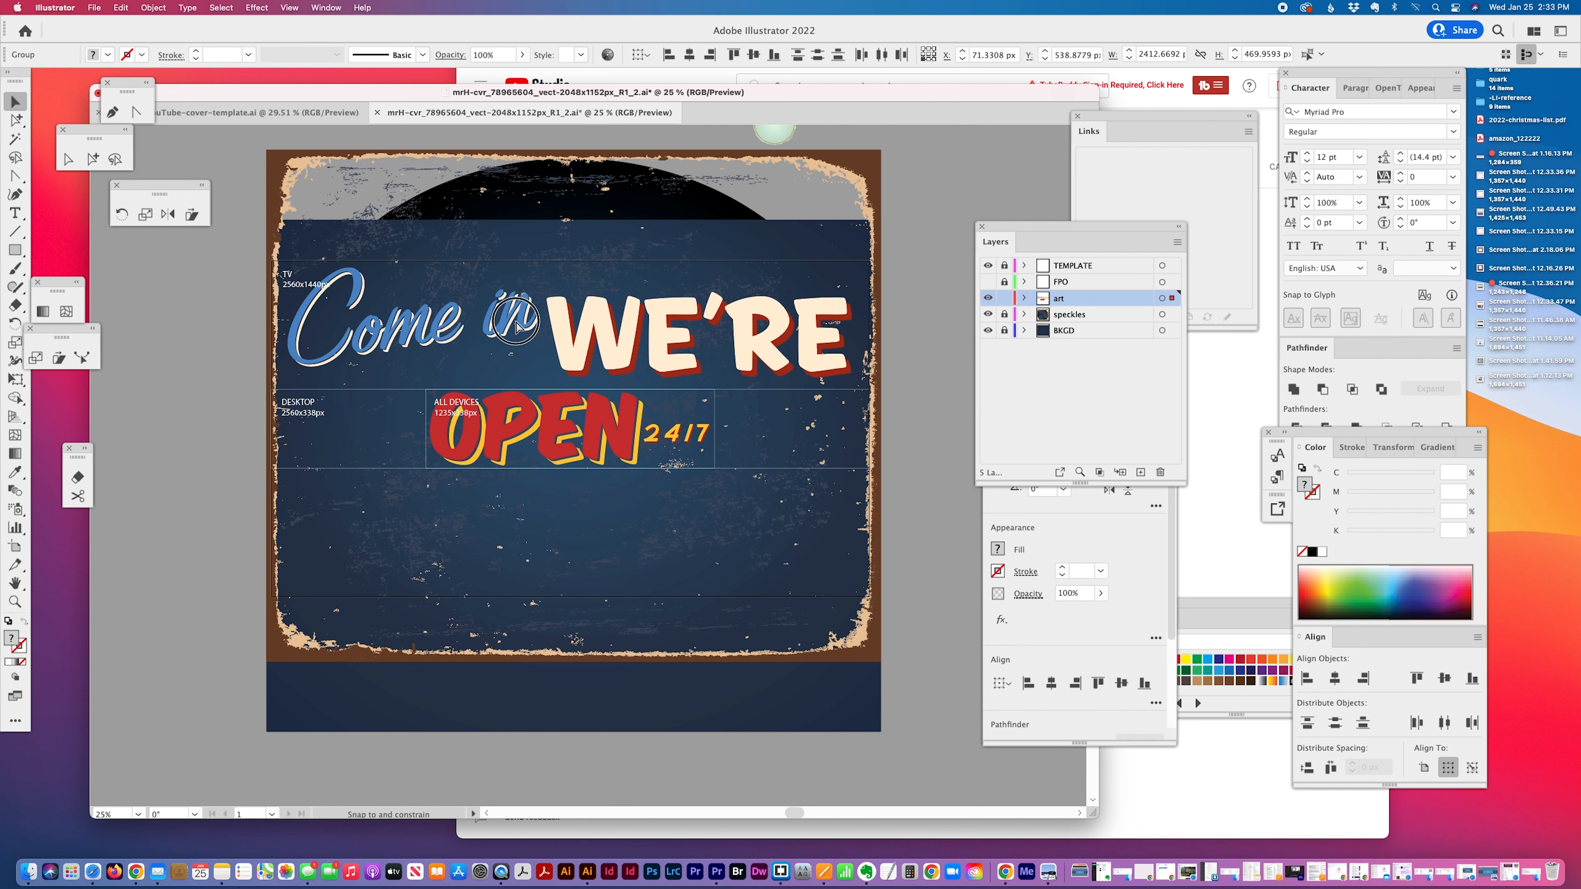
{"action": "left_click_drag", "start_coordinate": [515, 330], "coordinate": [515, 321]}
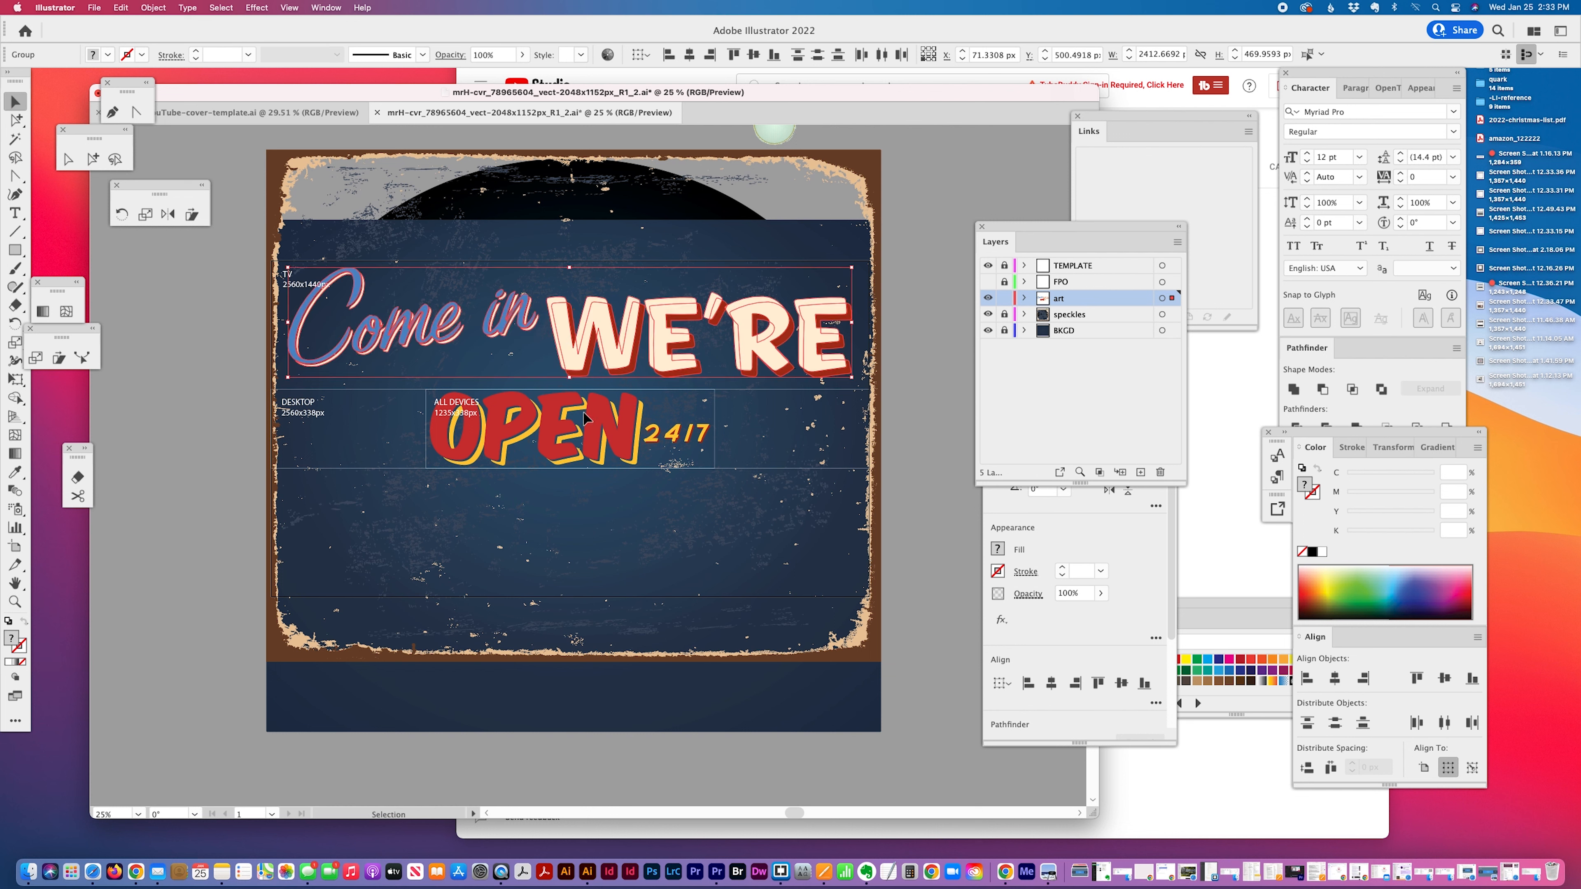
- Enlarge OPEN and 24/7 together from their centre to about 1240 px wide, filling the all-devices area, and save the document
{"action": "left_click", "coordinate": [625, 453]}
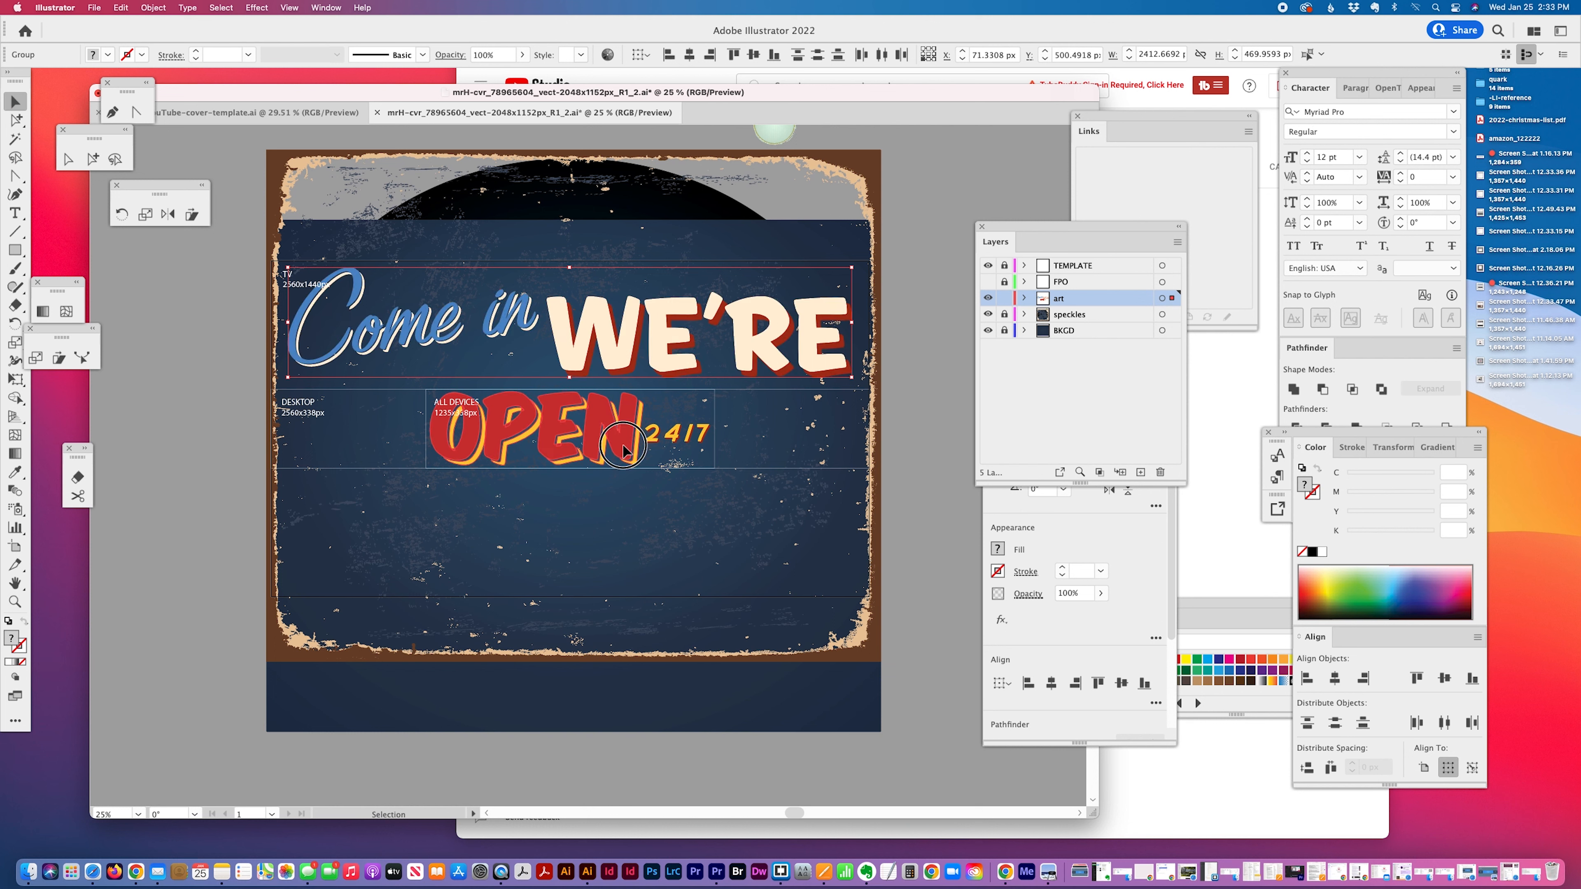
{"action": "left_click", "coordinate": [694, 438], "text": "shift"}
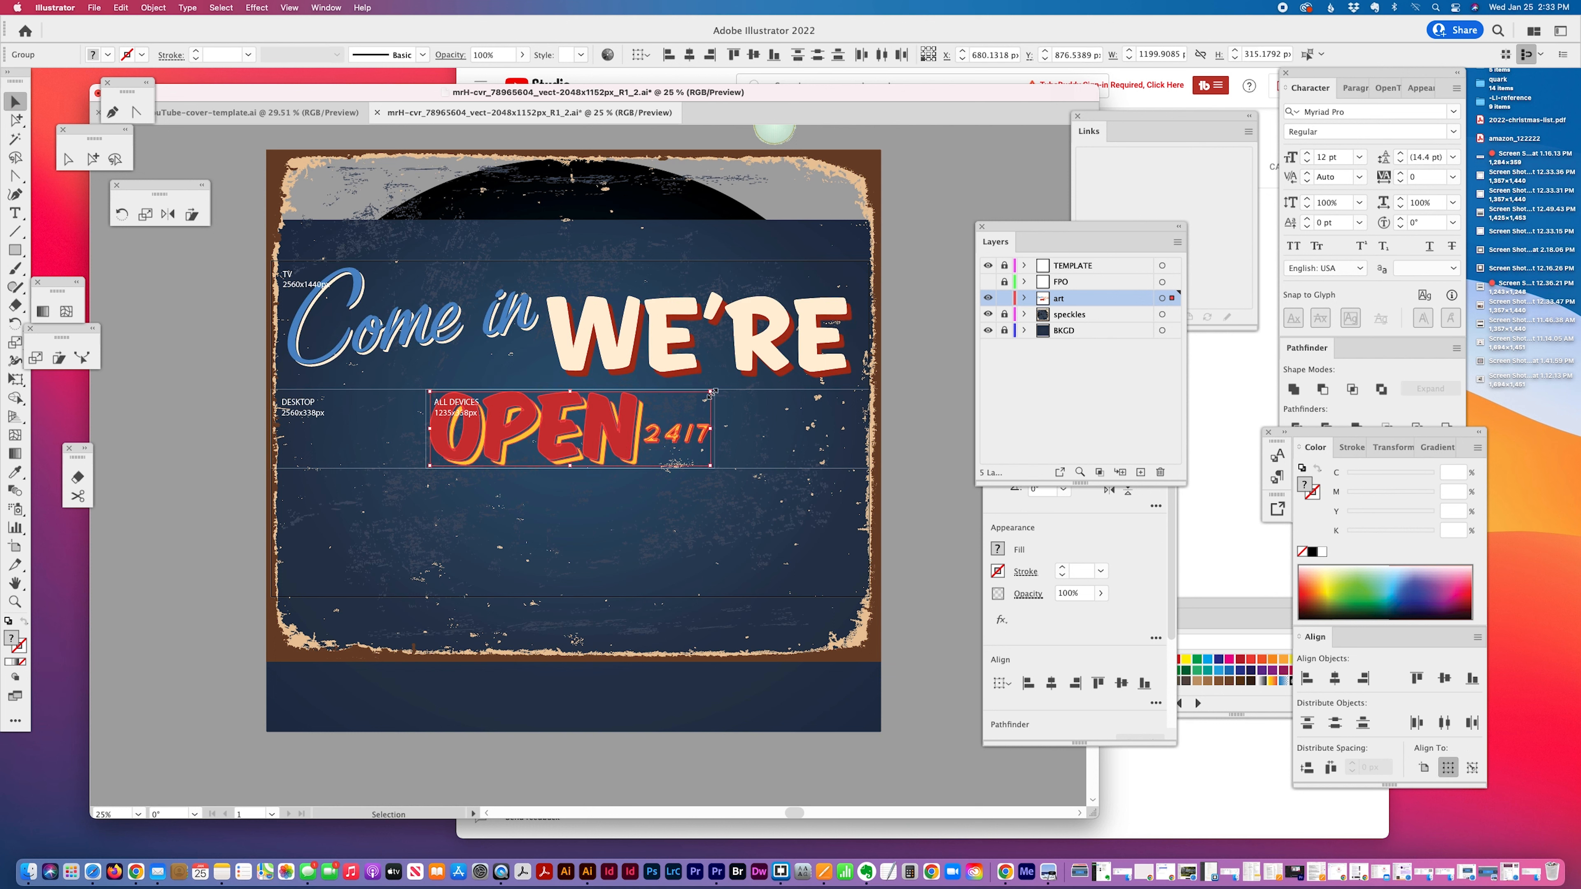
{"action": "left_click_drag", "start_coordinate": [710, 391], "coordinate": [716, 390]}
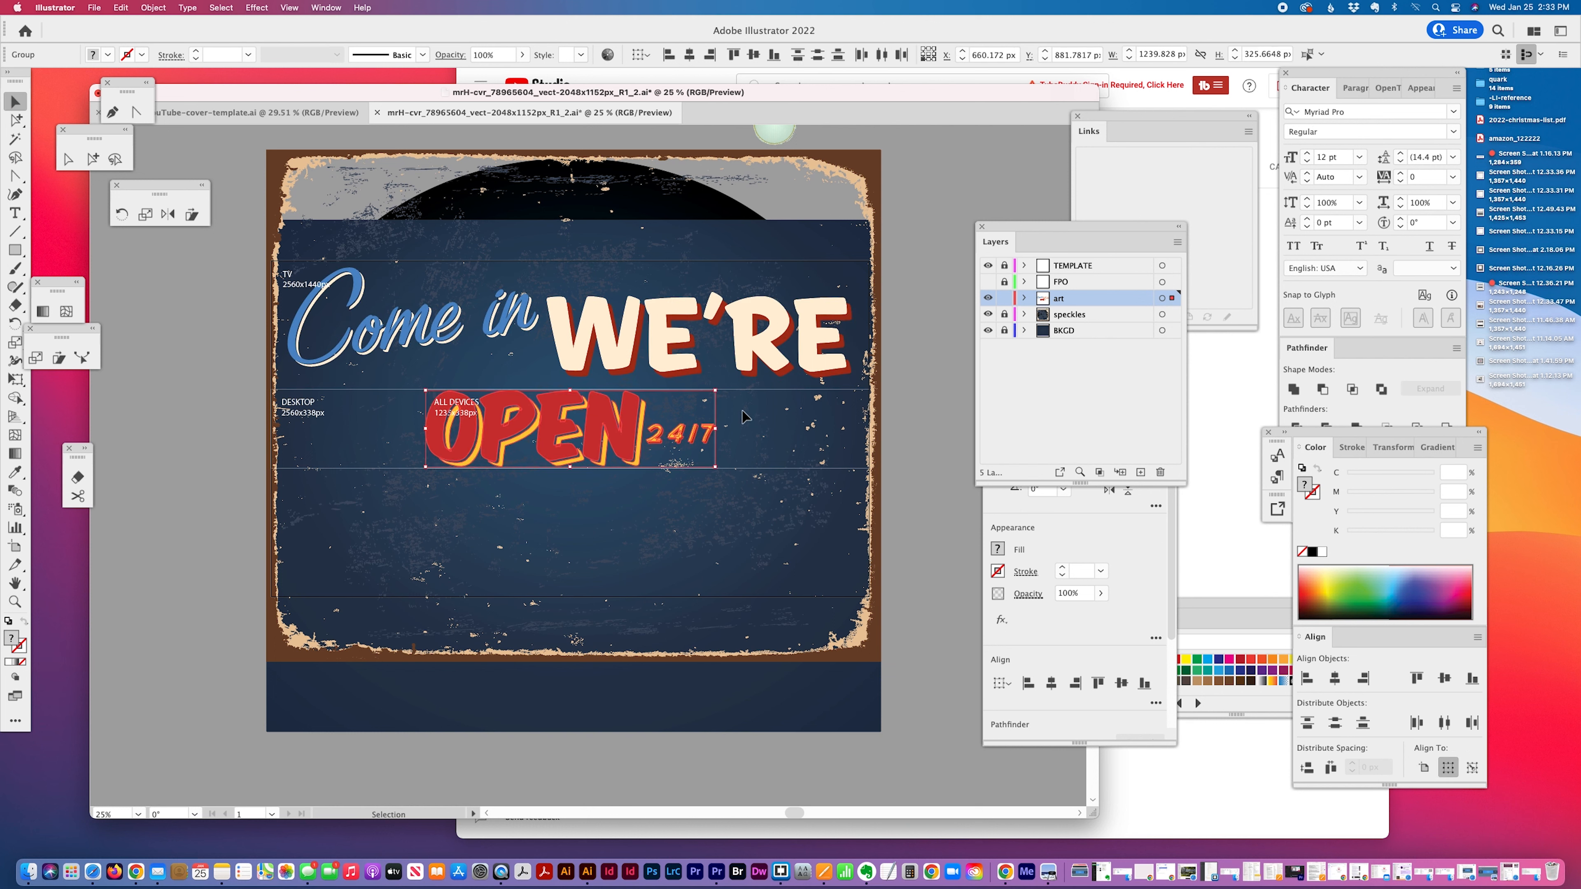
{"action": "left_click", "coordinate": [911, 461]}
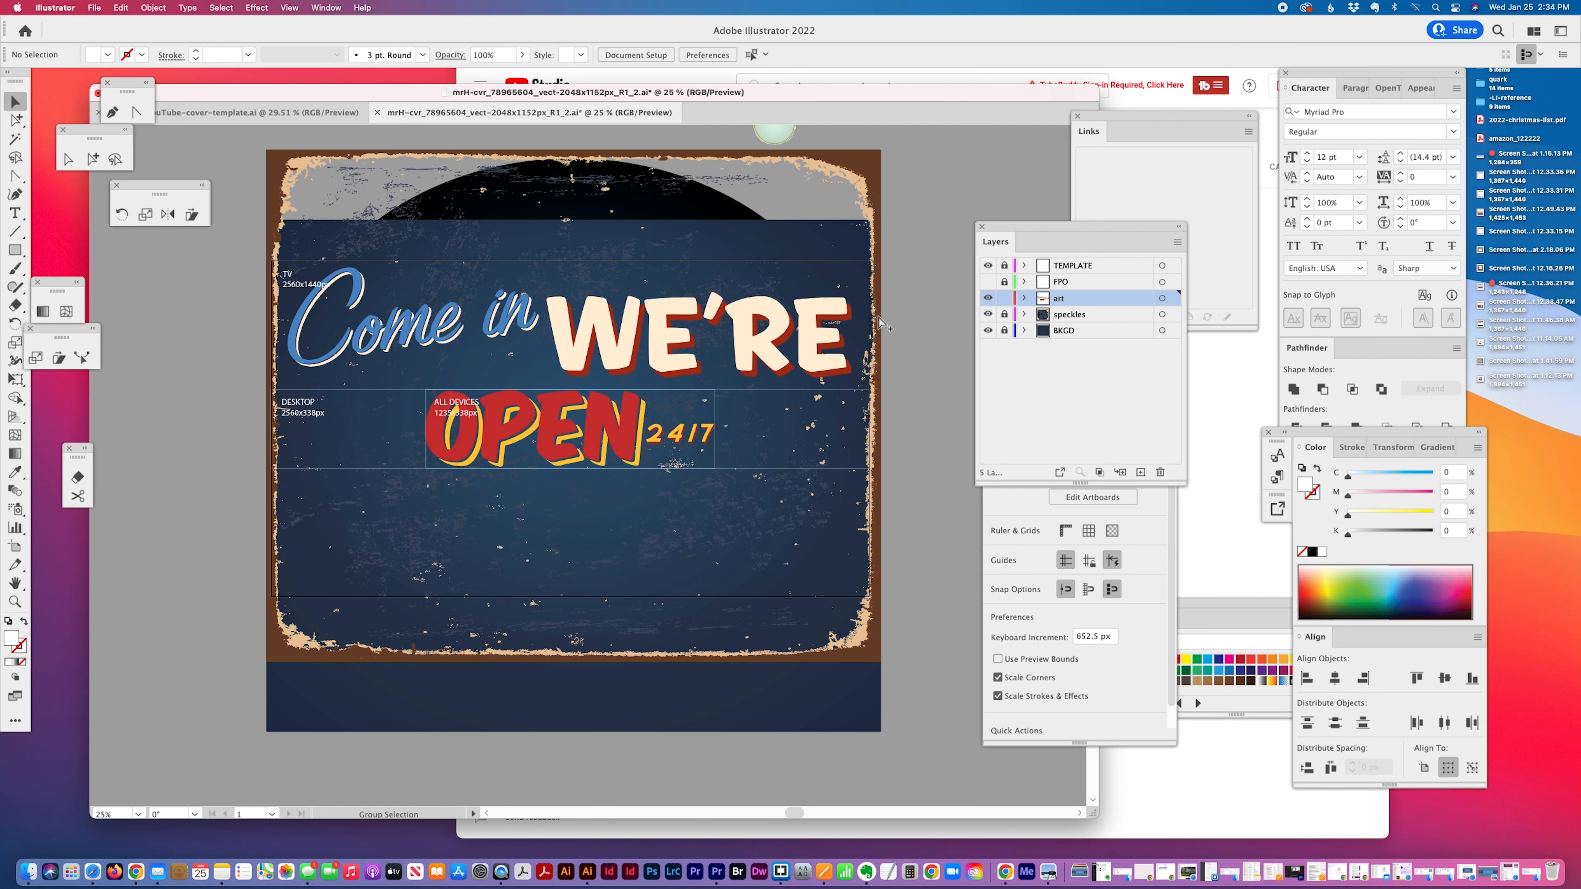
{"action": "key", "text": "cmd+s"}
{"action": "left_click", "coordinate": [988, 265]}
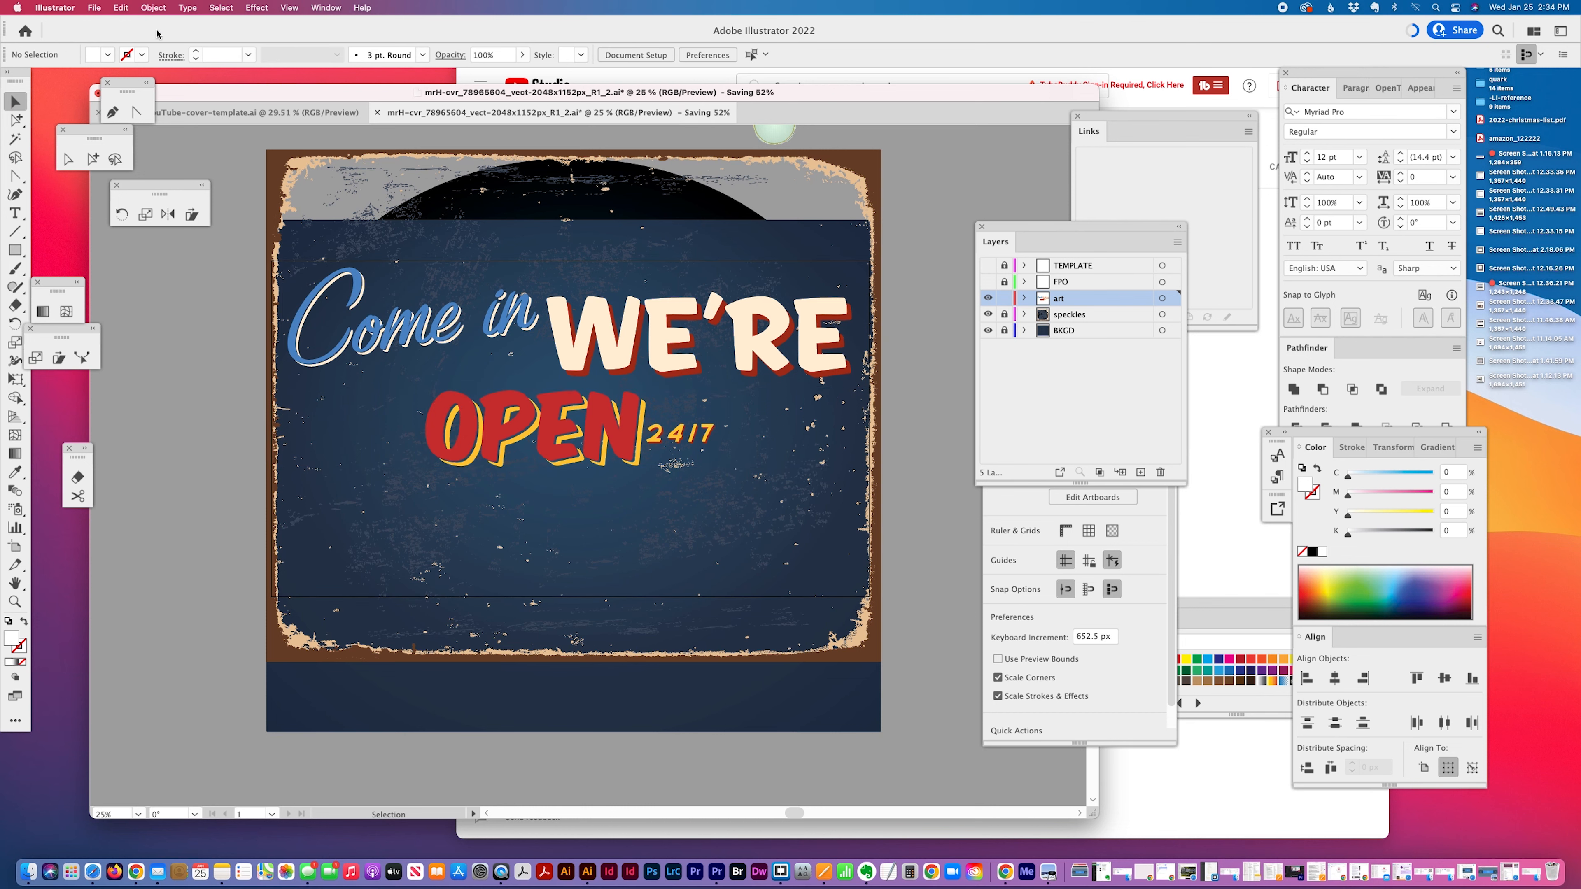
{"action": "left_click", "coordinate": [95, 7]}
{"action": "mouse_move", "coordinate": [126, 255]}
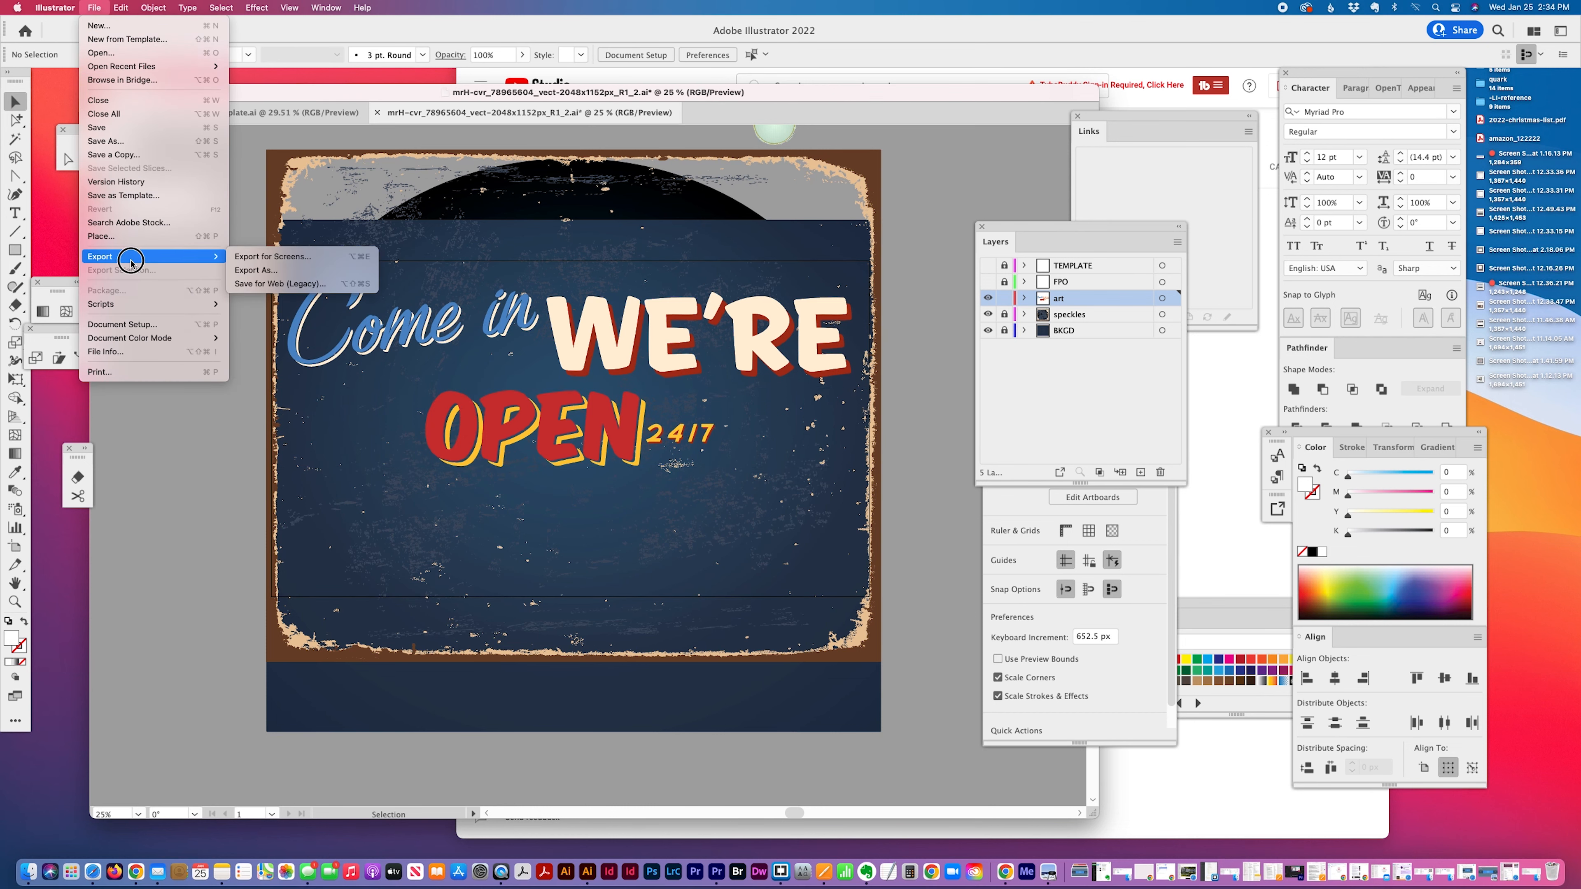
{"action": "left_click", "coordinate": [274, 288]}
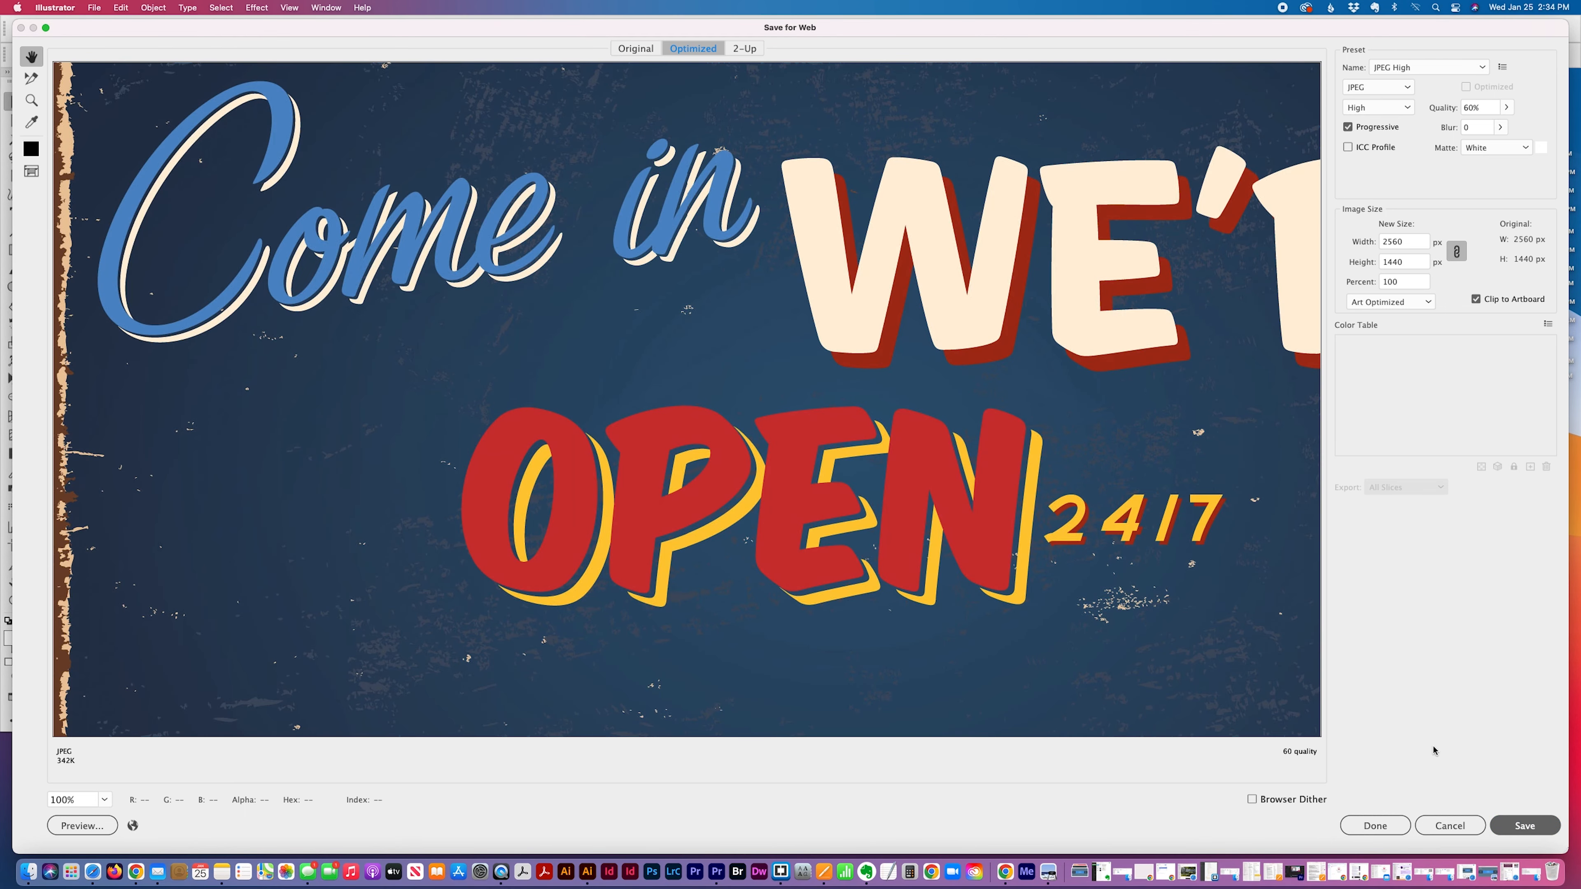
{"action": "left_click", "coordinate": [1525, 825]}
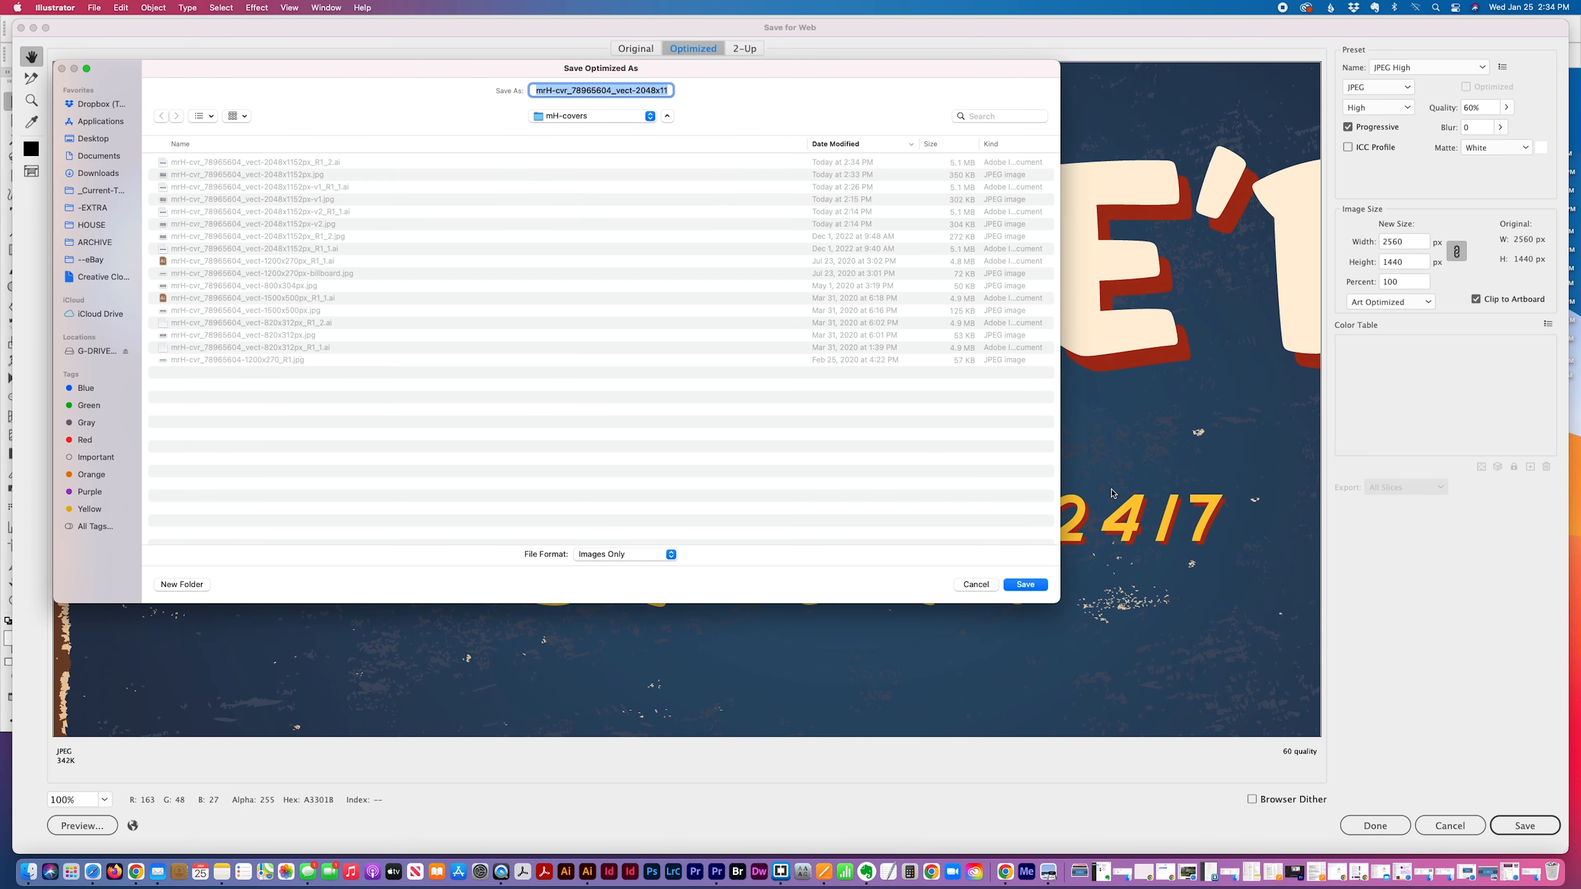
{"action": "left_click", "coordinate": [859, 145]}
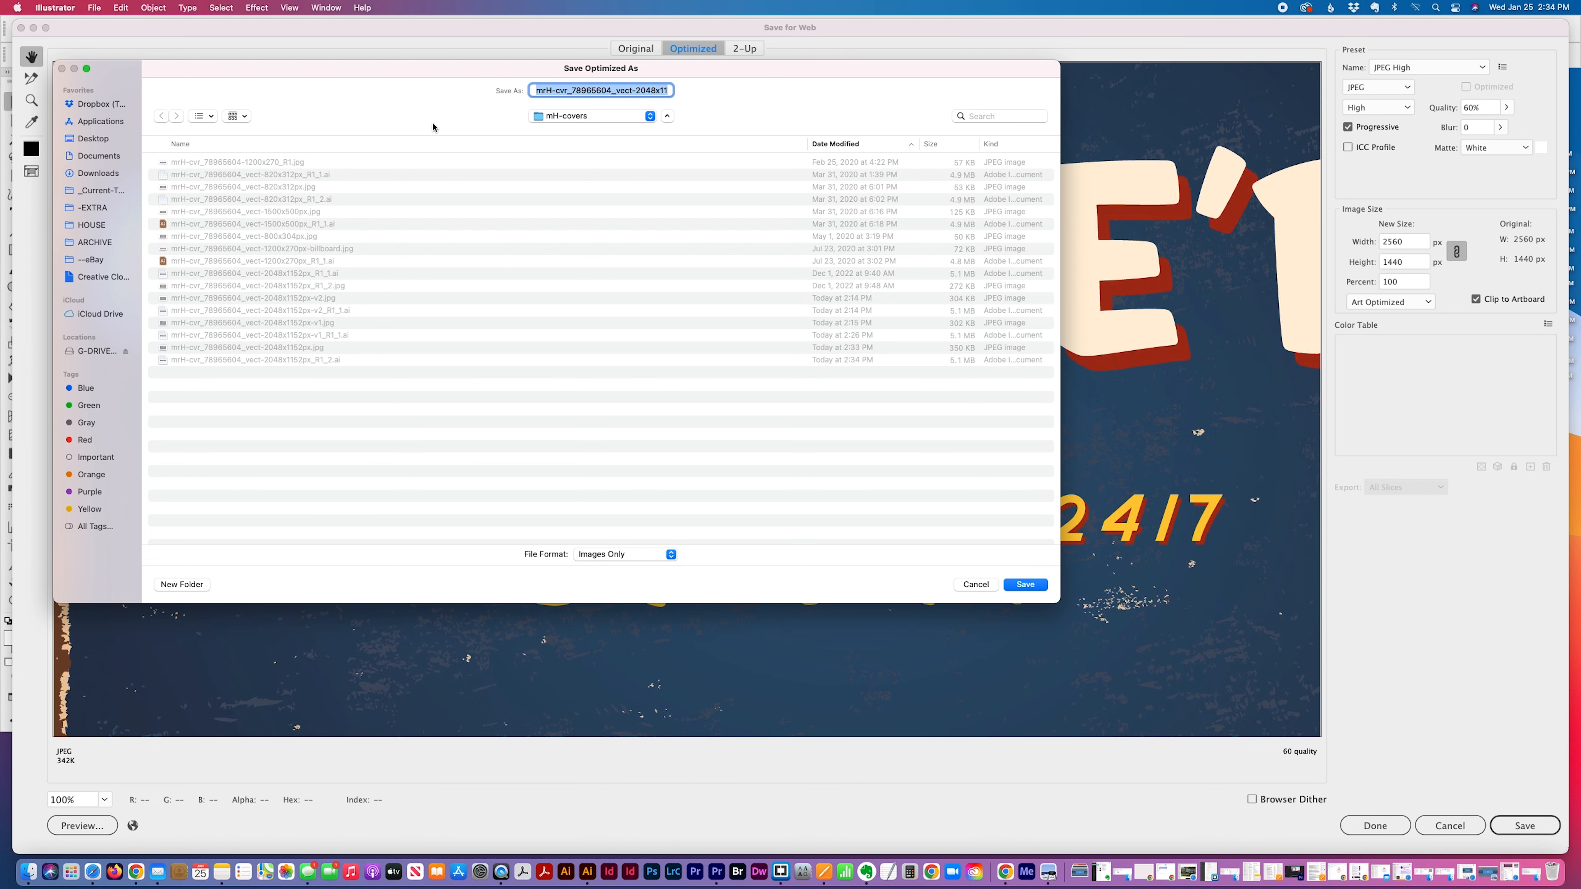
{"action": "left_click", "coordinate": [291, 163]}
{"action": "left_click", "coordinate": [1025, 584]}
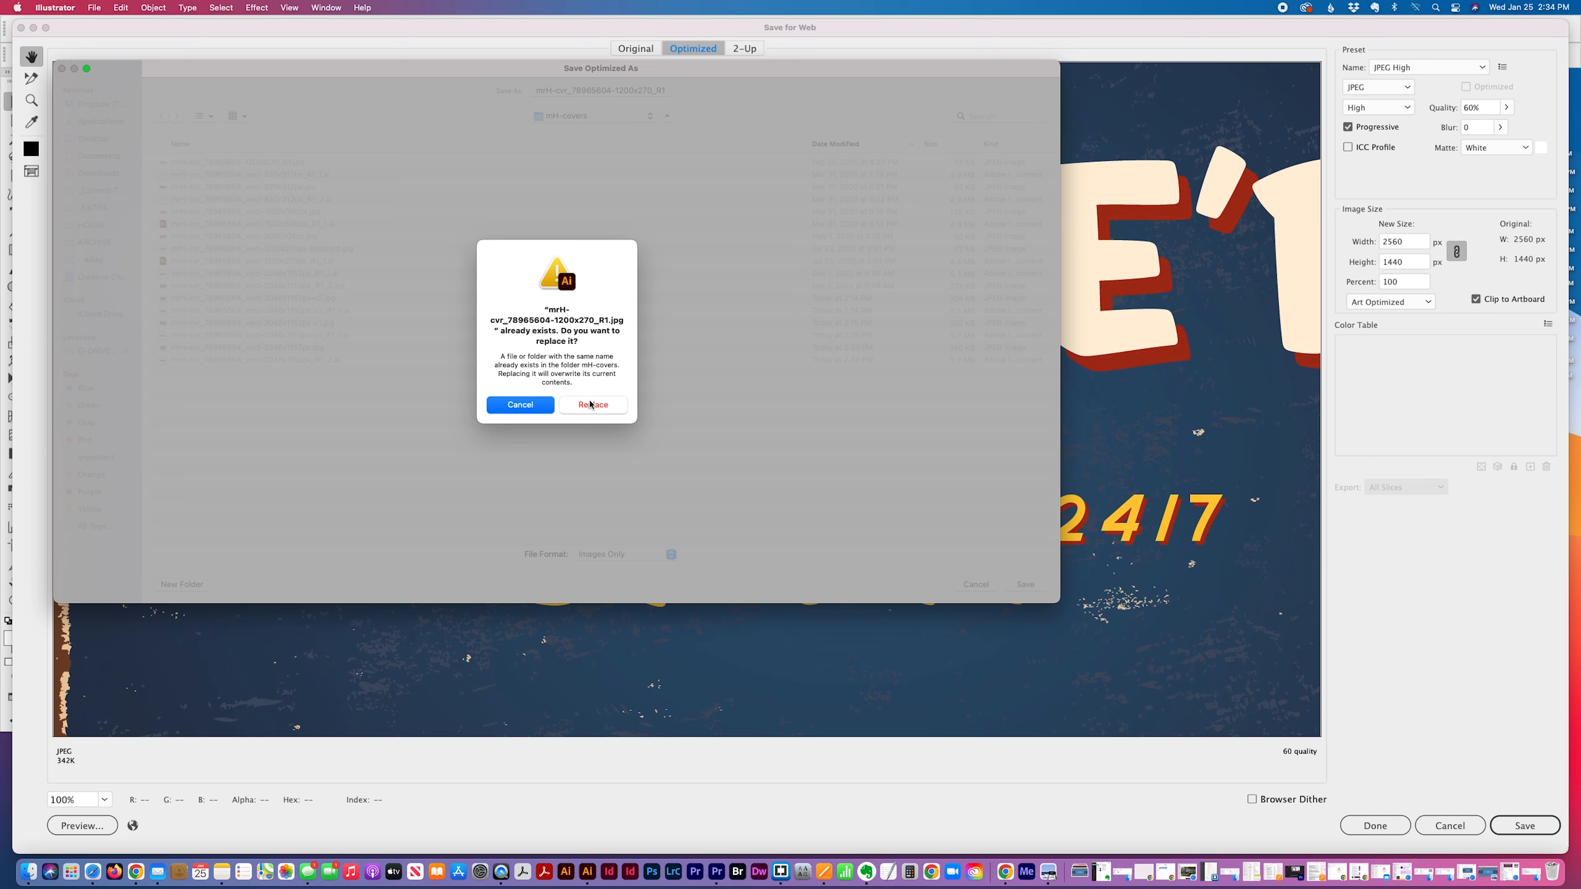
{"action": "left_click", "coordinate": [590, 404]}
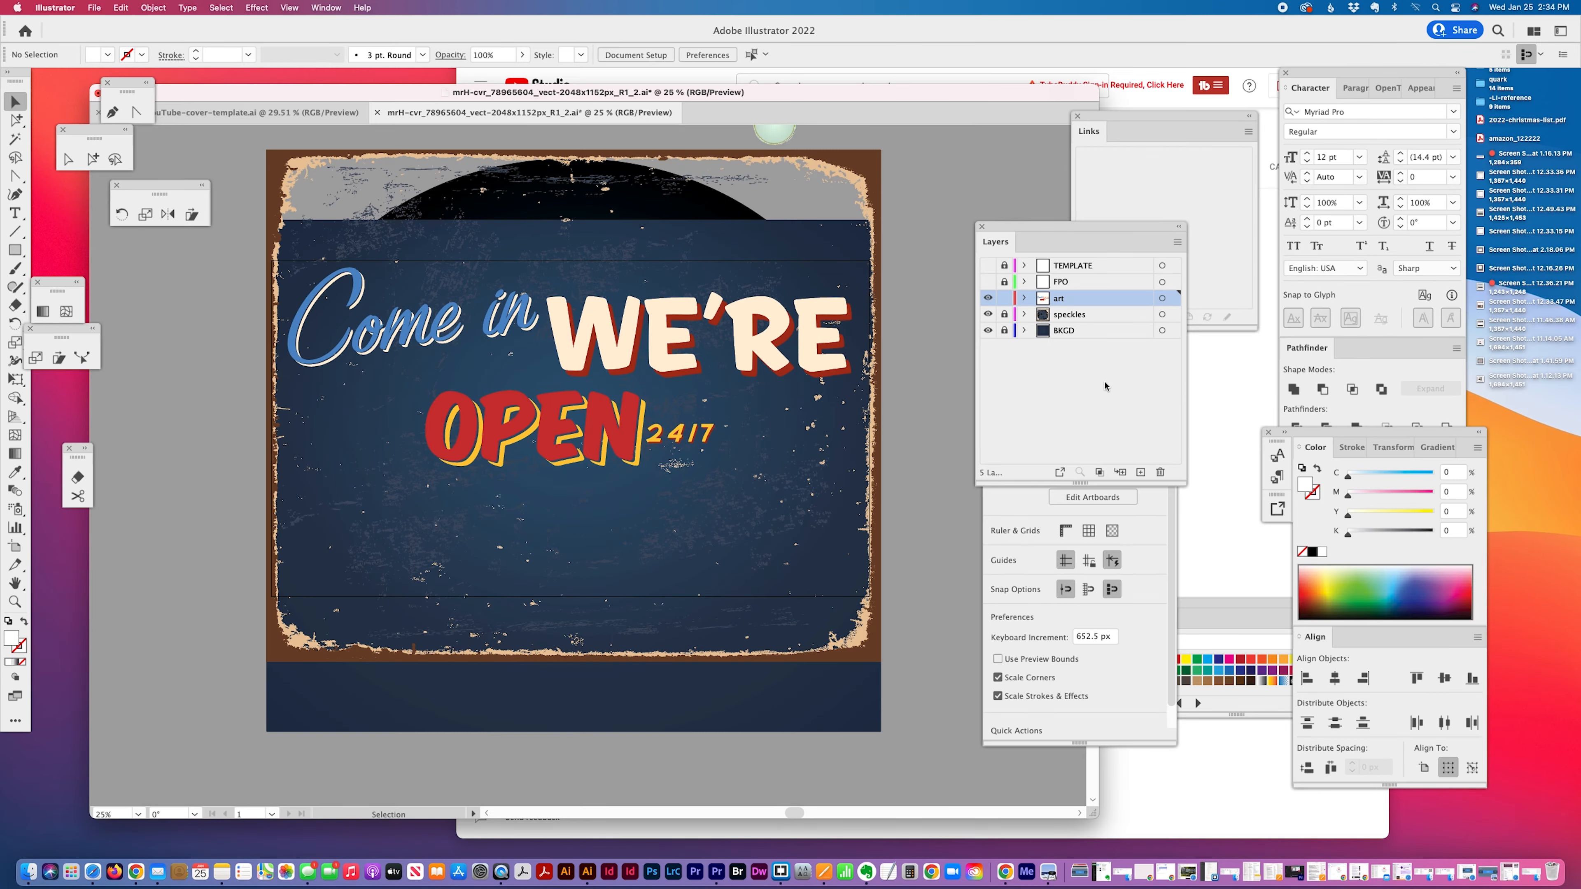
{"action": "left_click", "coordinate": [1225, 427]}
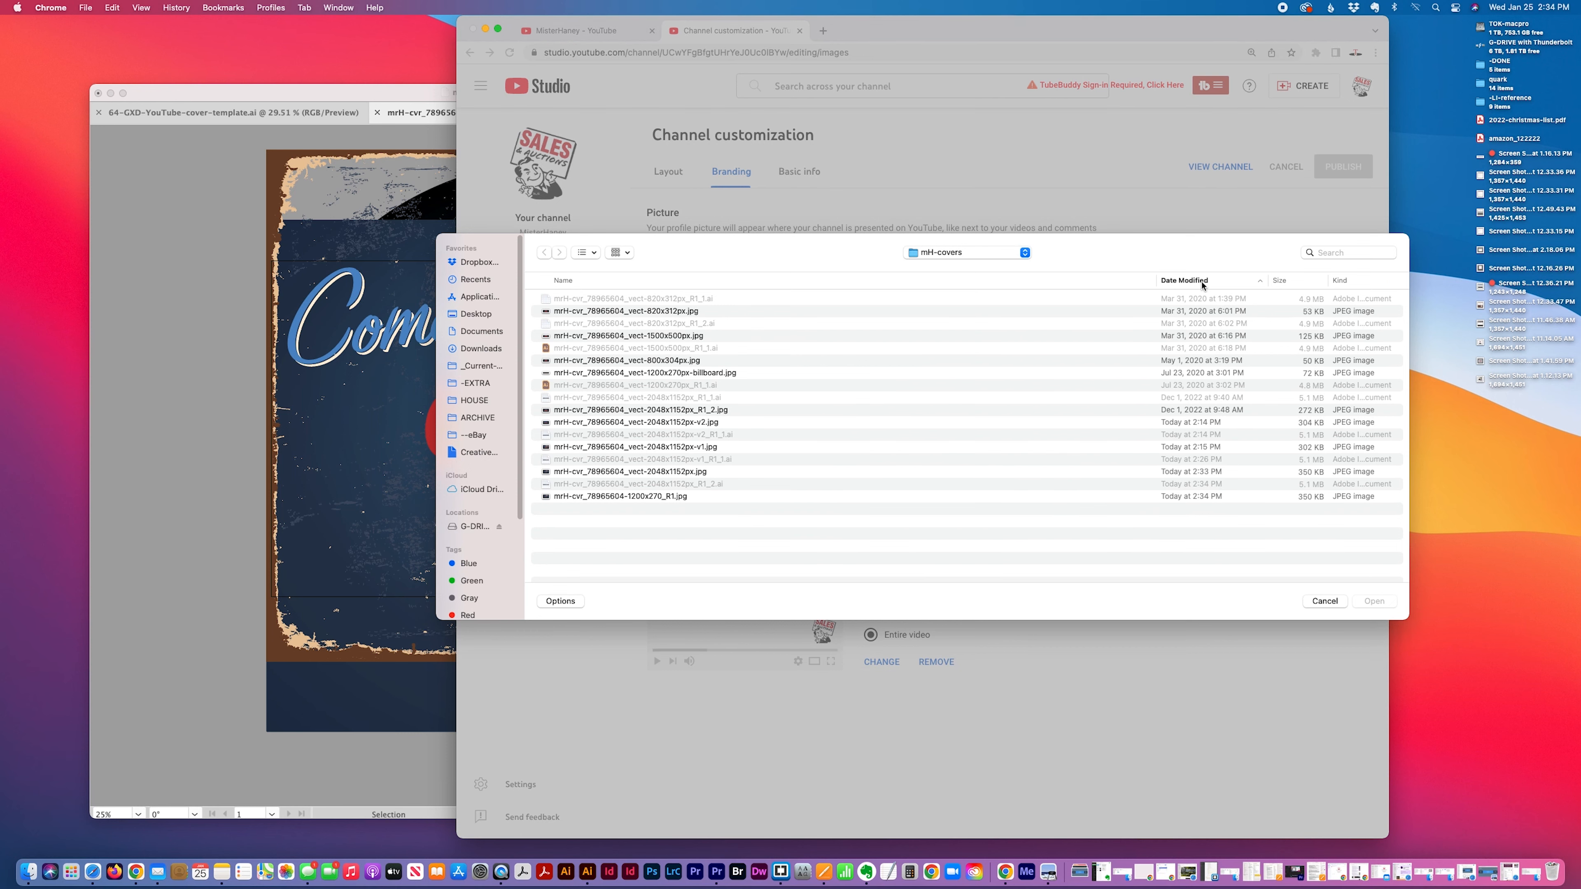
{"action": "left_click", "coordinate": [1201, 282]}
{"action": "left_click", "coordinate": [770, 299]}
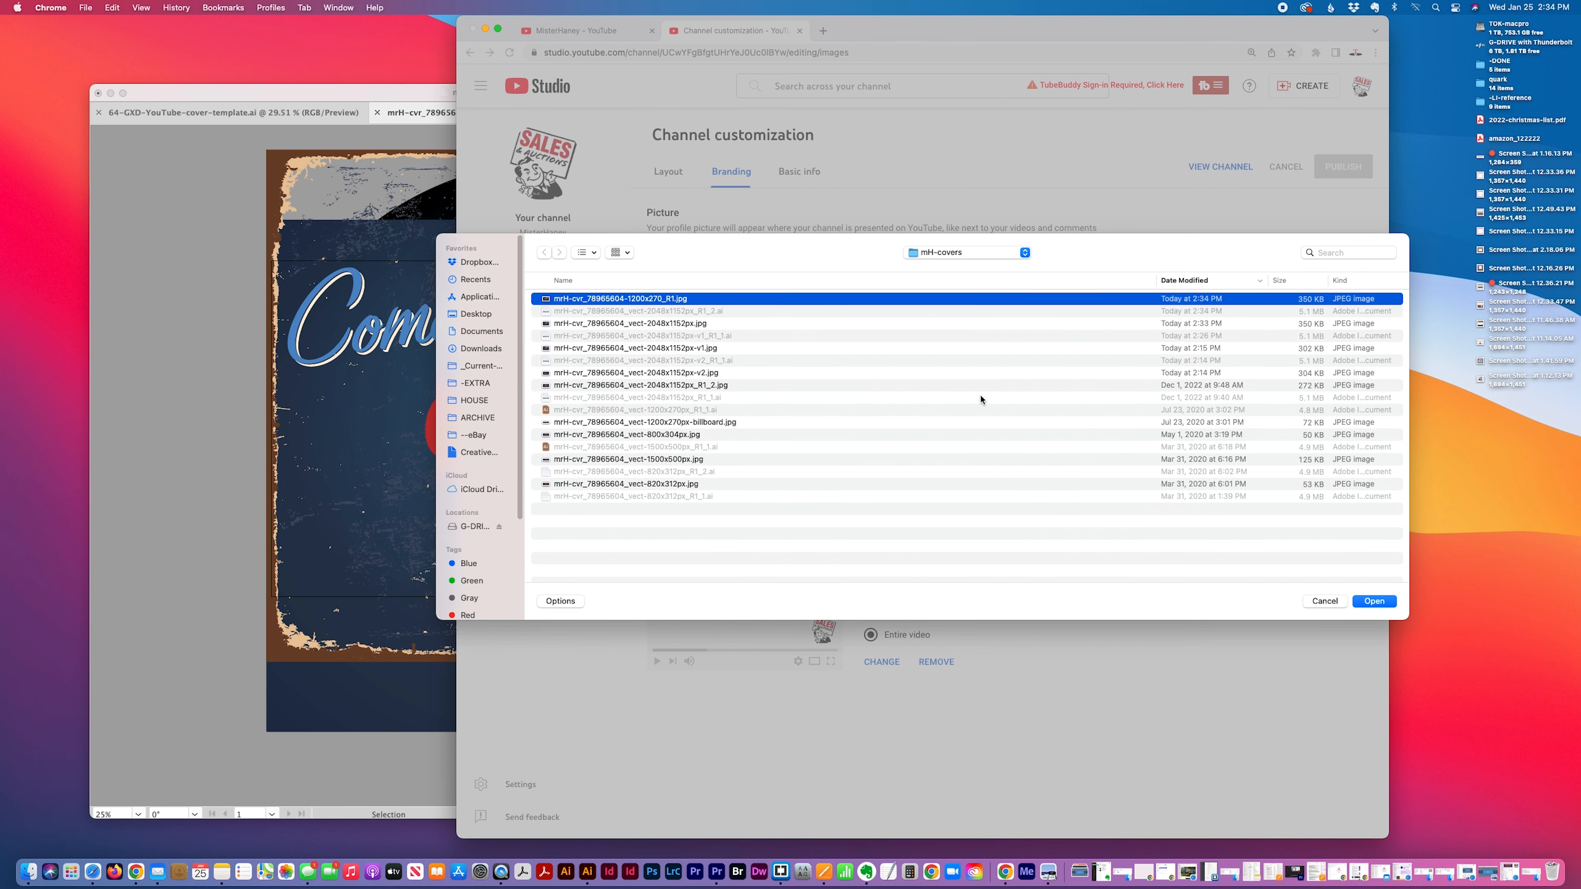
{"action": "left_click", "coordinate": [1376, 602]}
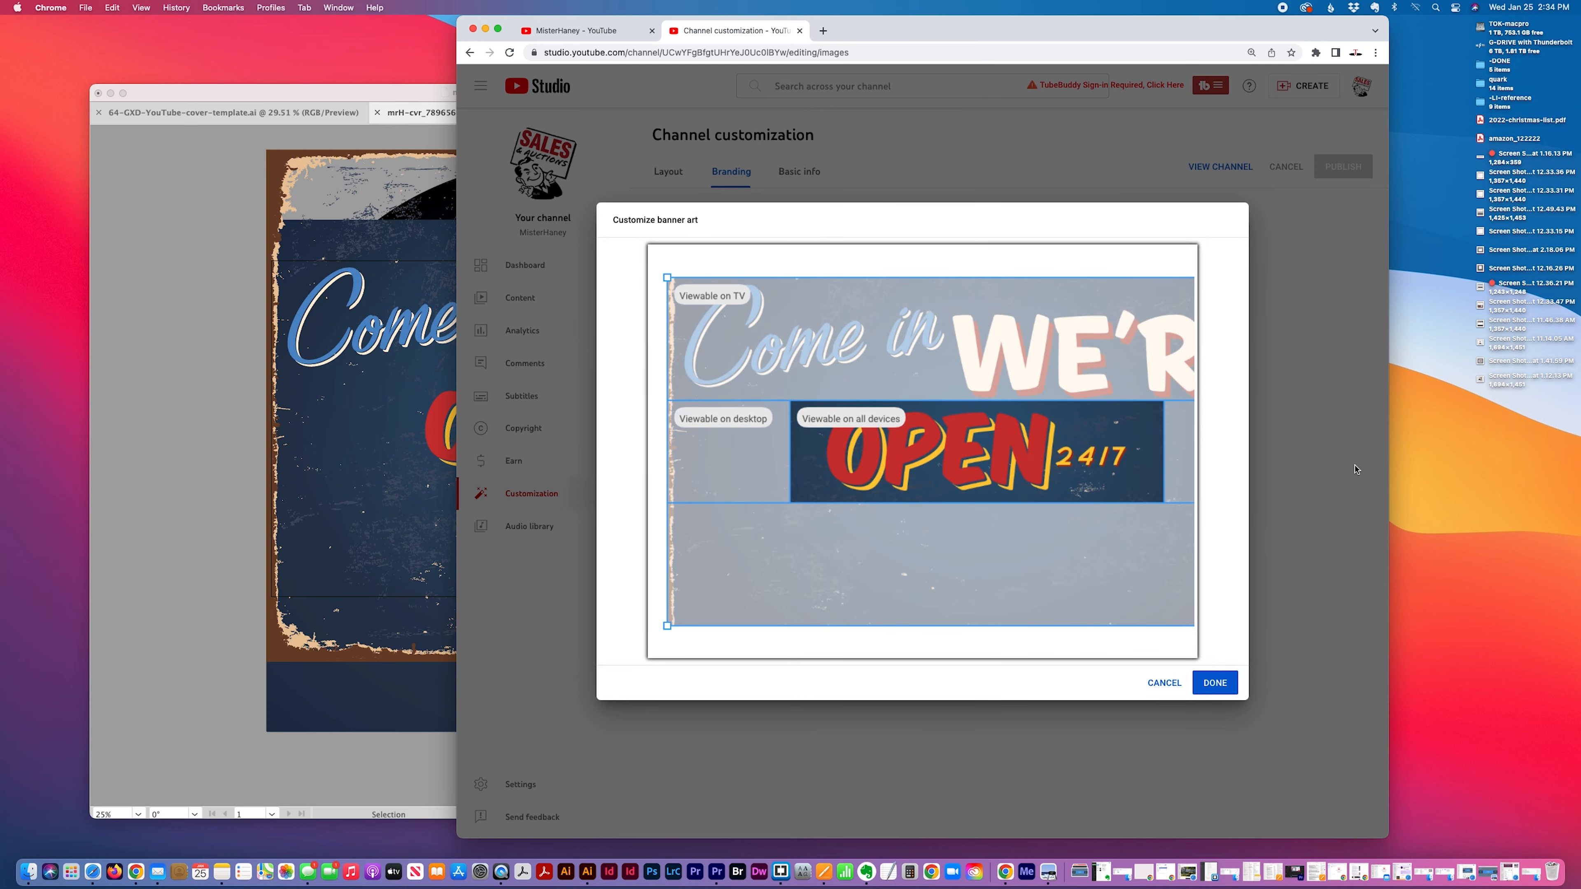
{"action": "left_click", "coordinate": [1208, 682]}
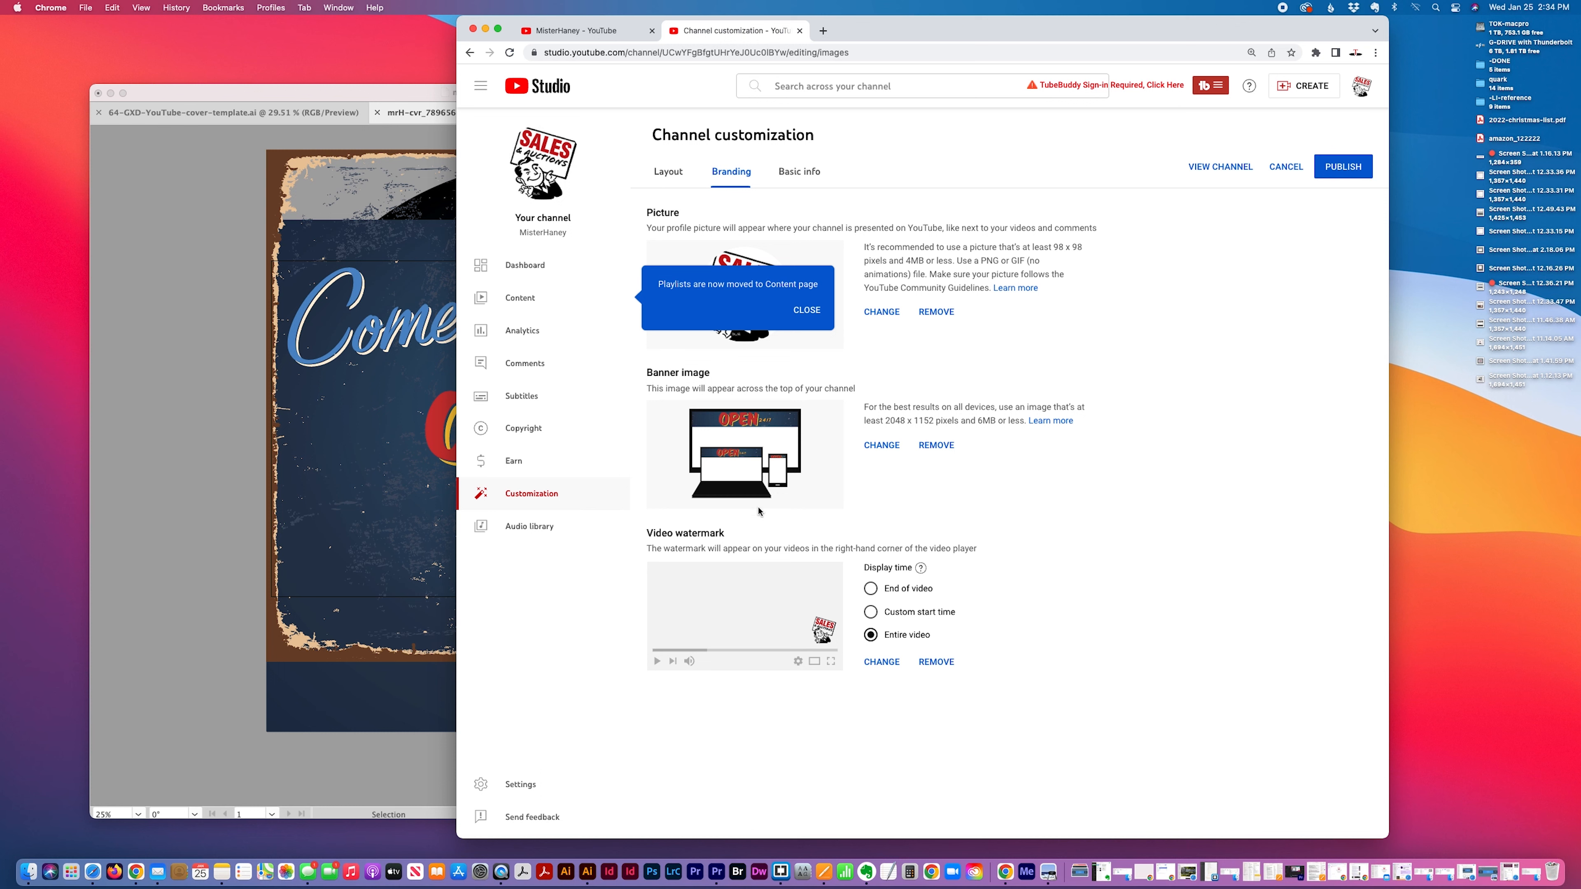
{"action": "left_click", "coordinate": [1339, 176]}
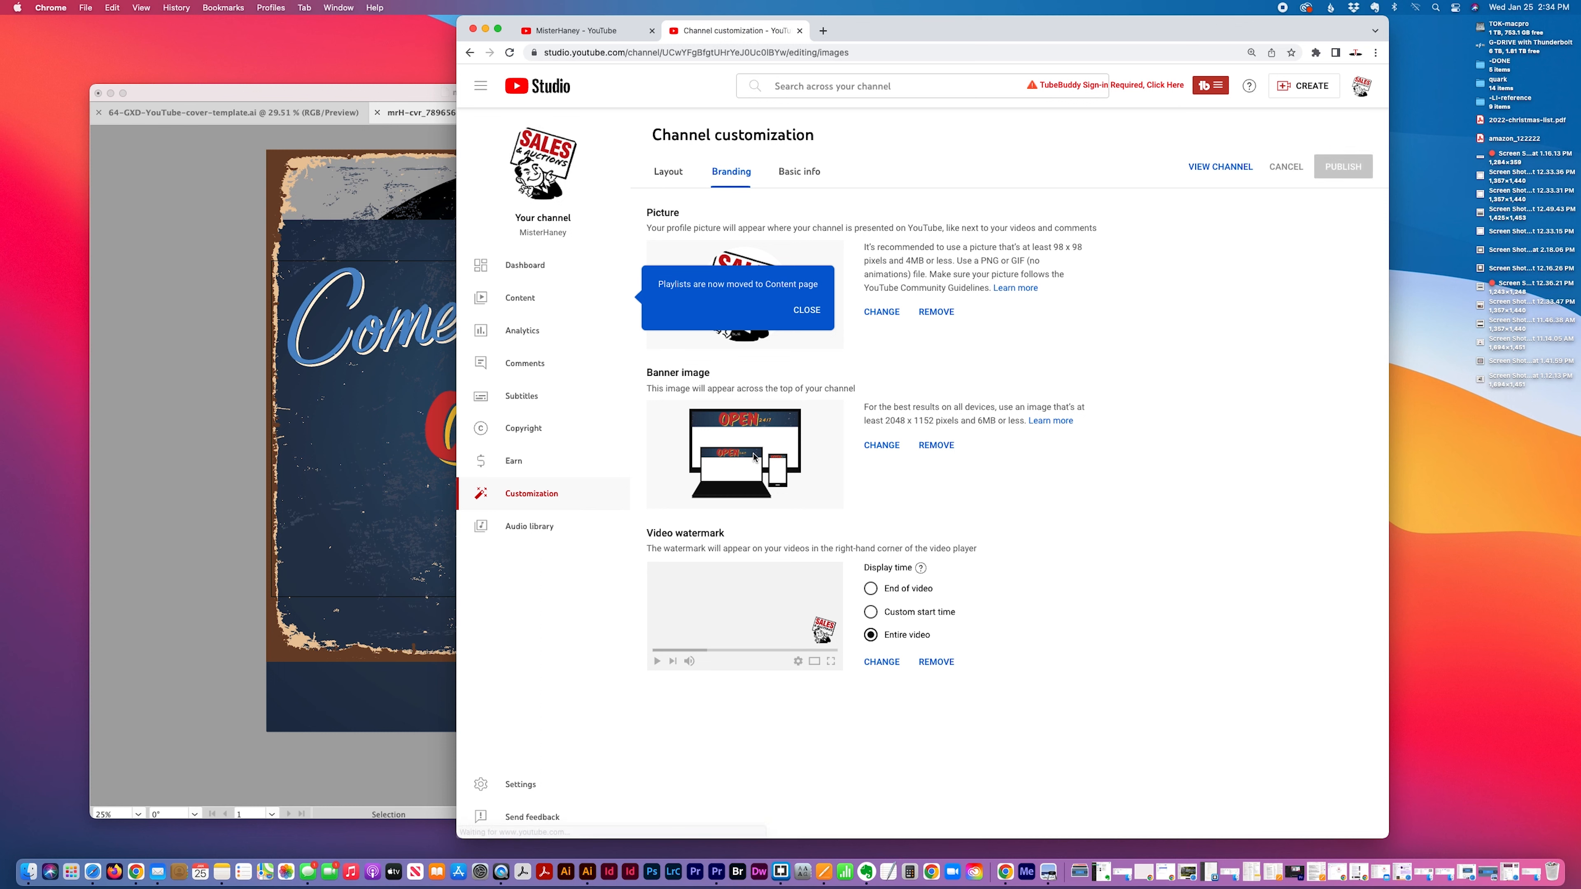
- View the channel's public page and check how the banner adapts to a narrower and a wider browser window
{"action": "left_click", "coordinate": [526, 266]}
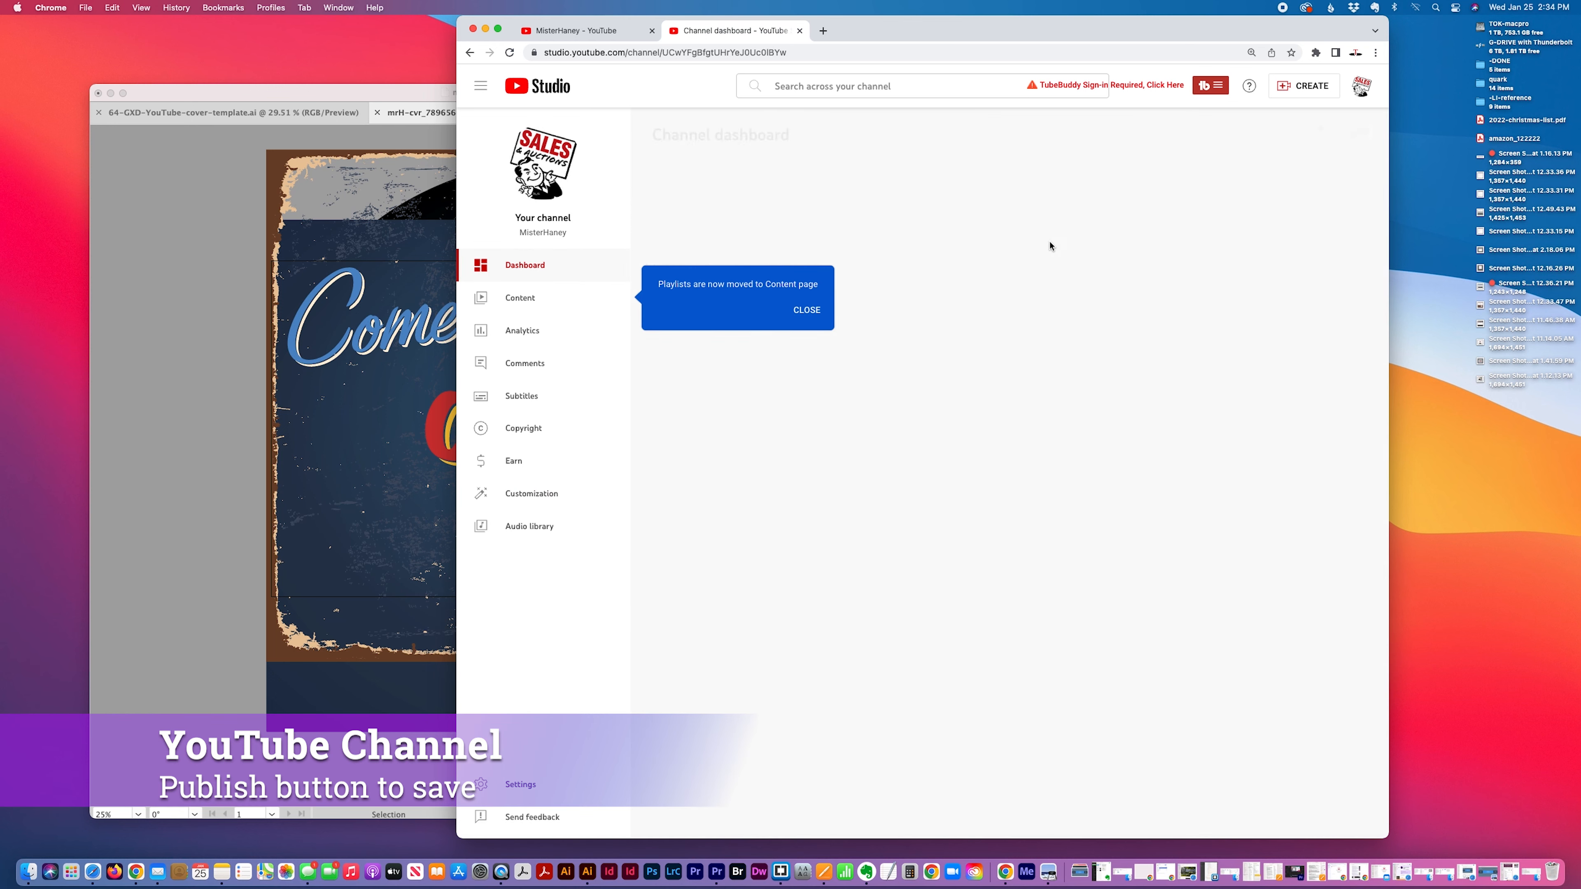
{"action": "left_click", "coordinate": [1360, 89]}
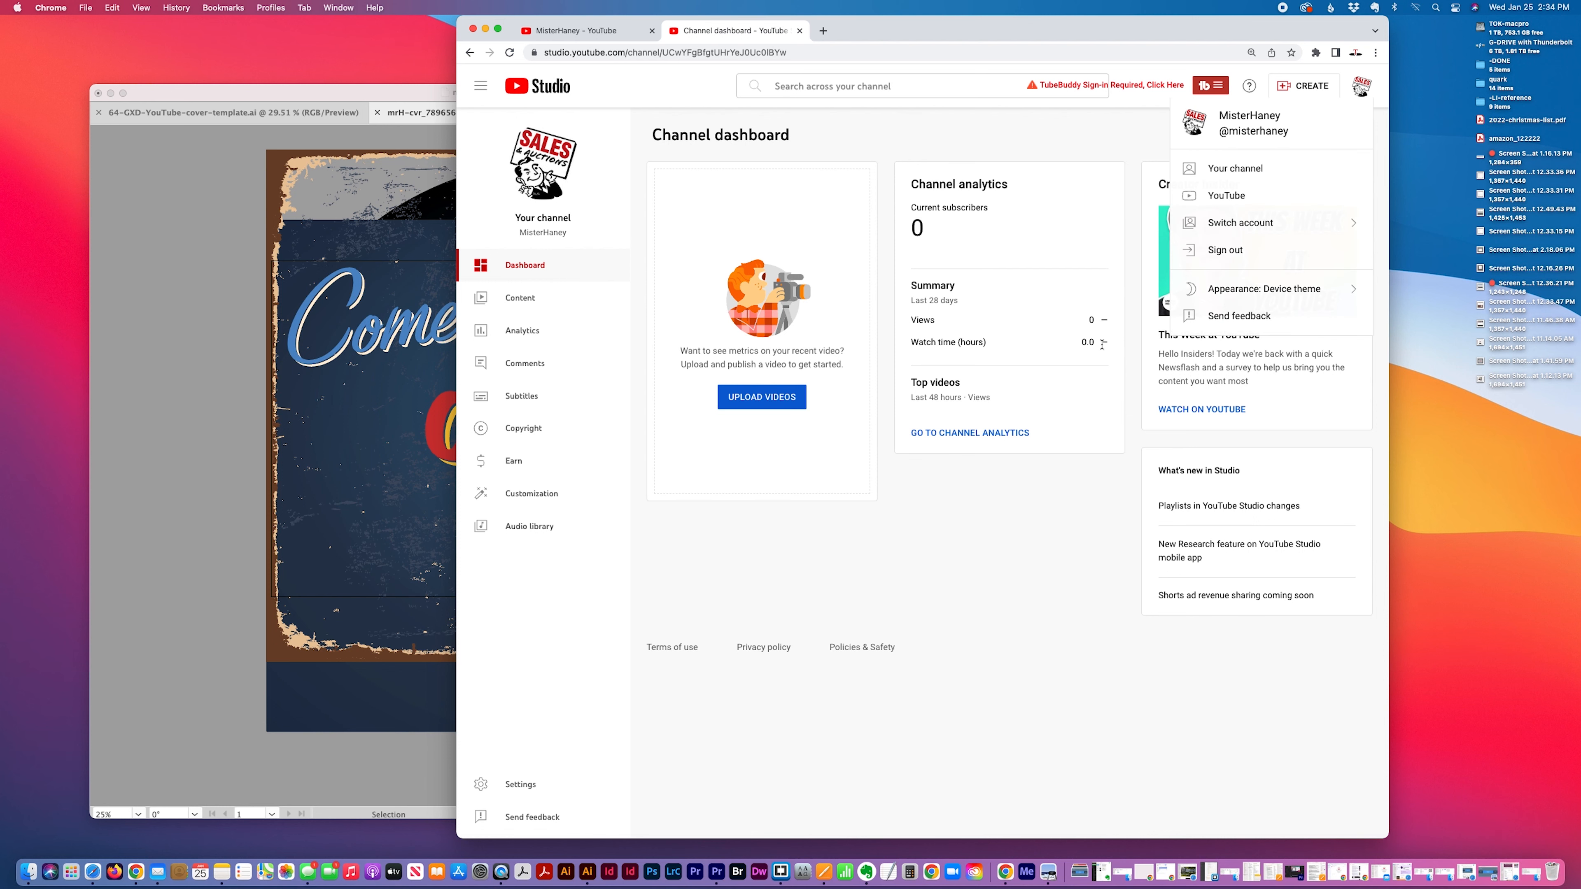
{"action": "left_click", "coordinate": [1232, 168]}
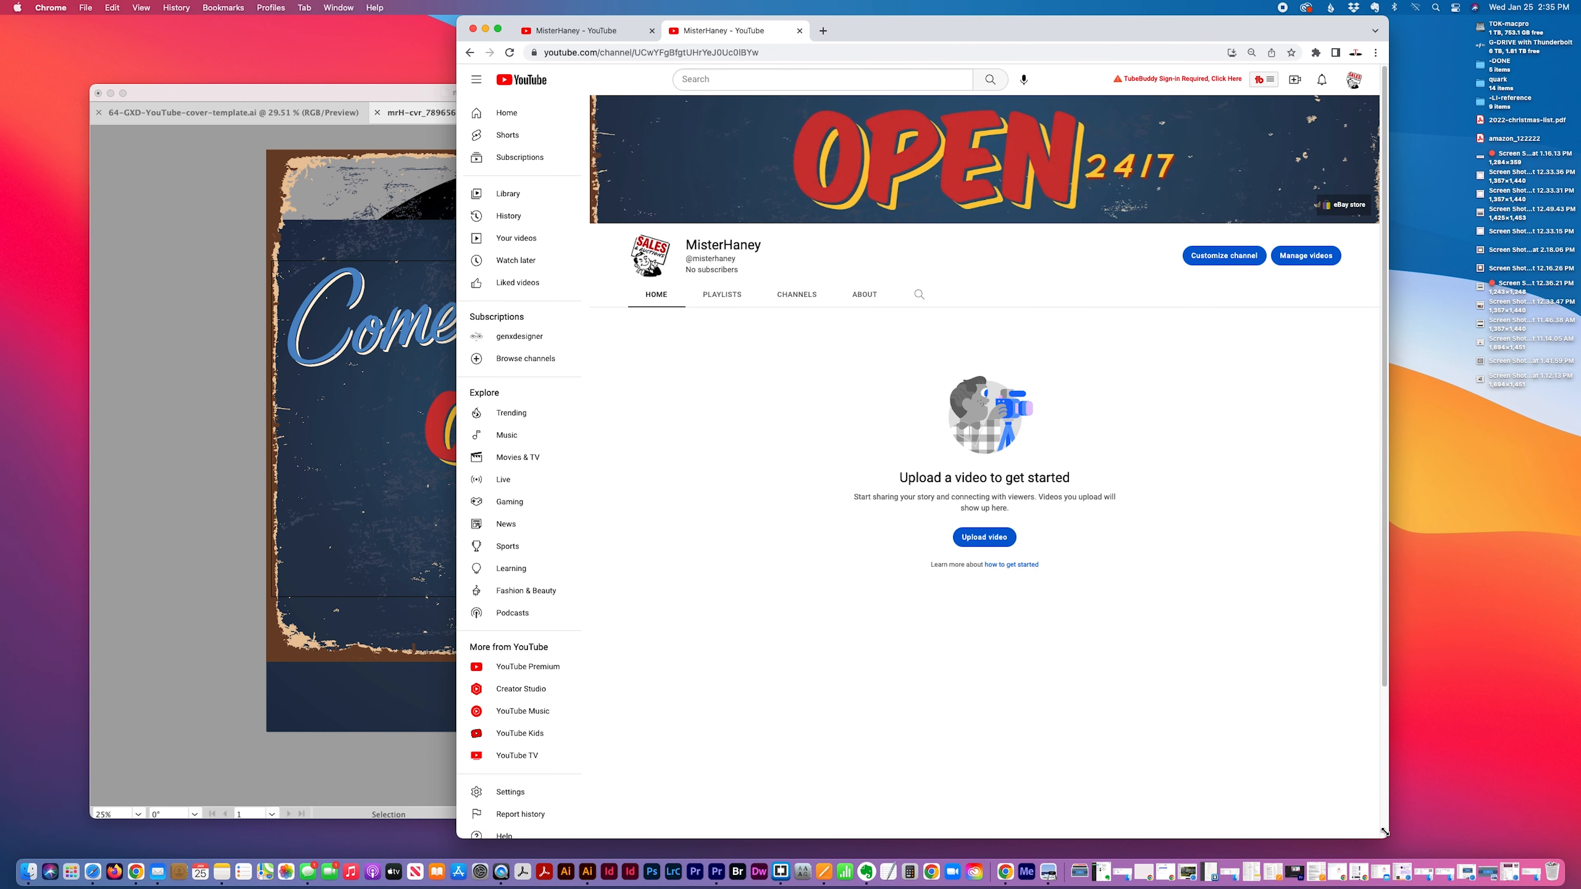
{"action": "left_click_drag", "start_coordinate": [1383, 831], "coordinate": [1190, 839]}
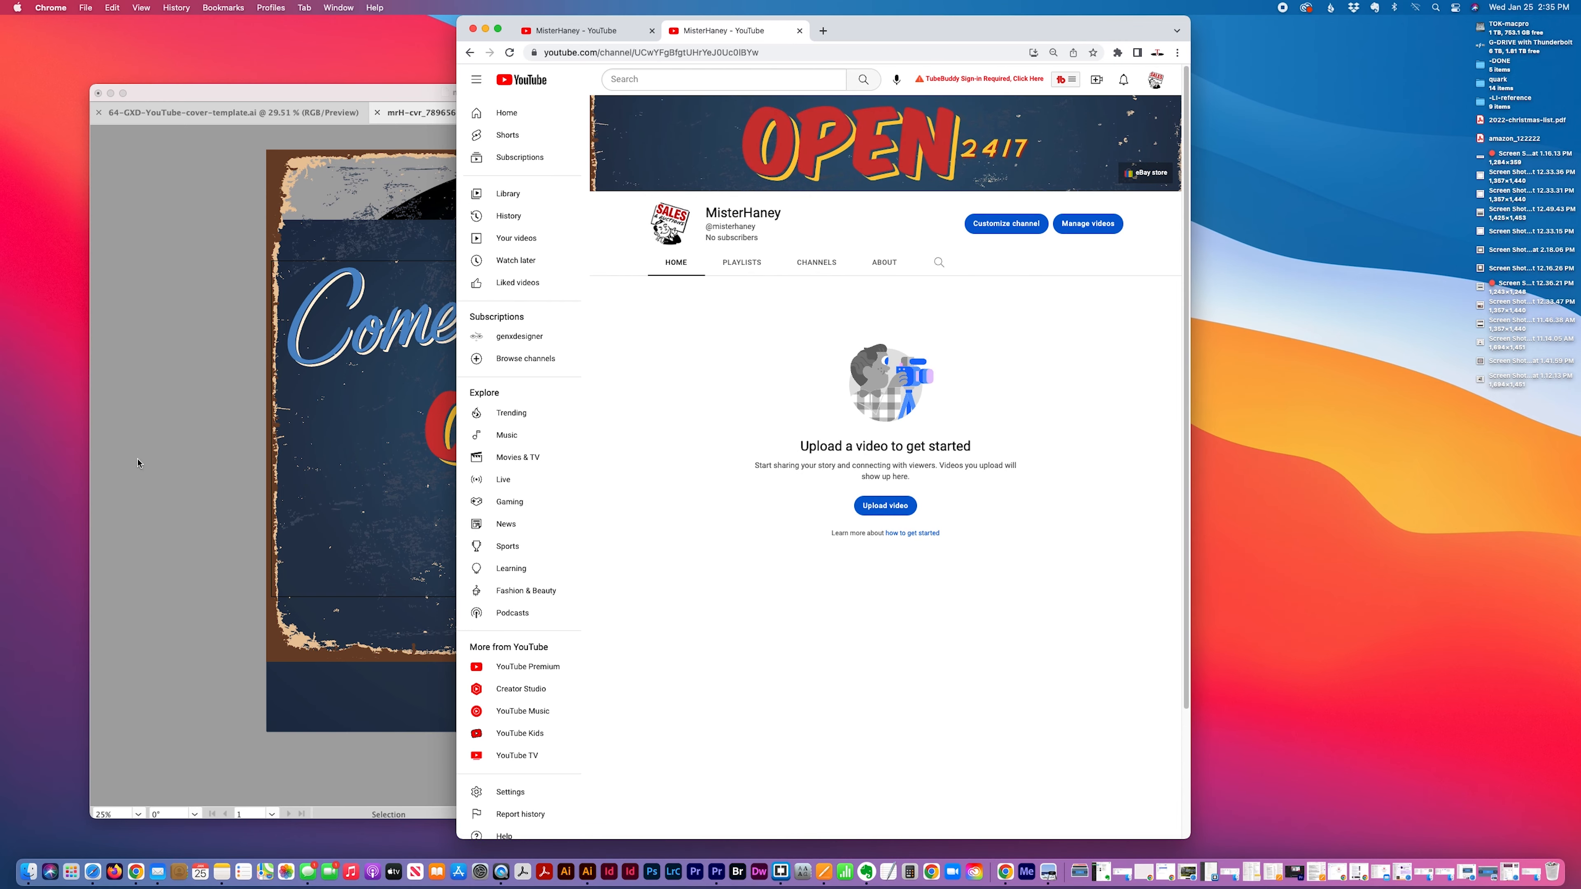
{"action": "left_click", "coordinate": [241, 332]}
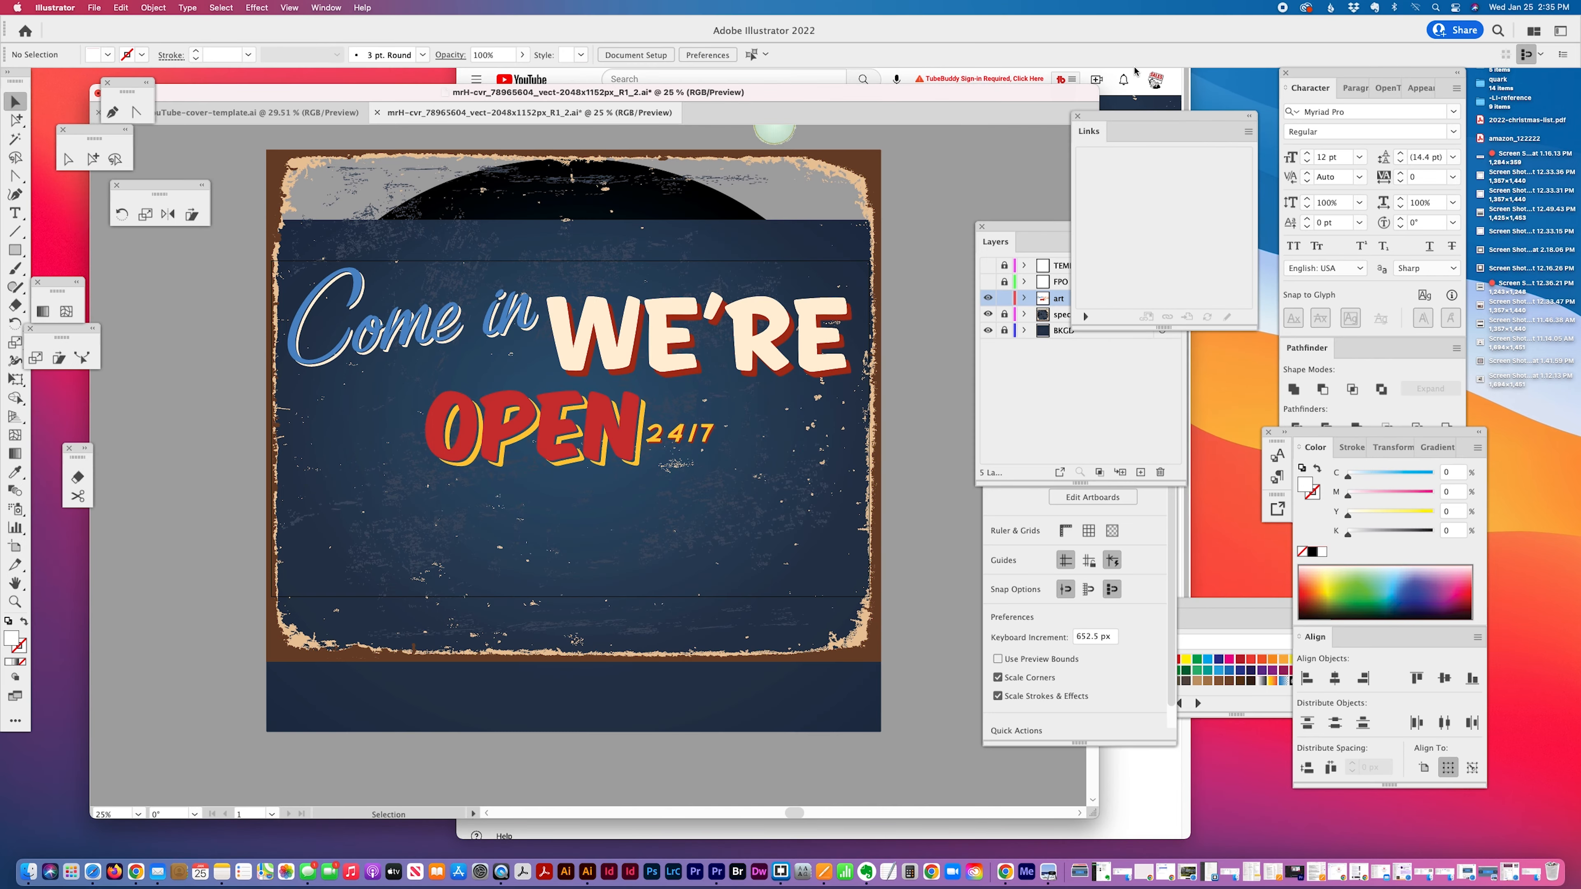
{"action": "left_click", "coordinate": [1119, 72]}
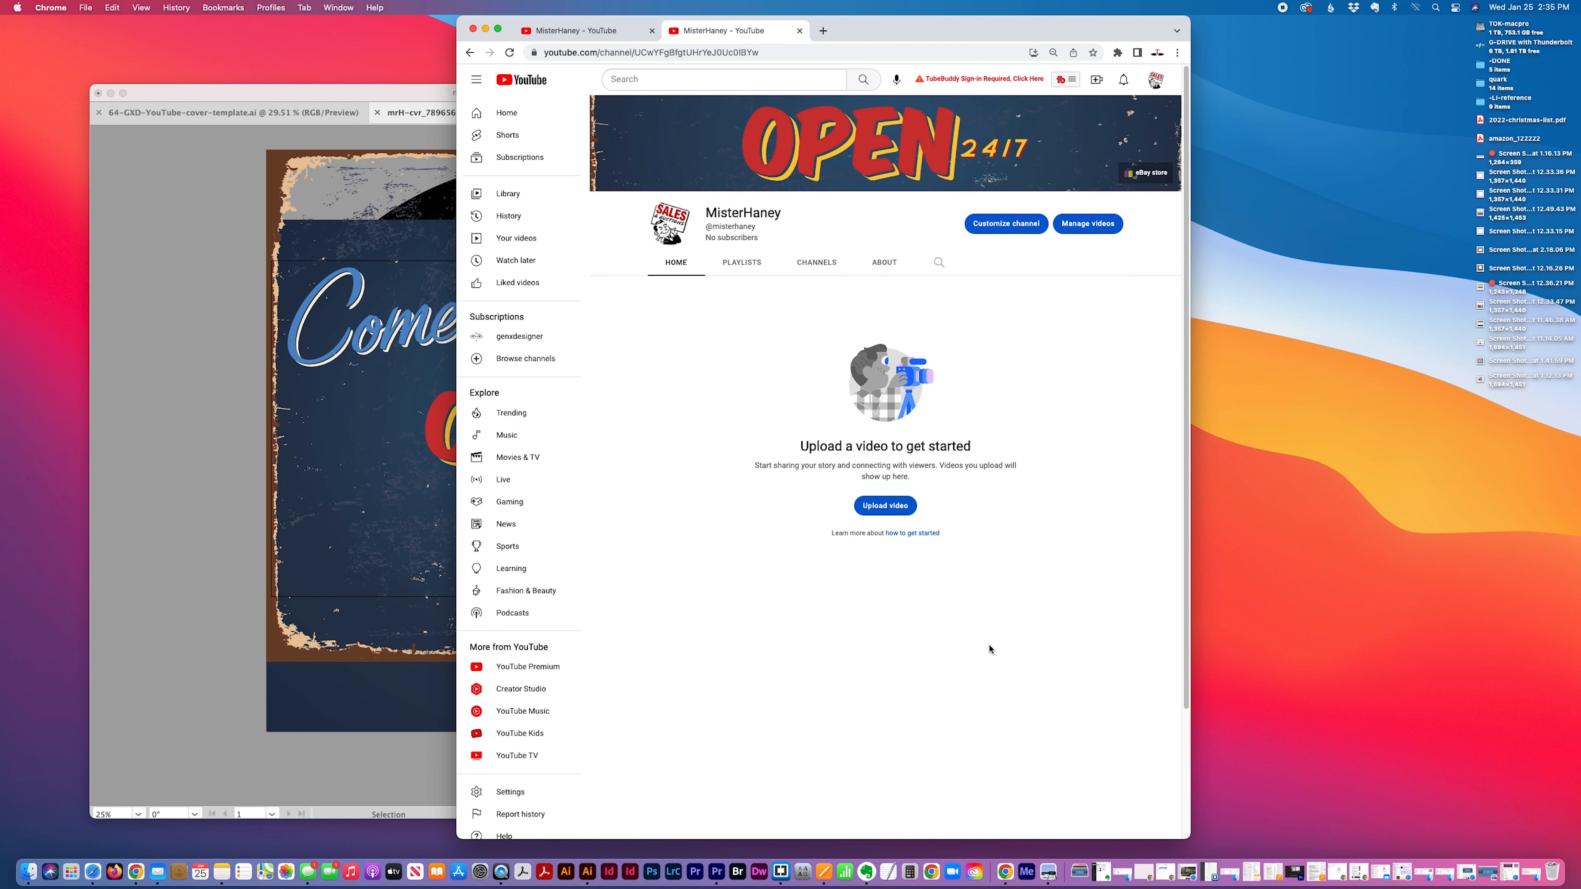
{"action": "left_click_drag", "start_coordinate": [1190, 840], "coordinate": [1357, 845]}
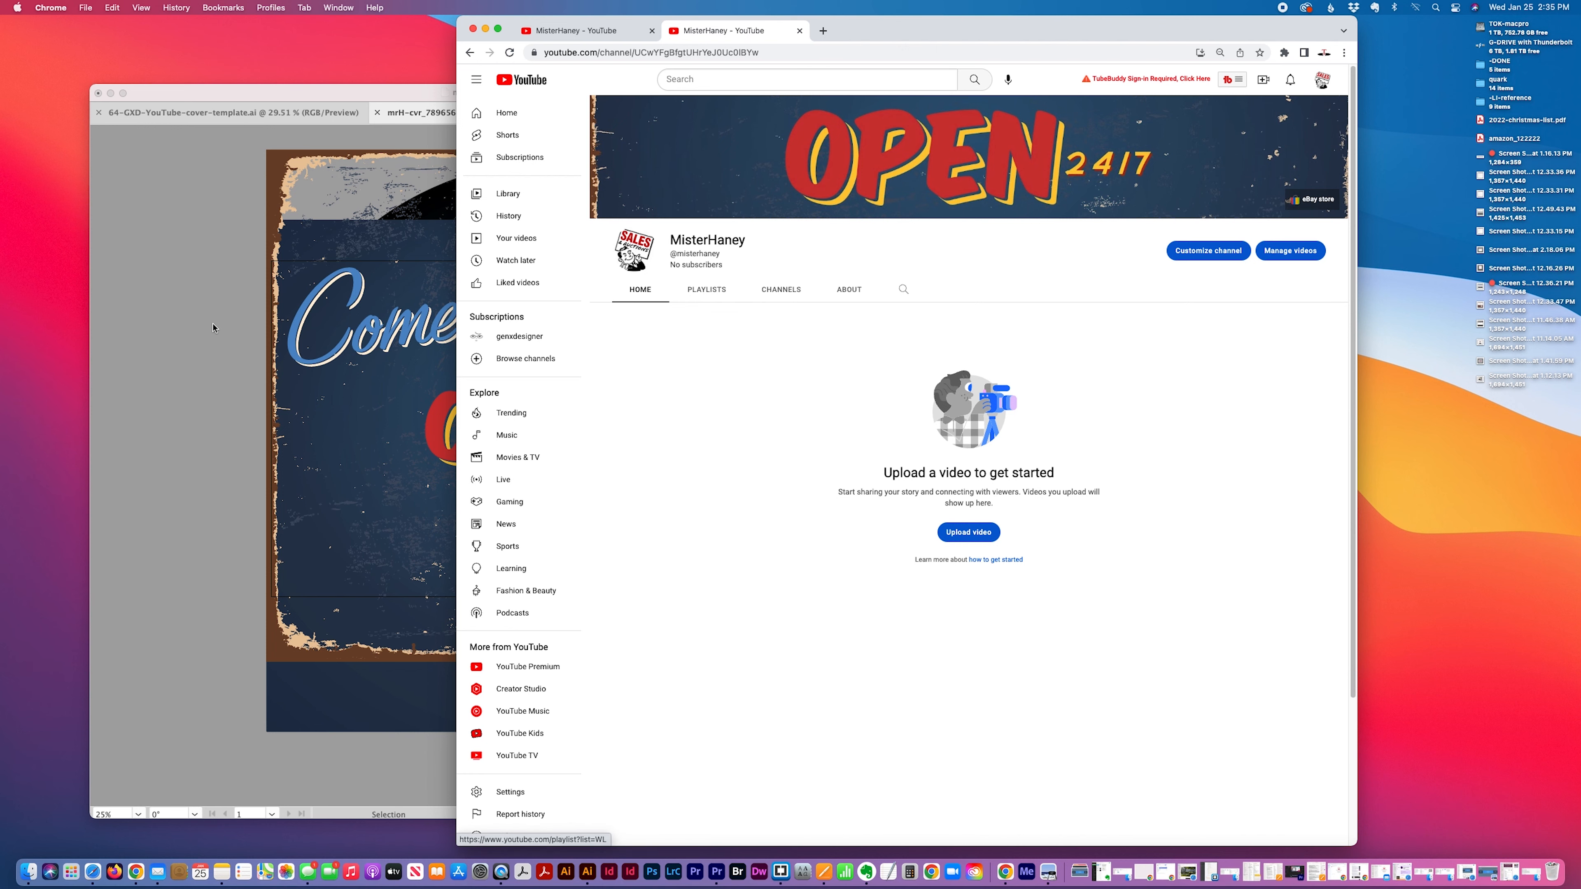
- Switch back to Illustrator and show the TEMPLATE layer over the banner artwork
{"action": "left_click", "coordinate": [296, 335]}
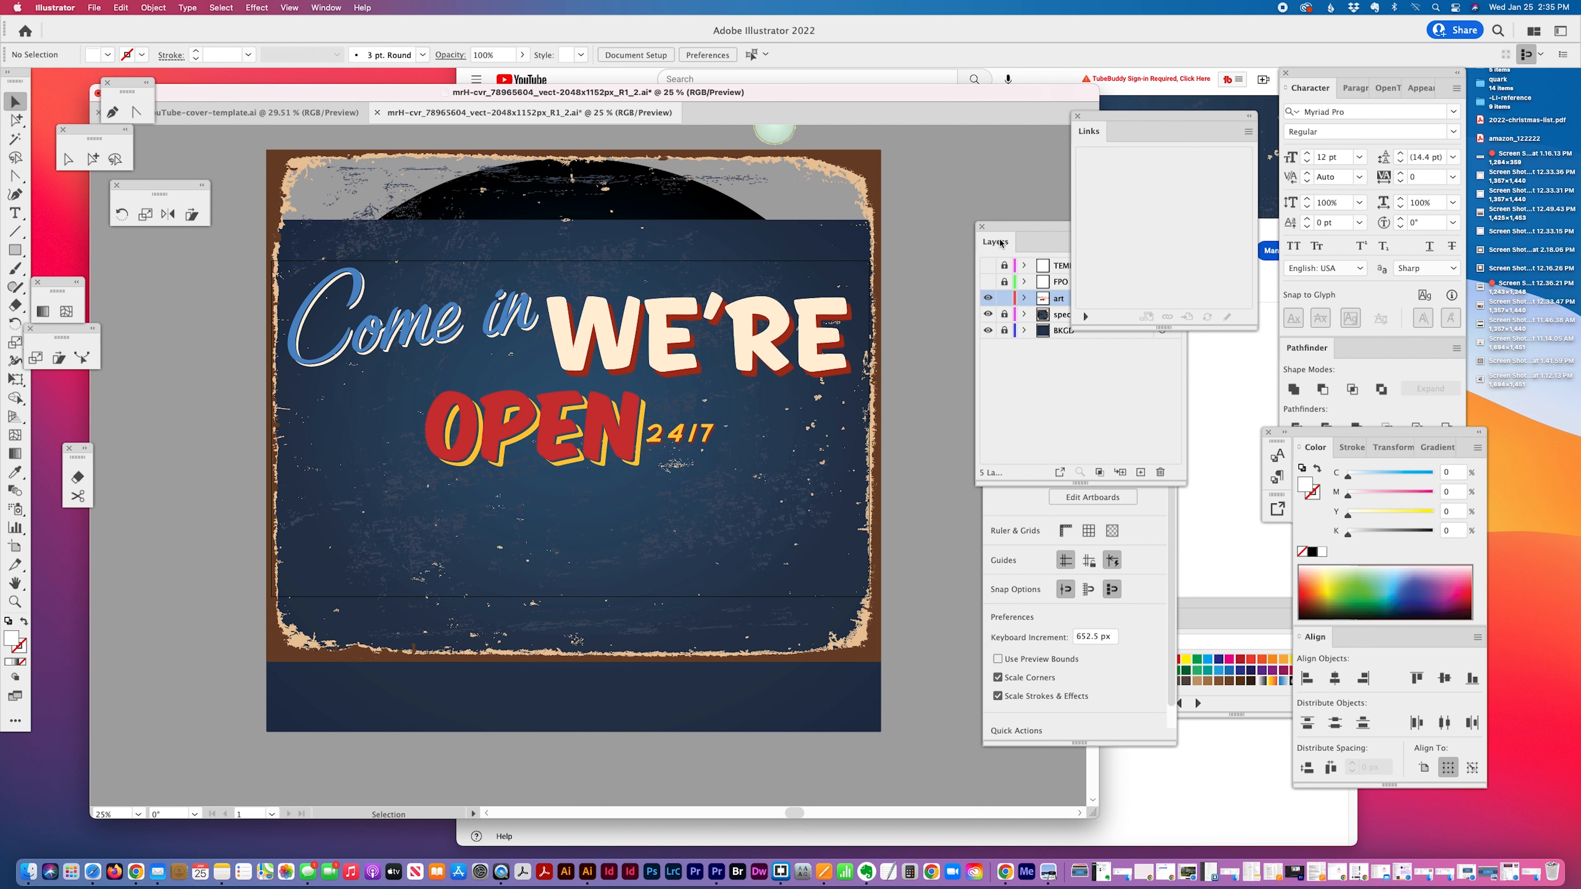
{"action": "left_click", "coordinate": [988, 267]}
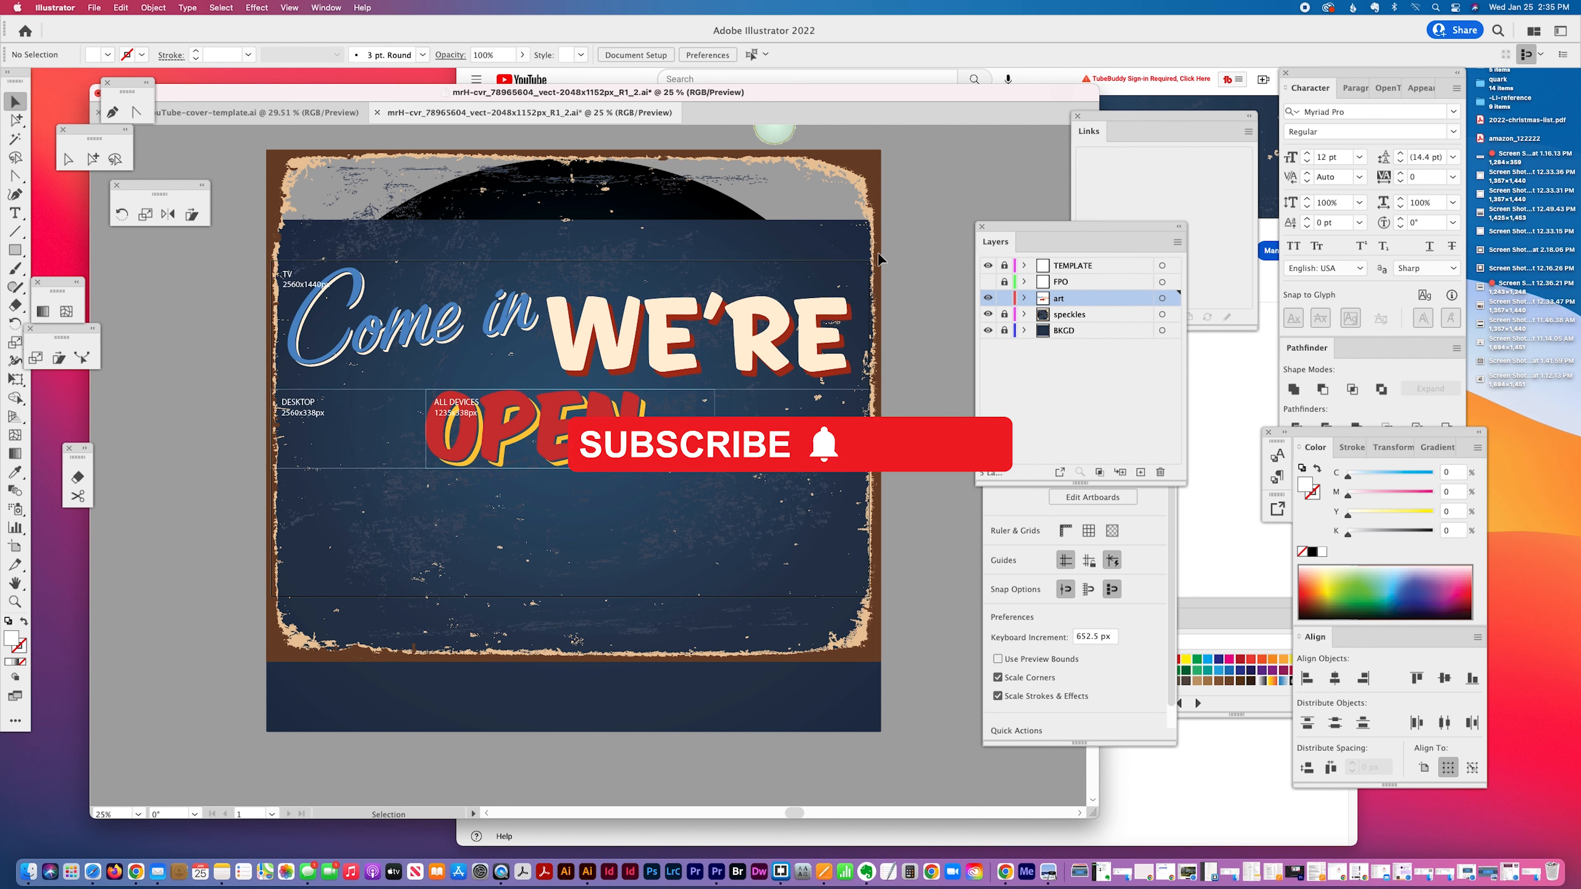